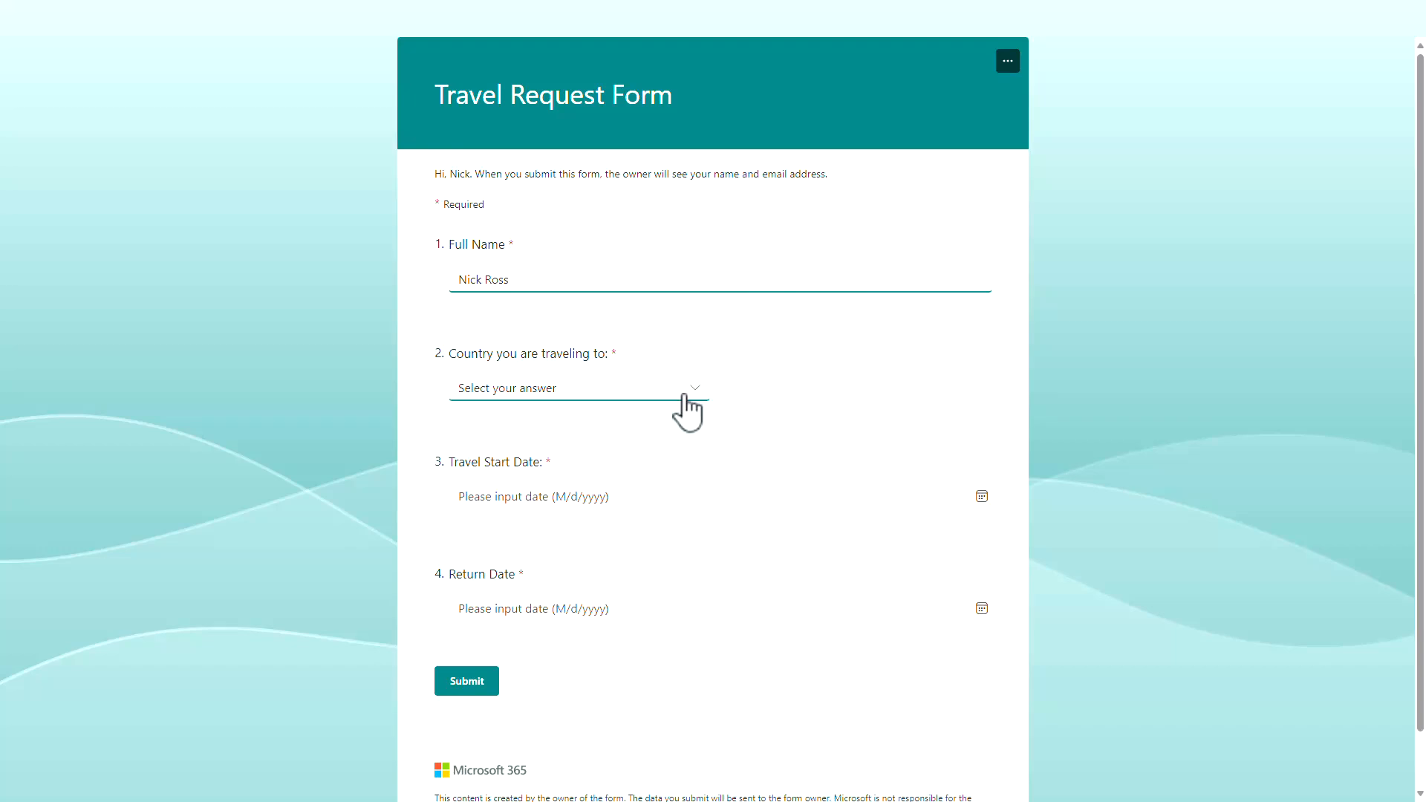
Choose Italy as the travel country and August 10, 2024 as the start date, and open the return date field
{"action": "left_click", "coordinate": [683, 391]}
{"action": "scroll", "coordinate": [621, 493], "scroll_direction": "down", "scroll_amount": 3}
{"action": "scroll", "coordinate": [621, 493], "scroll_direction": "down", "scroll_amount": 1}
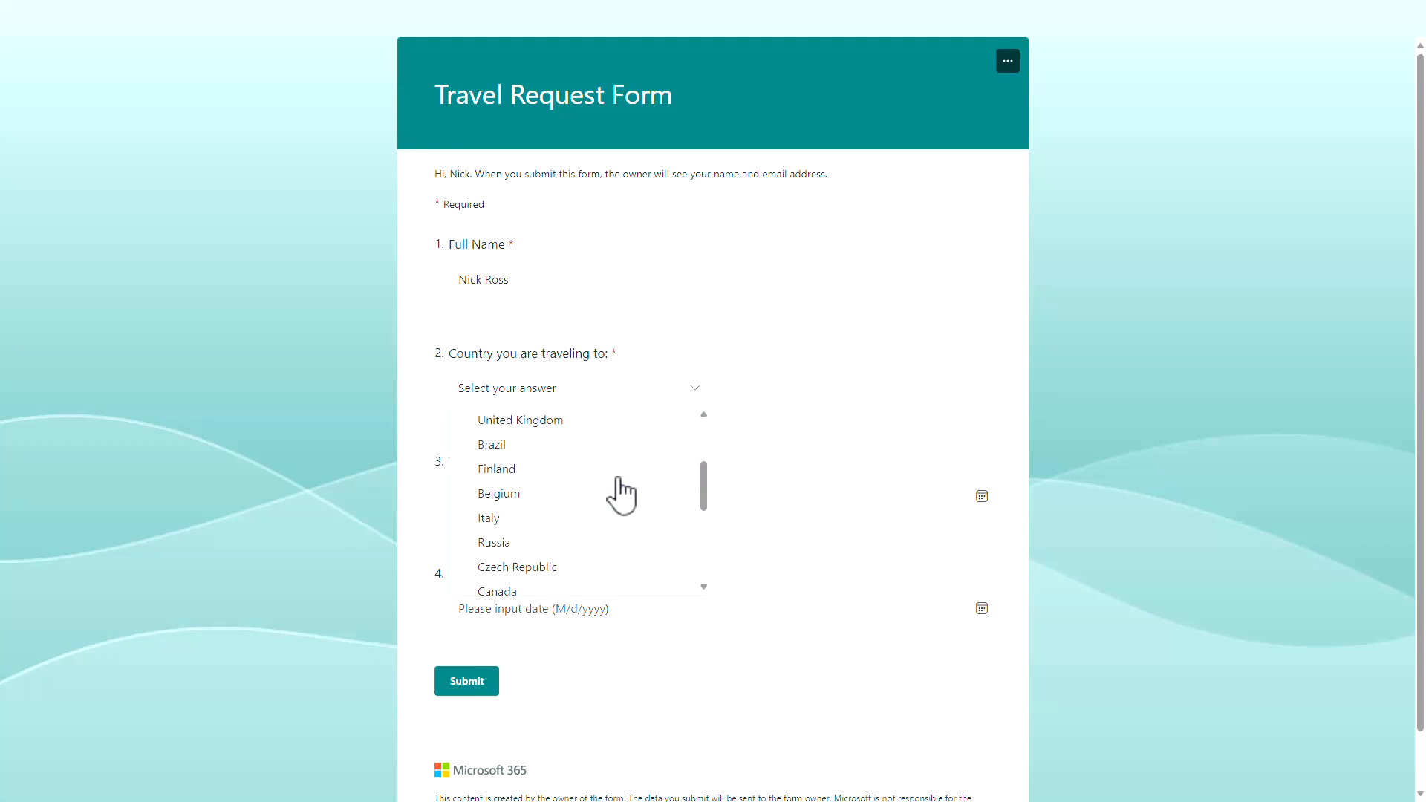
{"action": "left_click", "coordinate": [519, 515]}
{"action": "left_click", "coordinate": [534, 498]}
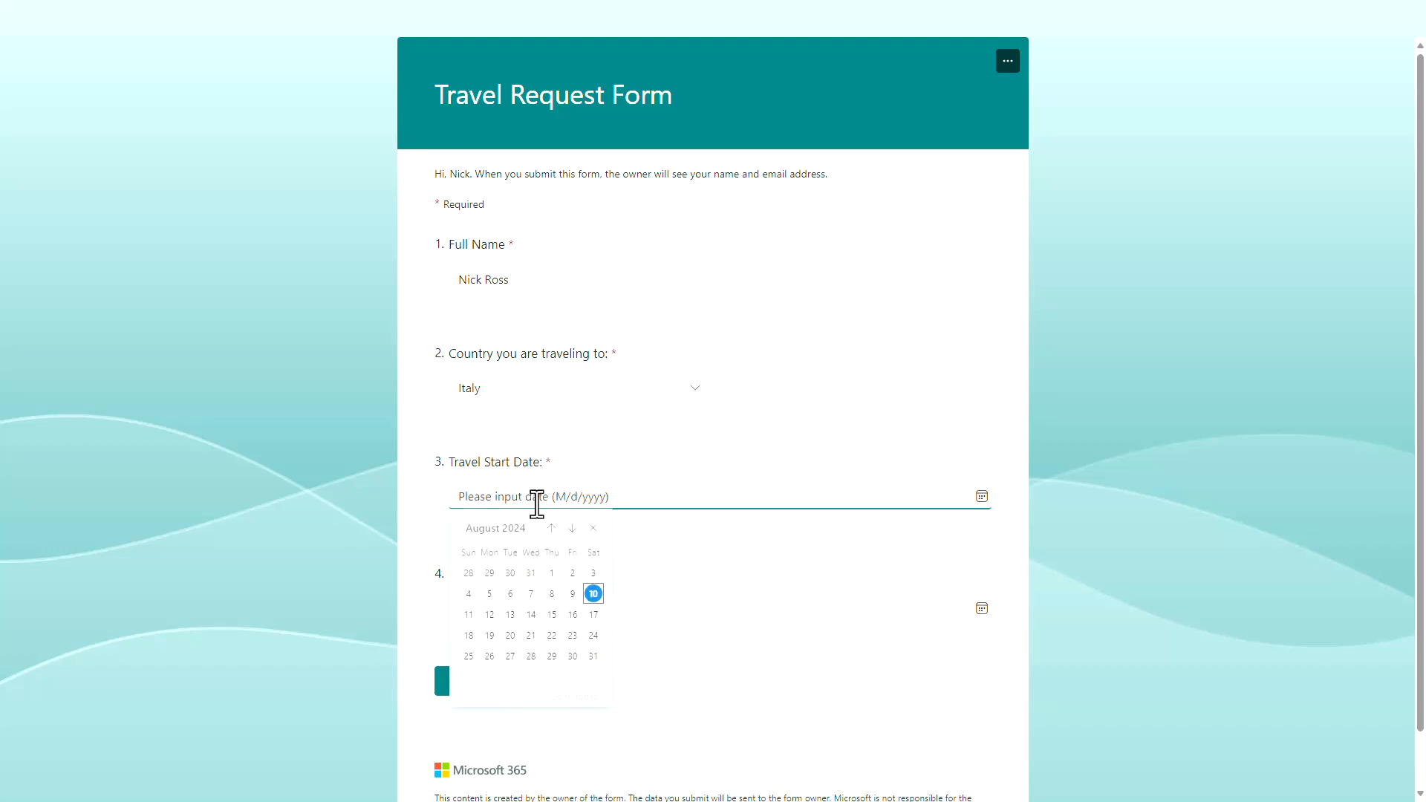
{"action": "left_click", "coordinate": [591, 599]}
{"action": "left_click", "coordinate": [592, 615]}
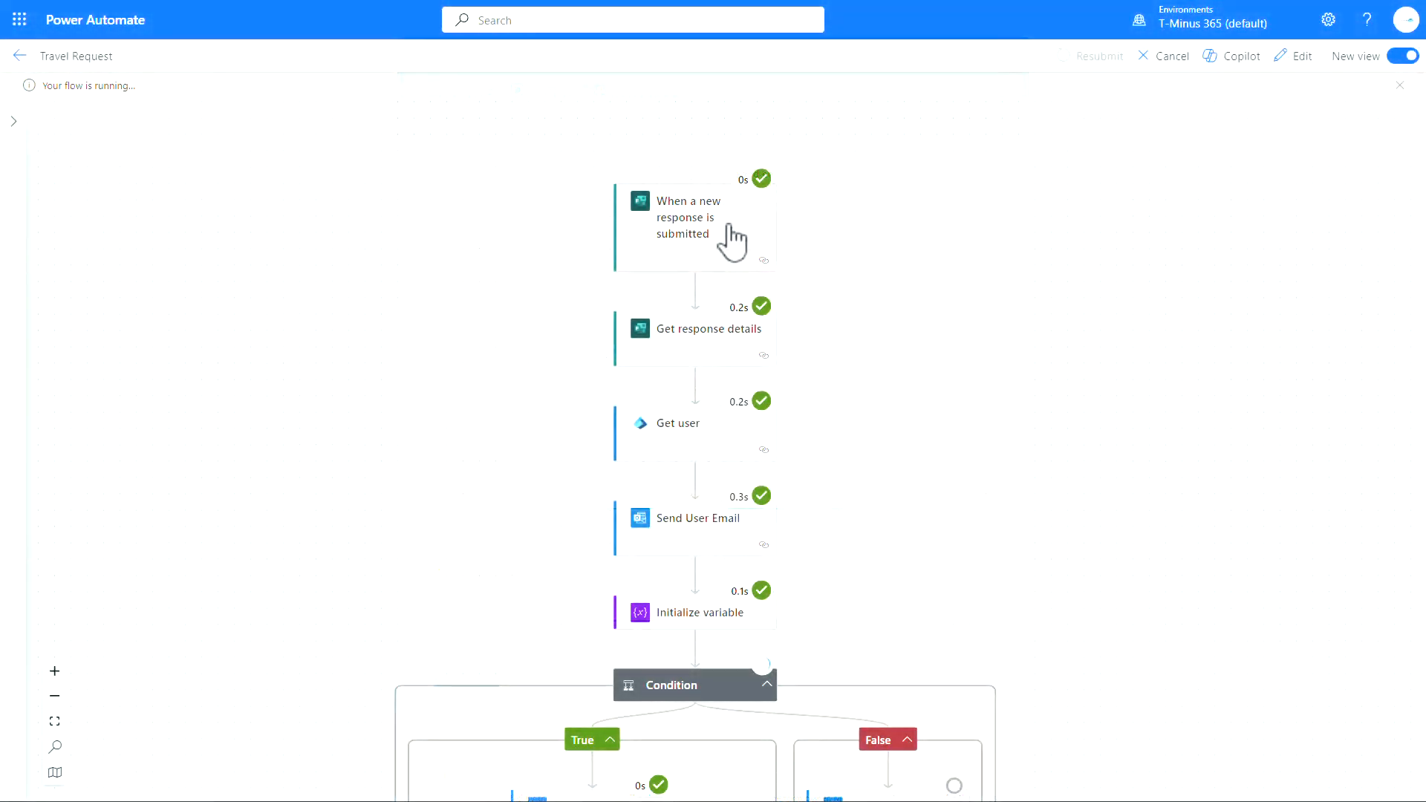
Switch to Power Automate and review the running Travel Request flow, including both branches of its condition
{"action": "scroll", "coordinate": [732, 242], "scroll_direction": "down", "scroll_amount": 4}
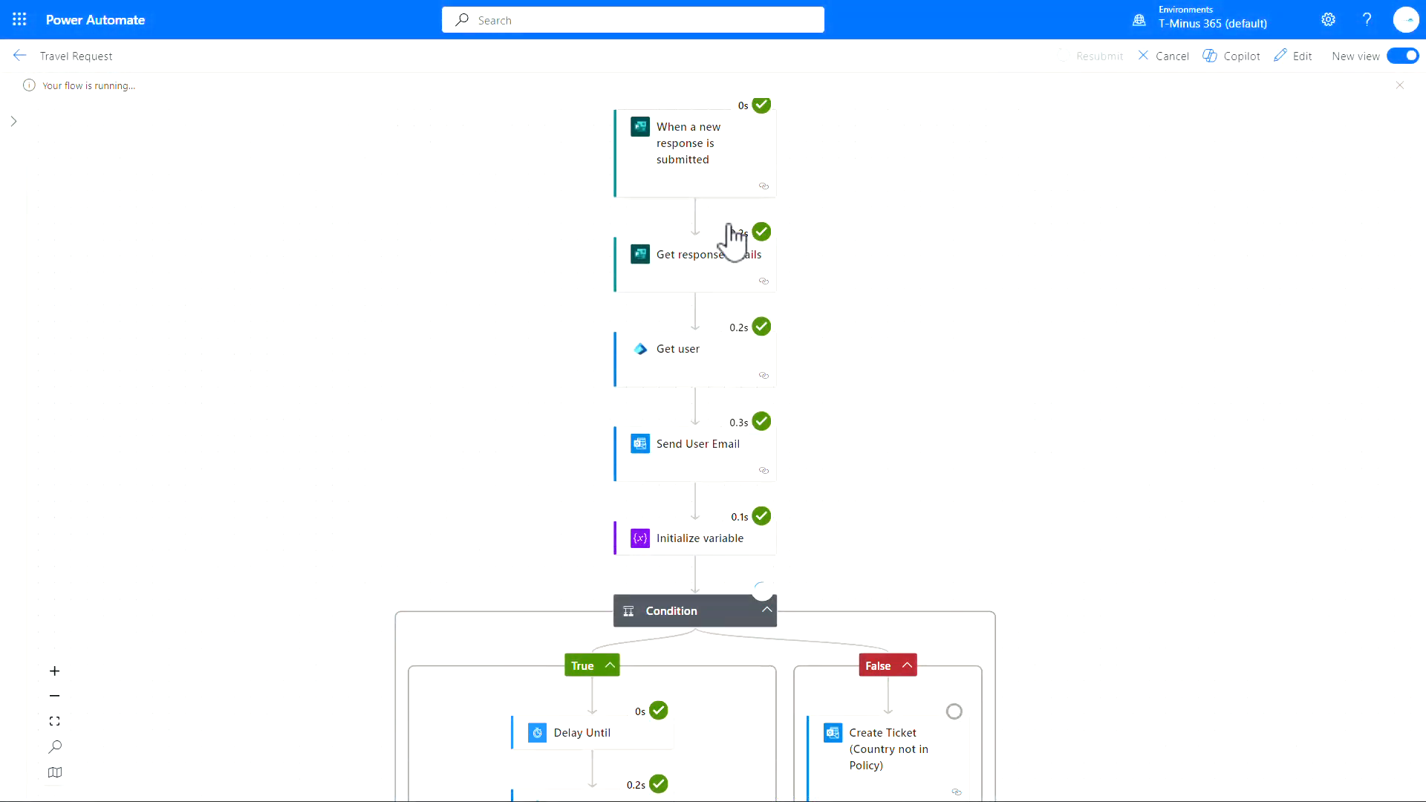
{"action": "scroll", "coordinate": [731, 242], "scroll_direction": "down", "scroll_amount": 4}
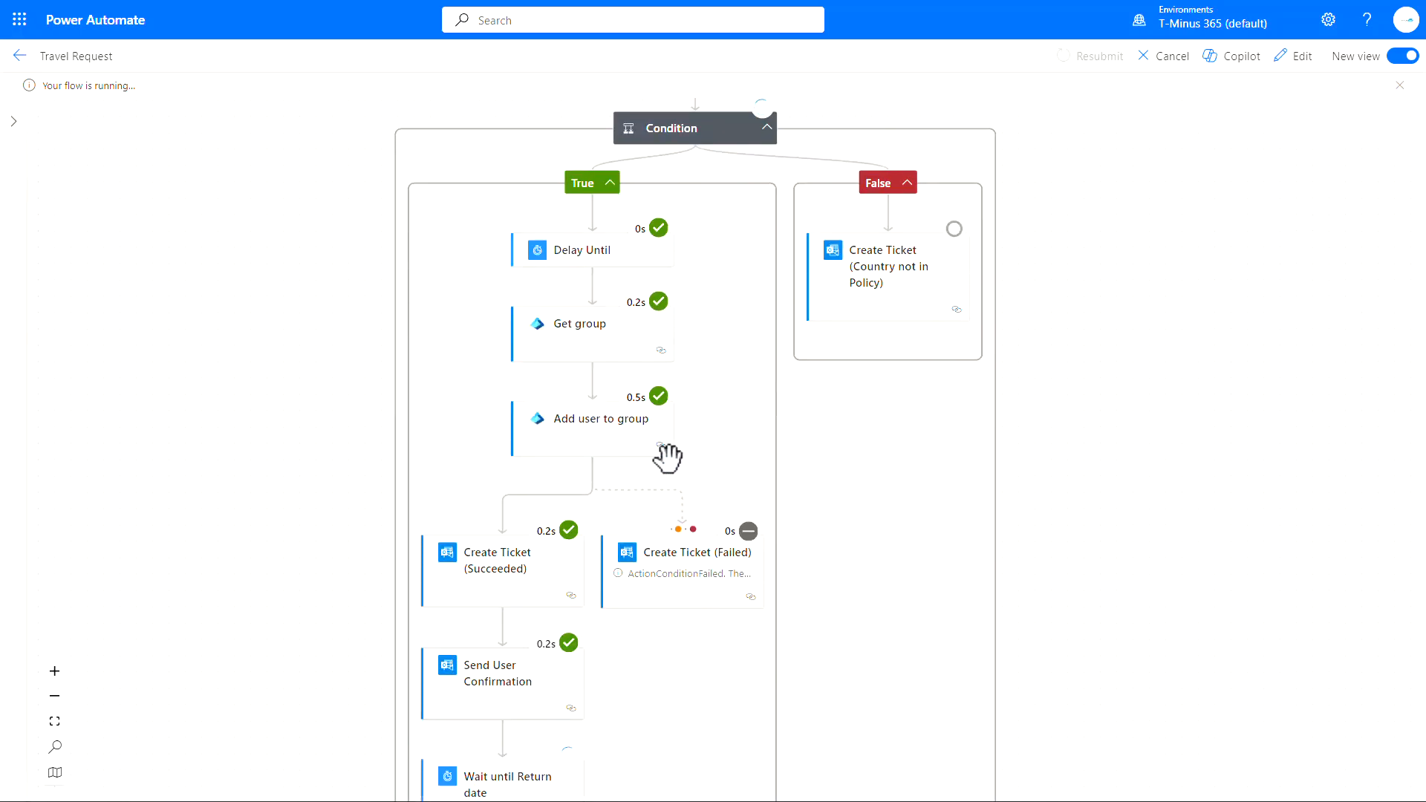
{"action": "scroll", "coordinate": [669, 456], "scroll_direction": "down", "scroll_amount": 2}
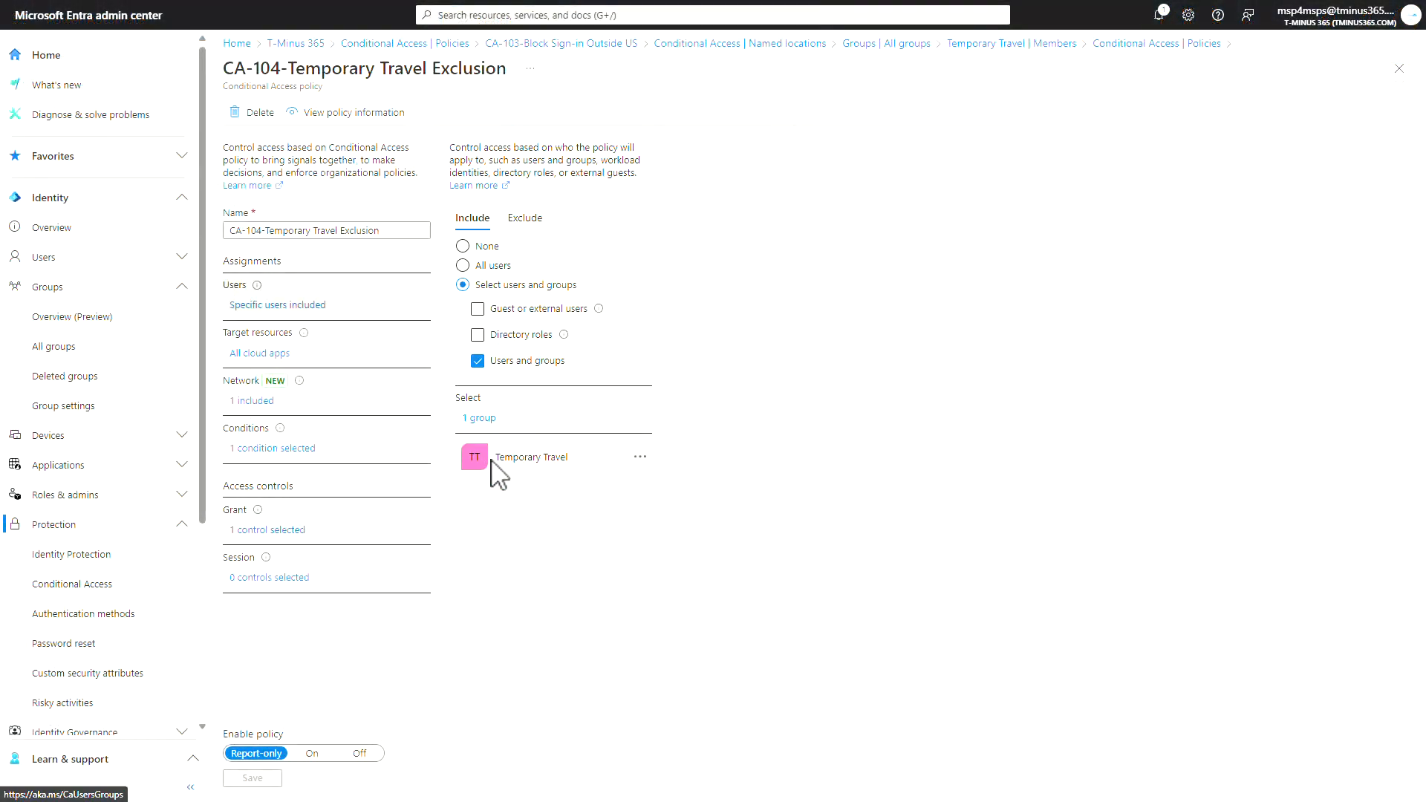
In the Microsoft Entra admin center, review the included group and network assignment of the CA-104-Temporary Travel Exclusion policy
{"action": "left_click_drag", "start_coordinate": [493, 457], "coordinate": [573, 461]}
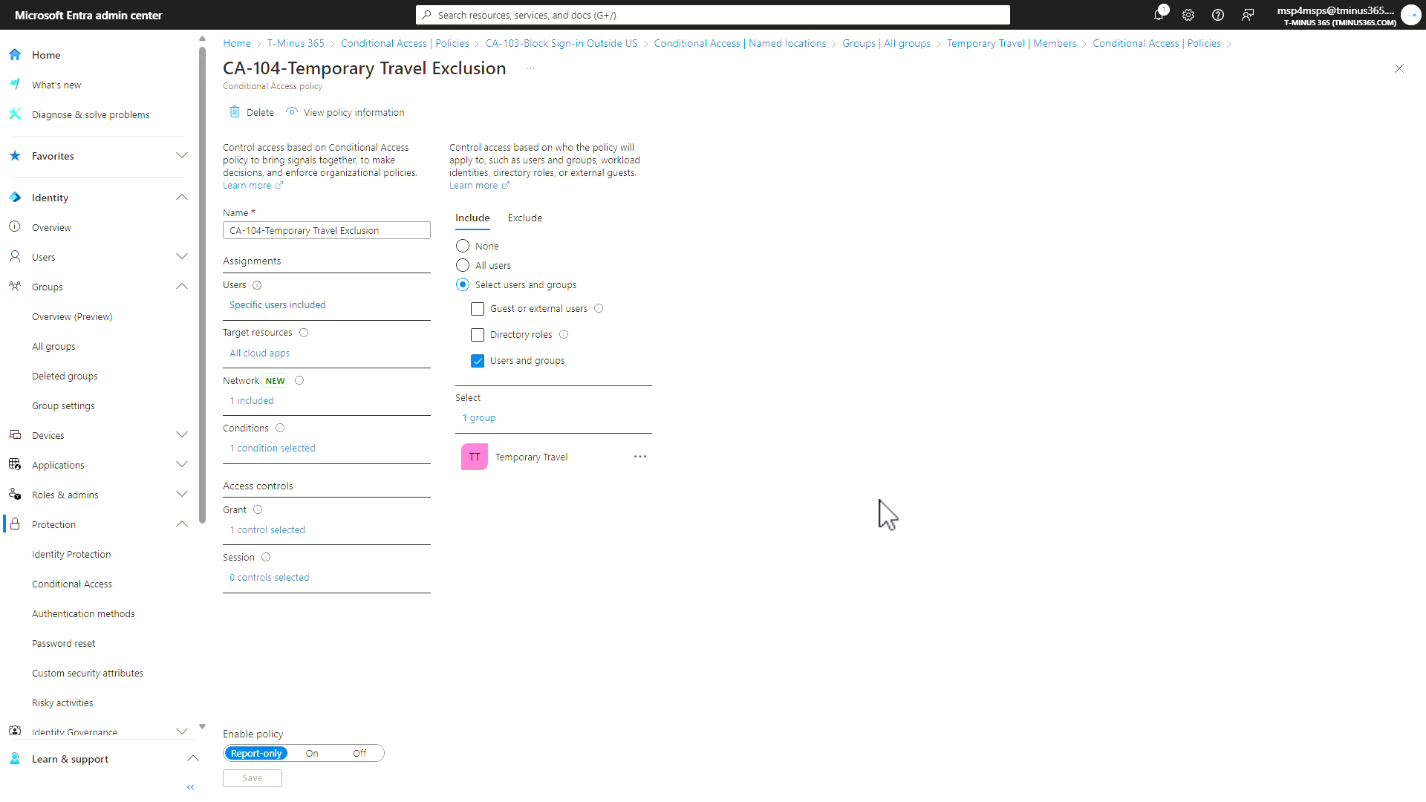
{"action": "left_click", "coordinate": [252, 402]}
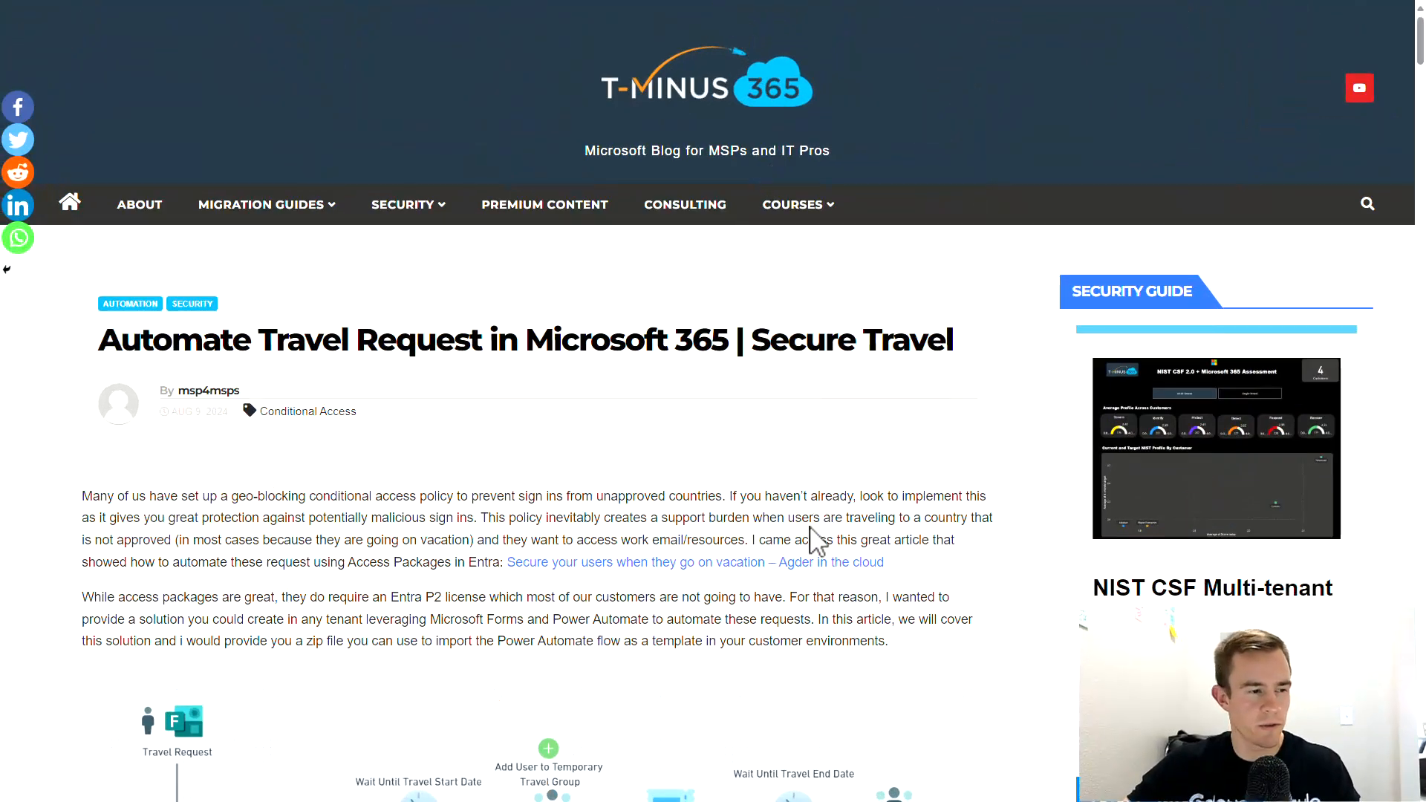
Read through the blog article on automating travel requests, covering the workflow diagram, named location setup and Temporary Travel group creation
{"action": "scroll", "coordinate": [817, 540], "scroll_direction": "down", "scroll_amount": 5}
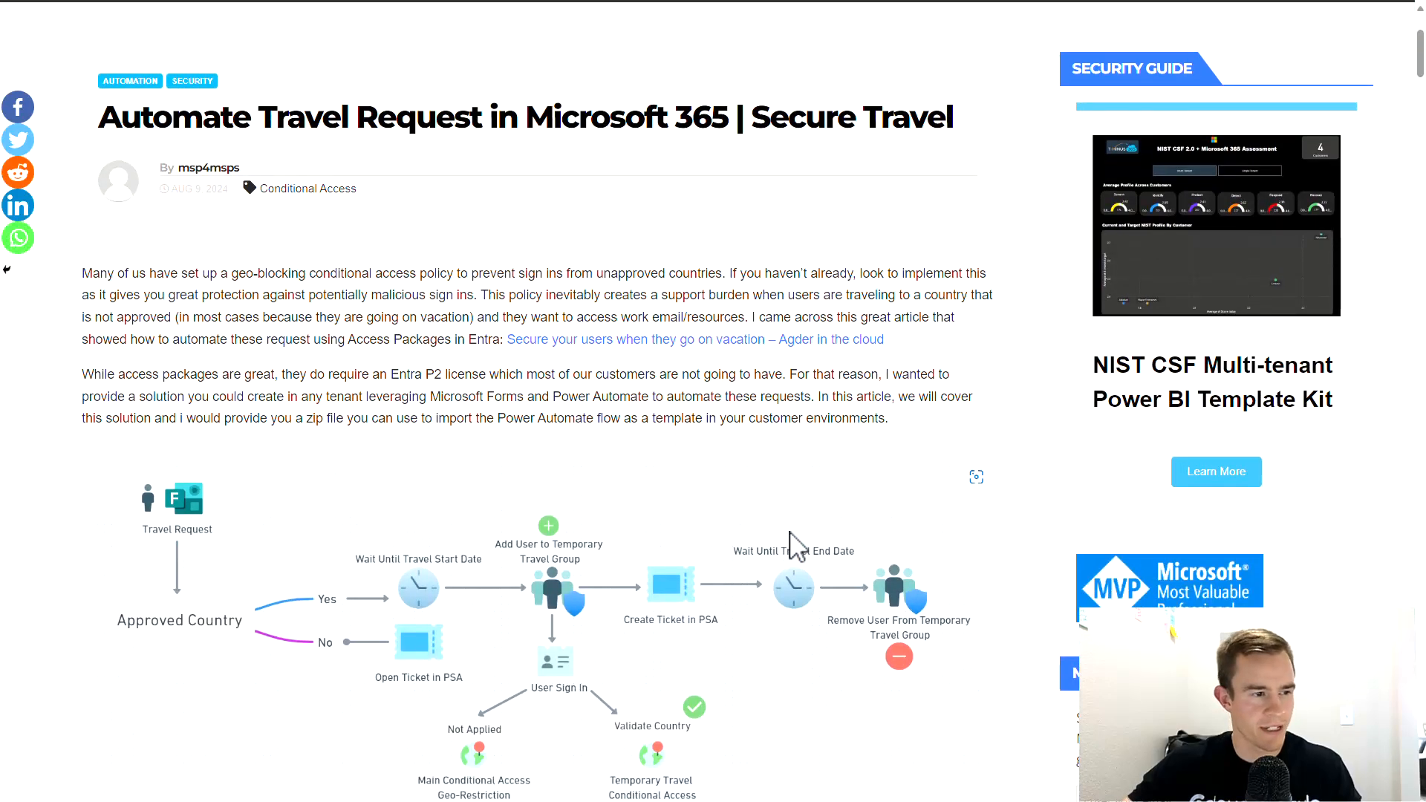
{"action": "scroll", "coordinate": [816, 540], "scroll_direction": "down", "scroll_amount": 3}
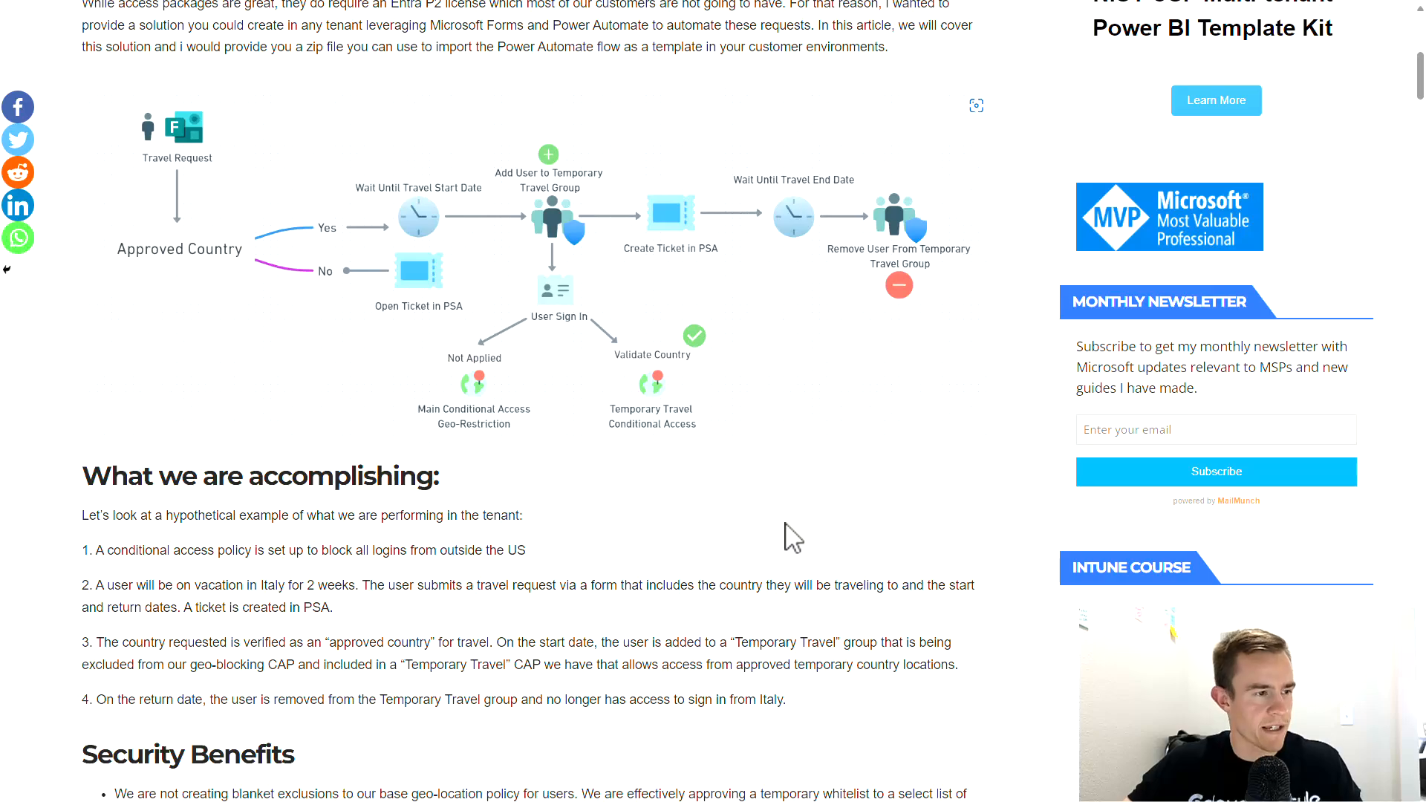
{"action": "scroll", "coordinate": [770, 528], "scroll_direction": "up", "scroll_amount": 1}
{"action": "scroll", "coordinate": [773, 525], "scroll_direction": "down", "scroll_amount": 4}
{"action": "scroll", "coordinate": [772, 527], "scroll_direction": "down", "scroll_amount": 8}
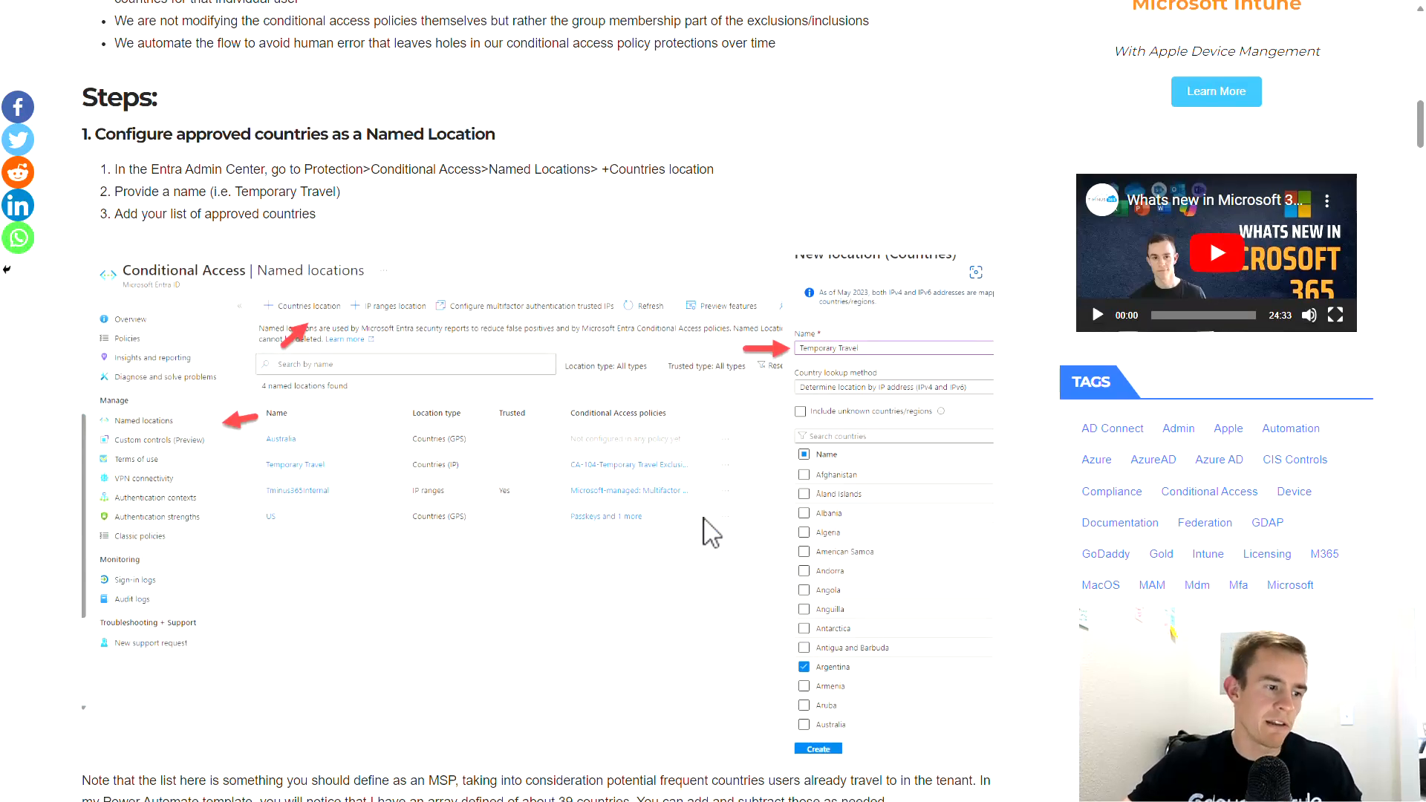
{"action": "scroll", "coordinate": [712, 533], "scroll_direction": "down", "scroll_amount": 5}
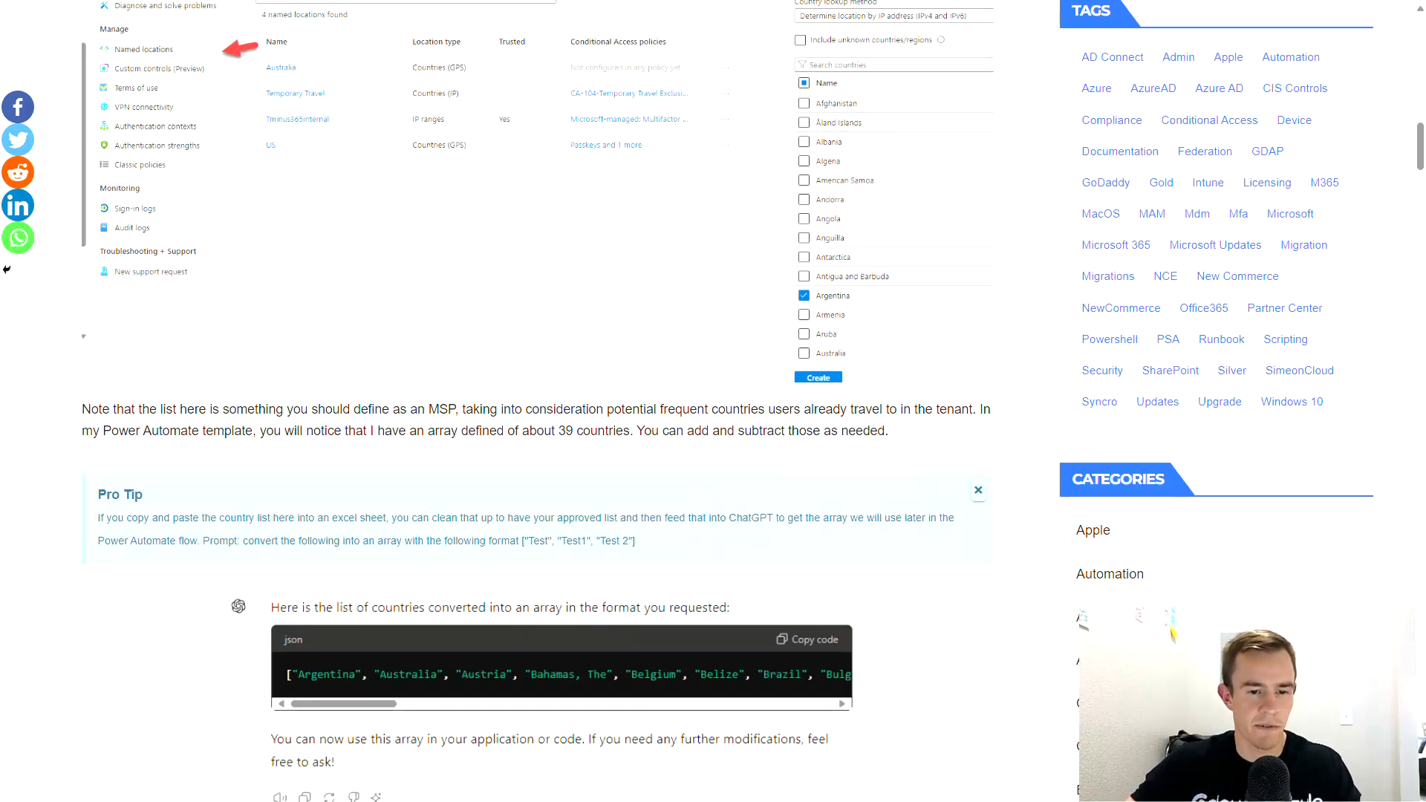
{"action": "scroll", "coordinate": [999, 534], "scroll_direction": "down", "scroll_amount": 8}
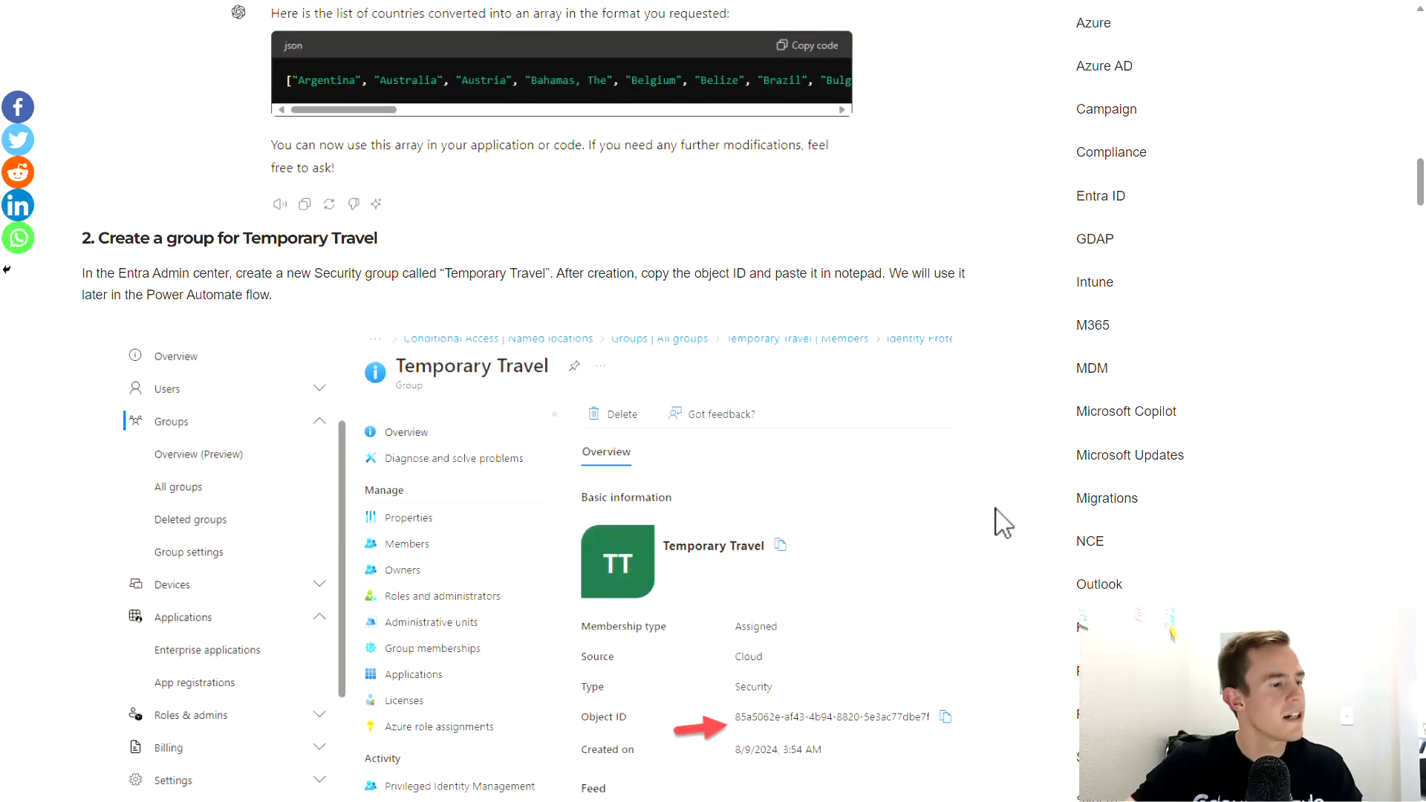
{"action": "scroll", "coordinate": [1003, 524], "scroll_direction": "up", "scroll_amount": 15}
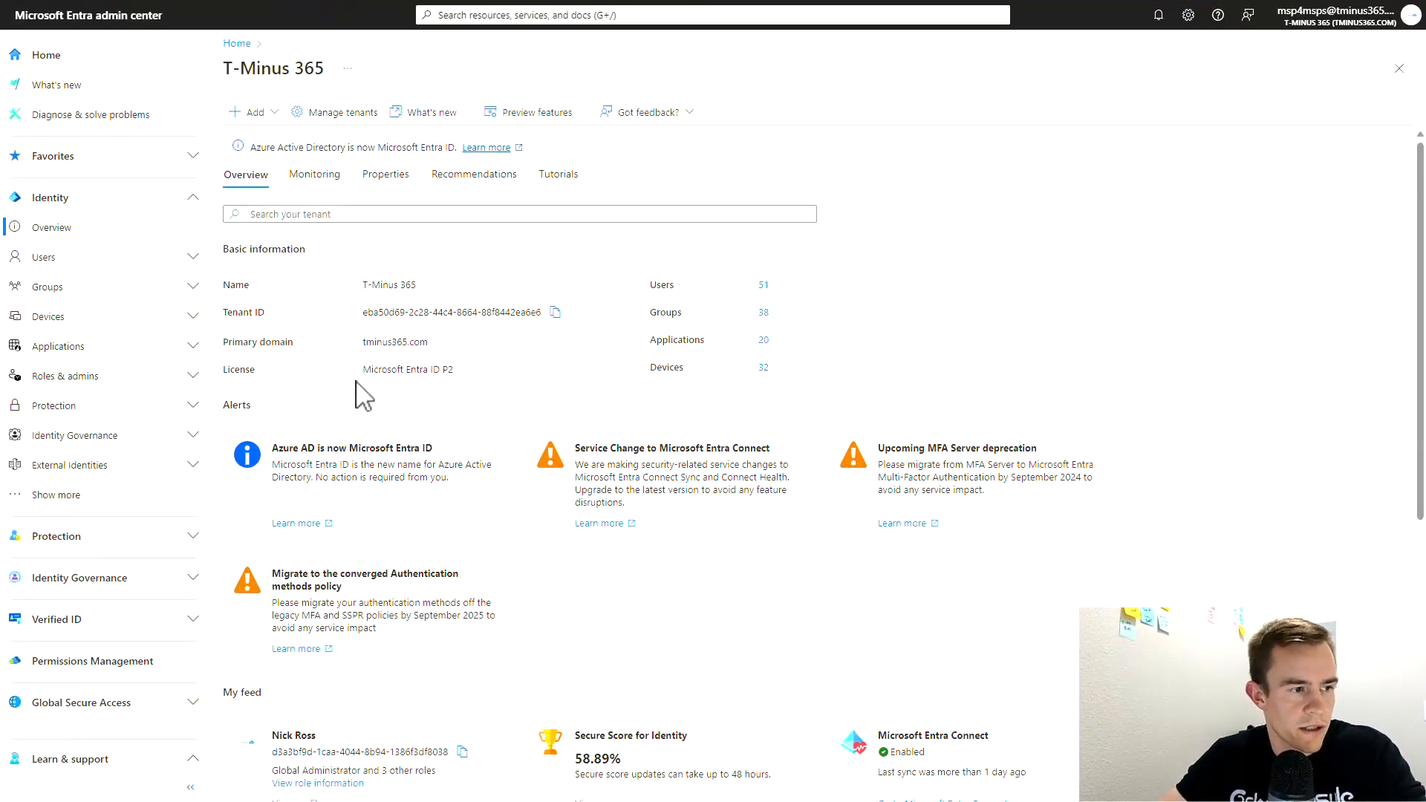
In the Microsoft Entra admin center, check the tenant's license and open the named locations under Conditional Access
{"action": "left_click_drag", "start_coordinate": [361, 369], "coordinate": [478, 373]}
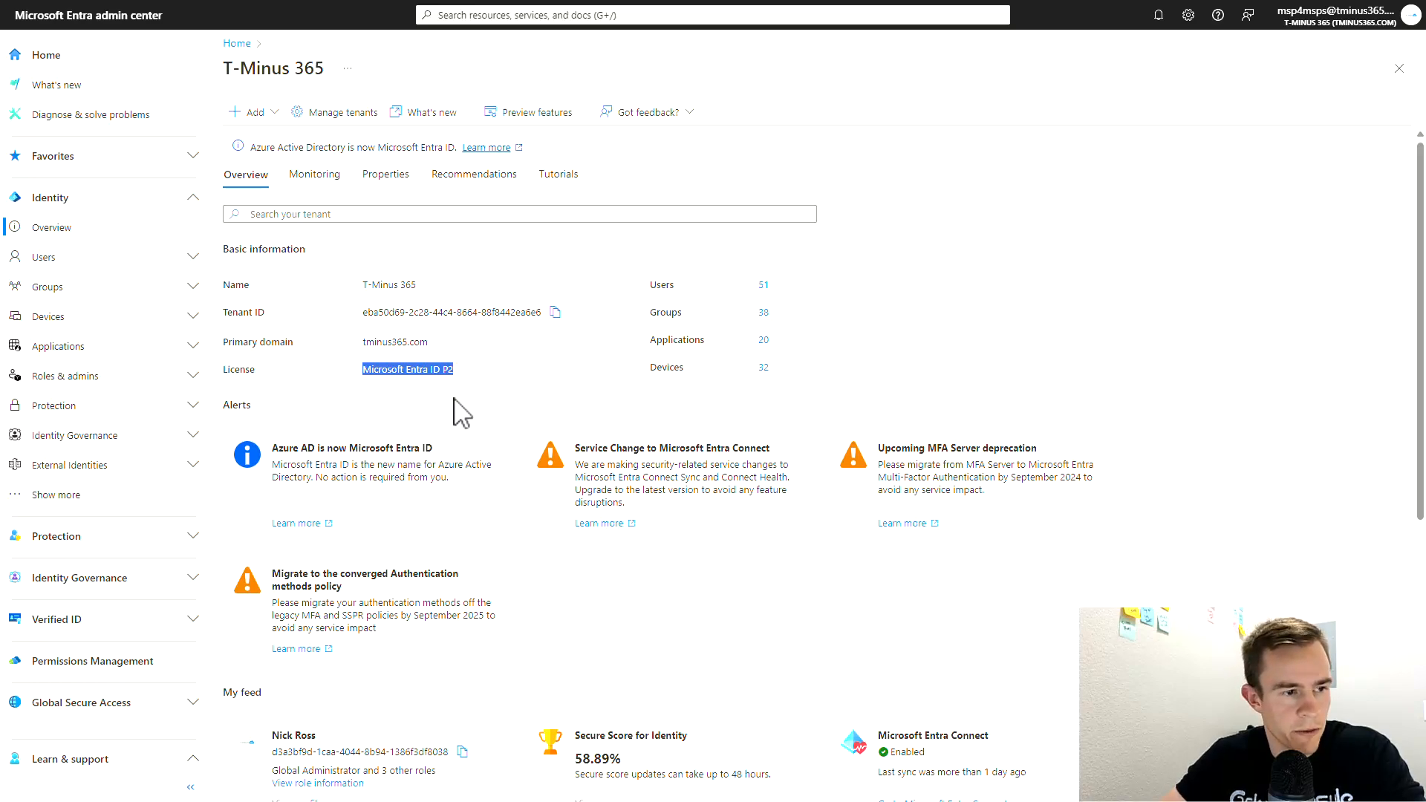
{"action": "left_click", "coordinate": [75, 406]}
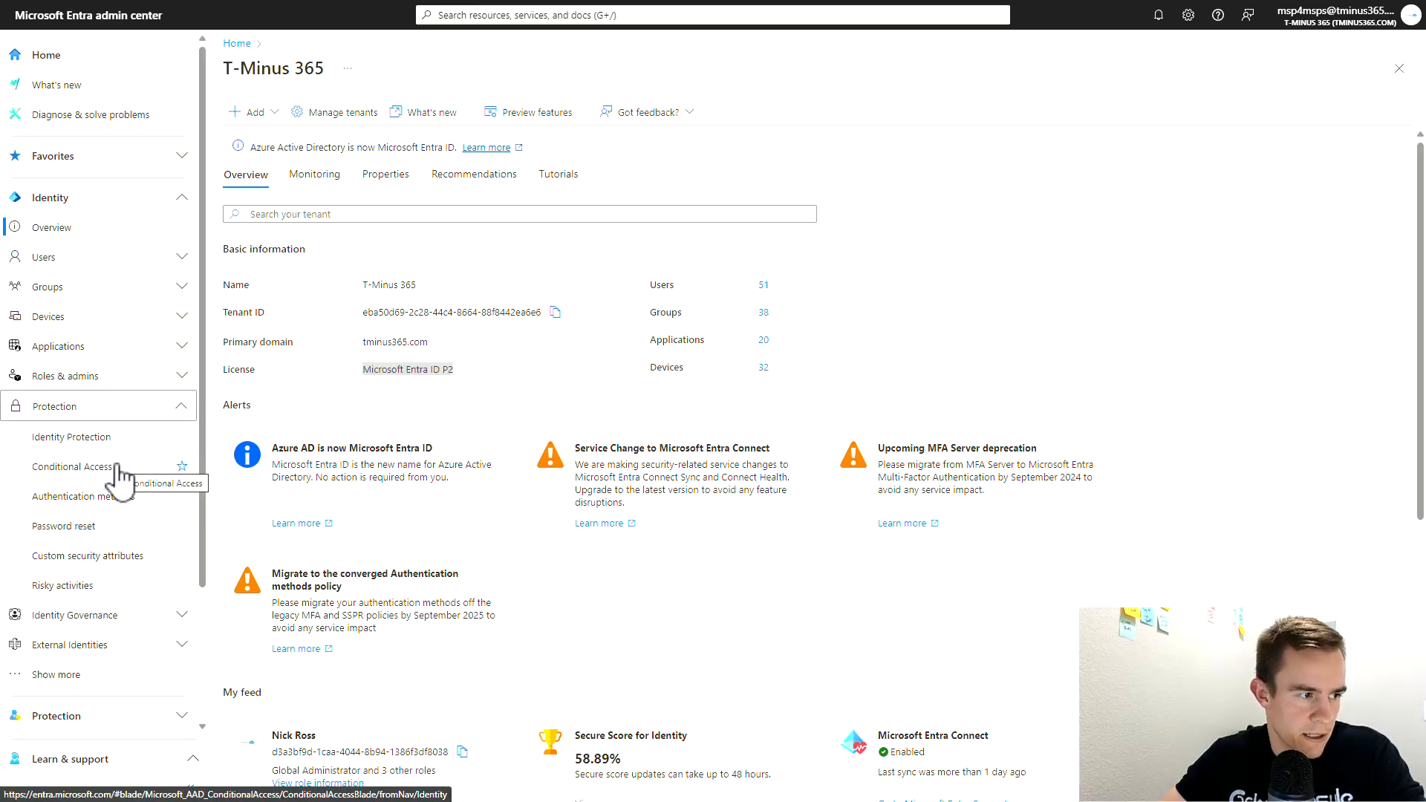
{"action": "left_click", "coordinate": [116, 466]}
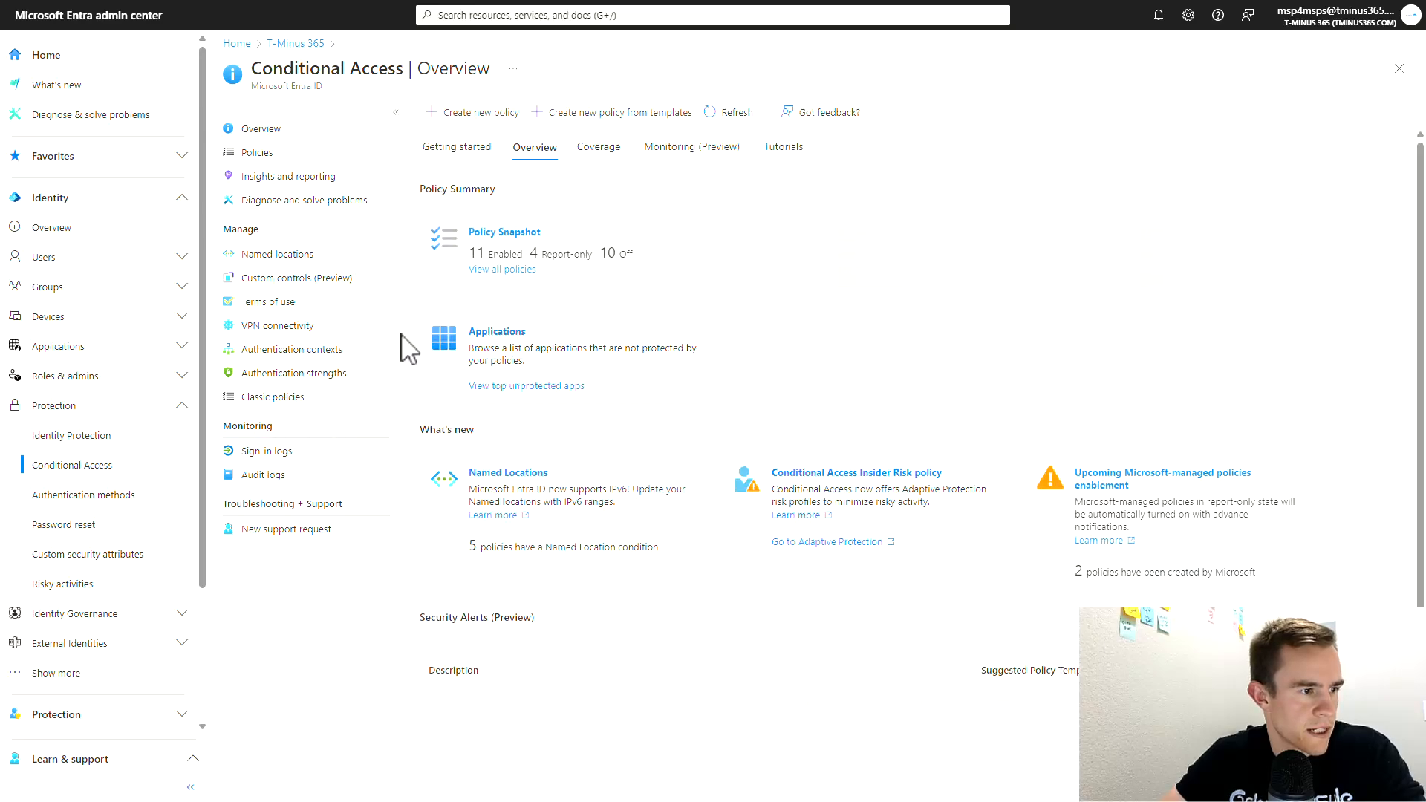
{"action": "left_click", "coordinate": [289, 260]}
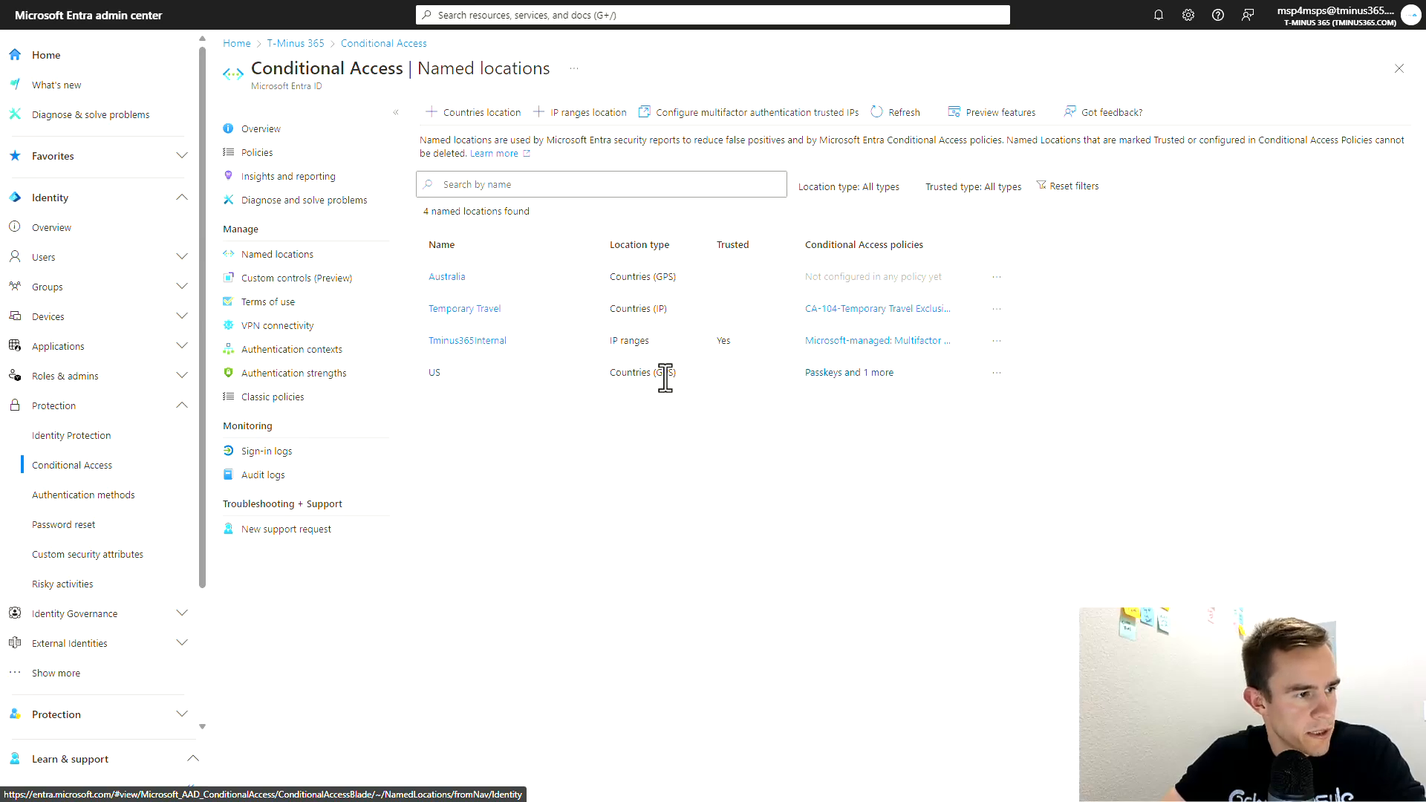
Look through the Conditional Access policies and open CA-103-Block Sign-in Outside US
{"action": "left_click", "coordinate": [286, 154]}
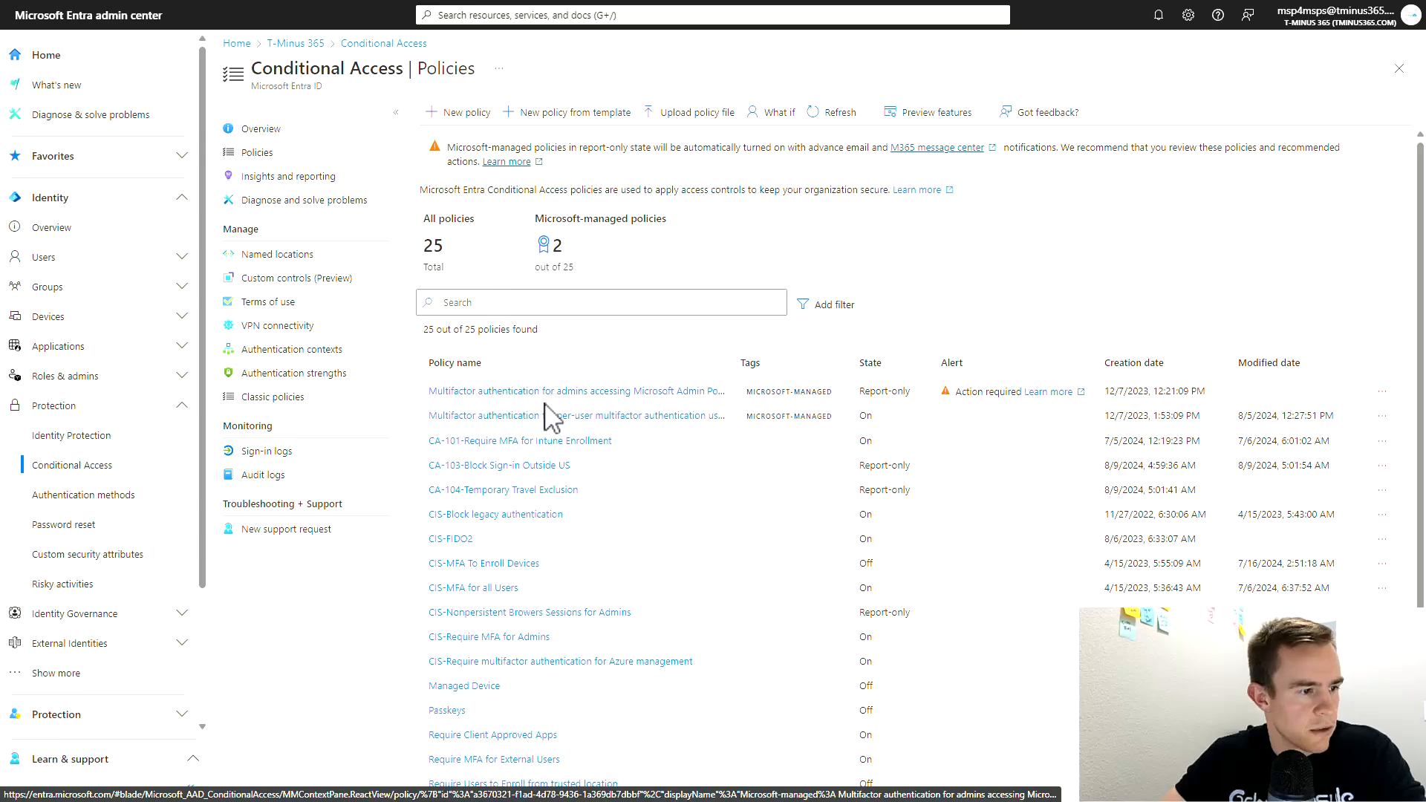
{"action": "scroll", "coordinate": [569, 460], "scroll_direction": "down", "scroll_amount": 2}
{"action": "scroll", "coordinate": [565, 490], "scroll_direction": "down", "scroll_amount": 1}
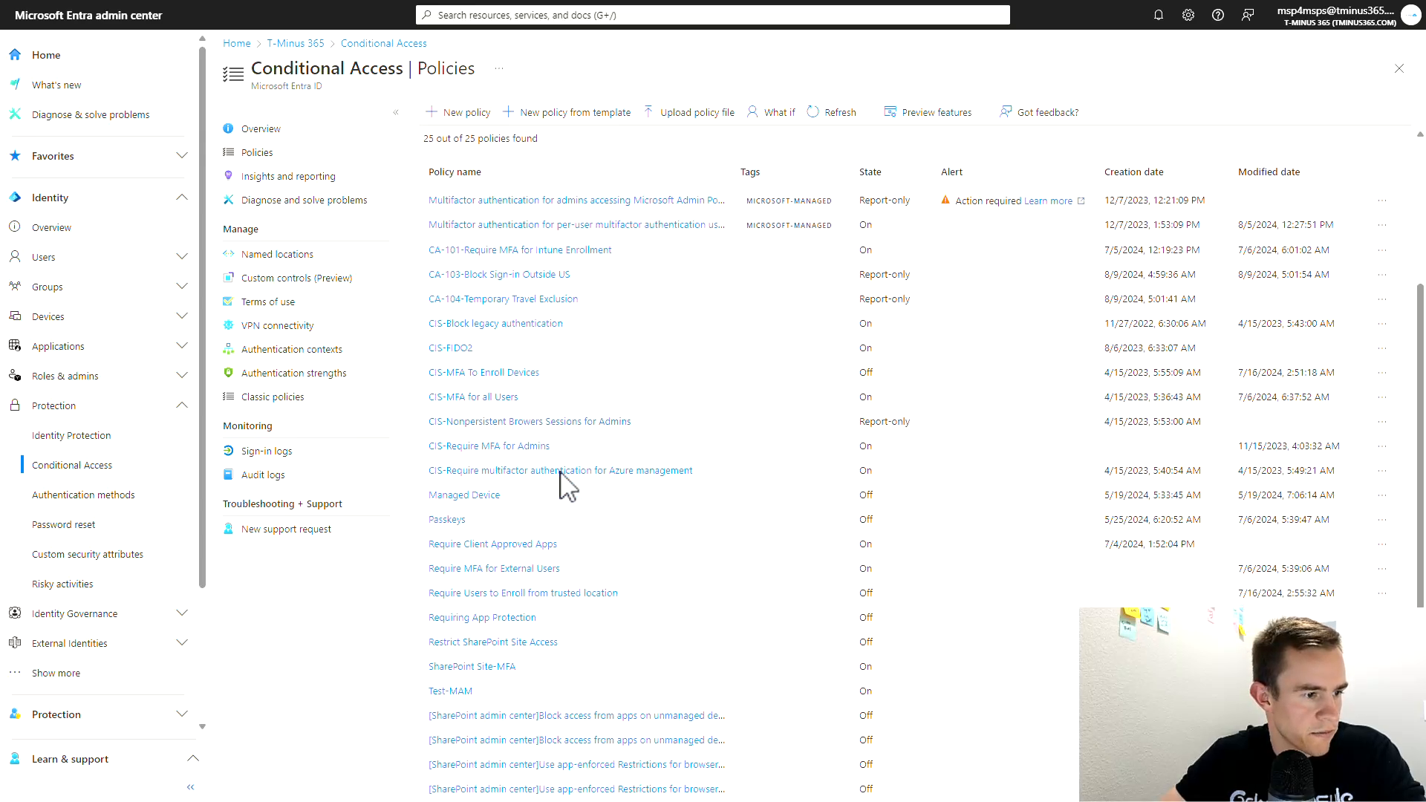
{"action": "left_click", "coordinate": [532, 276]}
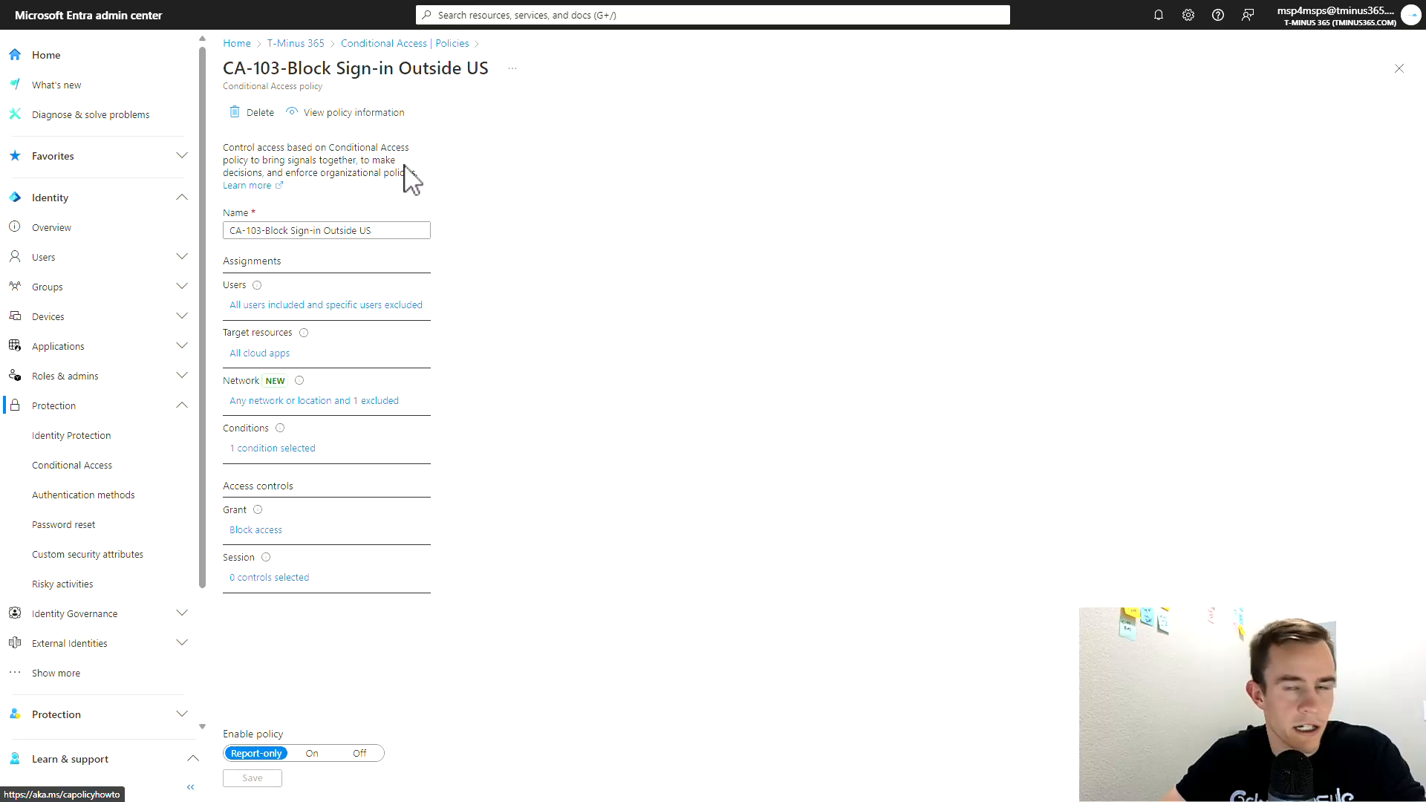
Review the policy's user assignment and the network locations it includes and excludes
{"action": "left_click", "coordinate": [357, 312]}
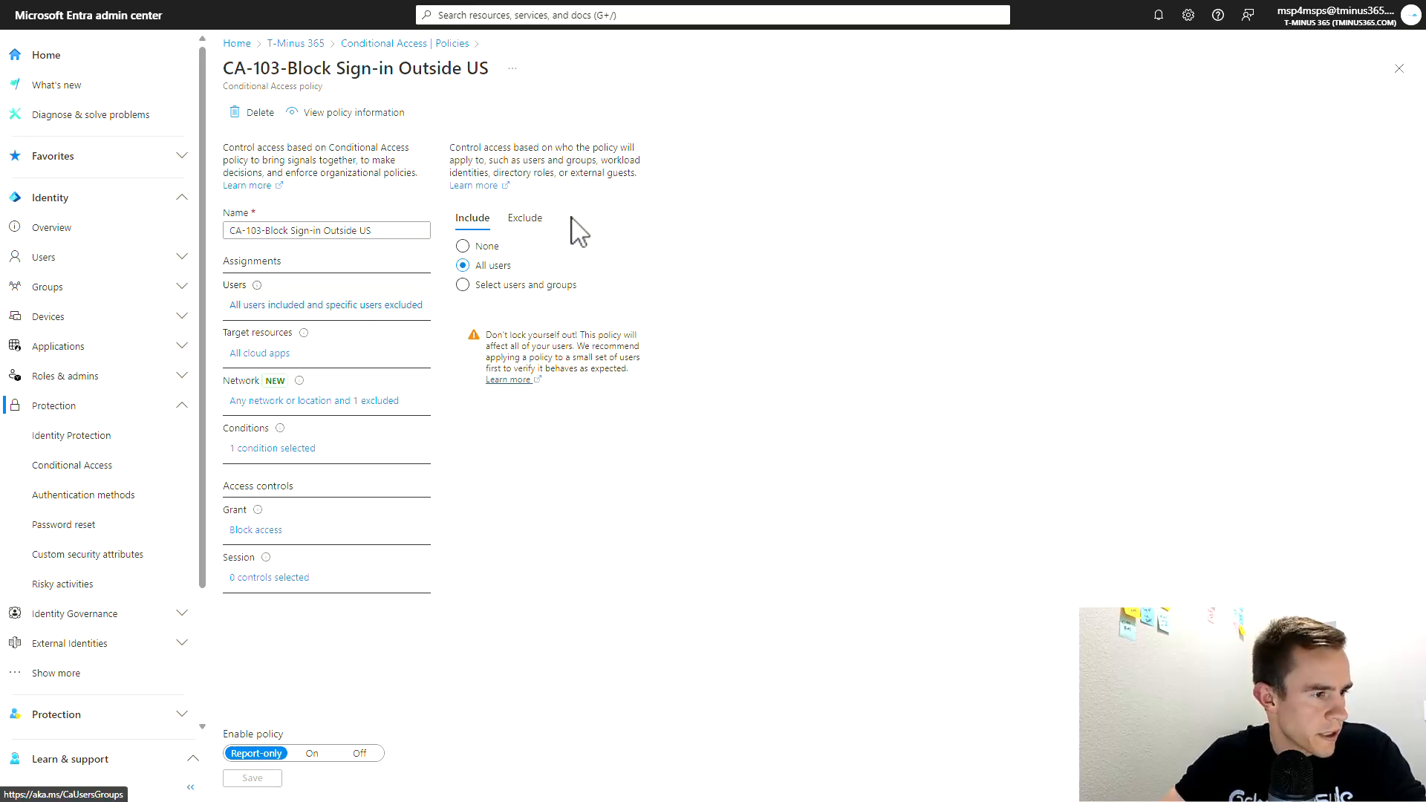
{"action": "left_click", "coordinate": [335, 405]}
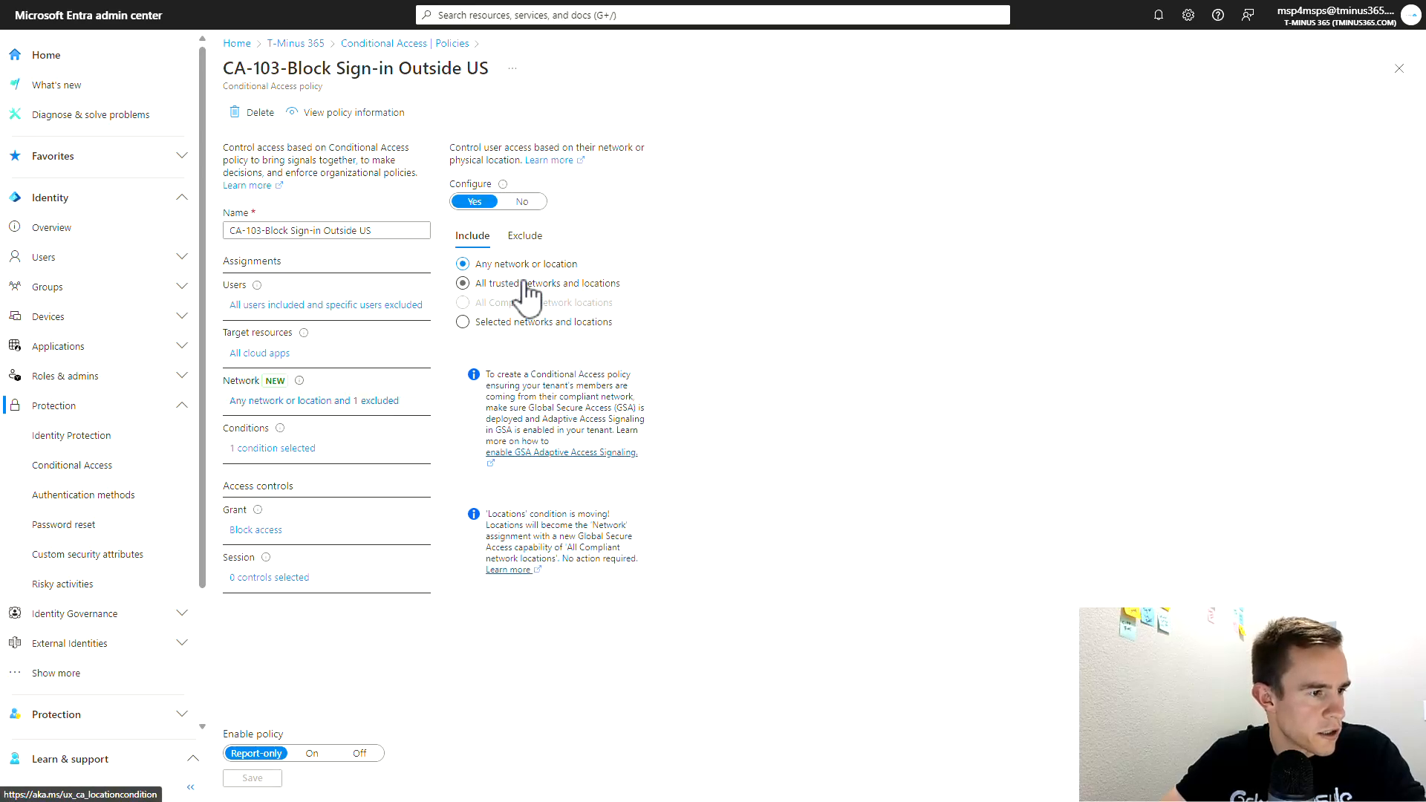
{"action": "left_click", "coordinate": [526, 236]}
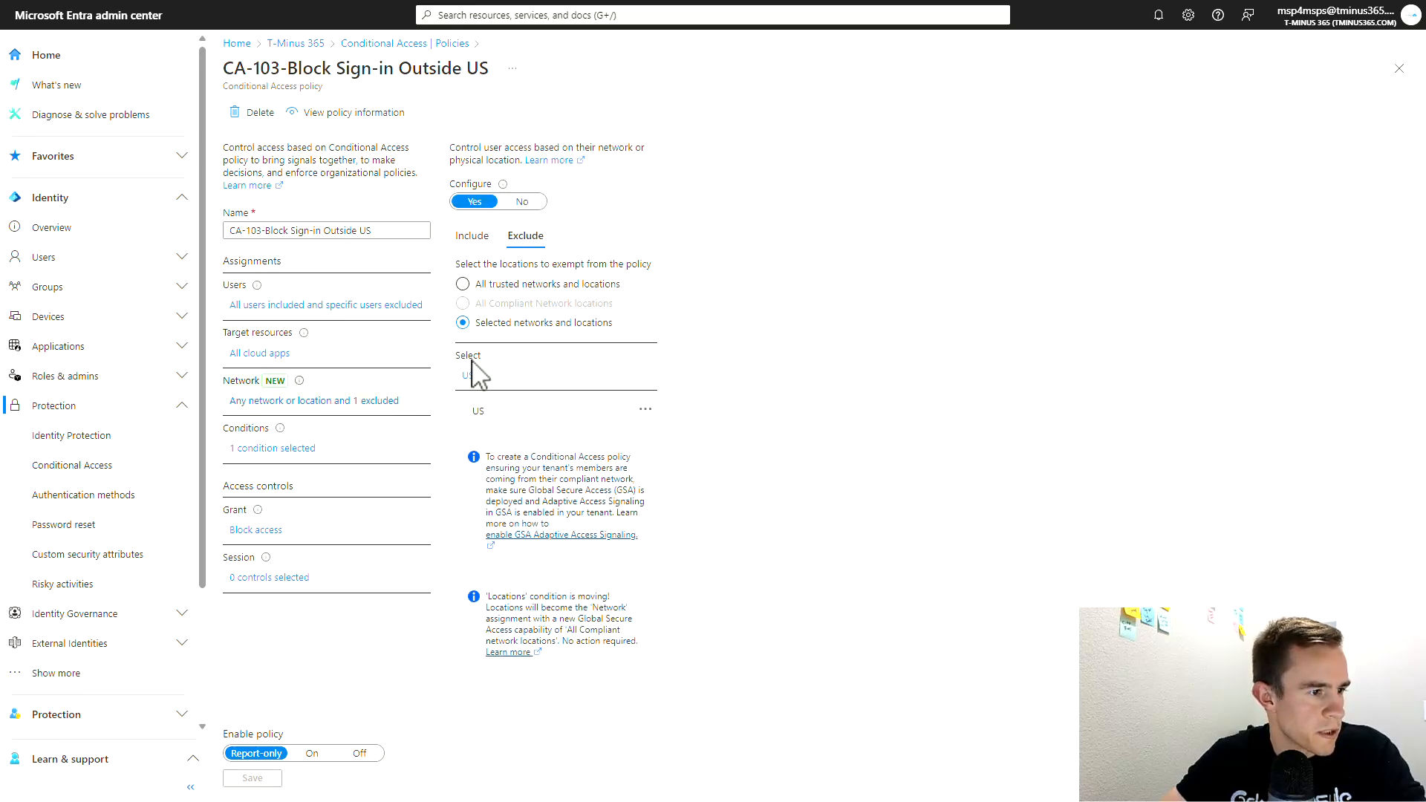
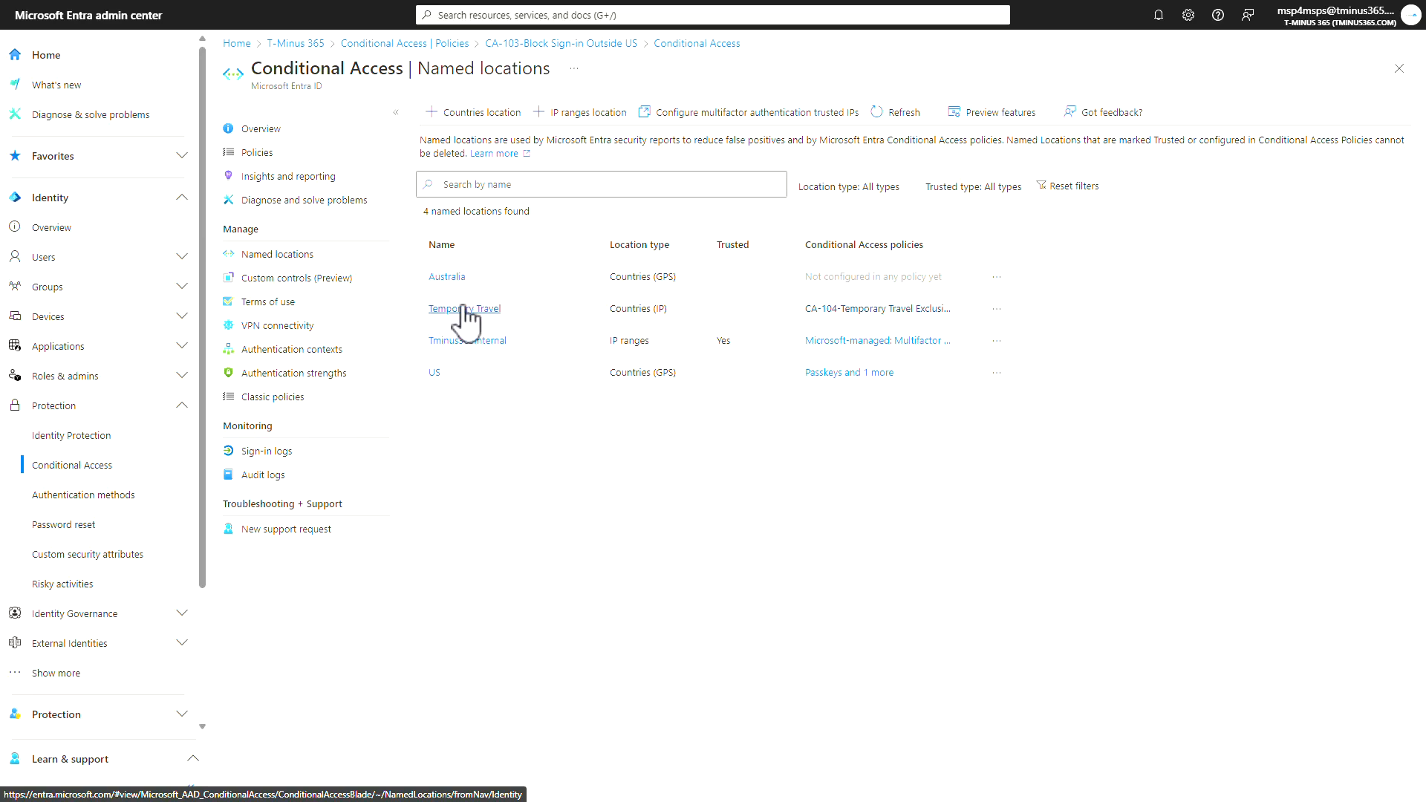
Open the Temporary Travel named location and examine which countries are selected in its list
{"action": "left_click", "coordinate": [464, 307]}
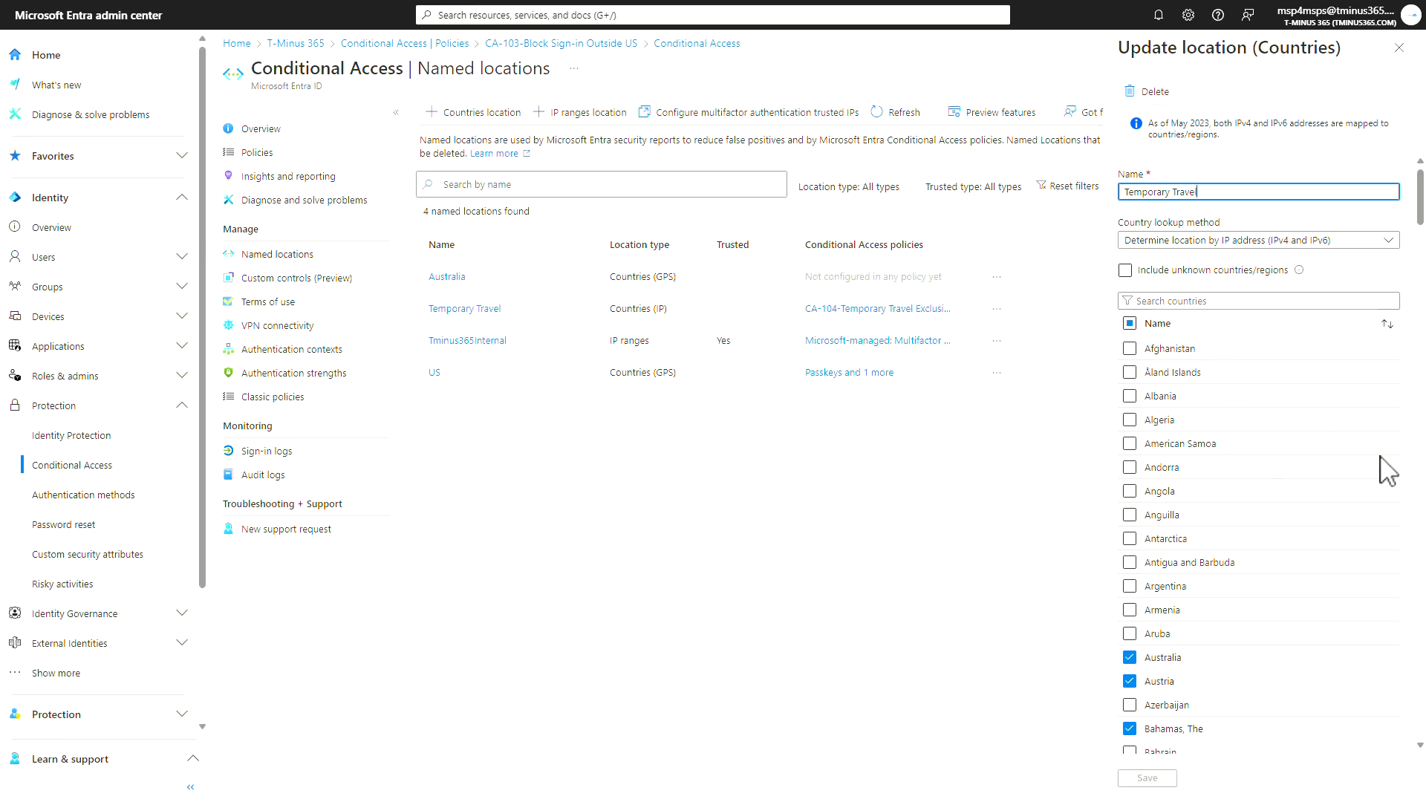
{"action": "scroll", "coordinate": [1292, 460], "scroll_direction": "down", "scroll_amount": 4}
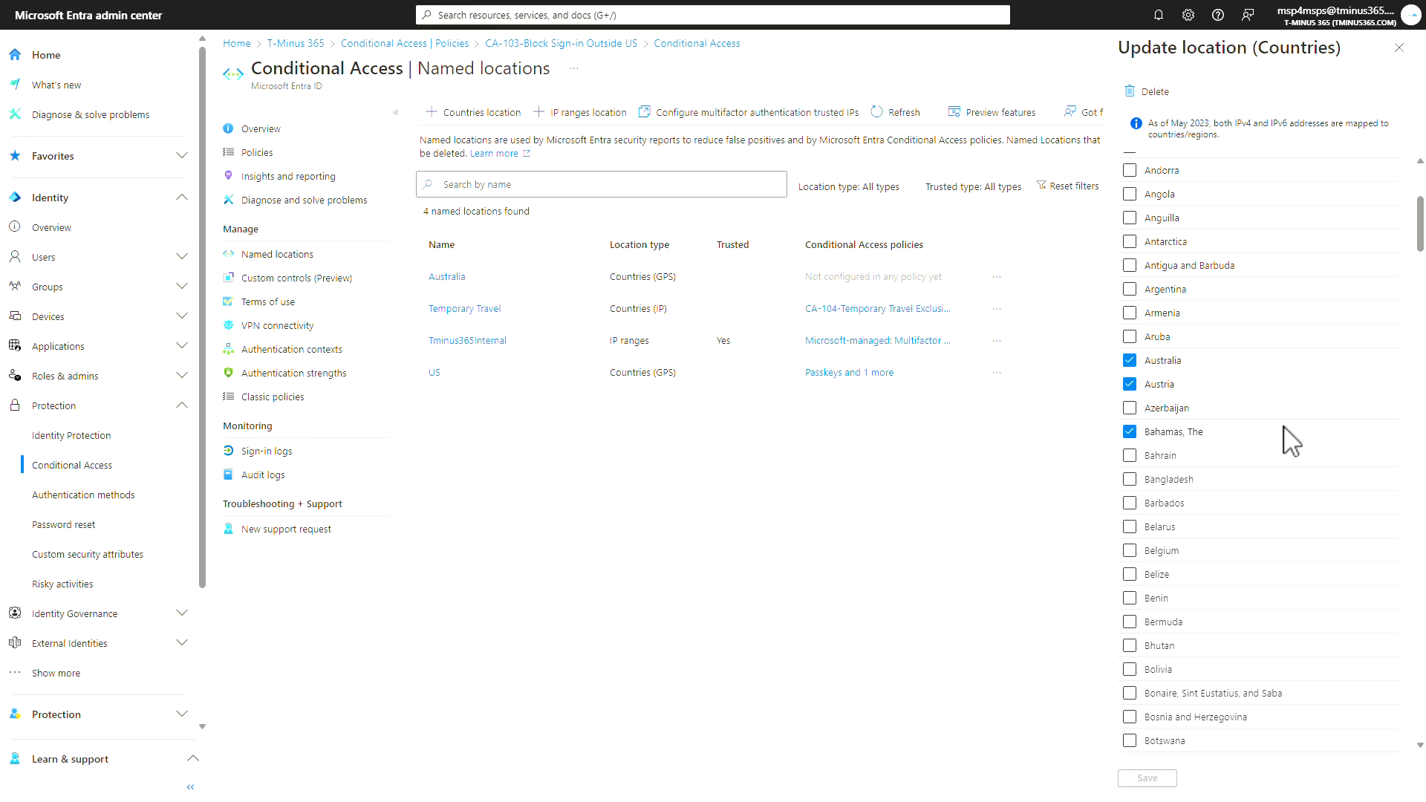
{"action": "scroll", "coordinate": [1287, 439], "scroll_direction": "up", "scroll_amount": 1}
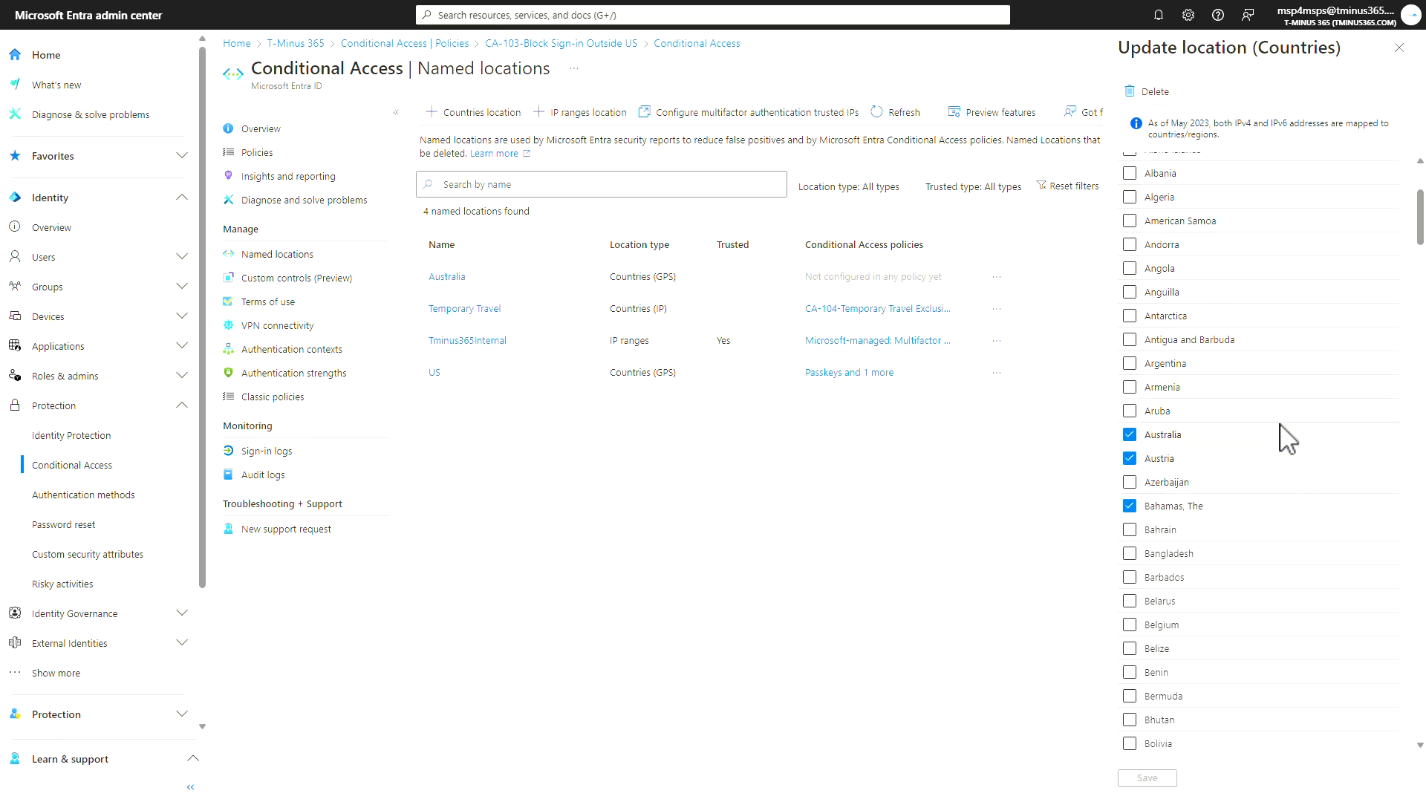
{"action": "scroll", "coordinate": [1287, 440], "scroll_direction": "up", "scroll_amount": 2}
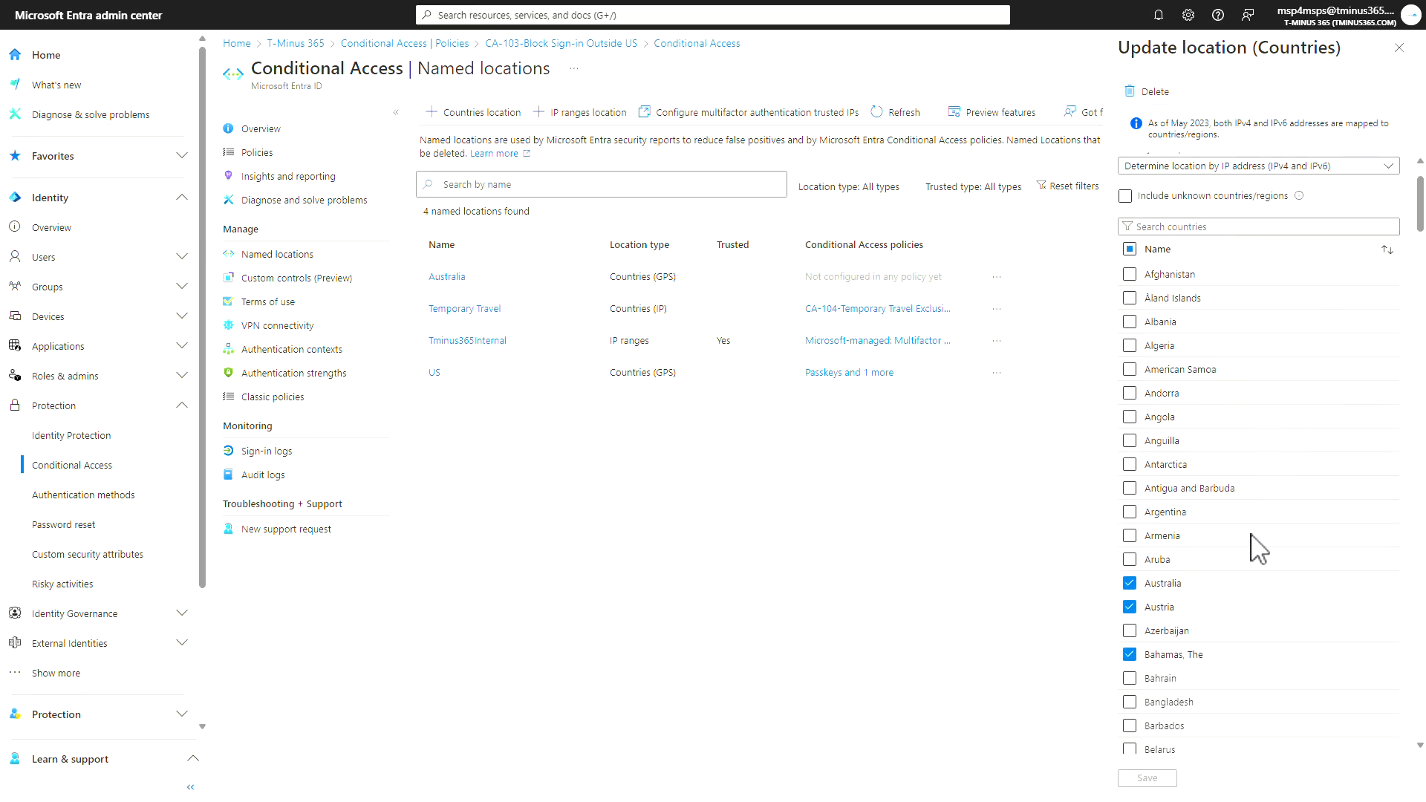
{"action": "scroll", "coordinate": [1255, 553], "scroll_direction": "down", "scroll_amount": 2}
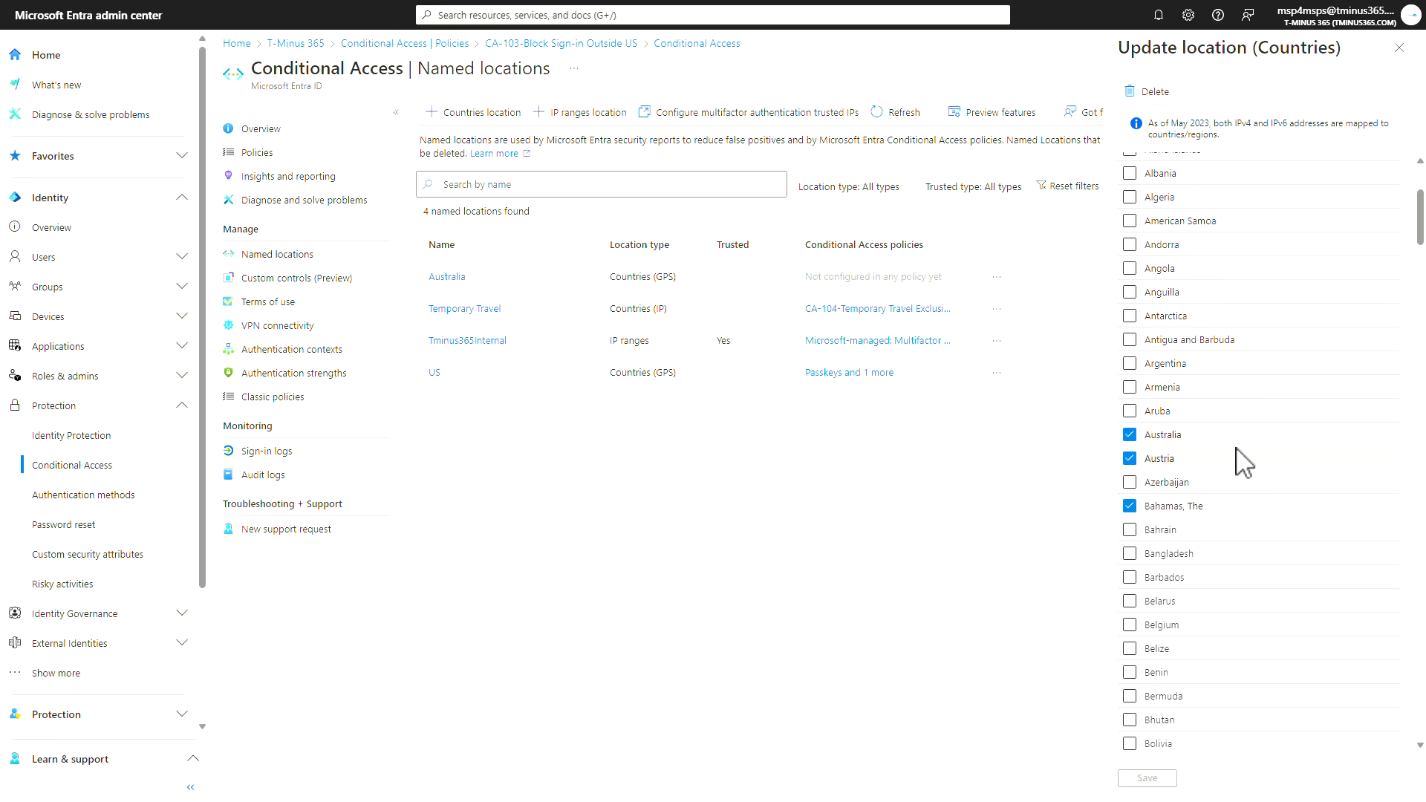
{"action": "scroll", "coordinate": [1244, 462], "scroll_direction": "down", "scroll_amount": 12}
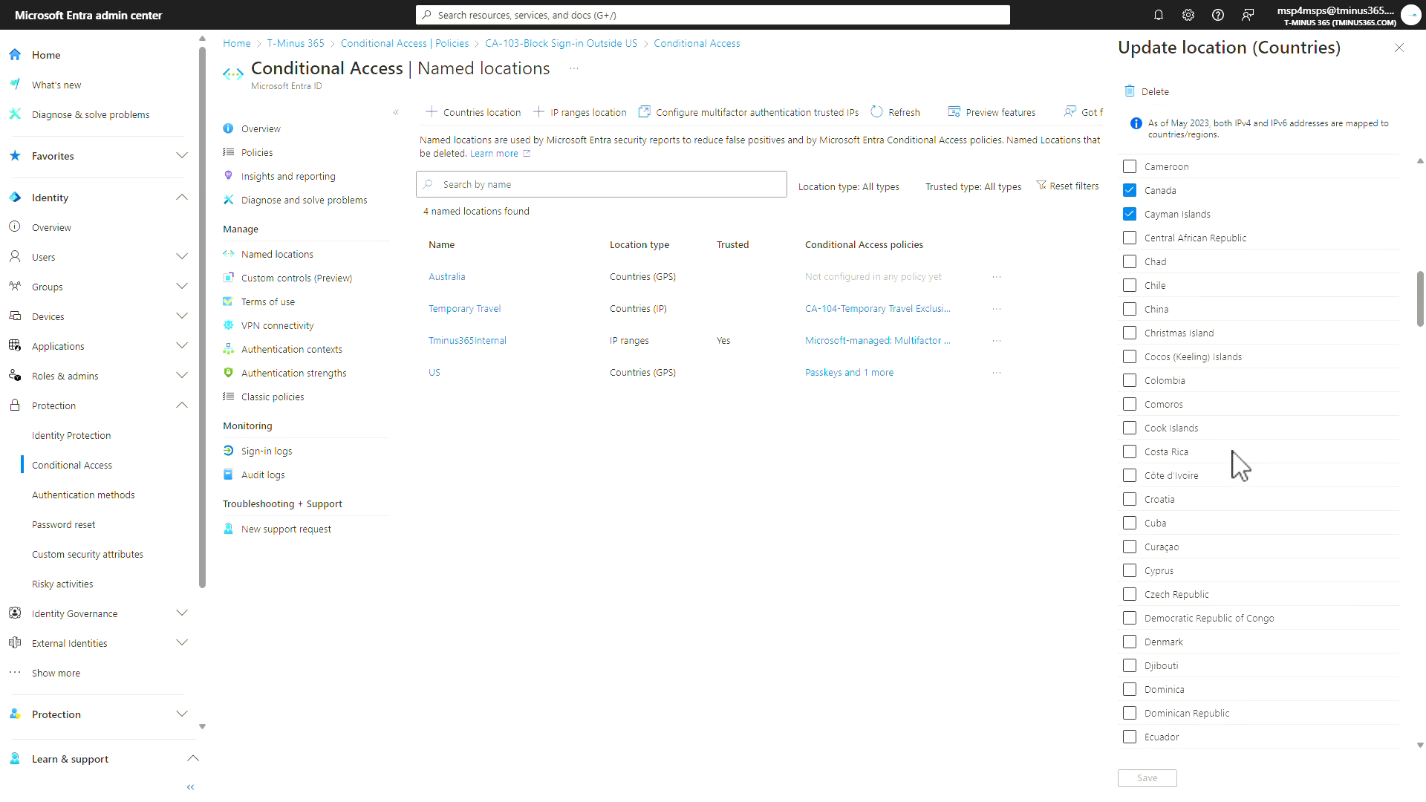
{"action": "scroll", "coordinate": [1234, 466], "scroll_direction": "down", "scroll_amount": 4}
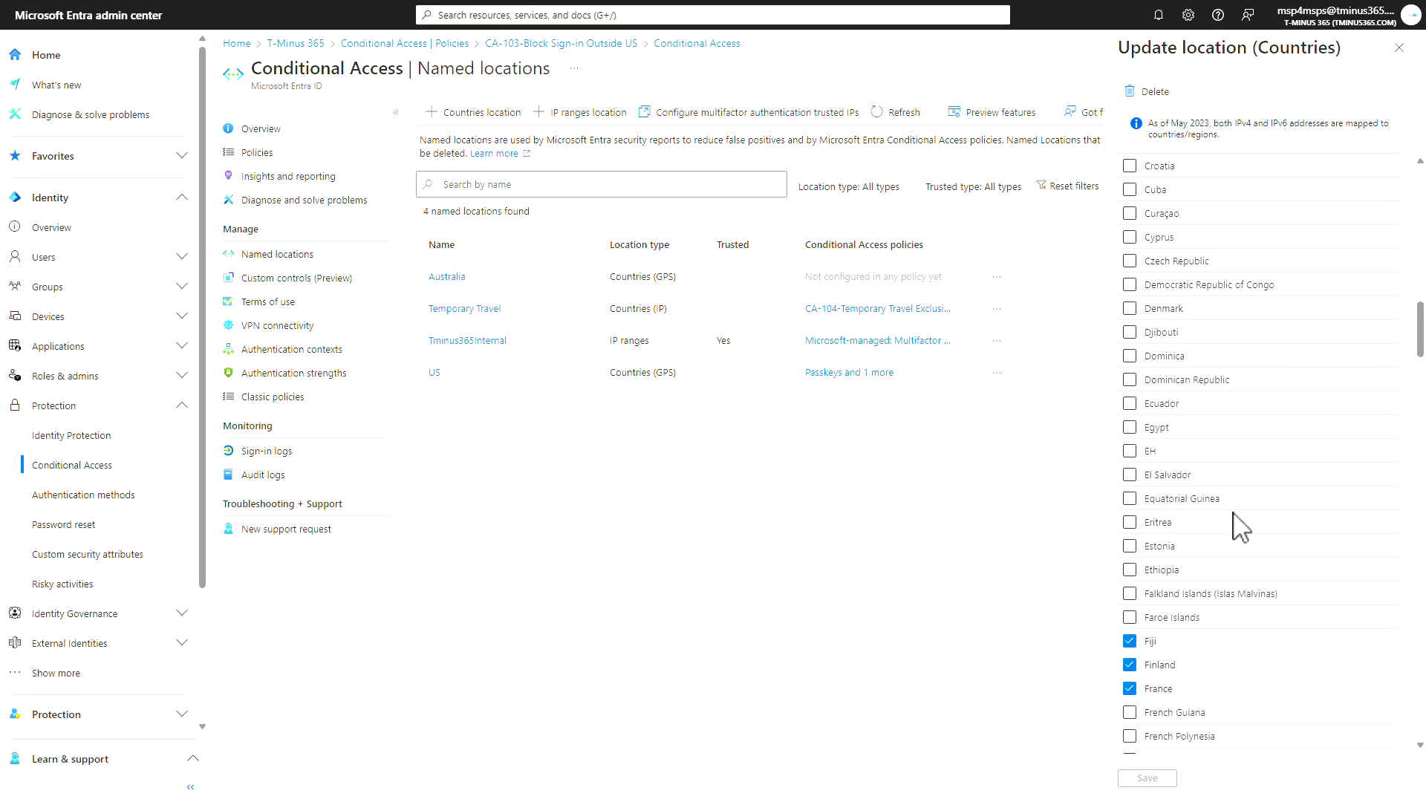
{"action": "scroll", "coordinate": [1232, 513], "scroll_direction": "down", "scroll_amount": 2}
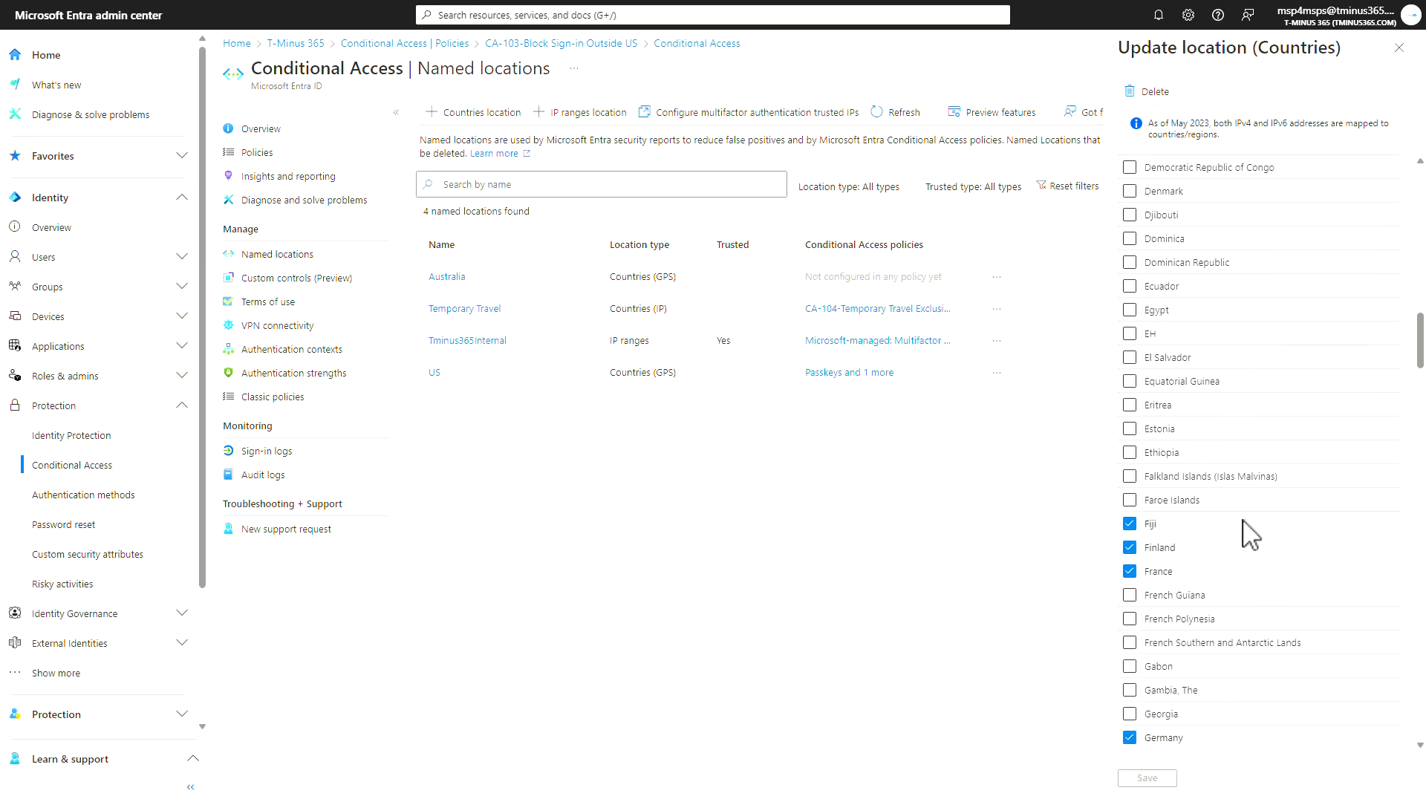
{"action": "scroll", "coordinate": [1250, 534], "scroll_direction": "down", "scroll_amount": 3}
{"action": "scroll", "coordinate": [1215, 517], "scroll_direction": "down", "scroll_amount": 5}
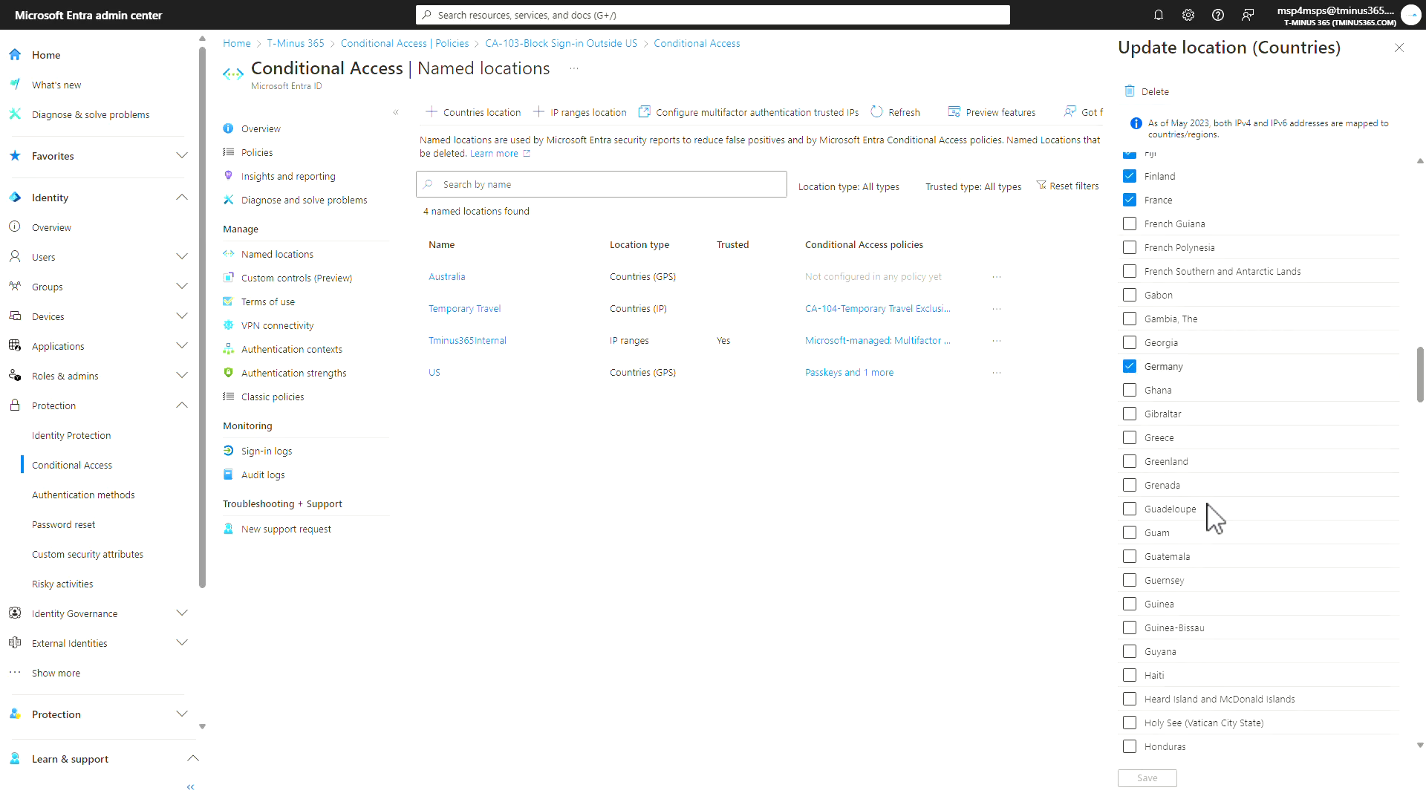
{"action": "scroll", "coordinate": [1218, 520], "scroll_direction": "down", "scroll_amount": 1}
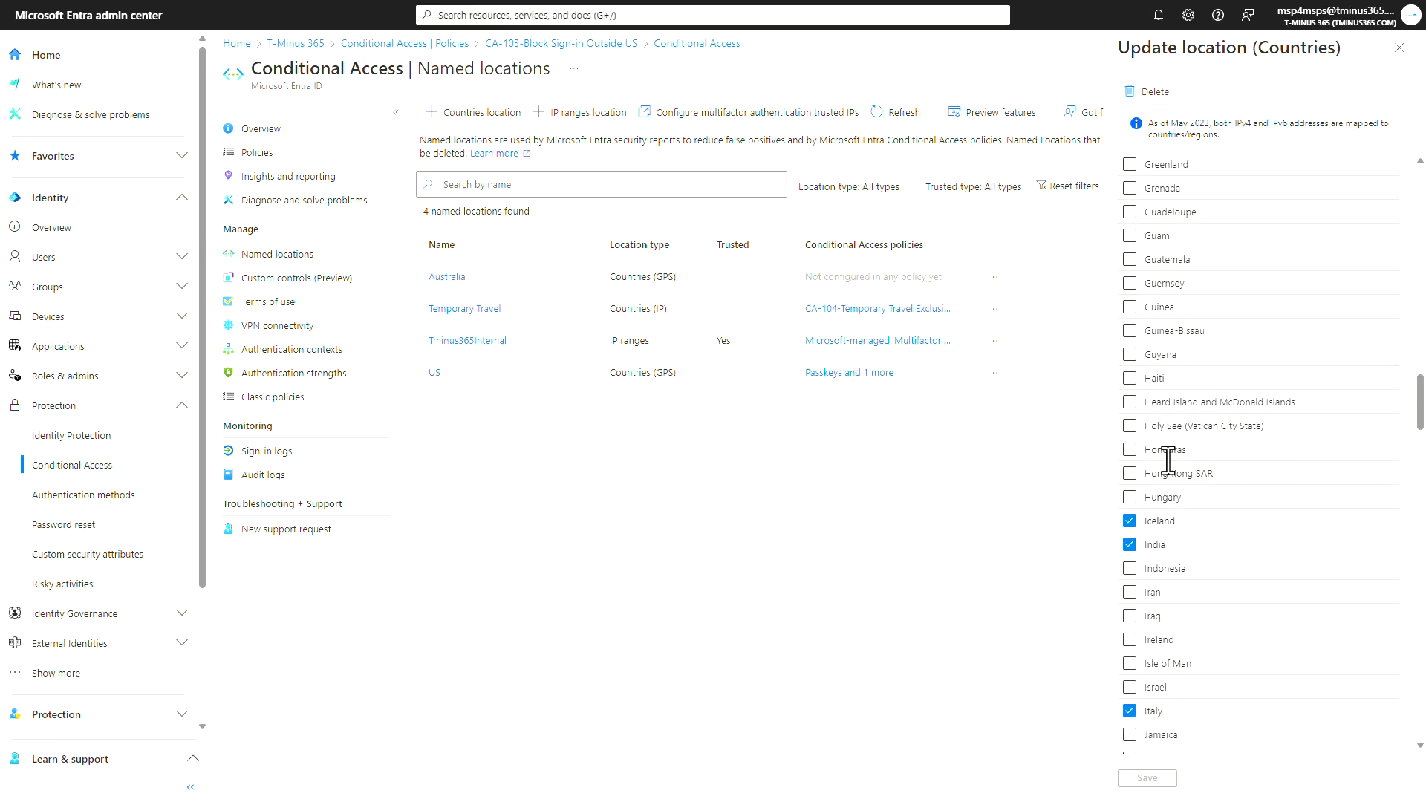
Check the rest of the Temporary Travel location's country list for selected entries, then close the location without changing it
{"action": "scroll", "coordinate": [1199, 497], "scroll_direction": "down", "scroll_amount": 3}
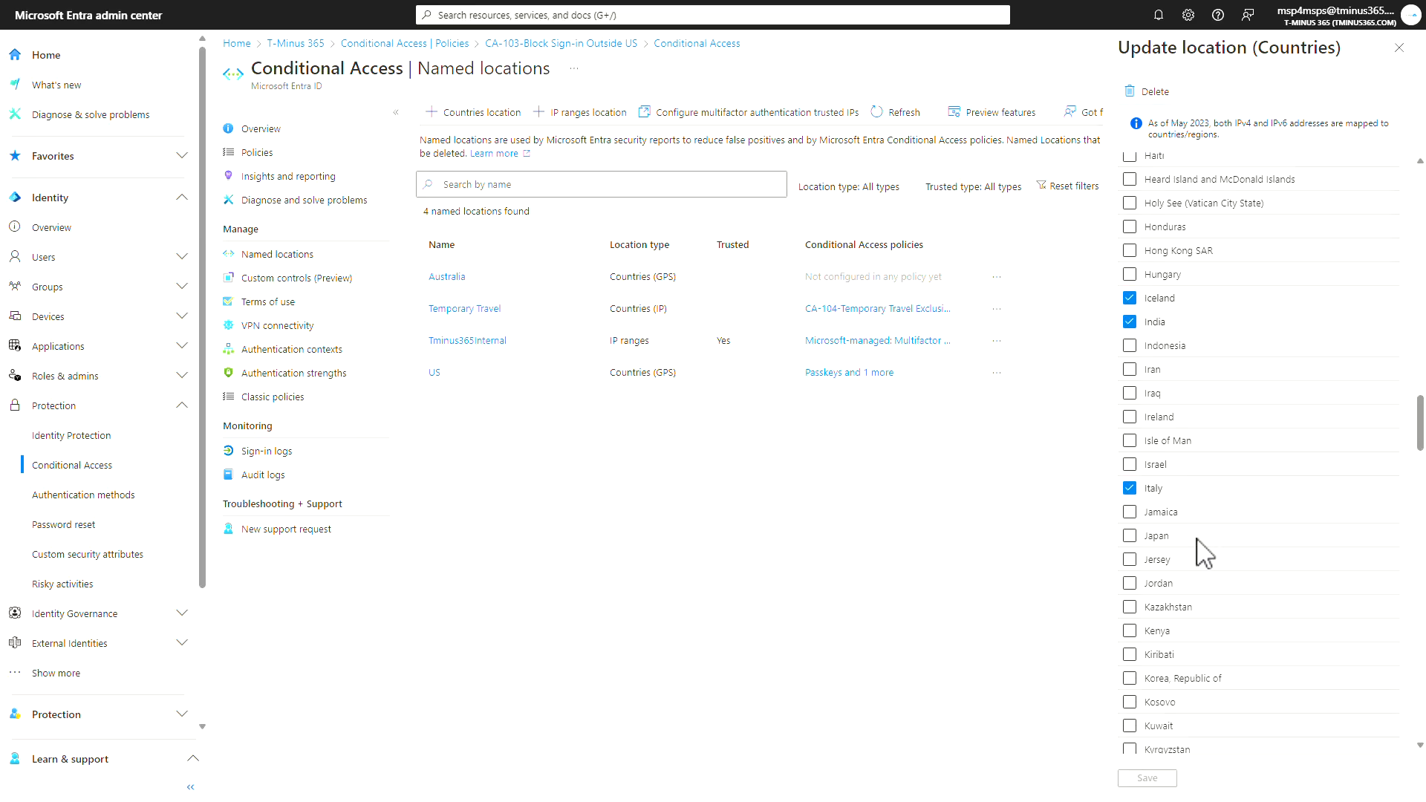
{"action": "scroll", "coordinate": [1244, 504], "scroll_direction": "down", "scroll_amount": 17}
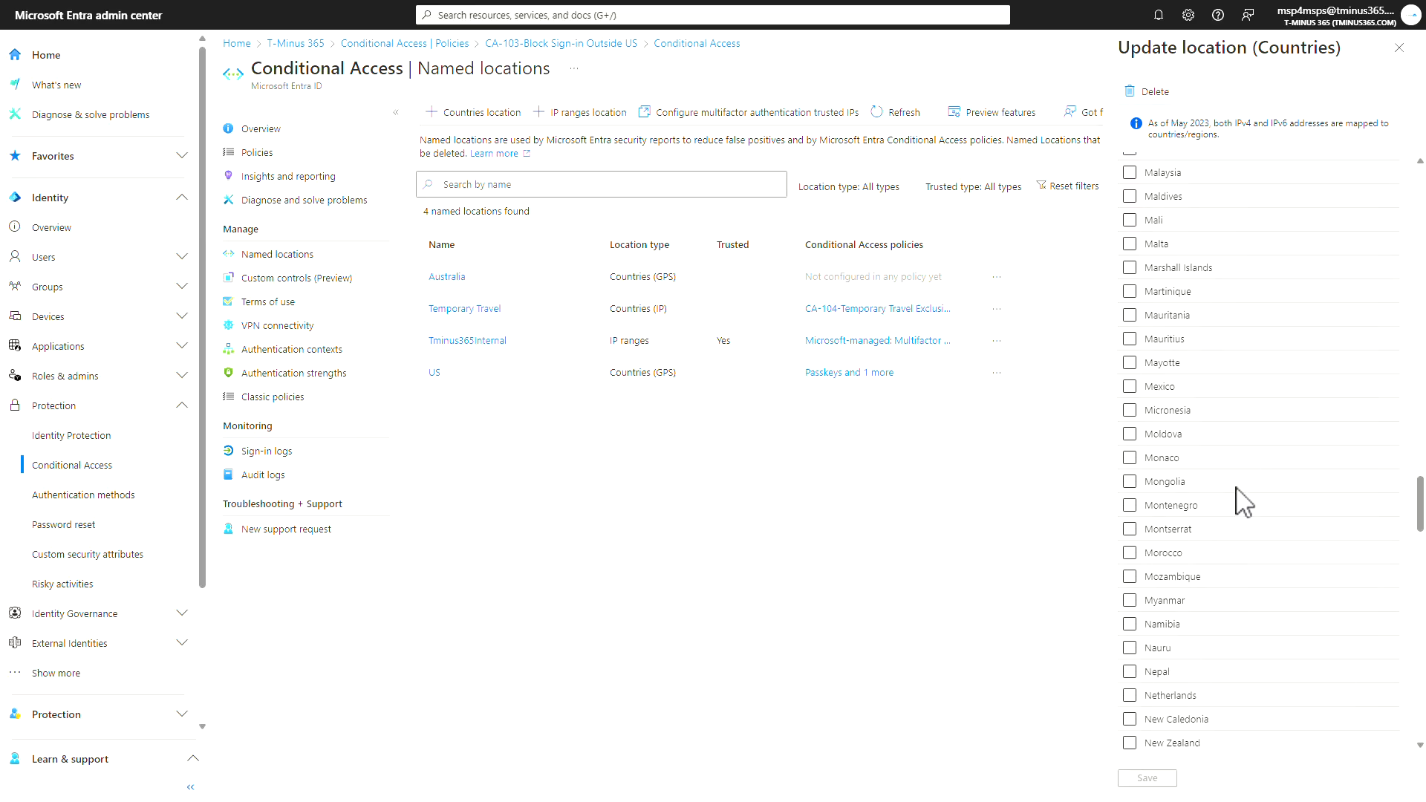
{"action": "scroll", "coordinate": [1244, 504], "scroll_direction": "down", "scroll_amount": 20}
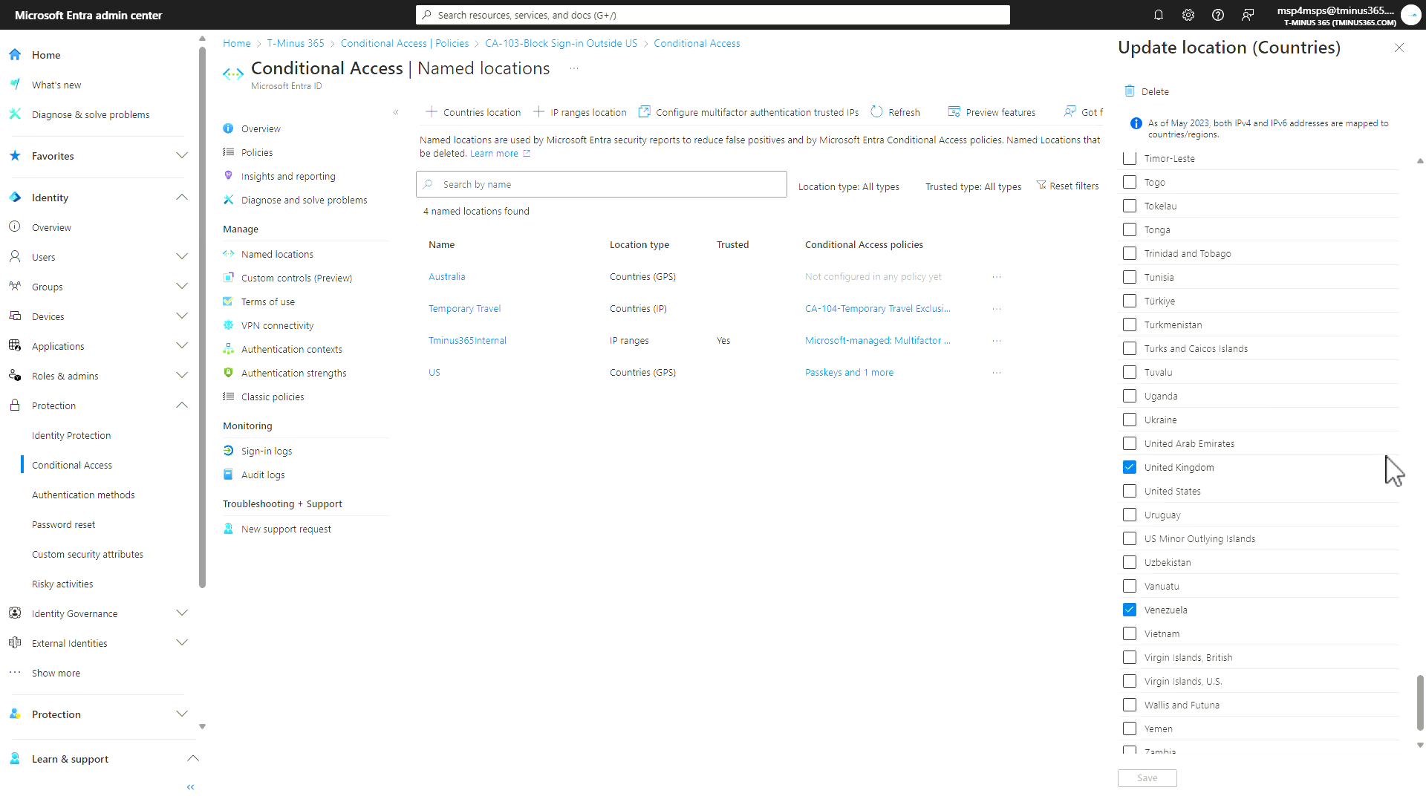
{"action": "scroll", "coordinate": [1277, 535], "scroll_direction": "up", "scroll_amount": 20}
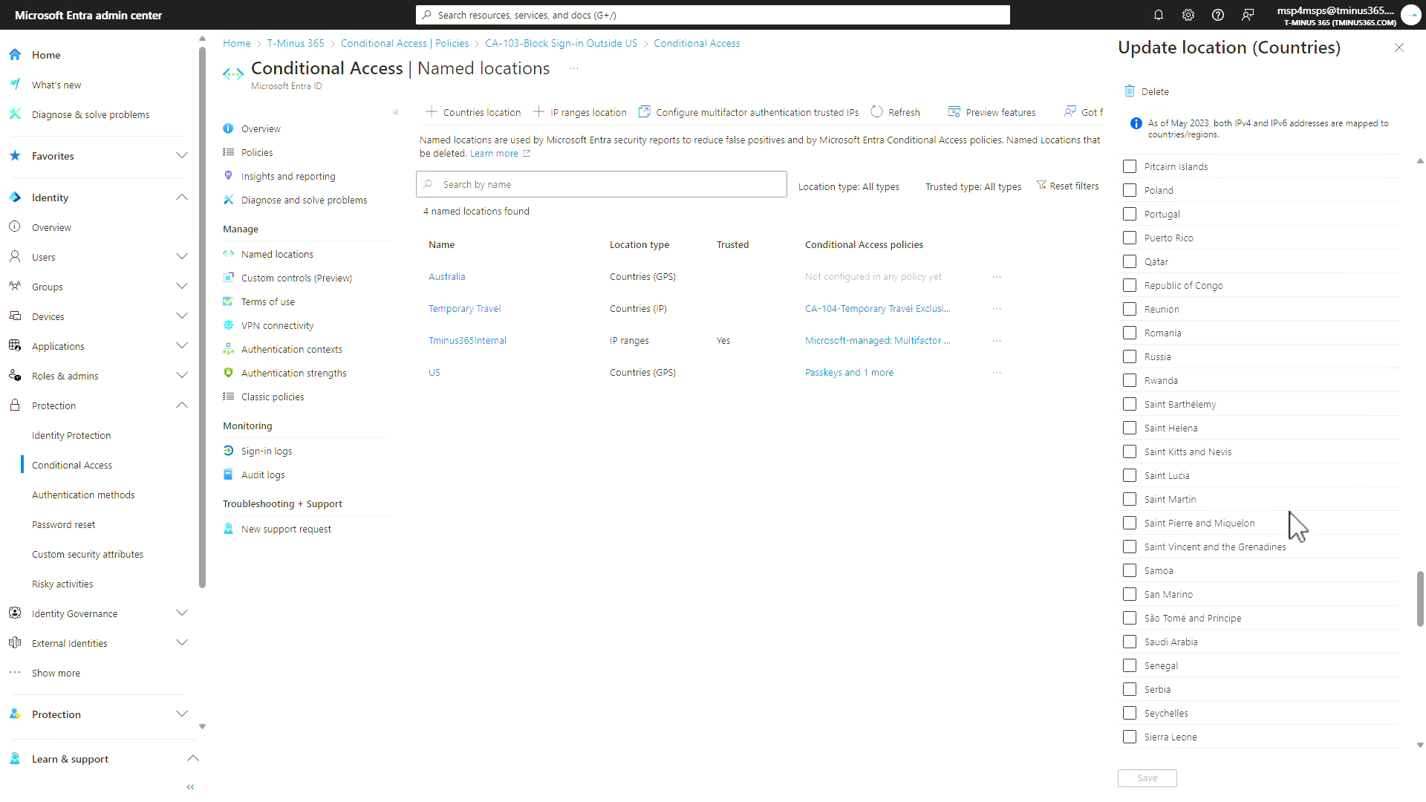
{"action": "scroll", "coordinate": [1270, 524], "scroll_direction": "up", "scroll_amount": 20}
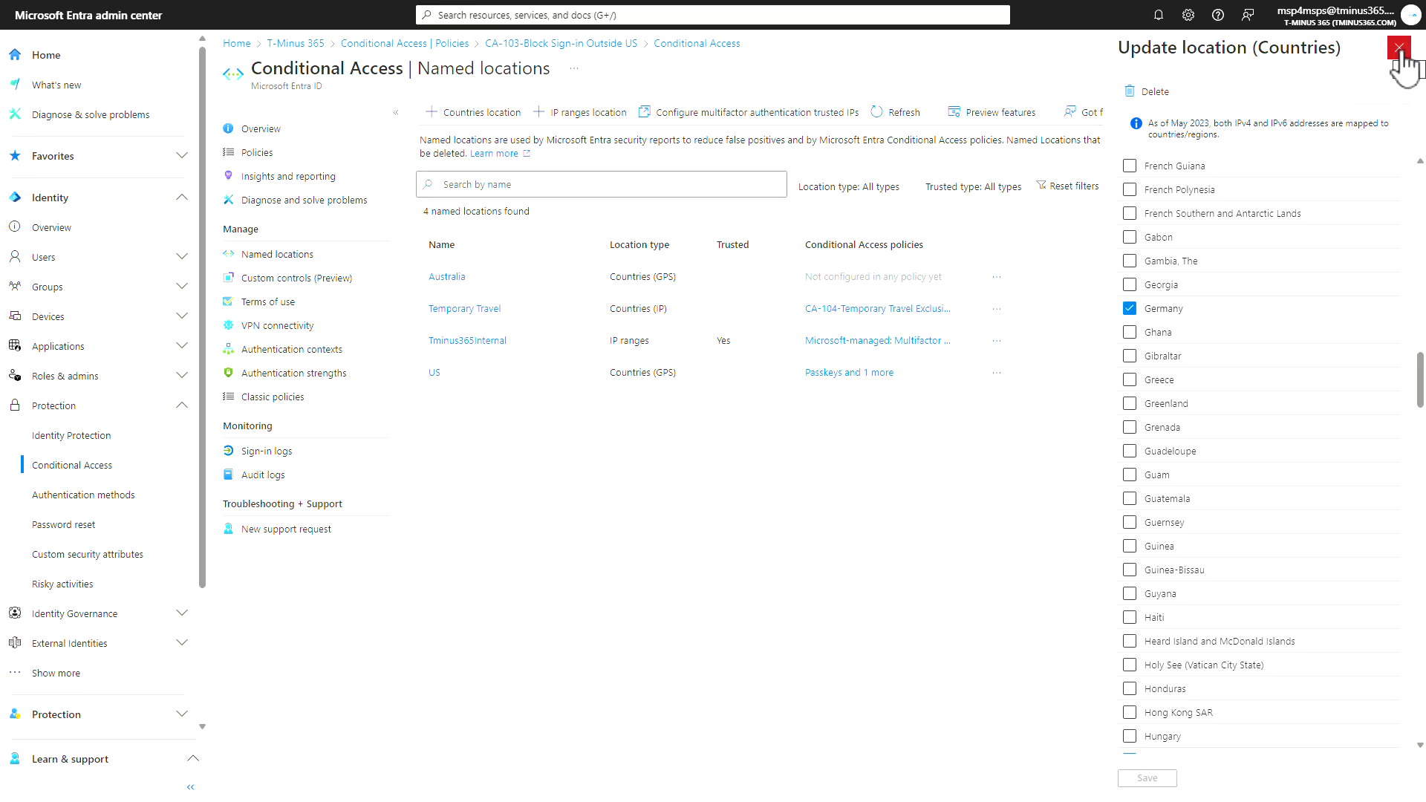
{"action": "scroll", "coordinate": [1245, 325], "scroll_direction": "up", "scroll_amount": 20}
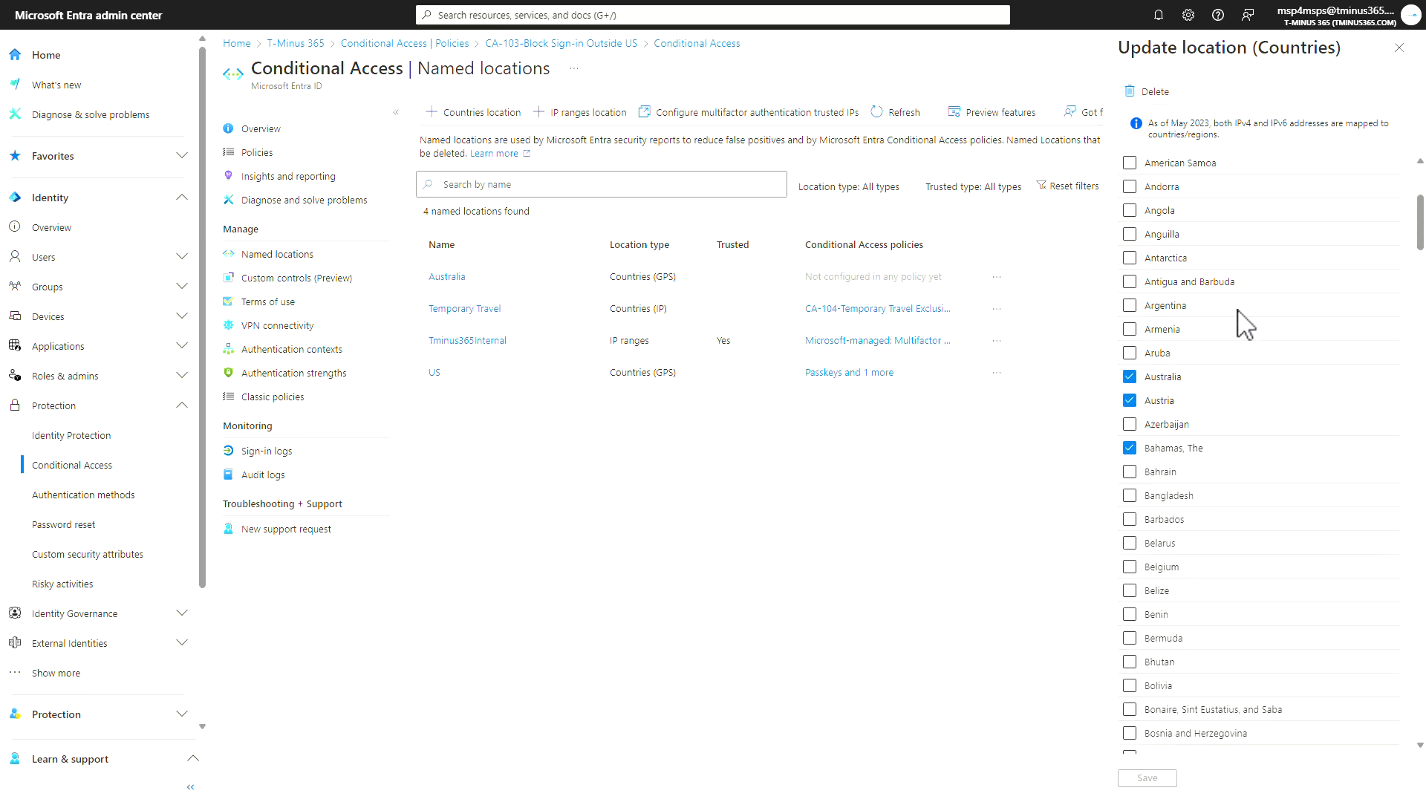
{"action": "scroll", "coordinate": [1154, 226], "scroll_direction": "up", "scroll_amount": 4}
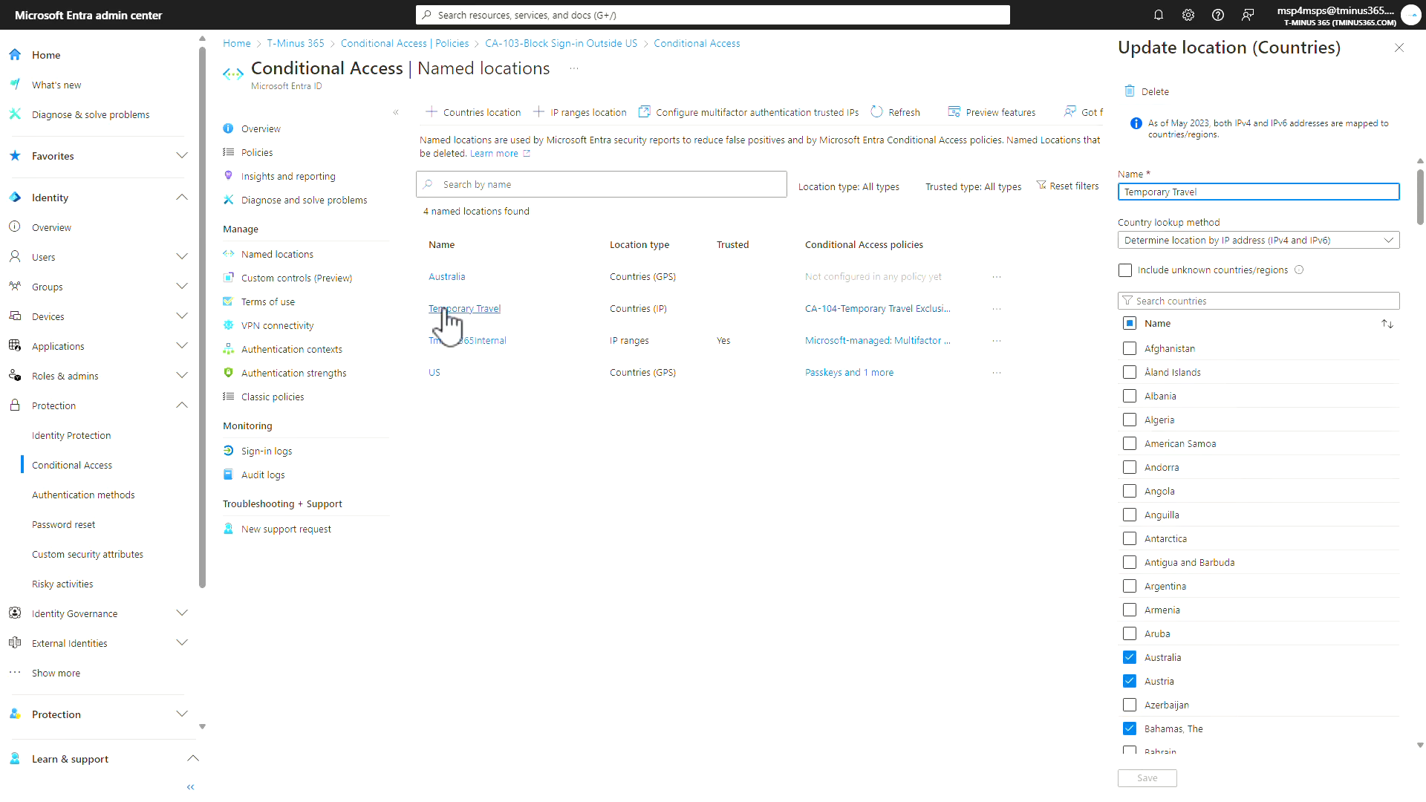
{"action": "left_click", "coordinate": [1398, 47]}
Search all groups for "Tempor" and open the Temporary Travel group
{"action": "left_click", "coordinate": [104, 287]}
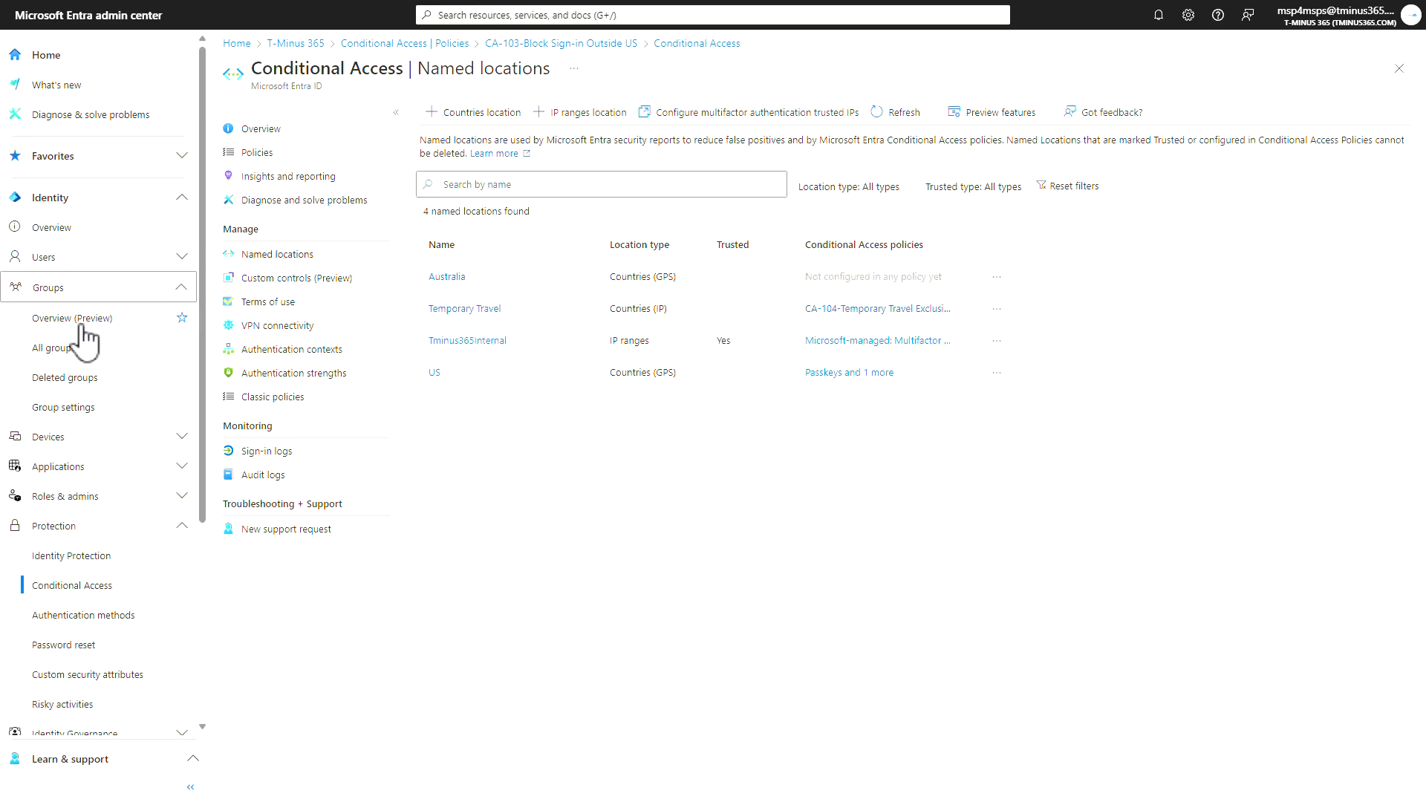
{"action": "left_click", "coordinate": [76, 349]}
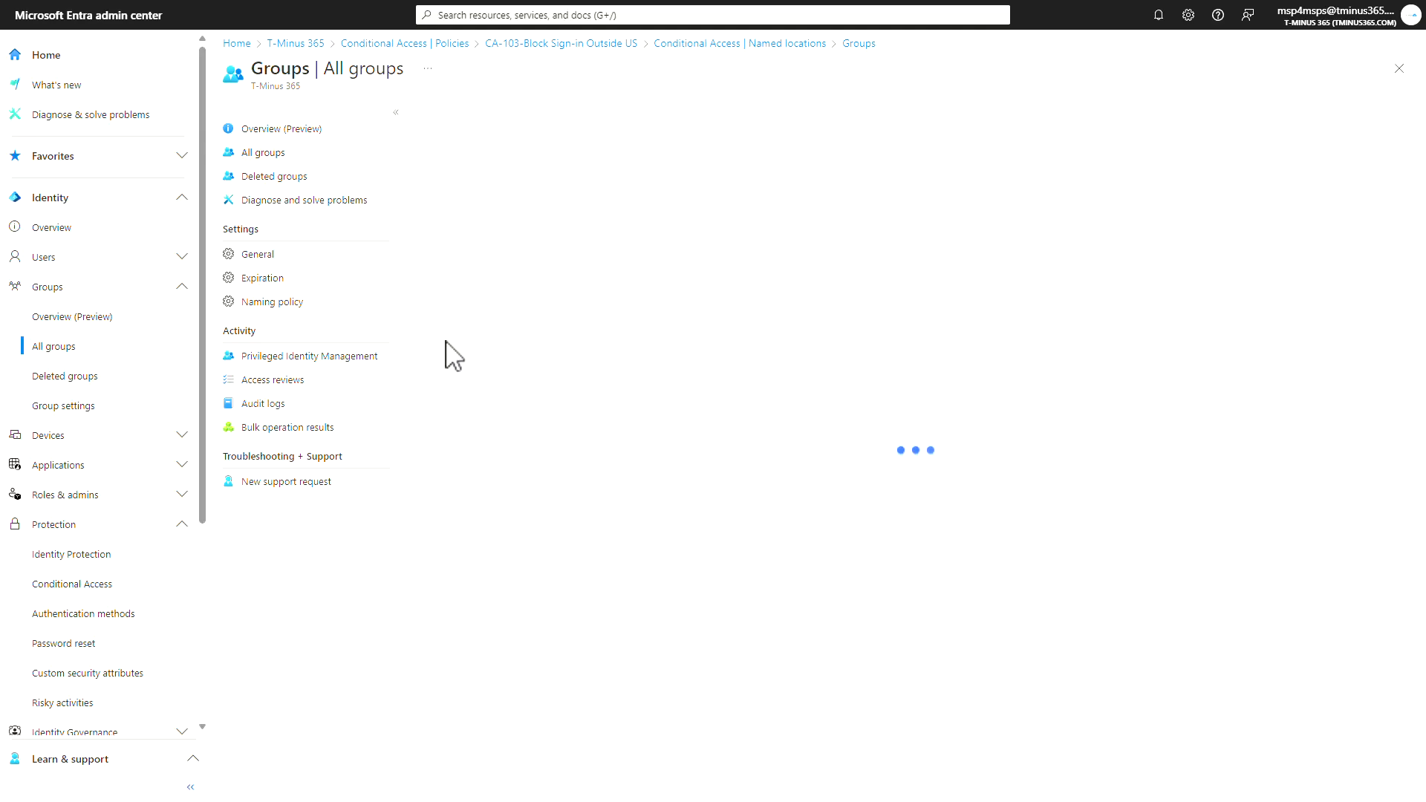
{"action": "left_click", "coordinate": [583, 174]}
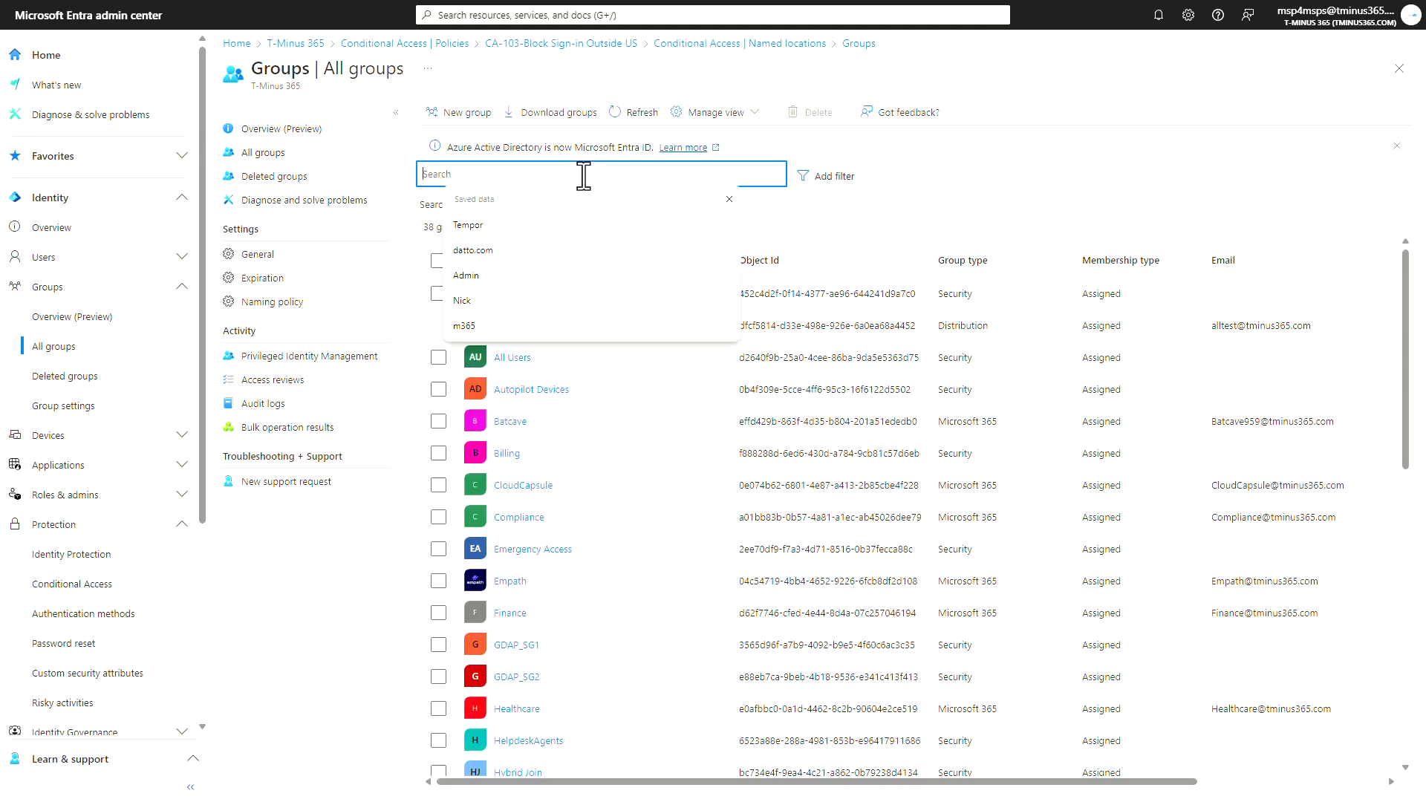
{"action": "type", "text": "Tempor"}
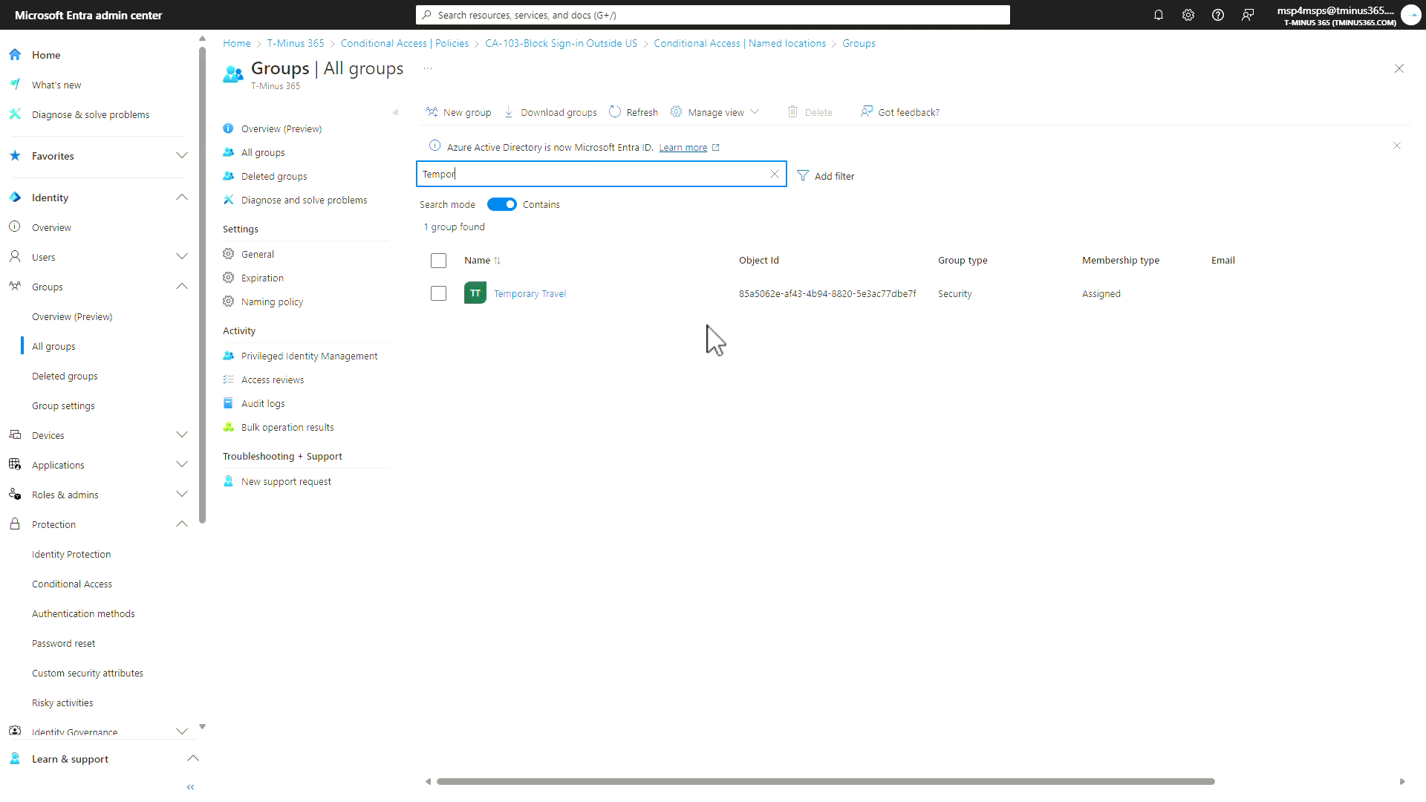
{"action": "left_click", "coordinate": [550, 300]}
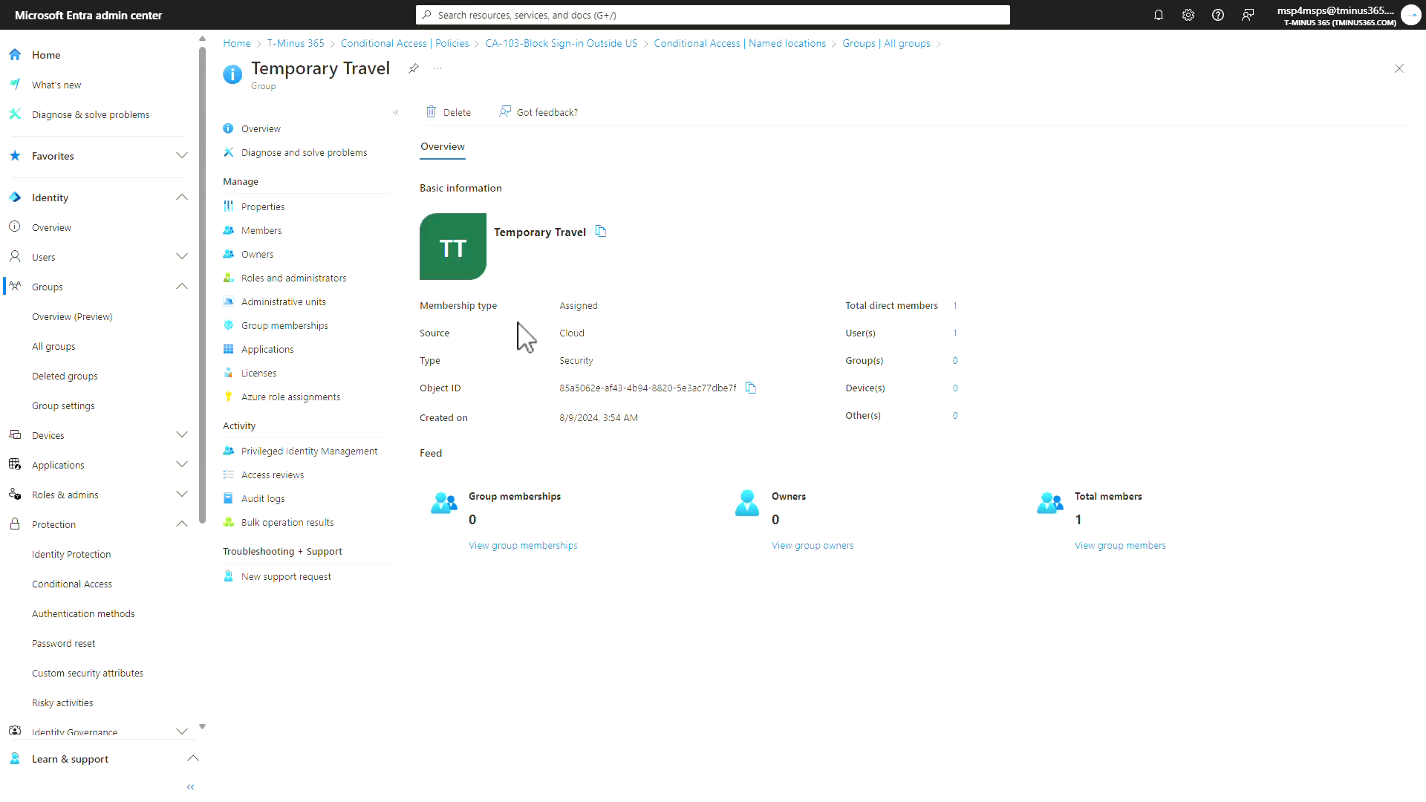
Open the member list of the Temporary Travel group and remove its only direct member
{"action": "left_click", "coordinate": [294, 211]}
{"action": "left_click", "coordinate": [294, 225]}
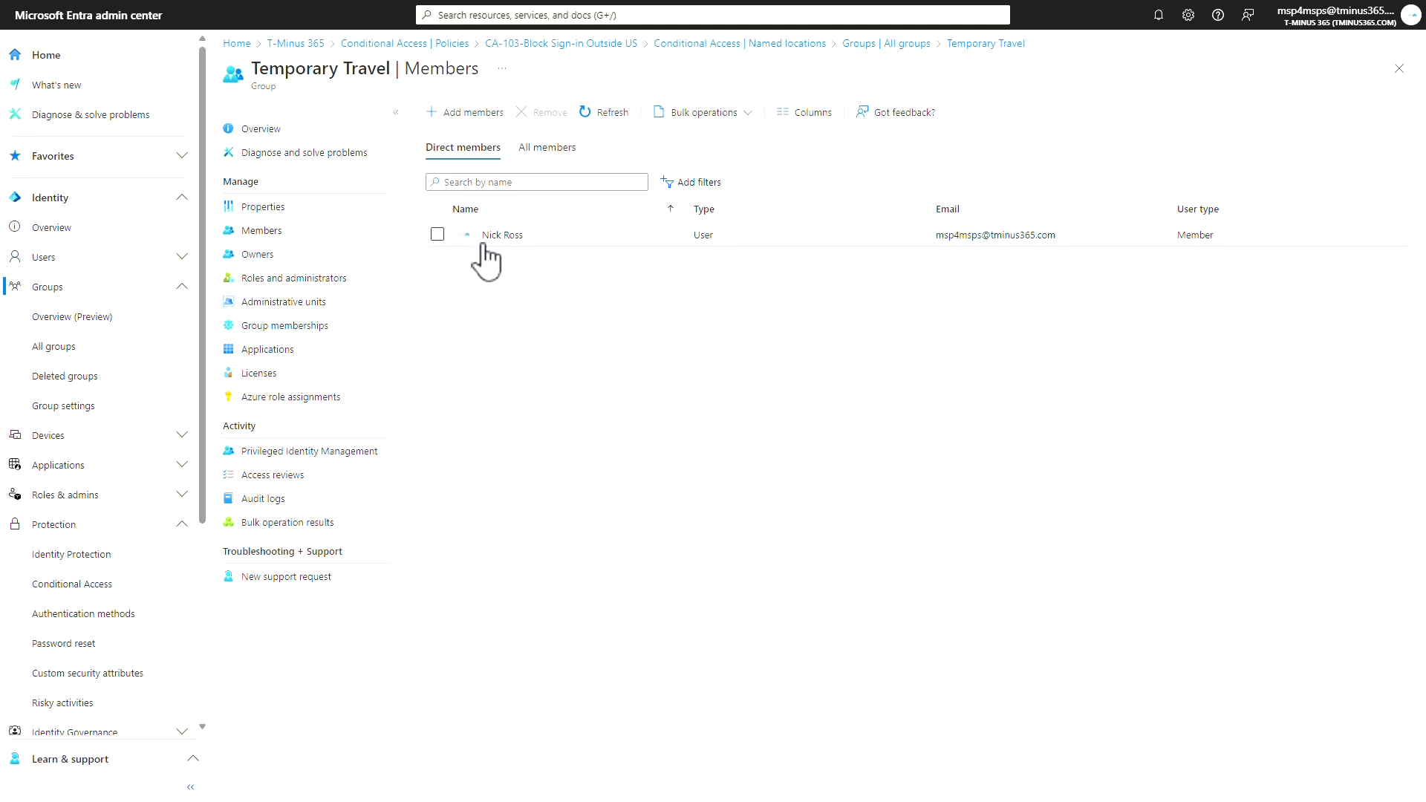
{"action": "left_click", "coordinate": [437, 235]}
{"action": "left_click", "coordinate": [535, 115]}
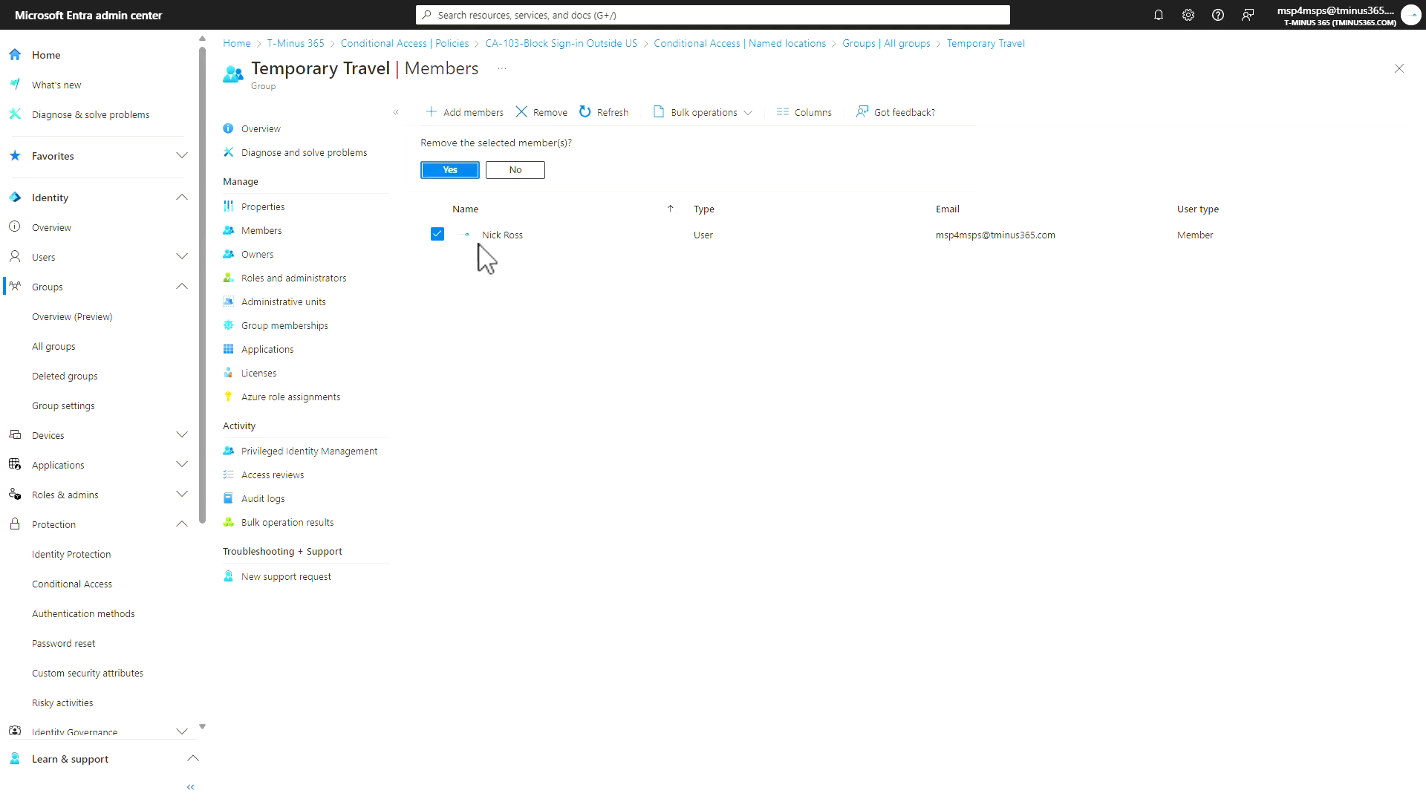
{"action": "left_click", "coordinate": [444, 174]}
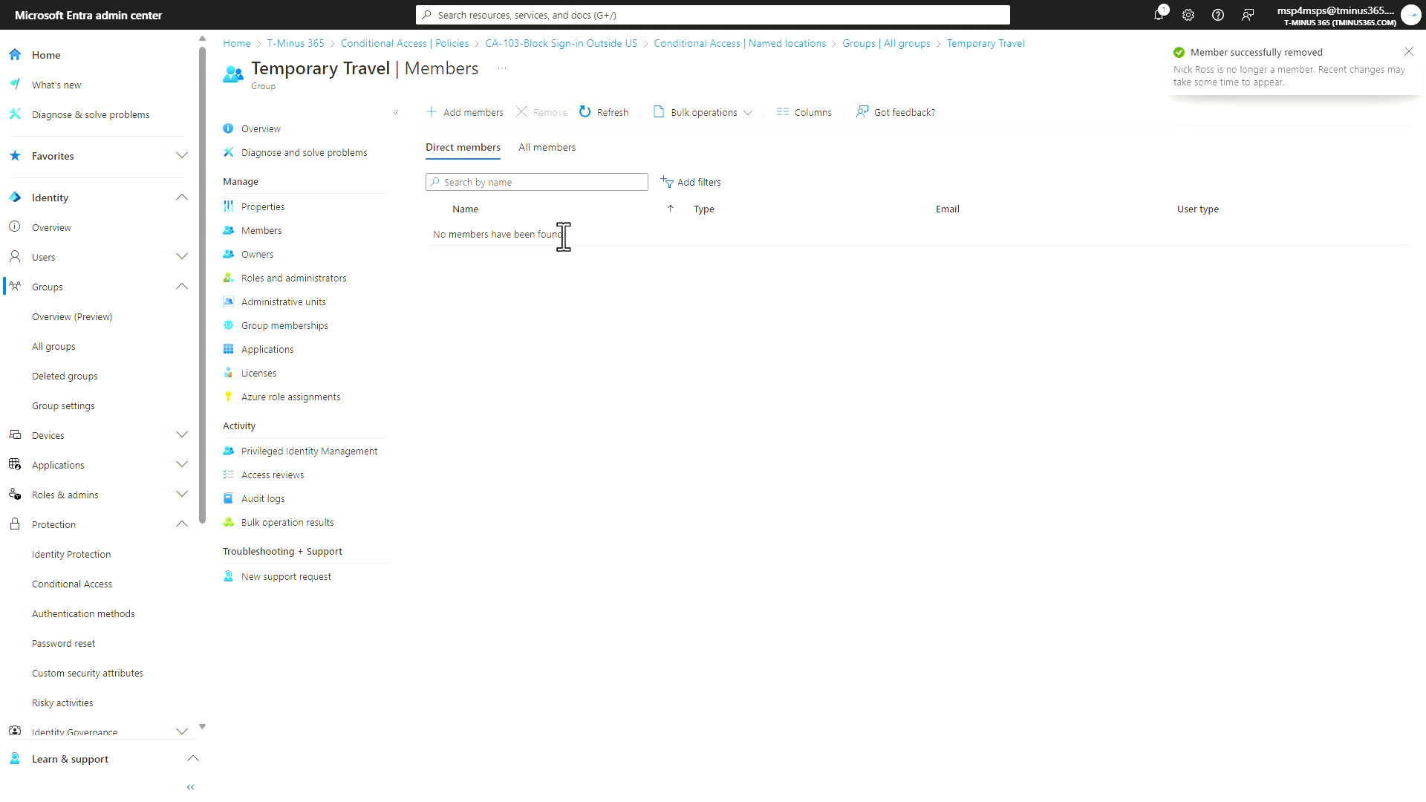
Open the properties of the Temporary Travel group and highlight its object ID
{"action": "left_click", "coordinate": [306, 212]}
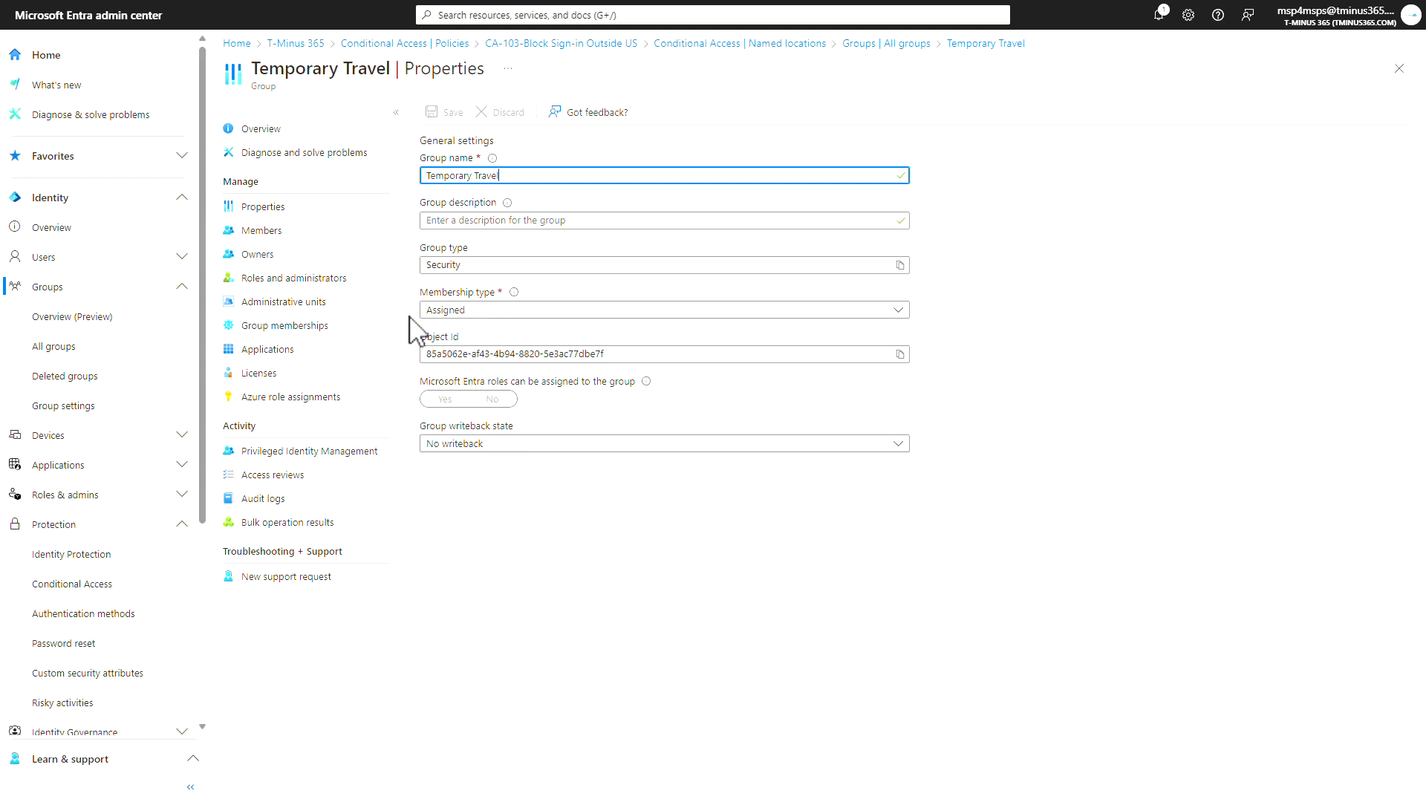
{"action": "left_click", "coordinate": [1218, 369]}
{"action": "left_click_drag", "start_coordinate": [606, 354], "coordinate": [404, 346]}
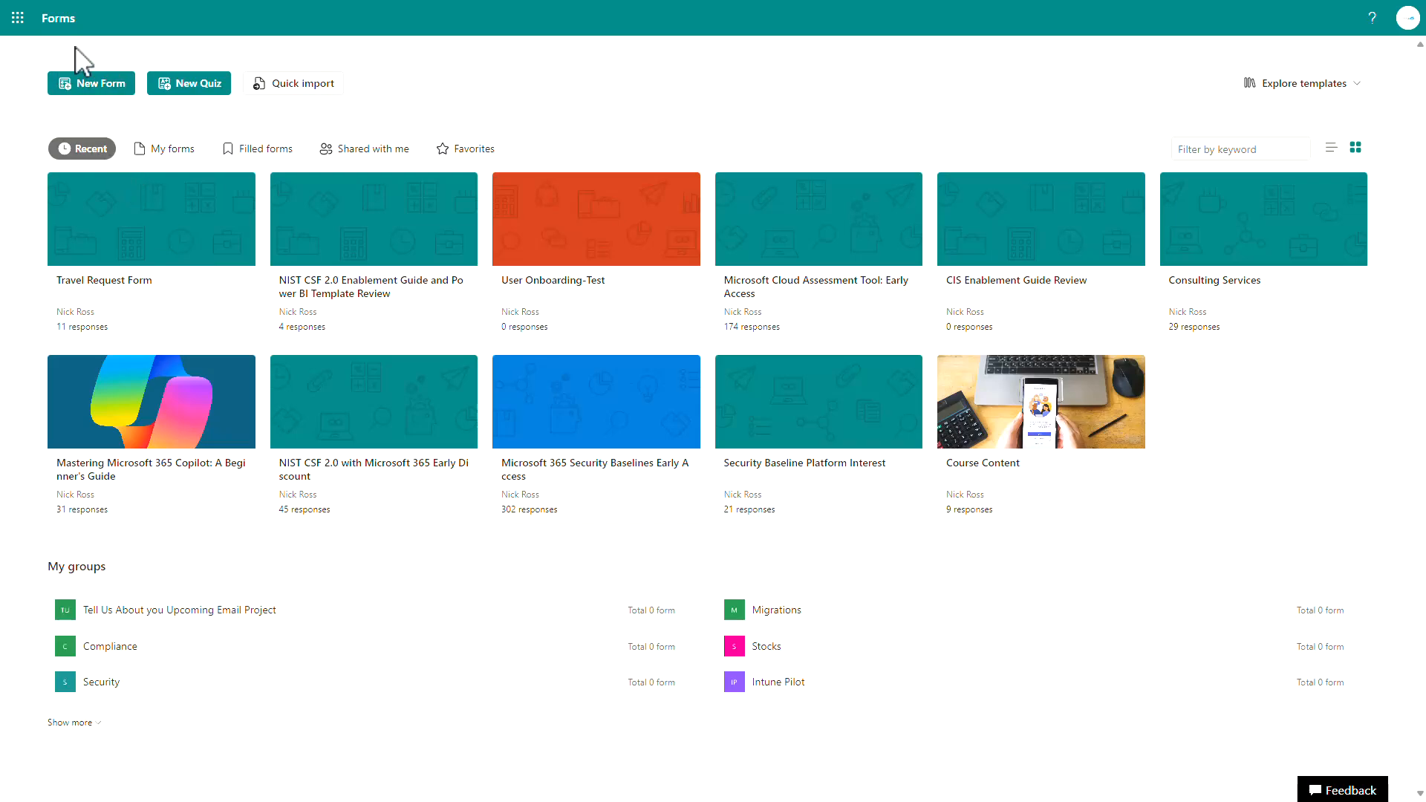
In Microsoft Forms, open the Travel Request Form and review the answer choices of the "Country you are traveling to" question
{"action": "left_click", "coordinate": [444, 299]}
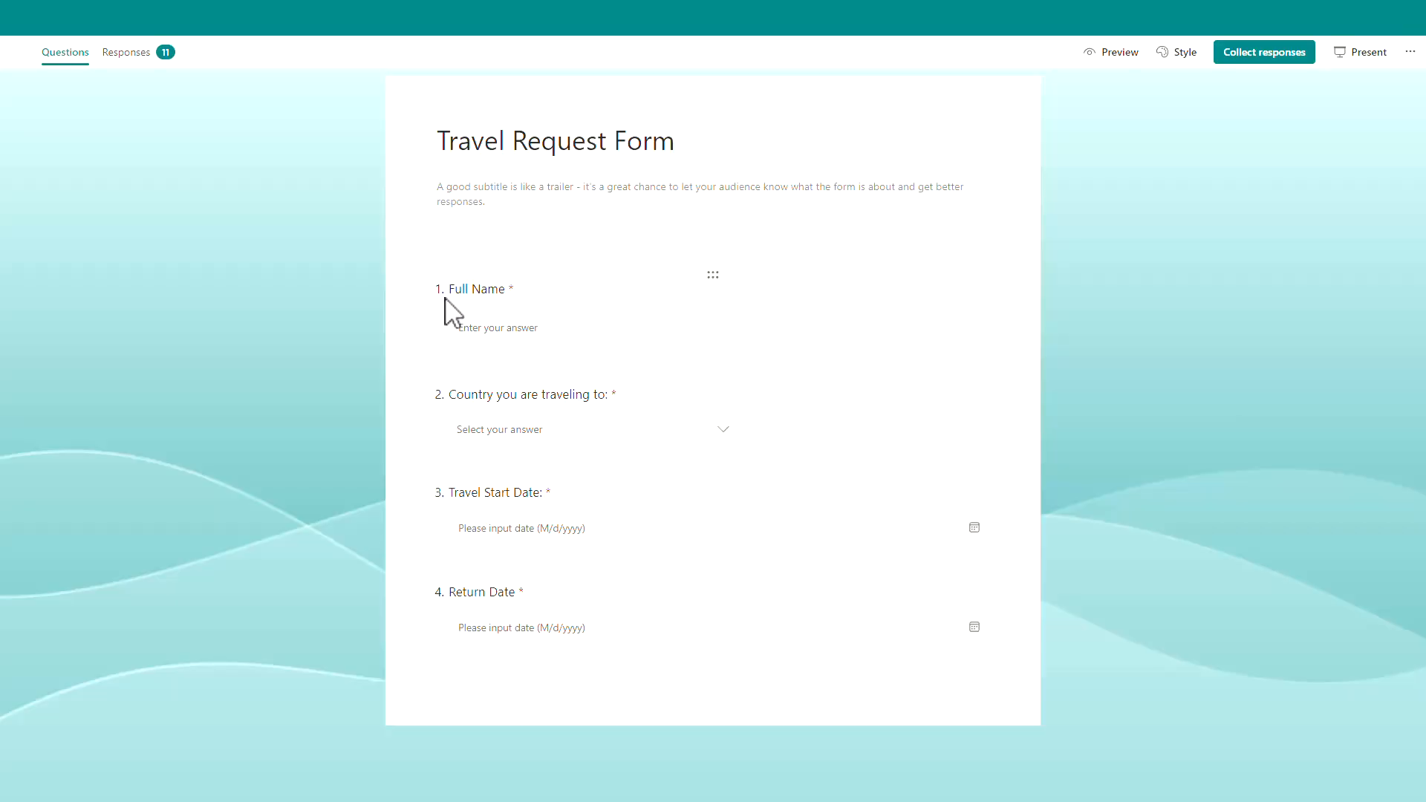
{"action": "scroll", "coordinate": [738, 271], "scroll_direction": "down", "scroll_amount": 1}
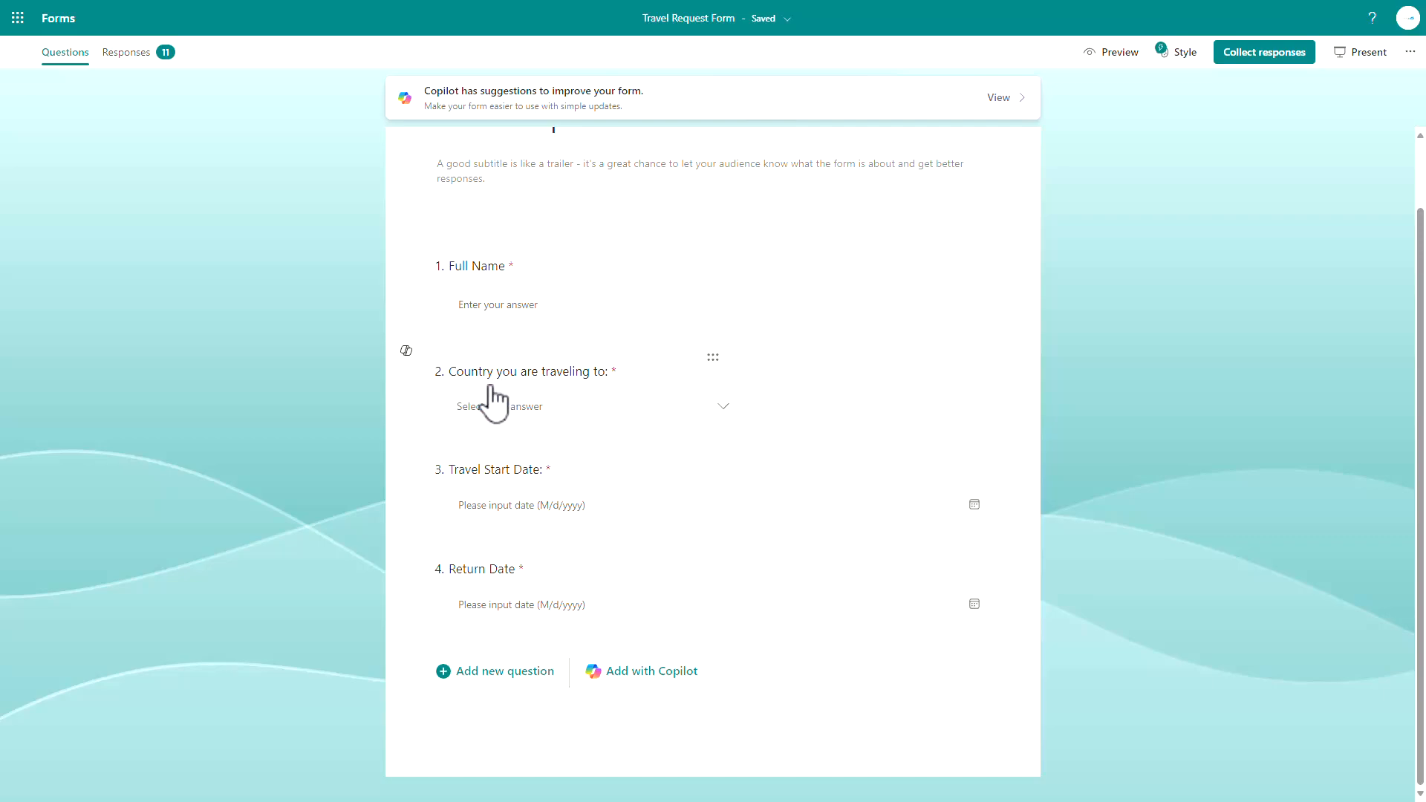
{"action": "left_click", "coordinate": [515, 406]}
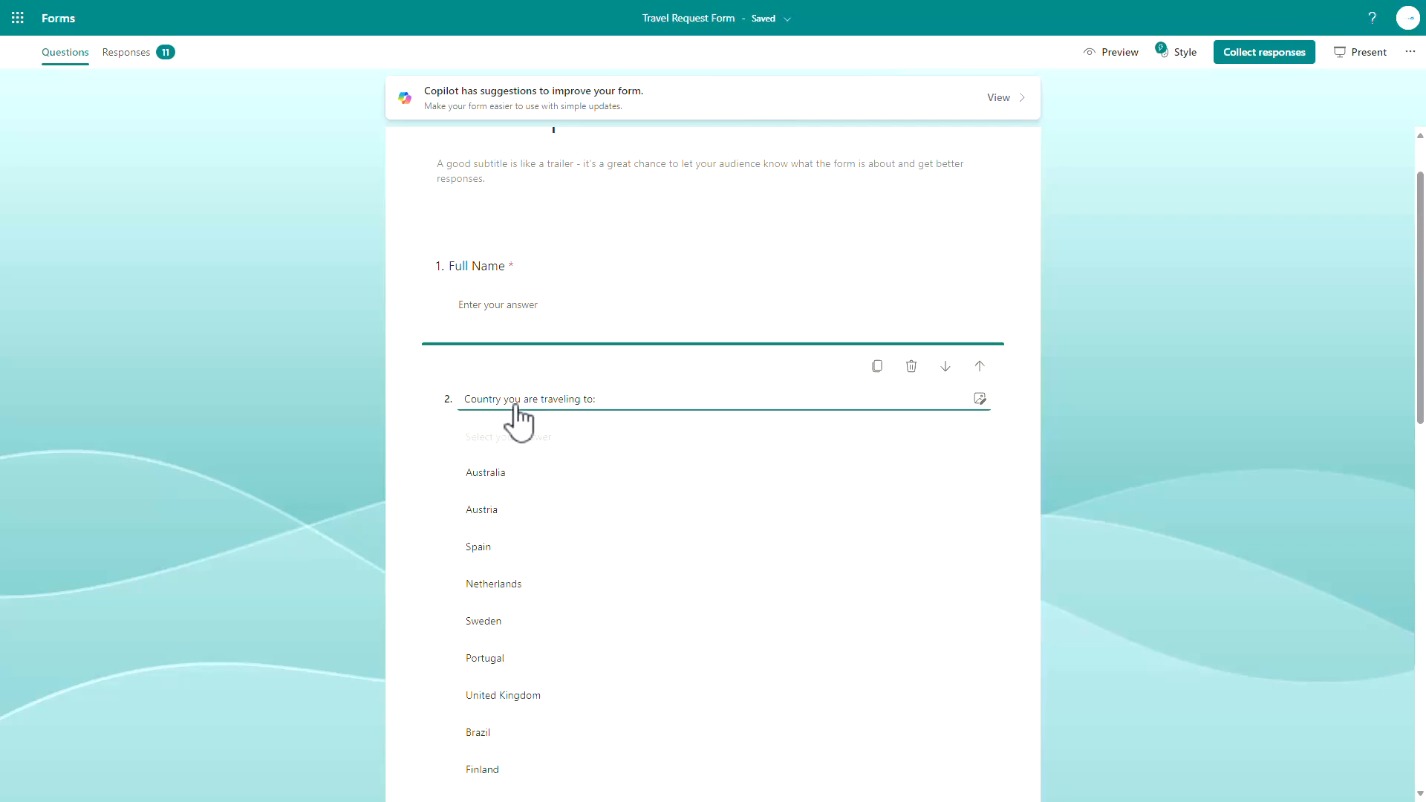
{"action": "scroll", "coordinate": [592, 436], "scroll_direction": "down", "scroll_amount": 2}
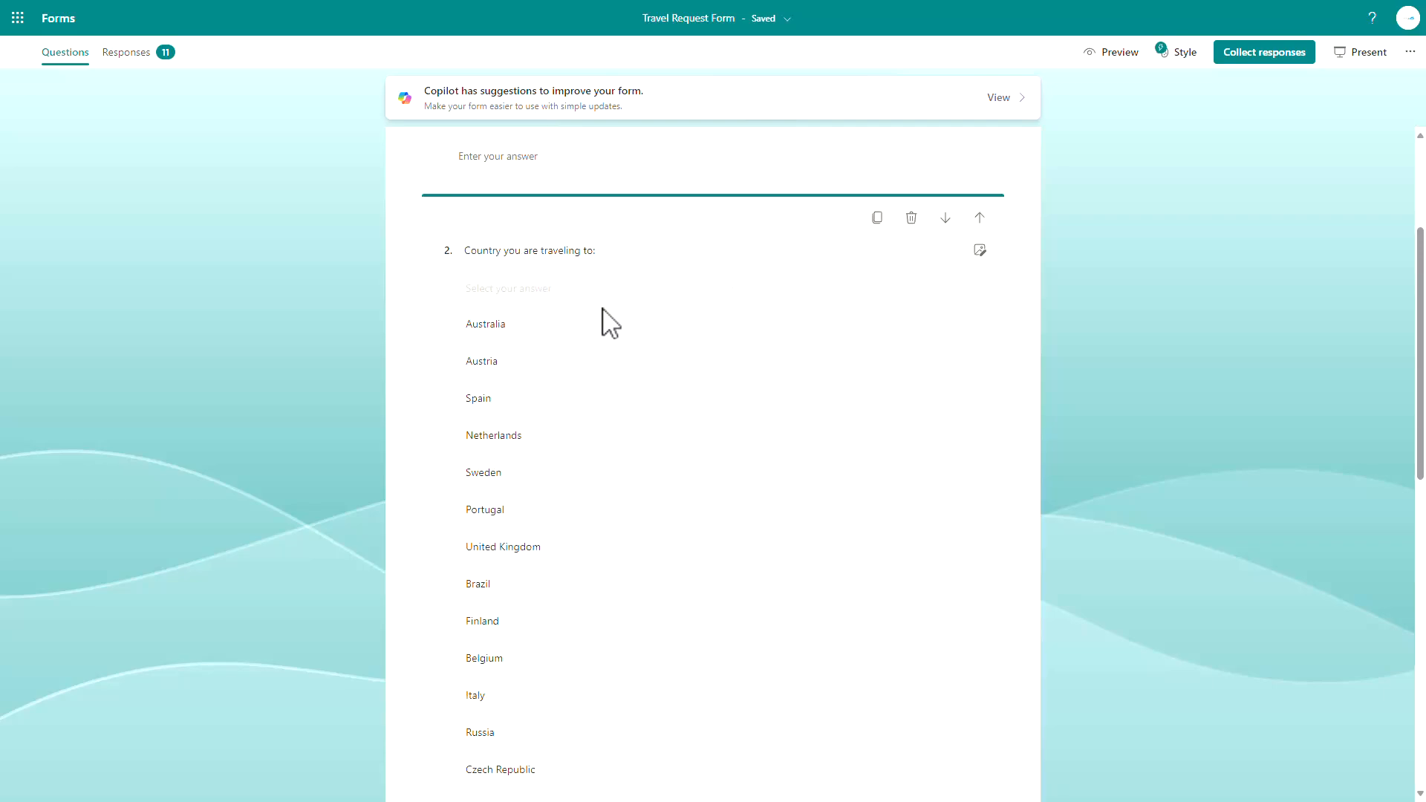
{"action": "scroll", "coordinate": [592, 293], "scroll_direction": "down", "scroll_amount": 9}
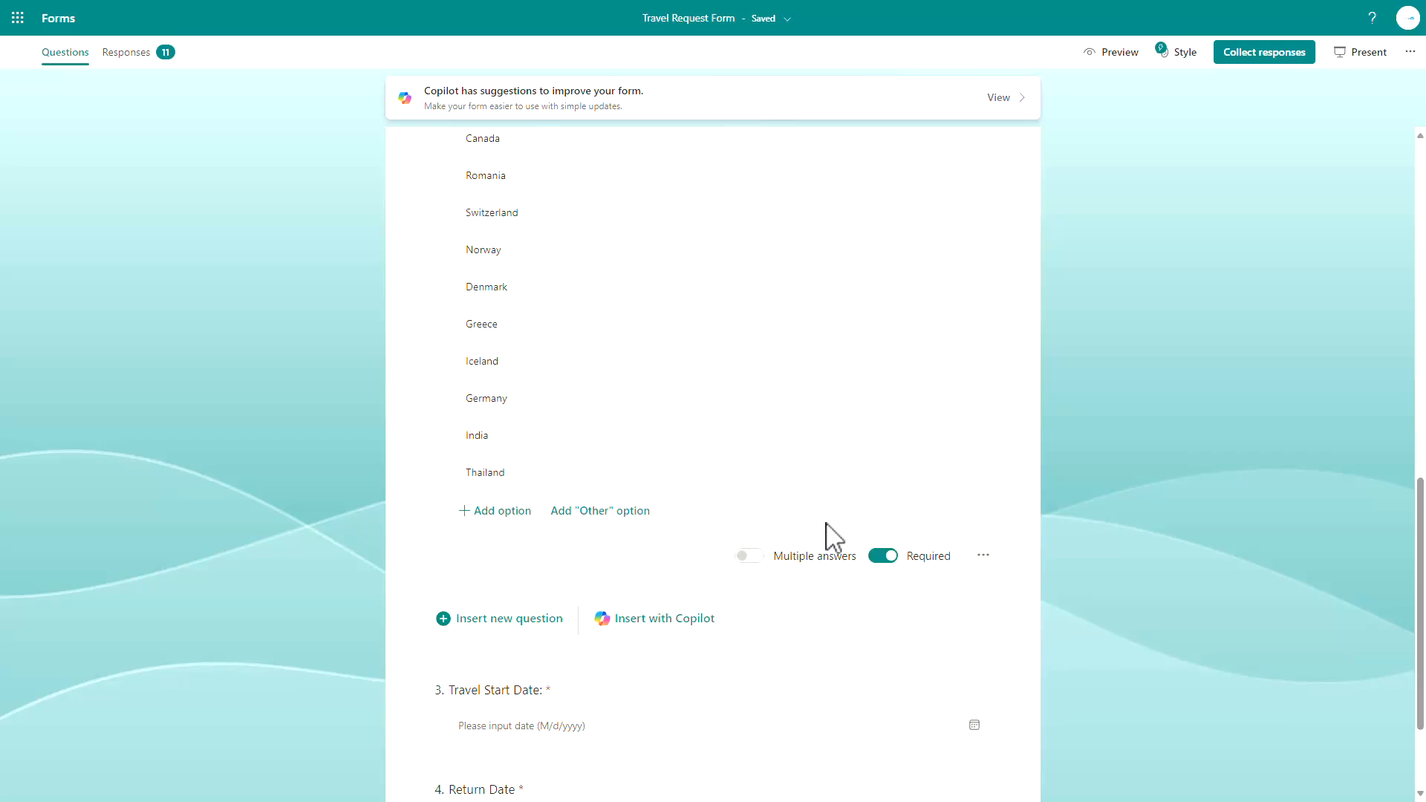
Check the country question's drop-down setting and add an "Other" option to its answer choices
{"action": "left_click", "coordinate": [980, 557]}
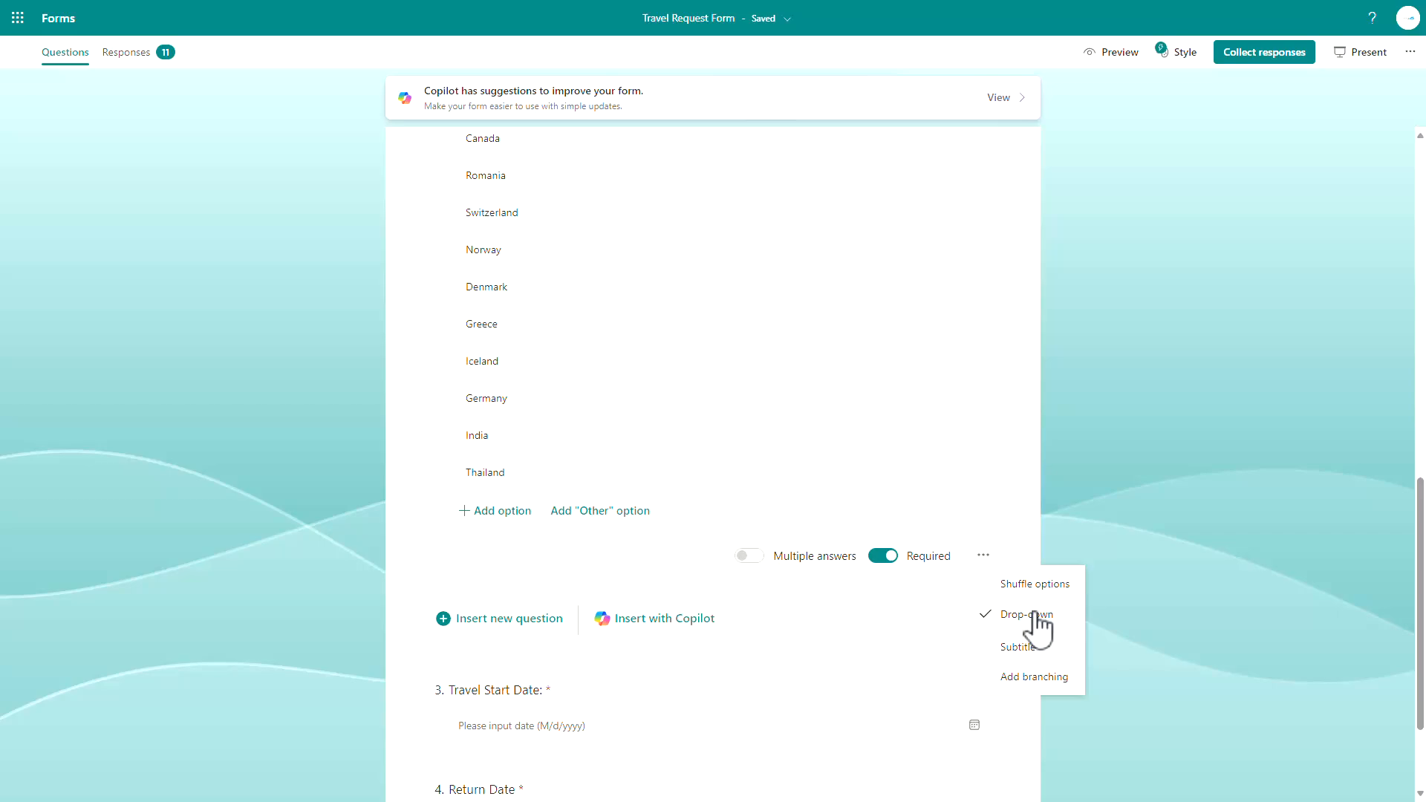
{"action": "left_click", "coordinate": [1025, 584]}
{"action": "left_click", "coordinate": [565, 511]}
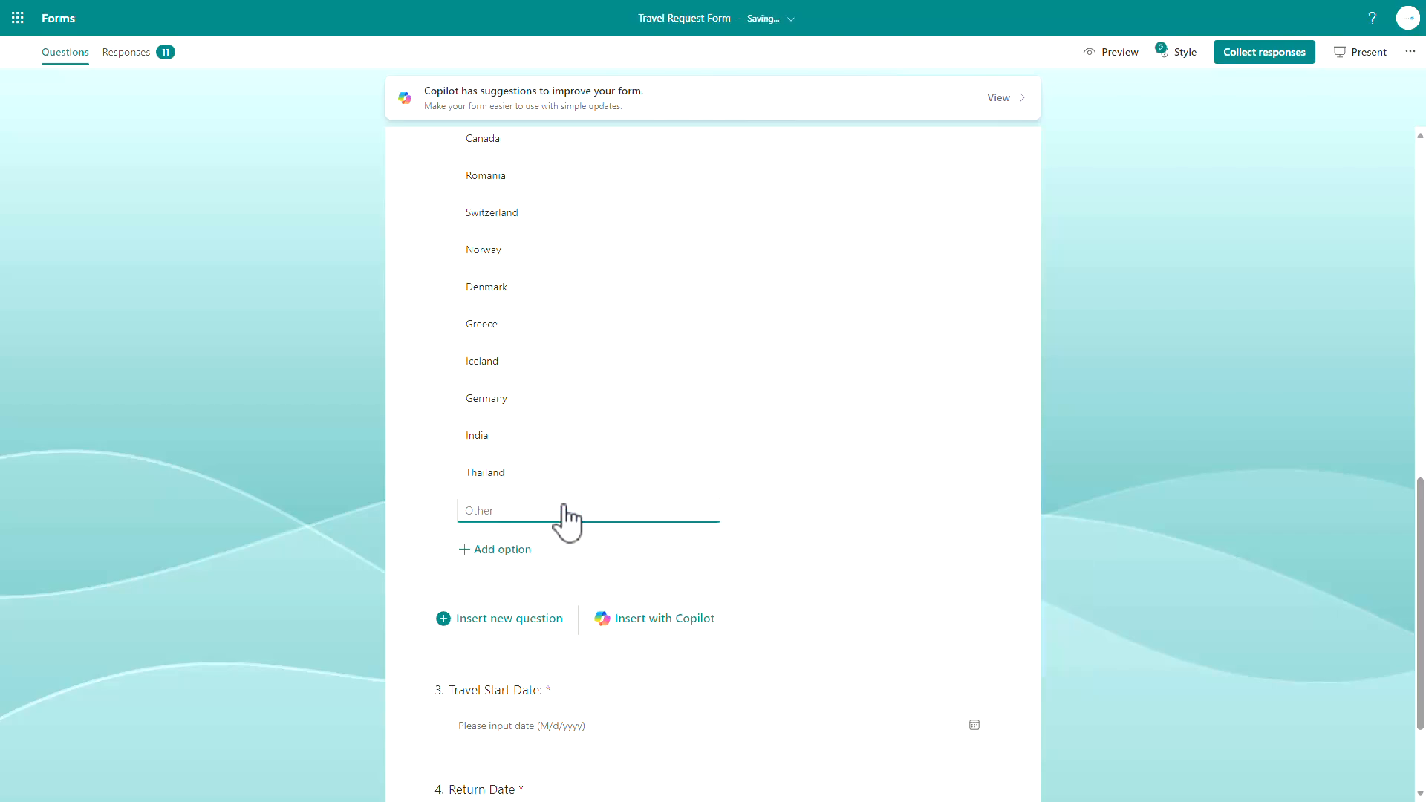
{"action": "left_click", "coordinate": [492, 472]}
{"action": "left_click", "coordinate": [595, 509]}
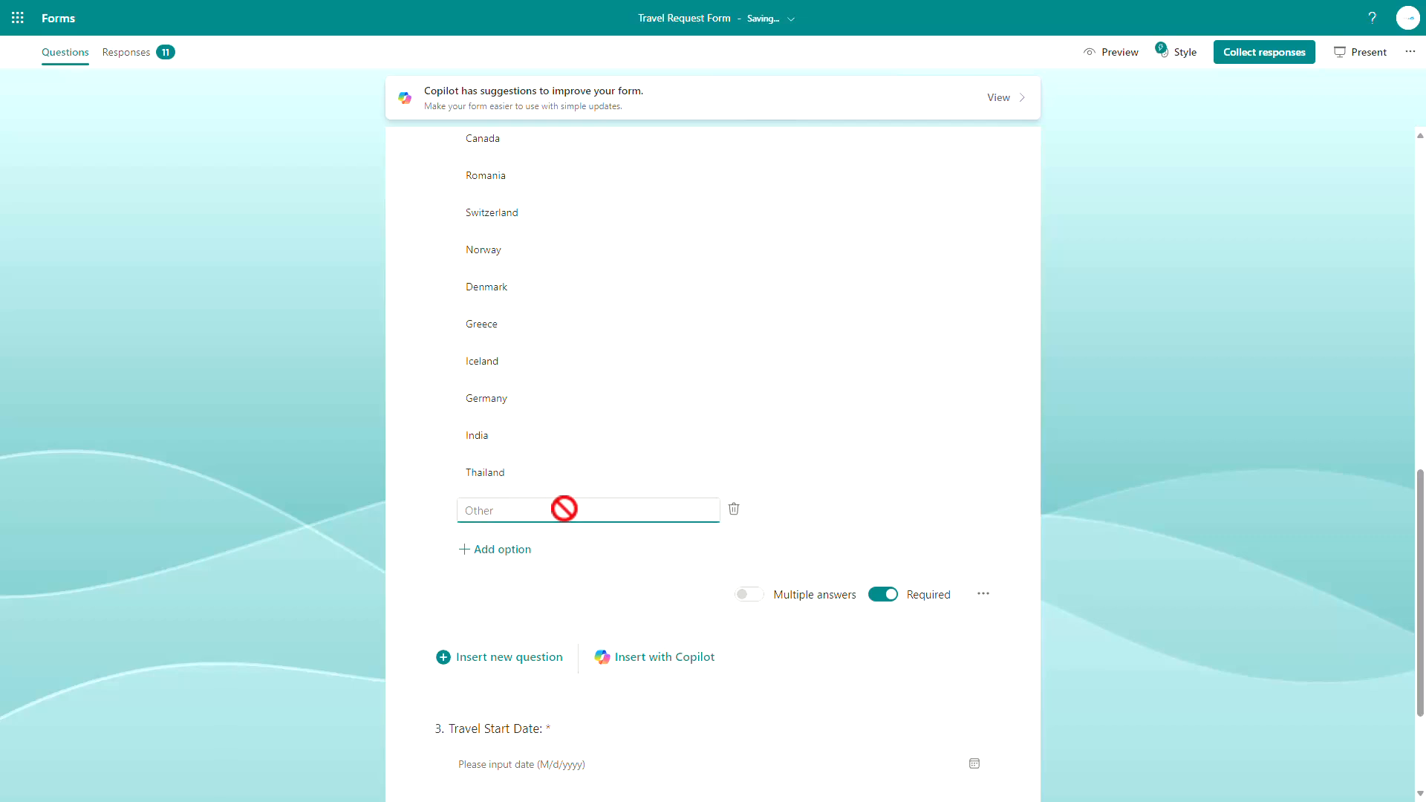
{"action": "left_click", "coordinate": [701, 562]}
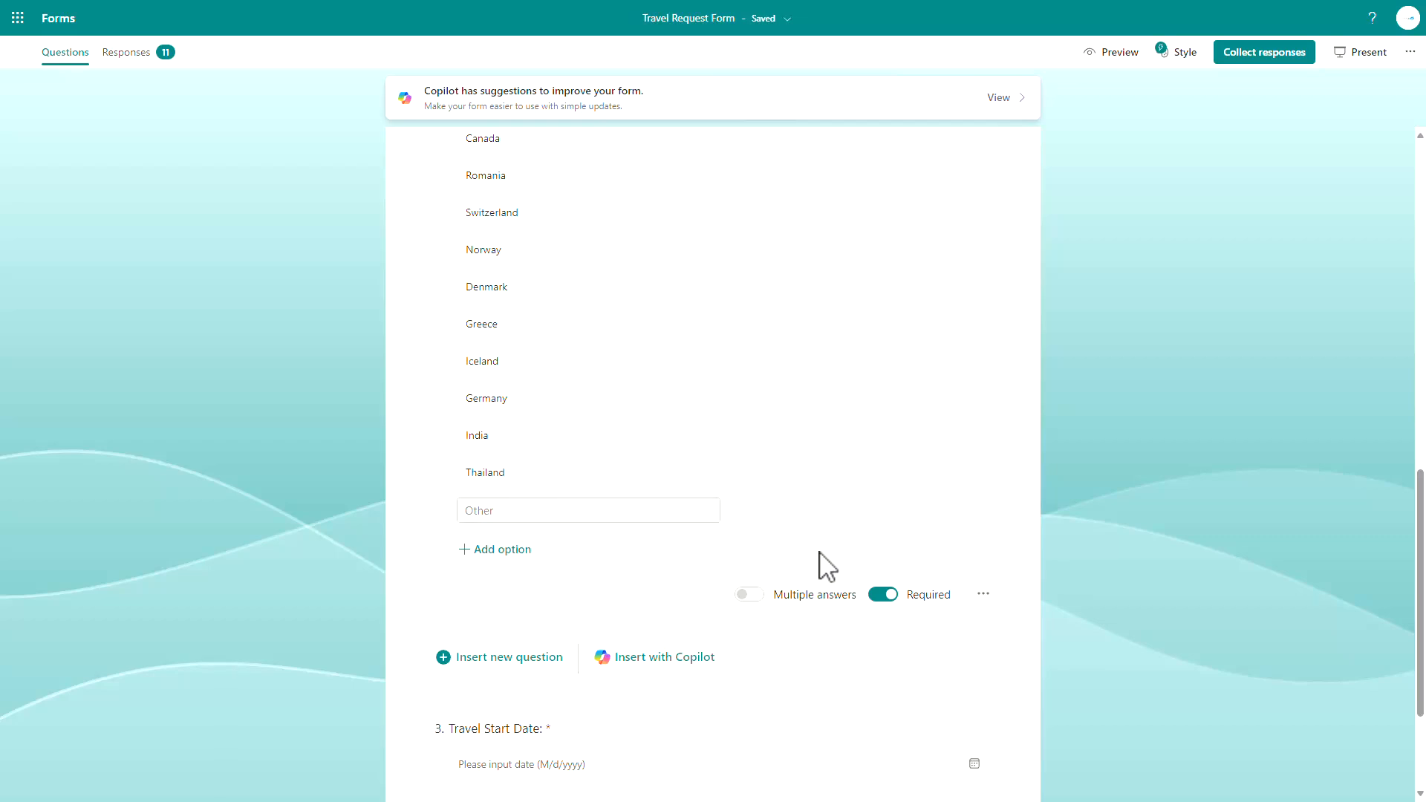
Open the response collection settings of the Travel Request Form, shorten its sharing URL and close the settings
{"action": "scroll", "coordinate": [838, 554], "scroll_direction": "up", "scroll_amount": 7}
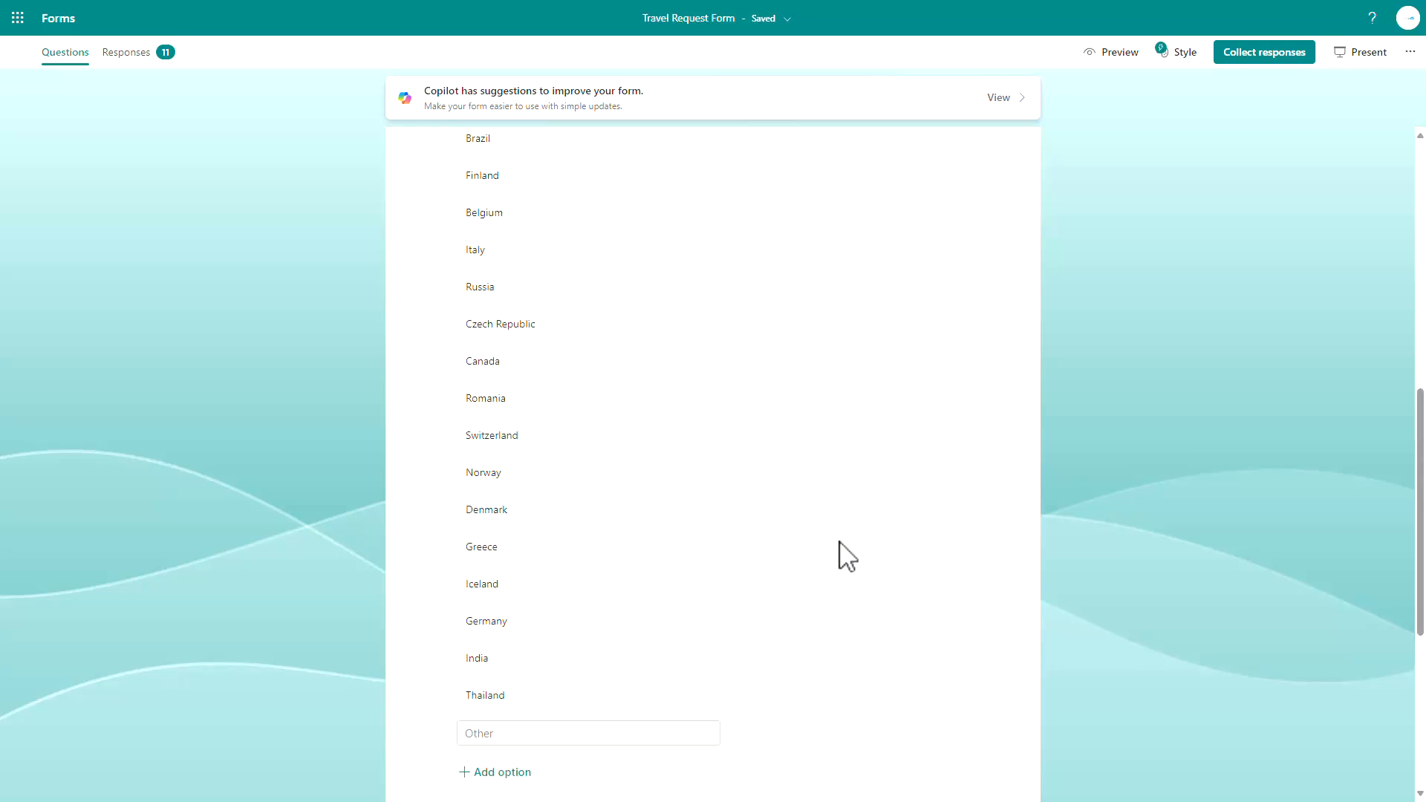
{"action": "scroll", "coordinate": [838, 554], "scroll_direction": "up", "scroll_amount": 5}
{"action": "scroll", "coordinate": [564, 580], "scroll_direction": "down", "scroll_amount": 14}
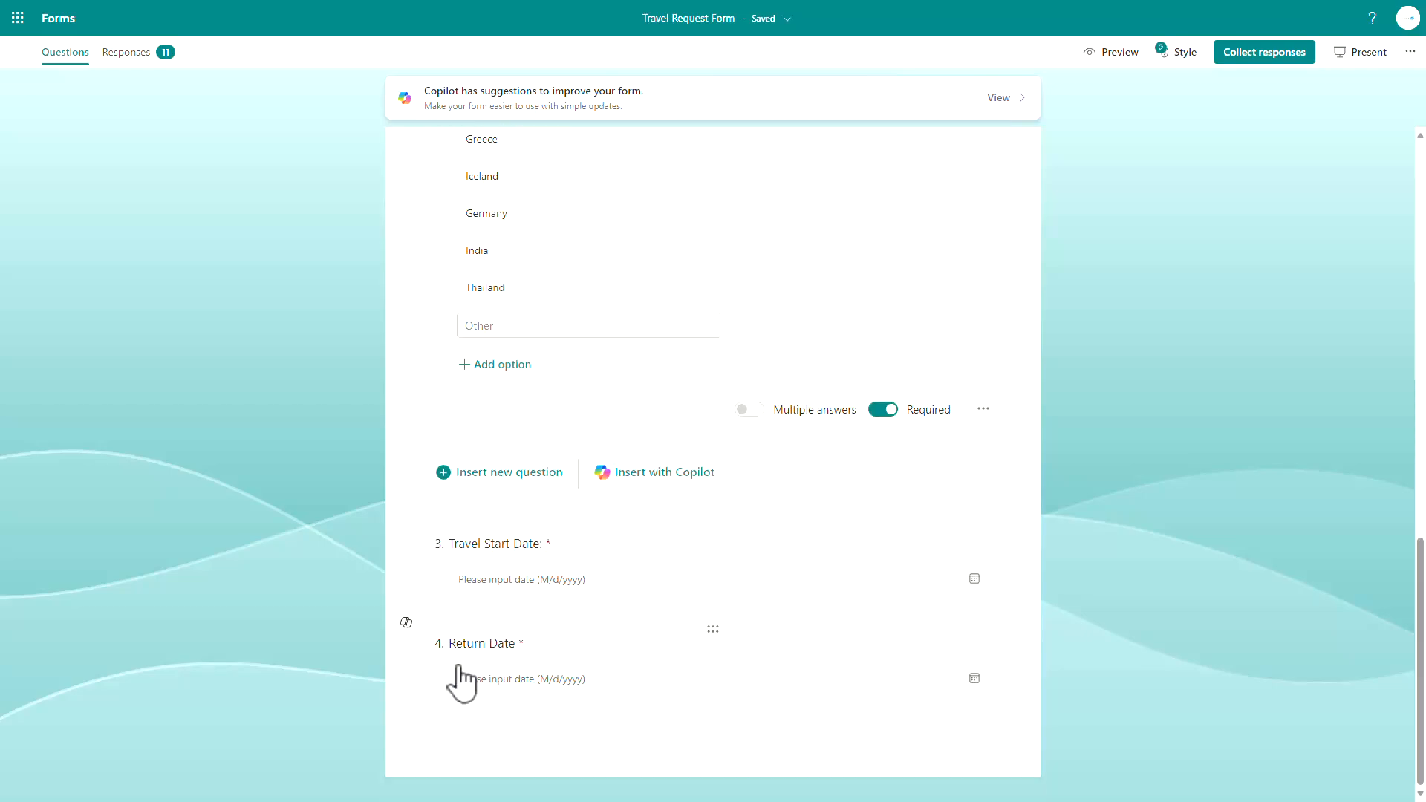
{"action": "scroll", "coordinate": [634, 722], "scroll_direction": "up", "scroll_amount": 8}
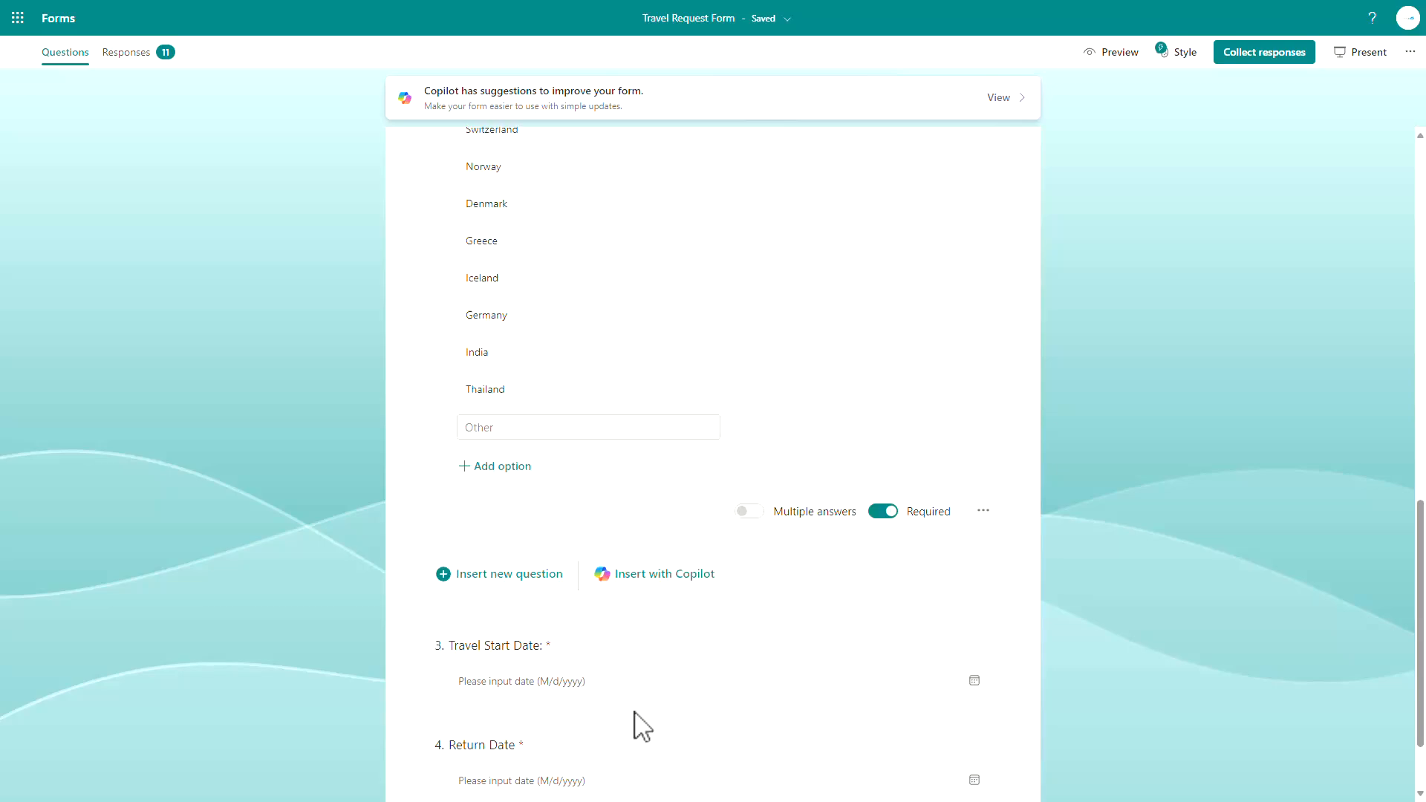
{"action": "scroll", "coordinate": [642, 727], "scroll_direction": "up", "scroll_amount": 6}
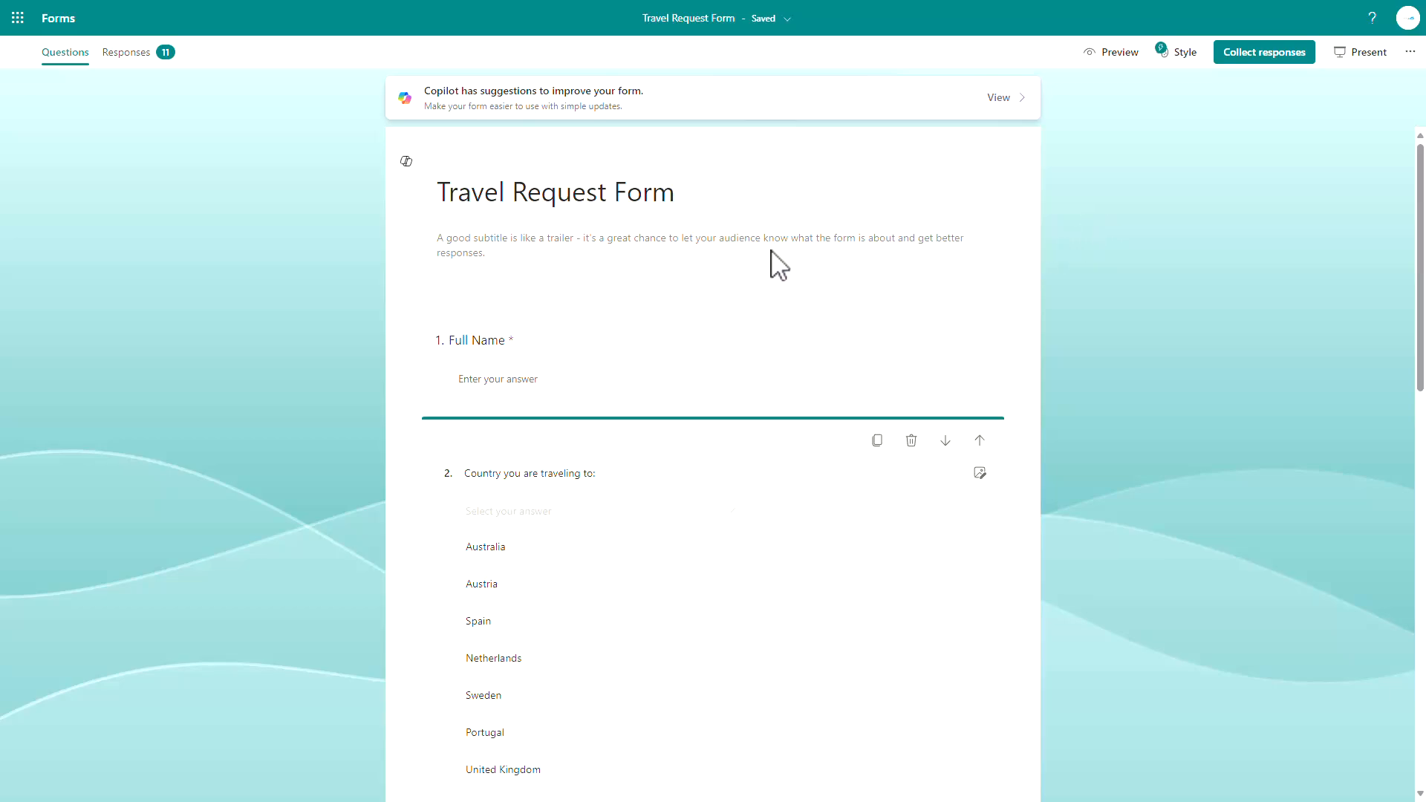
{"action": "left_click", "coordinate": [1275, 55]}
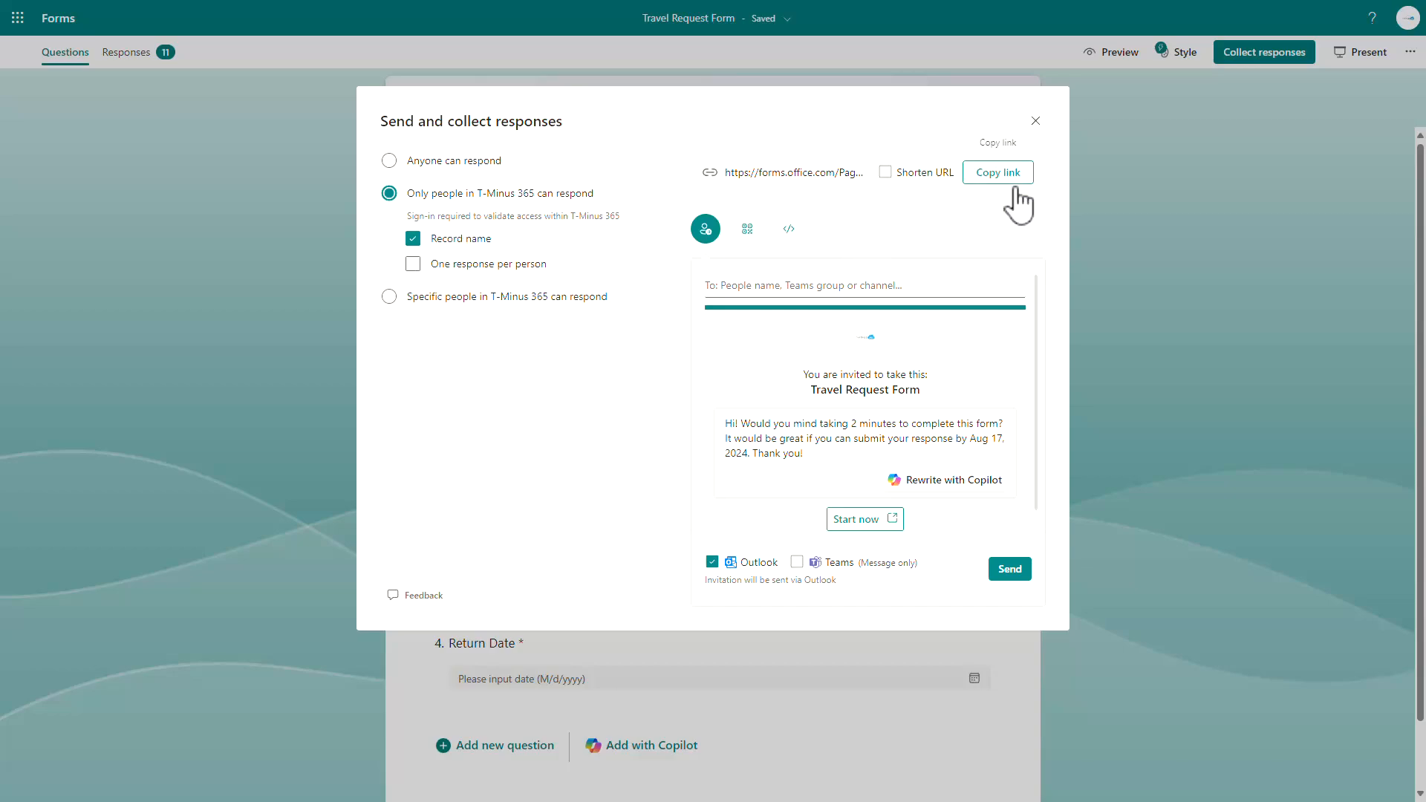
{"action": "left_click", "coordinate": [921, 177]}
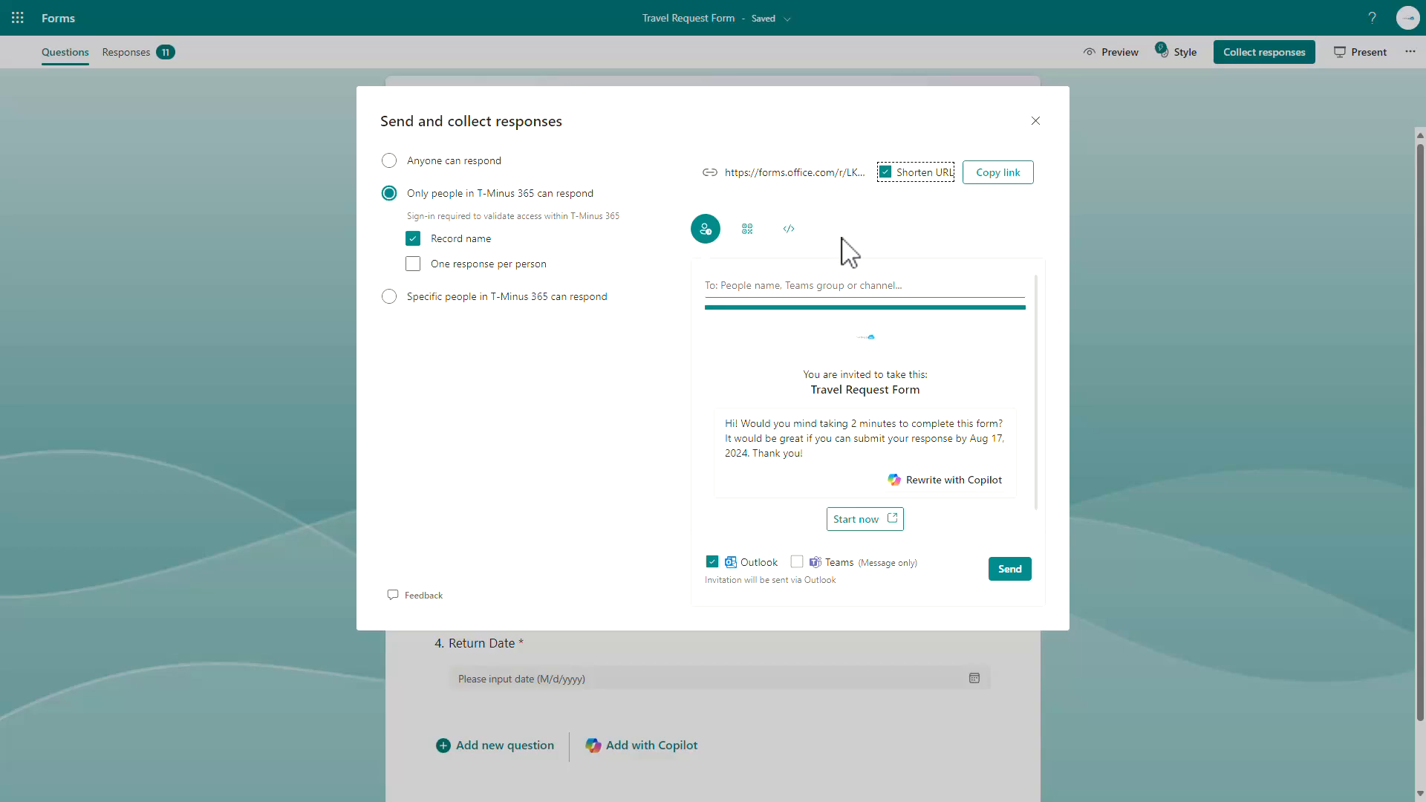
{"action": "left_click", "coordinate": [1036, 121]}
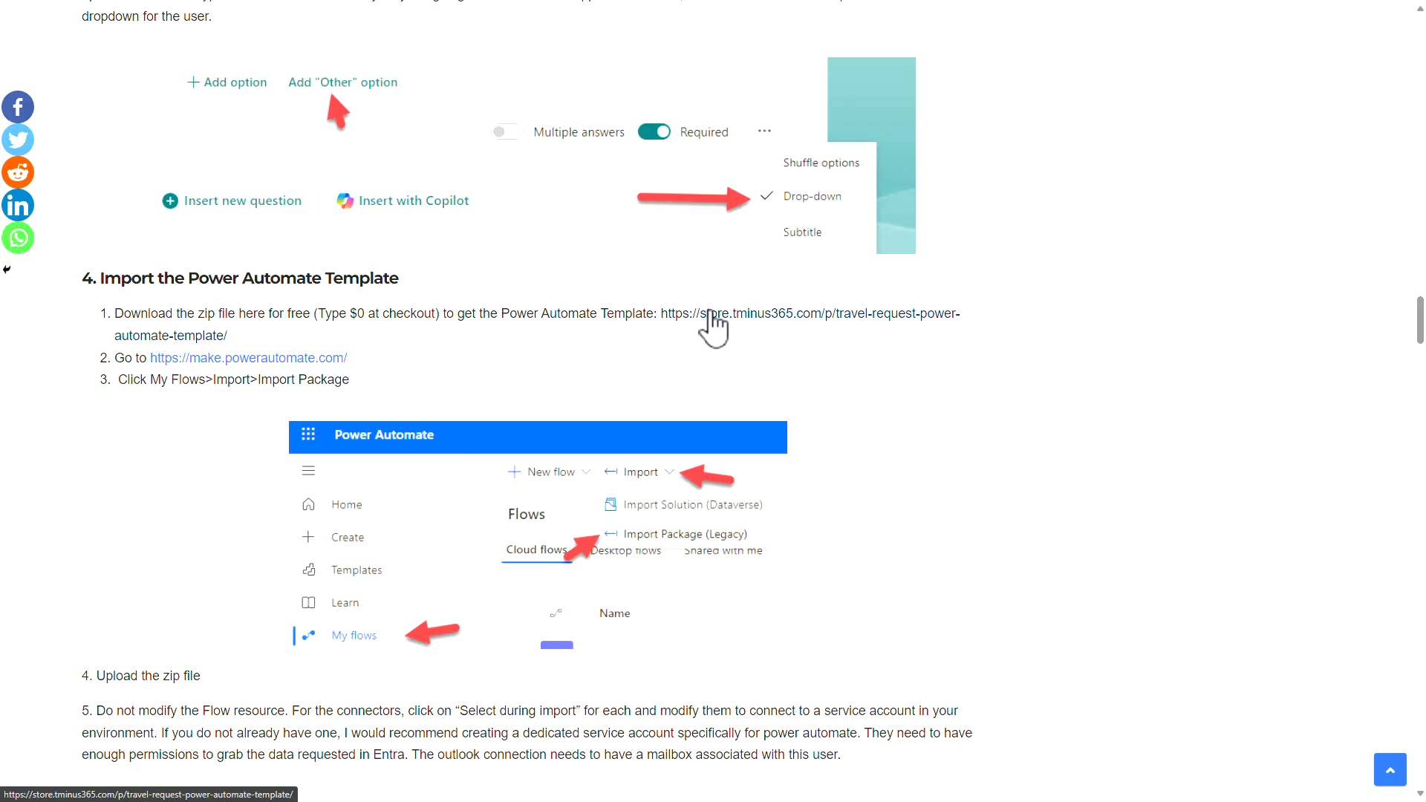
In Power Automate, go to My flows and upload the Travel Request package with Import Package (Legacy)
{"action": "left_click", "coordinate": [316, 358]}
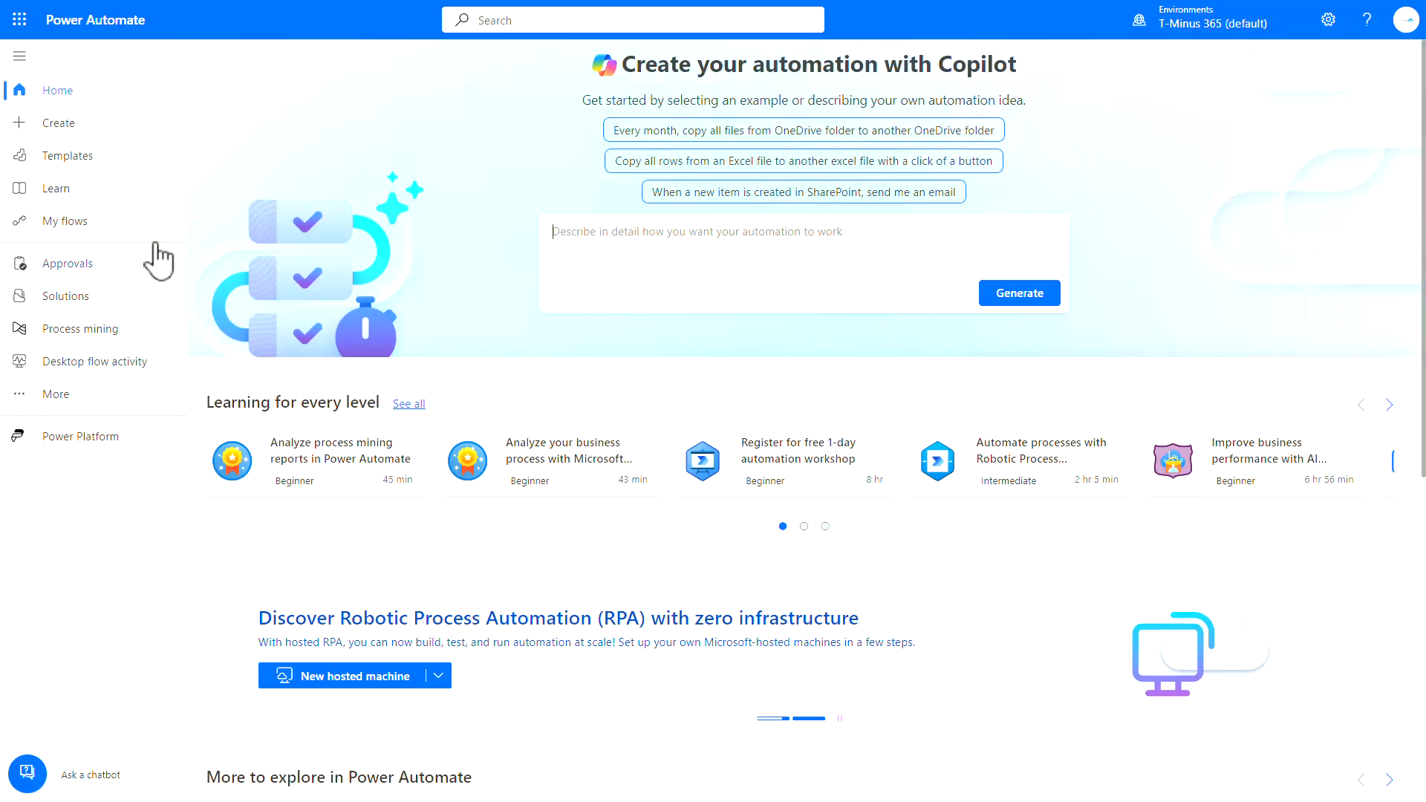
{"action": "left_click", "coordinate": [67, 220]}
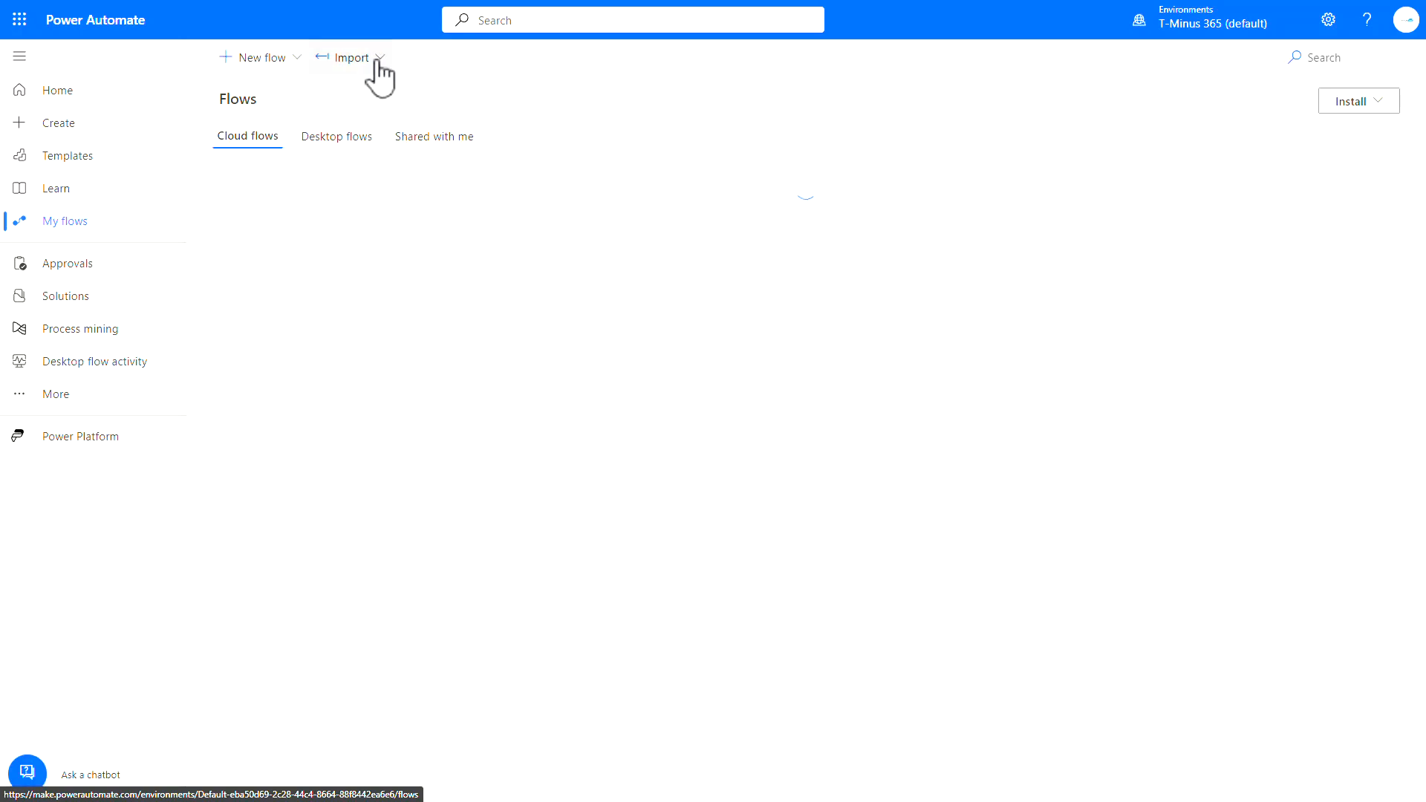
{"action": "left_click", "coordinate": [376, 63]}
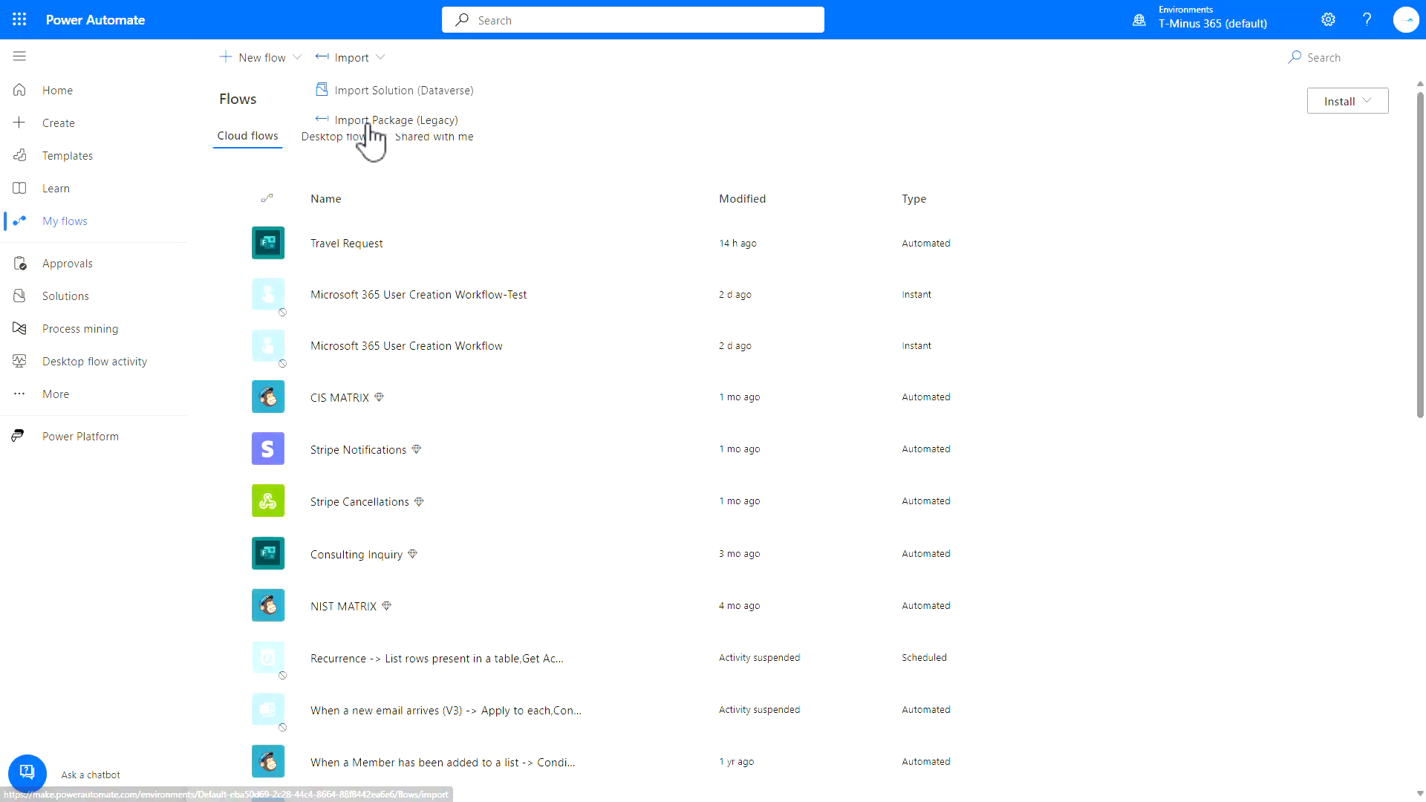
{"action": "left_click", "coordinate": [370, 124]}
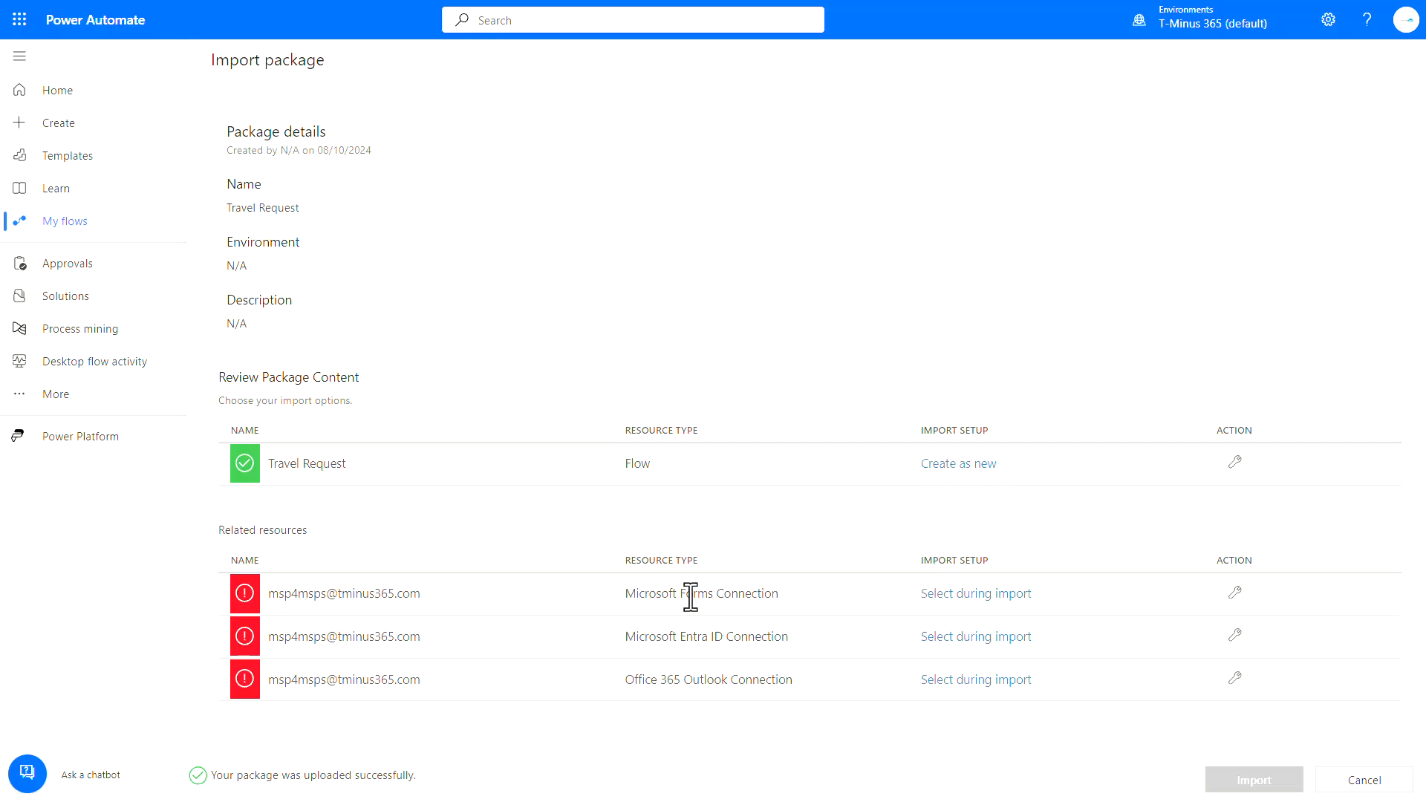
Open the import setup of the Microsoft Forms connection and highlight the Entra ID and Office 365 Outlook connection entries
{"action": "left_click", "coordinate": [995, 598]}
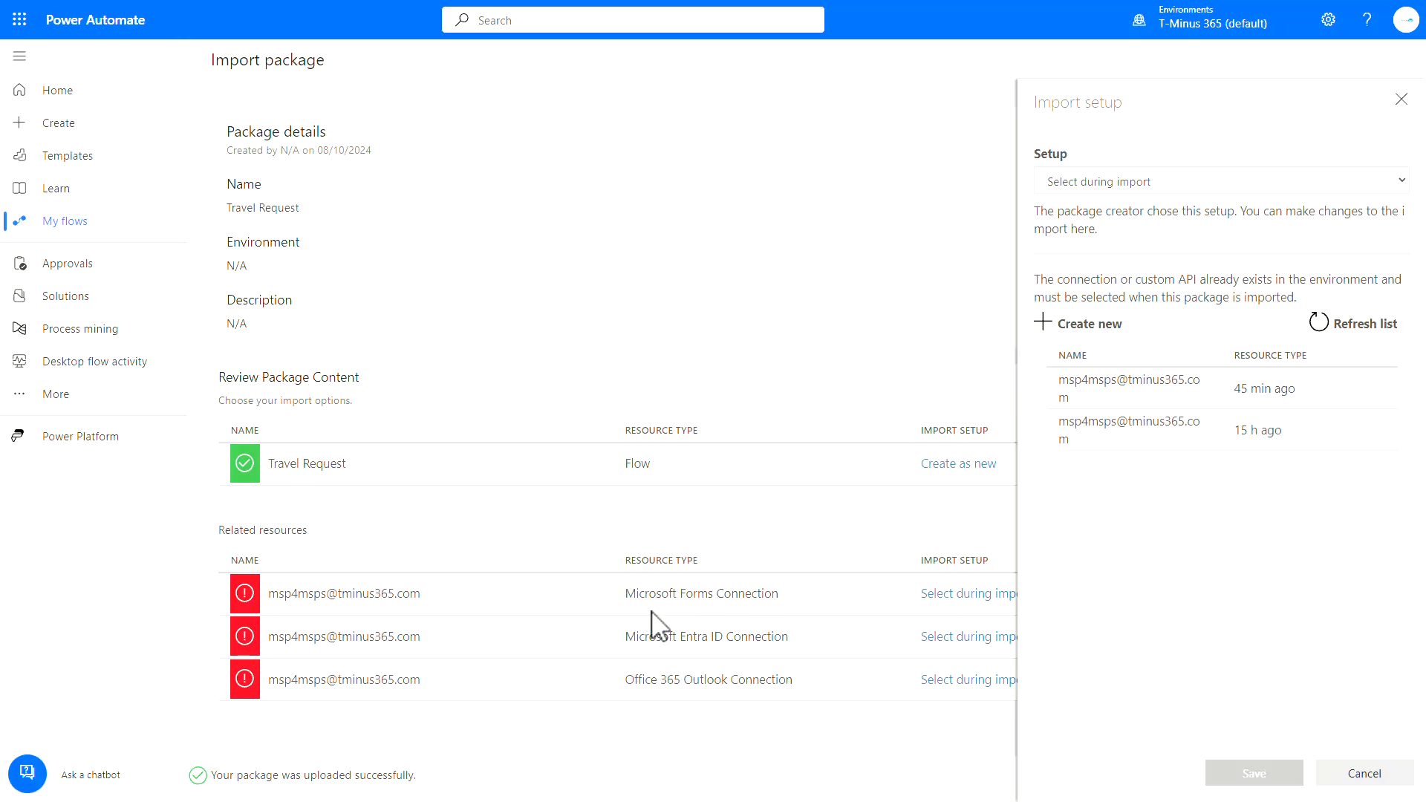
{"action": "left_click_drag", "start_coordinate": [624, 637], "coordinate": [756, 640]}
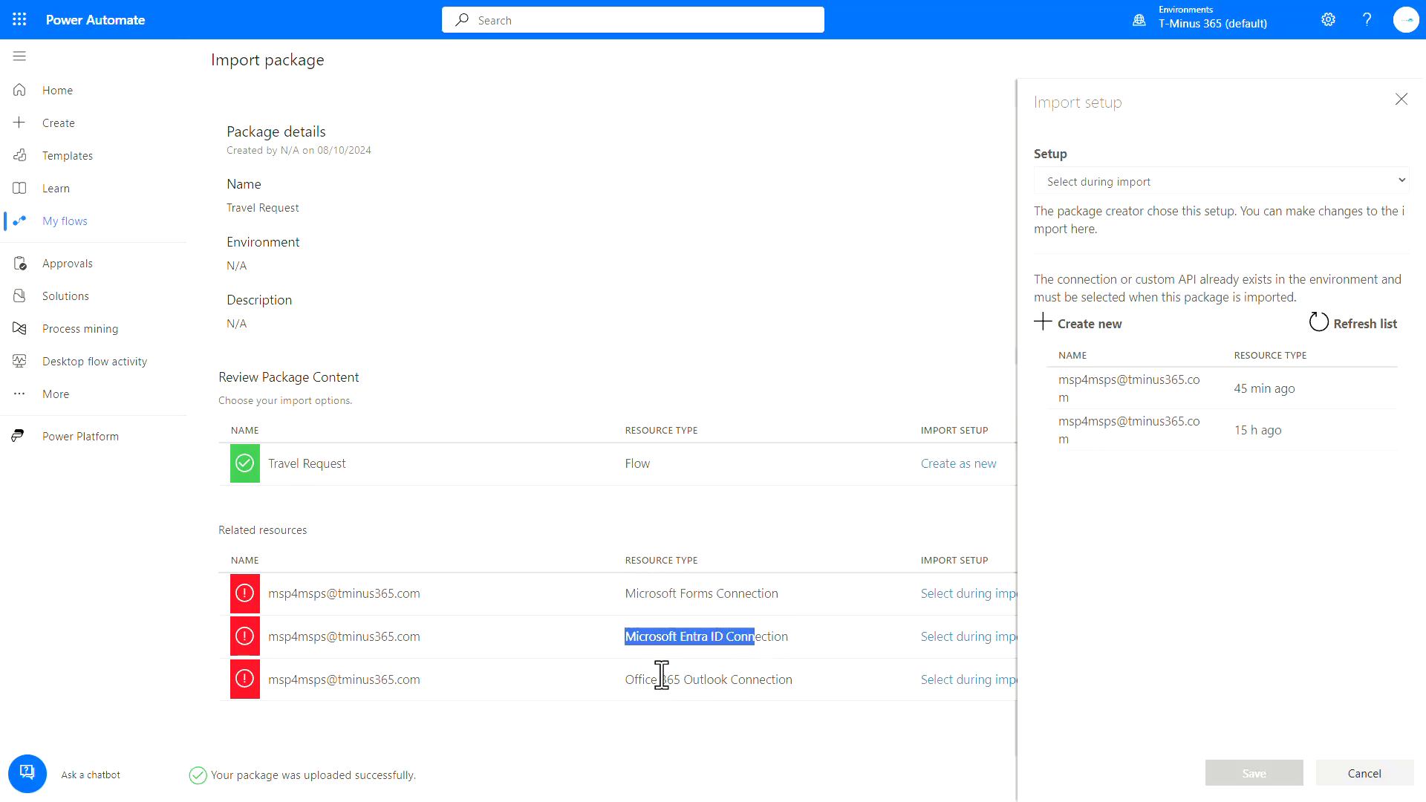
{"action": "left_click_drag", "start_coordinate": [660, 678], "coordinate": [824, 724]}
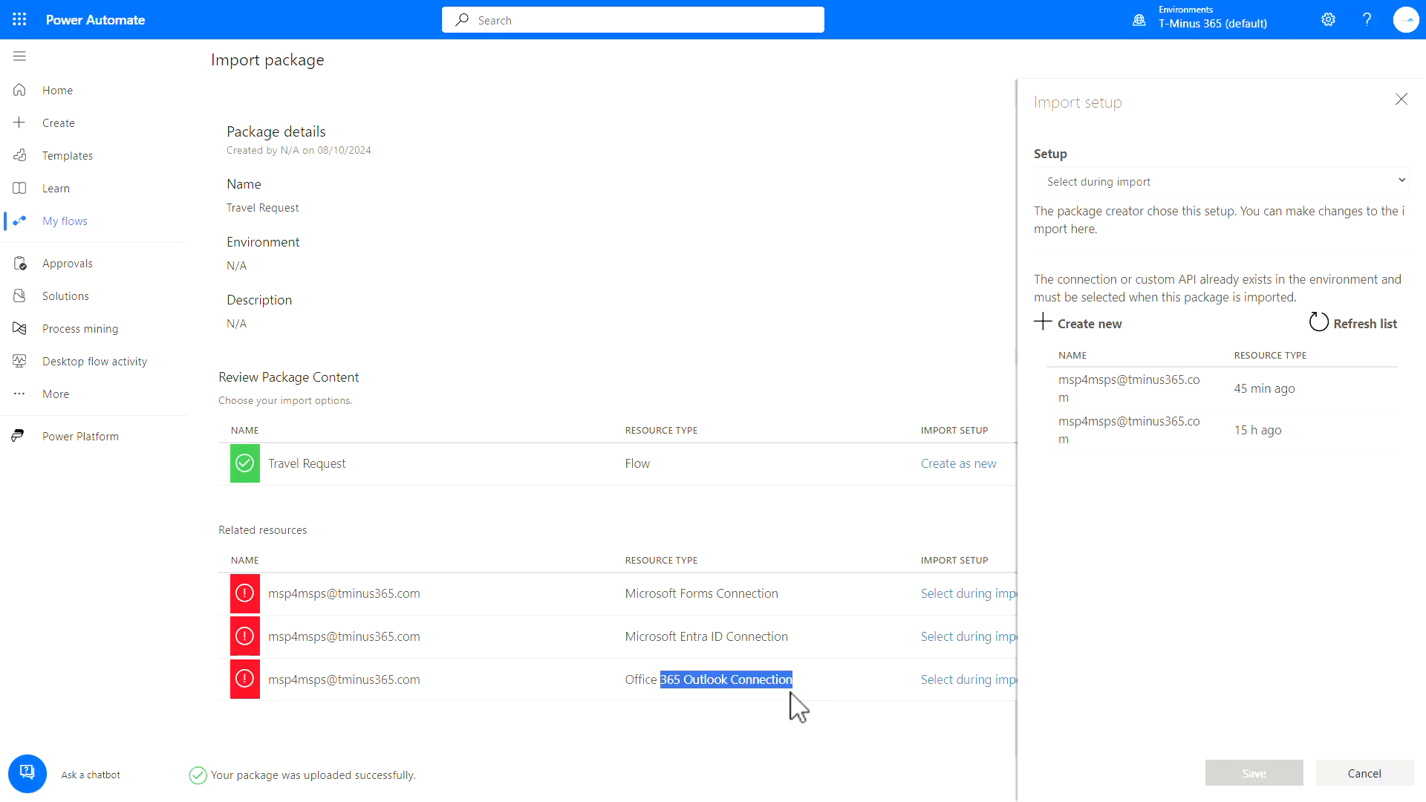
Open the environment's connections through the create-new option and search them for "entra"
{"action": "left_click", "coordinate": [1072, 324]}
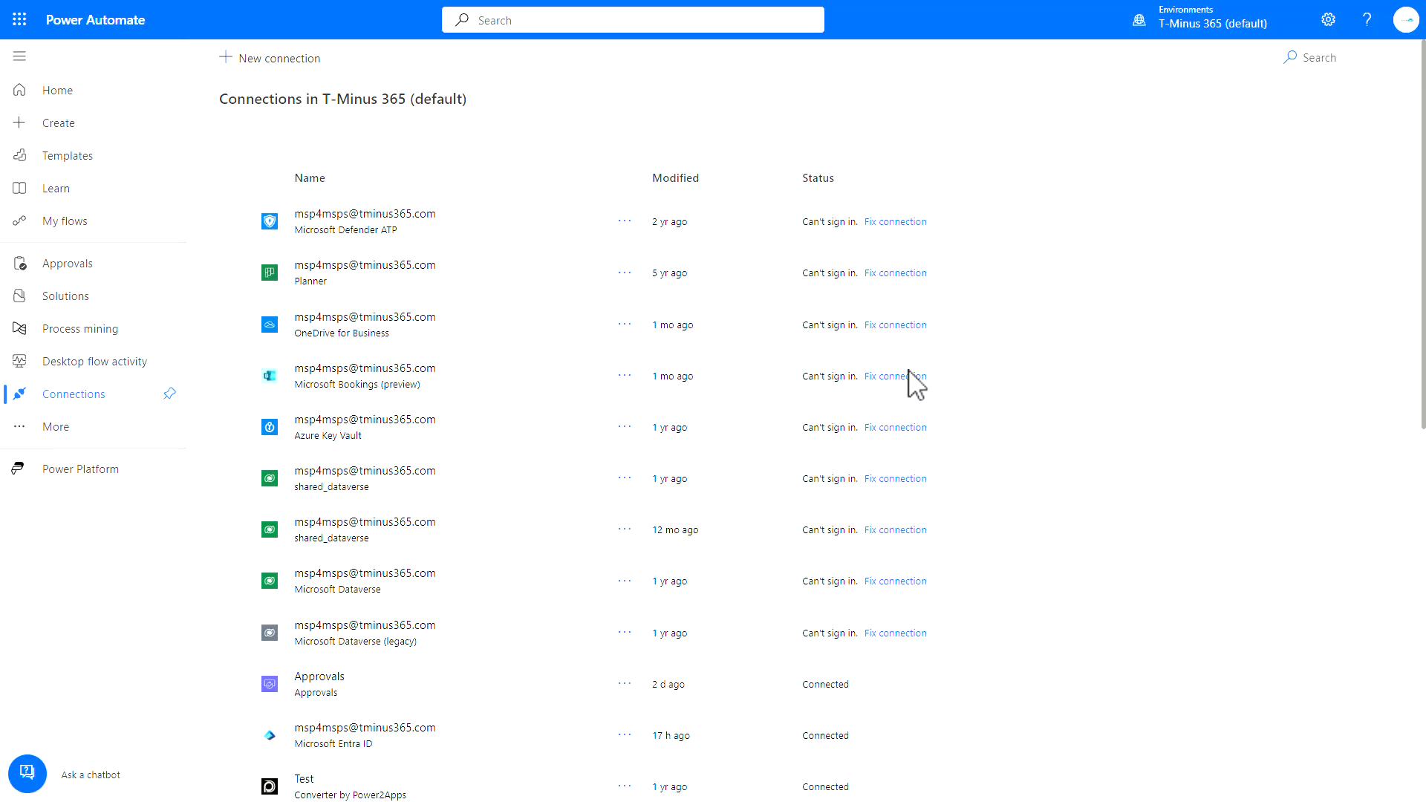
{"action": "left_click", "coordinate": [1323, 58]}
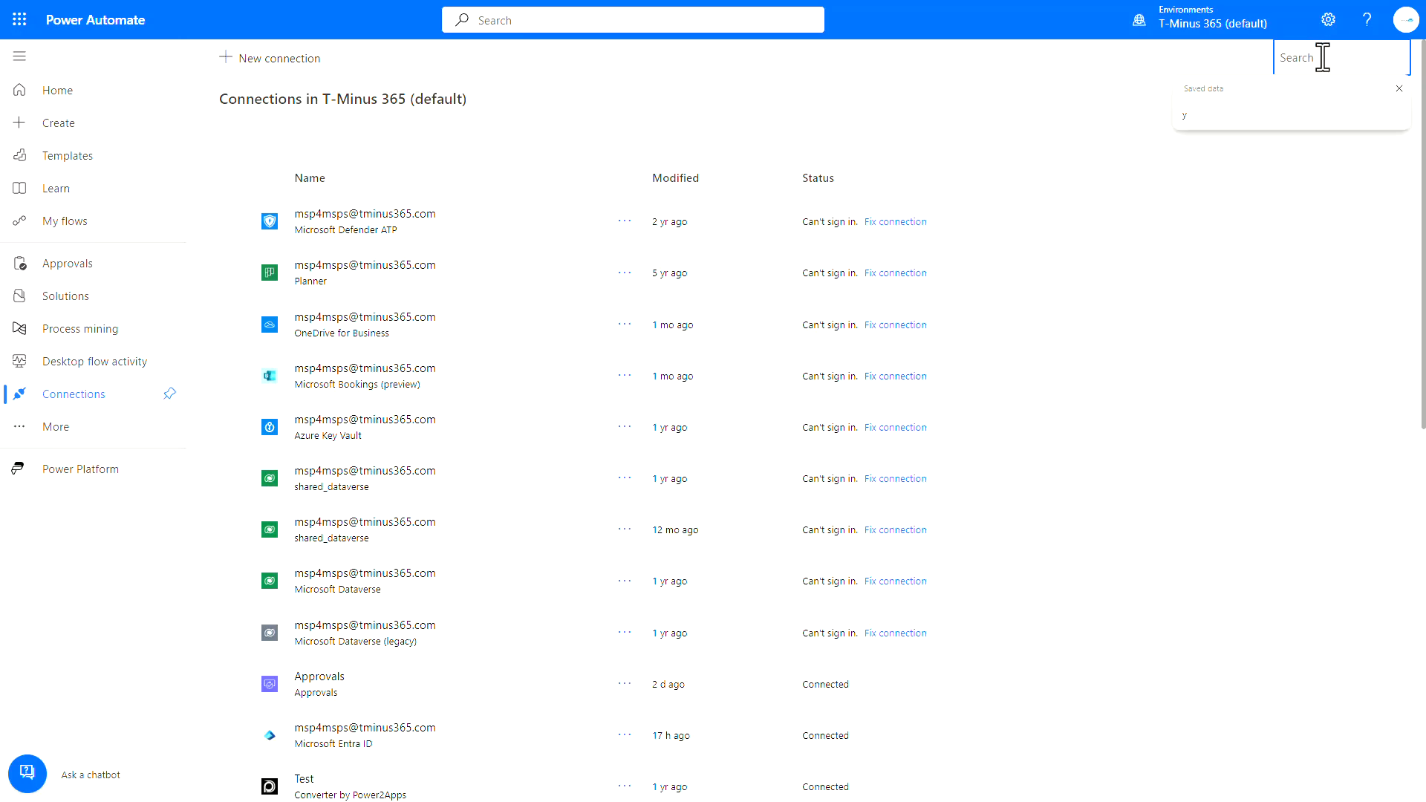
{"action": "type", "text": "entra"}
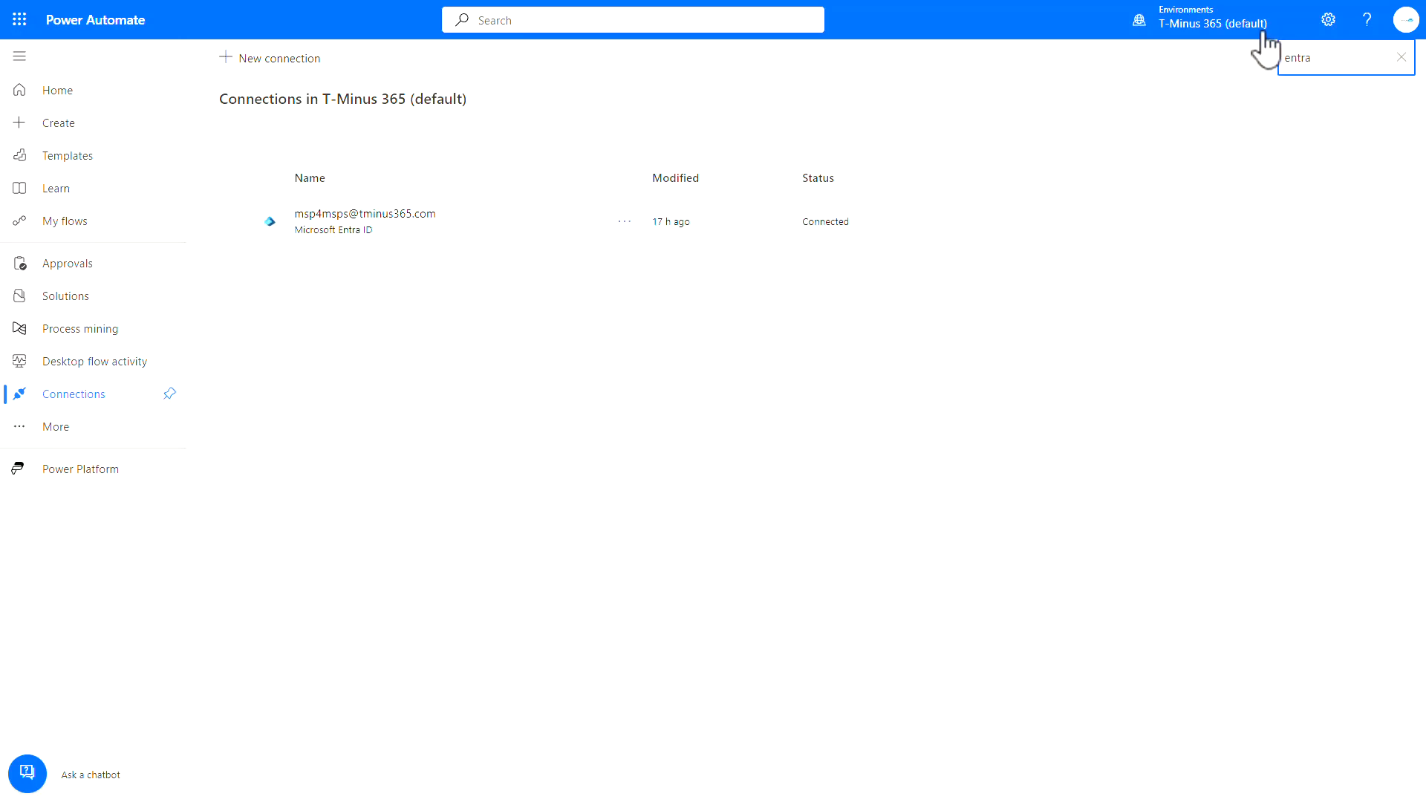
Browse the connectors available for a new connection, open the Microsoft Entra ID creation dialog and close it without creating anything
{"action": "left_click", "coordinate": [260, 61]}
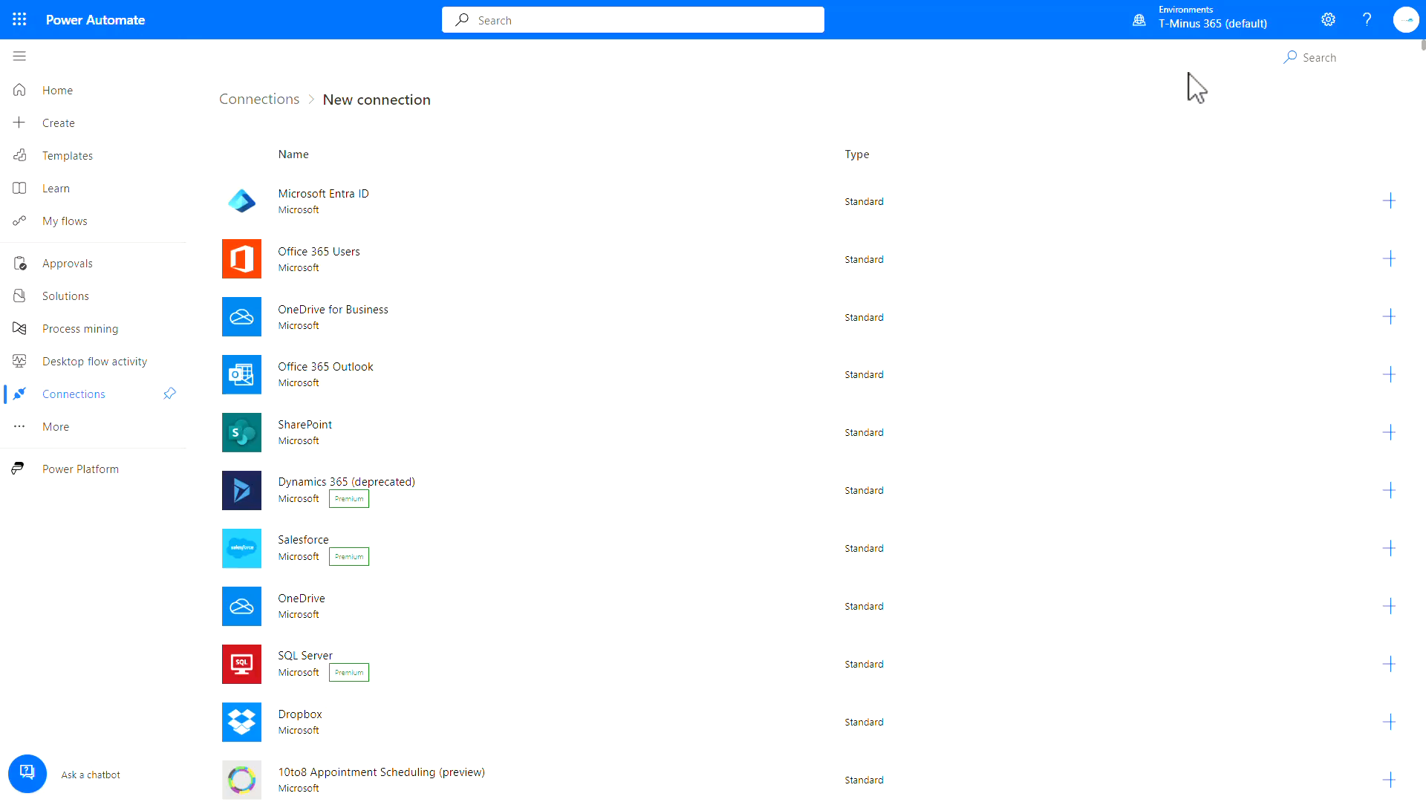
{"action": "left_click", "coordinate": [1297, 59]}
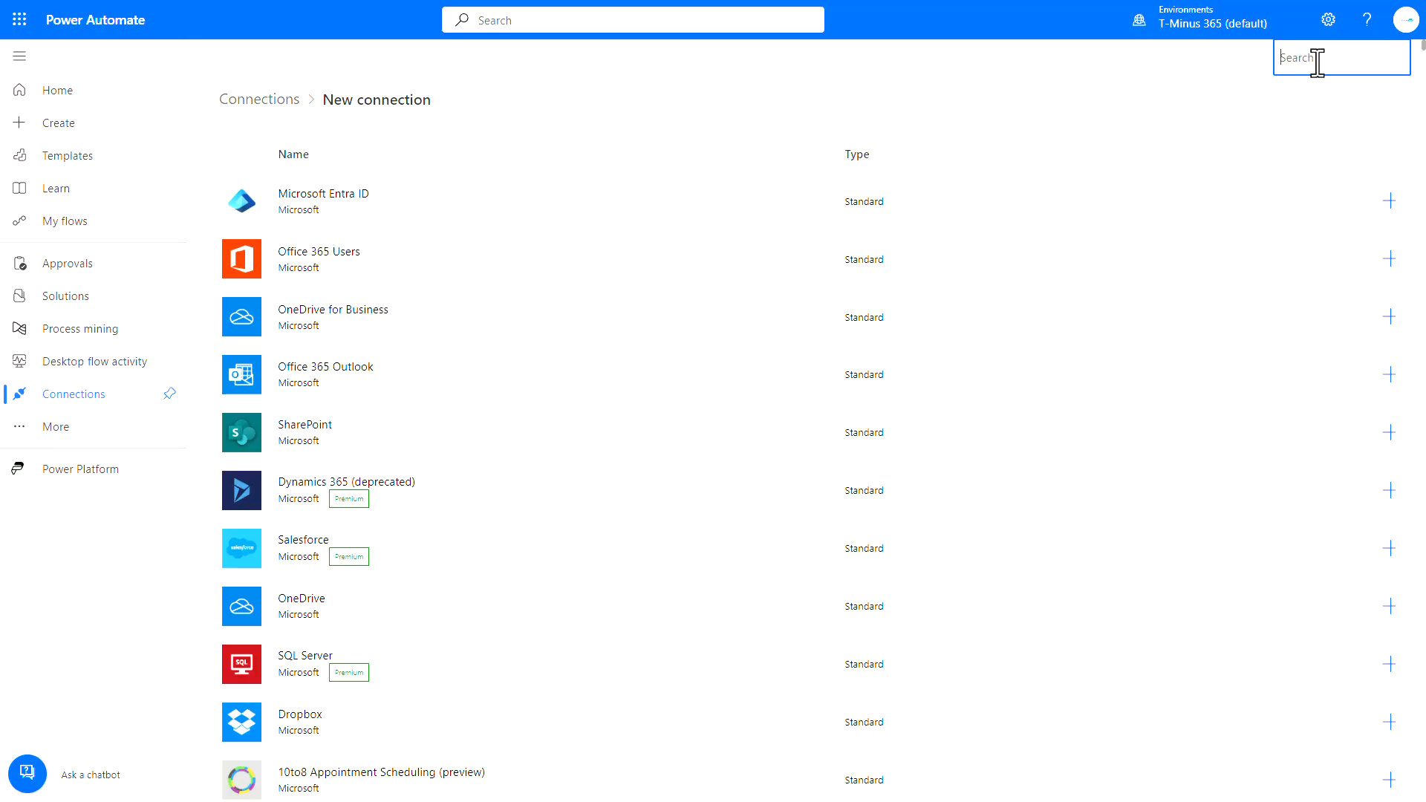
{"action": "scroll", "coordinate": [684, 359], "scroll_direction": "down", "scroll_amount": 10}
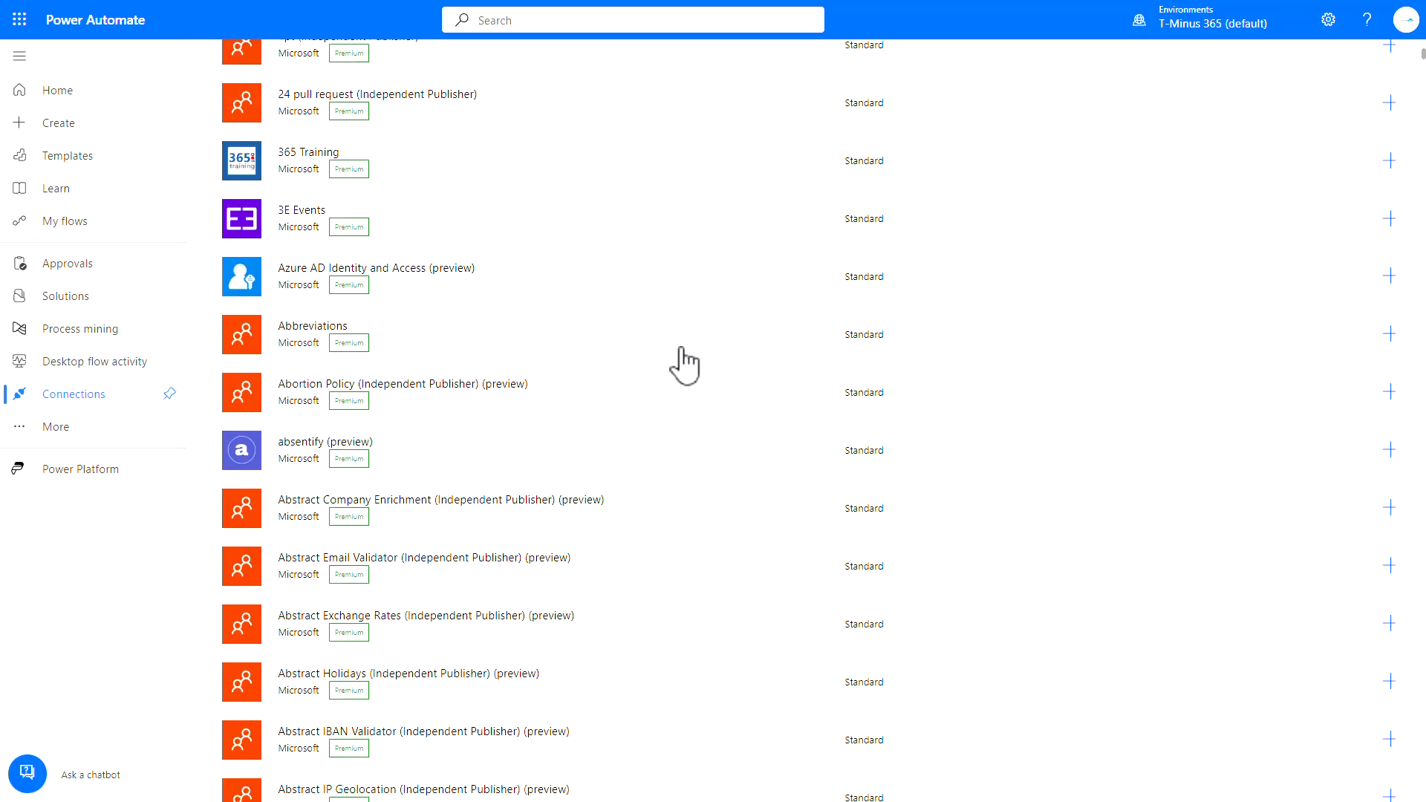
{"action": "scroll", "coordinate": [684, 360], "scroll_direction": "down", "scroll_amount": 3}
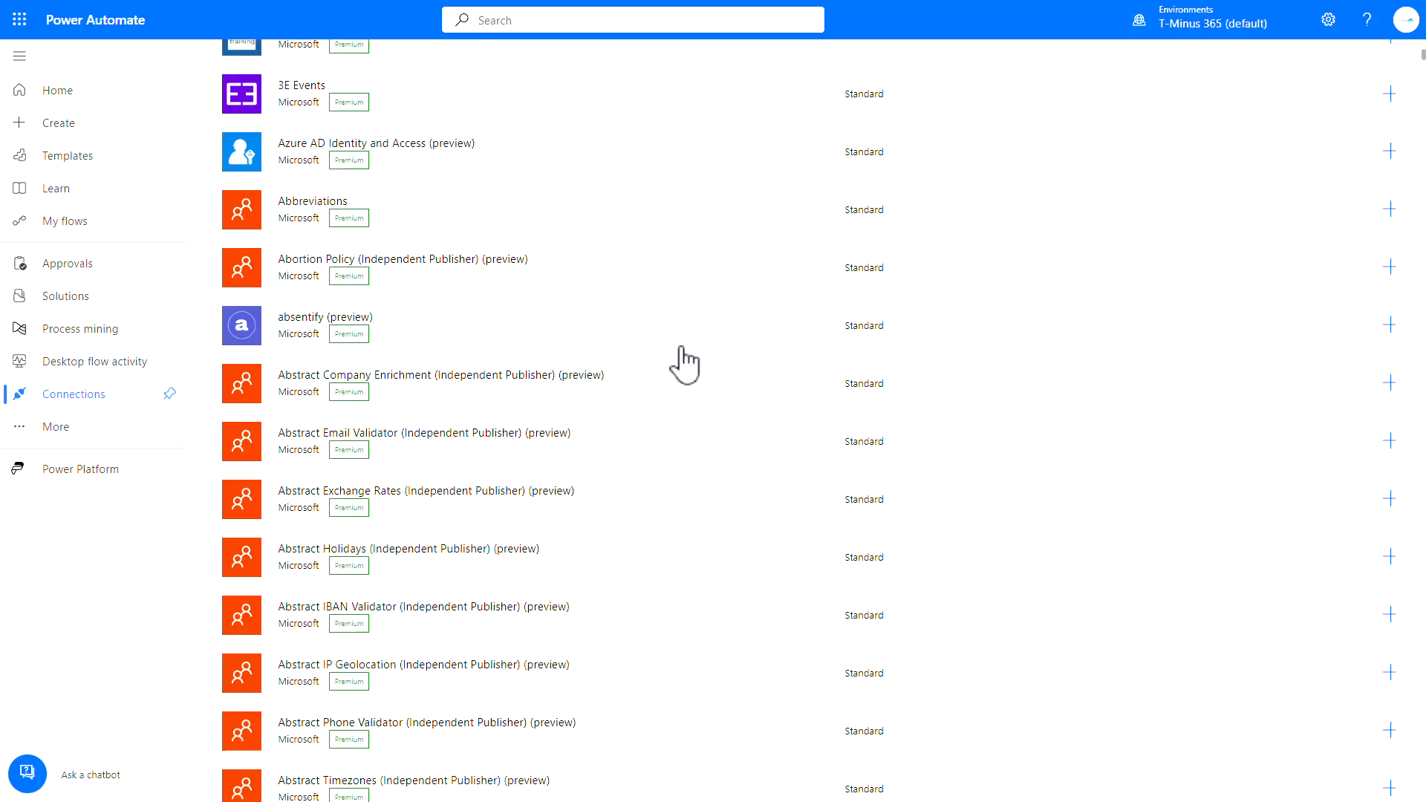
{"action": "scroll", "coordinate": [684, 359], "scroll_direction": "up", "scroll_amount": 12}
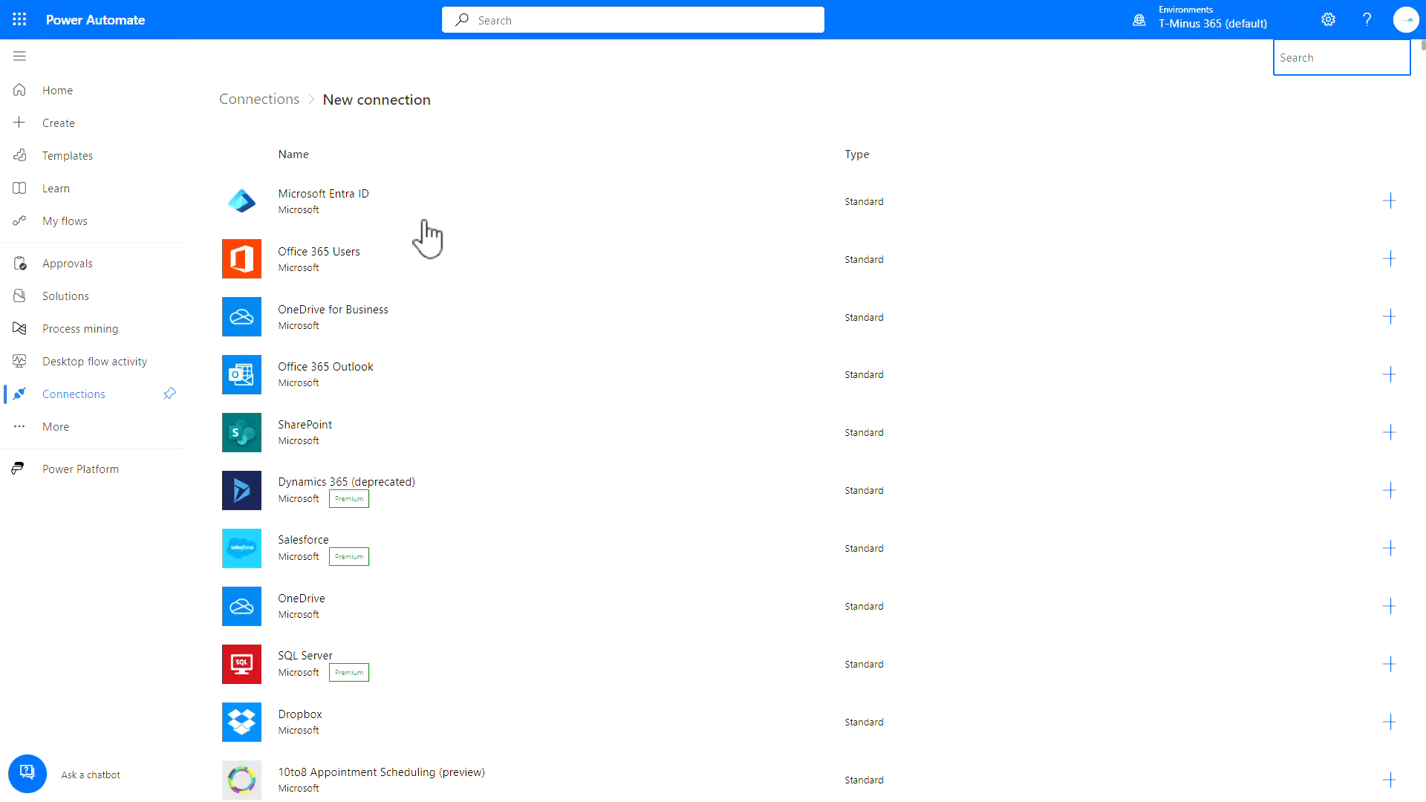
{"action": "left_click", "coordinate": [424, 221]}
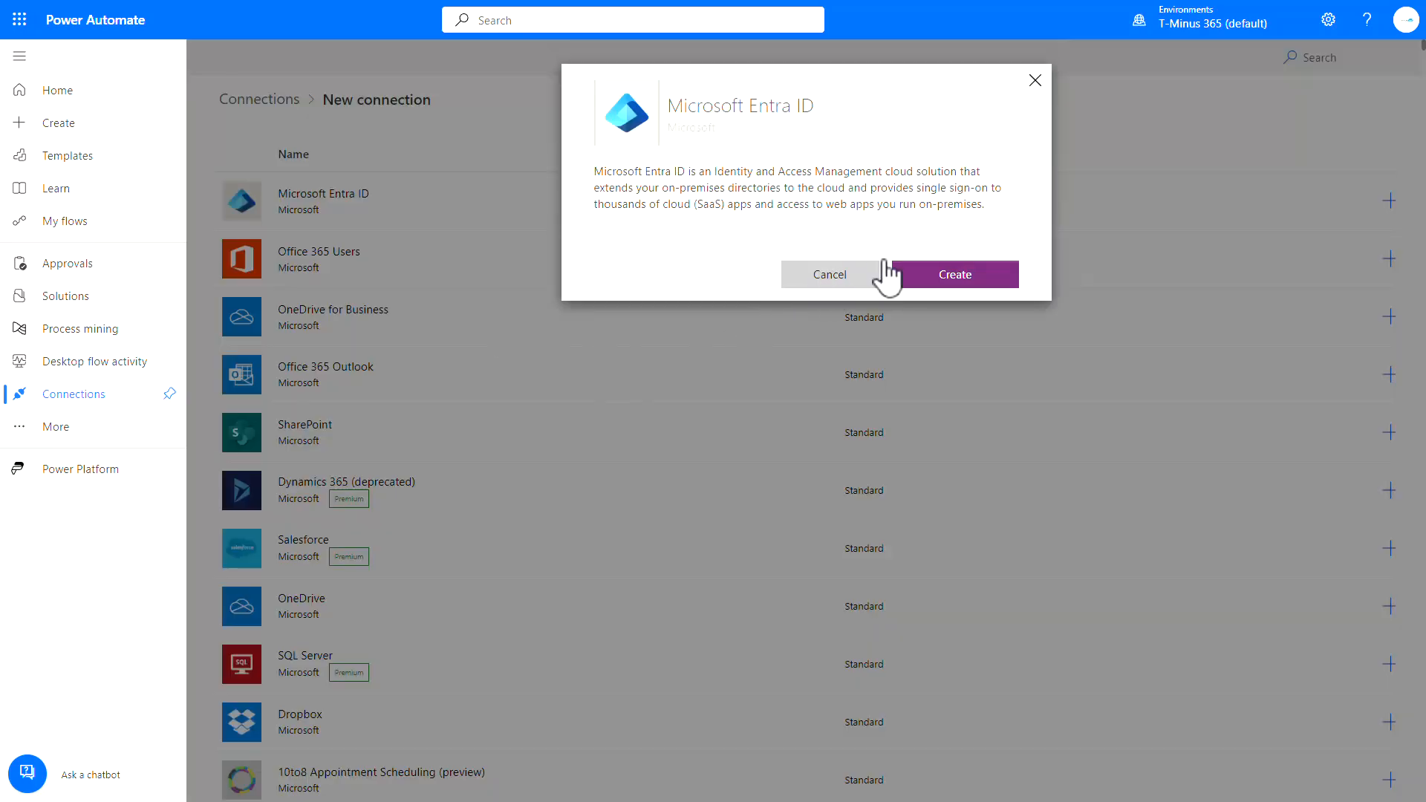
{"action": "left_click", "coordinate": [1034, 82]}
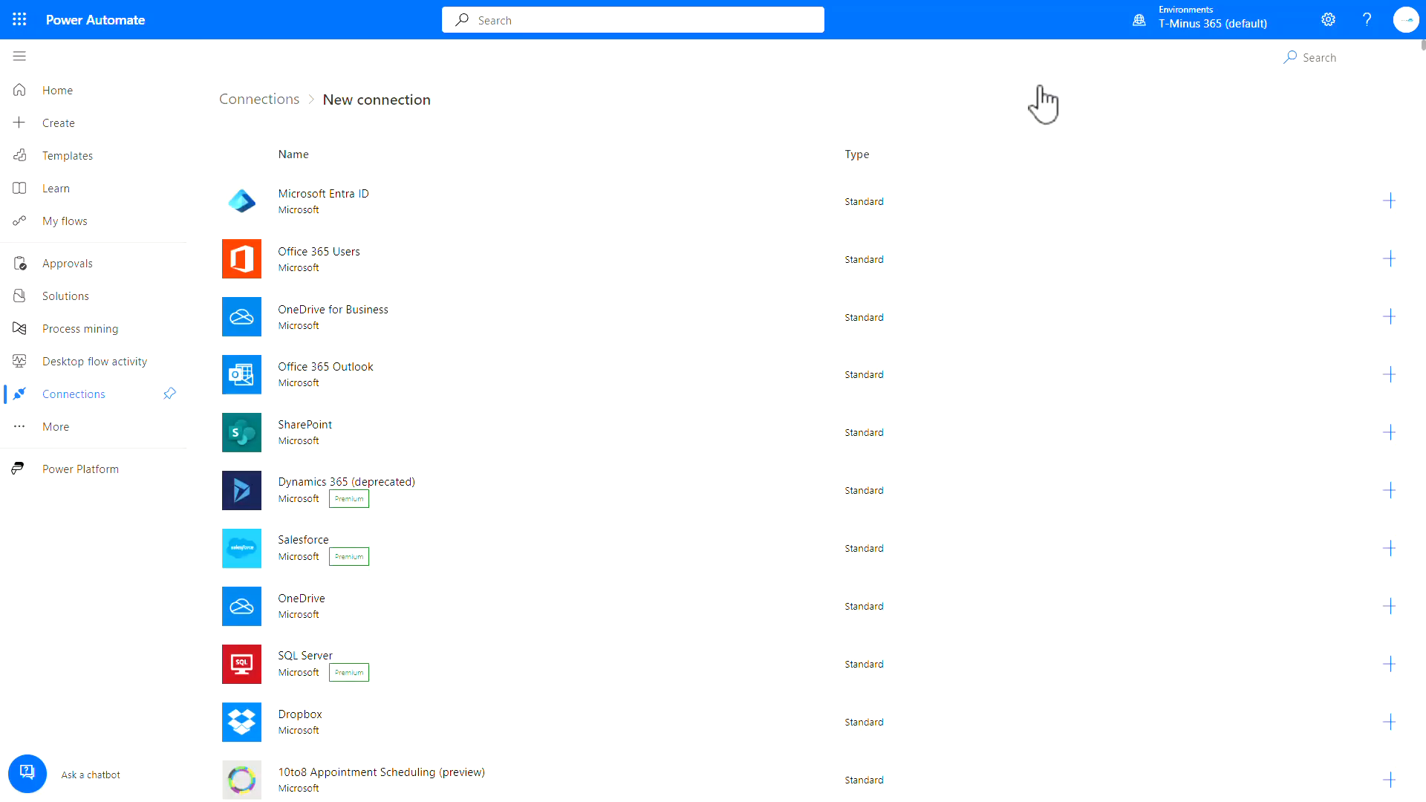
{"action": "left_click", "coordinate": [295, 102]}
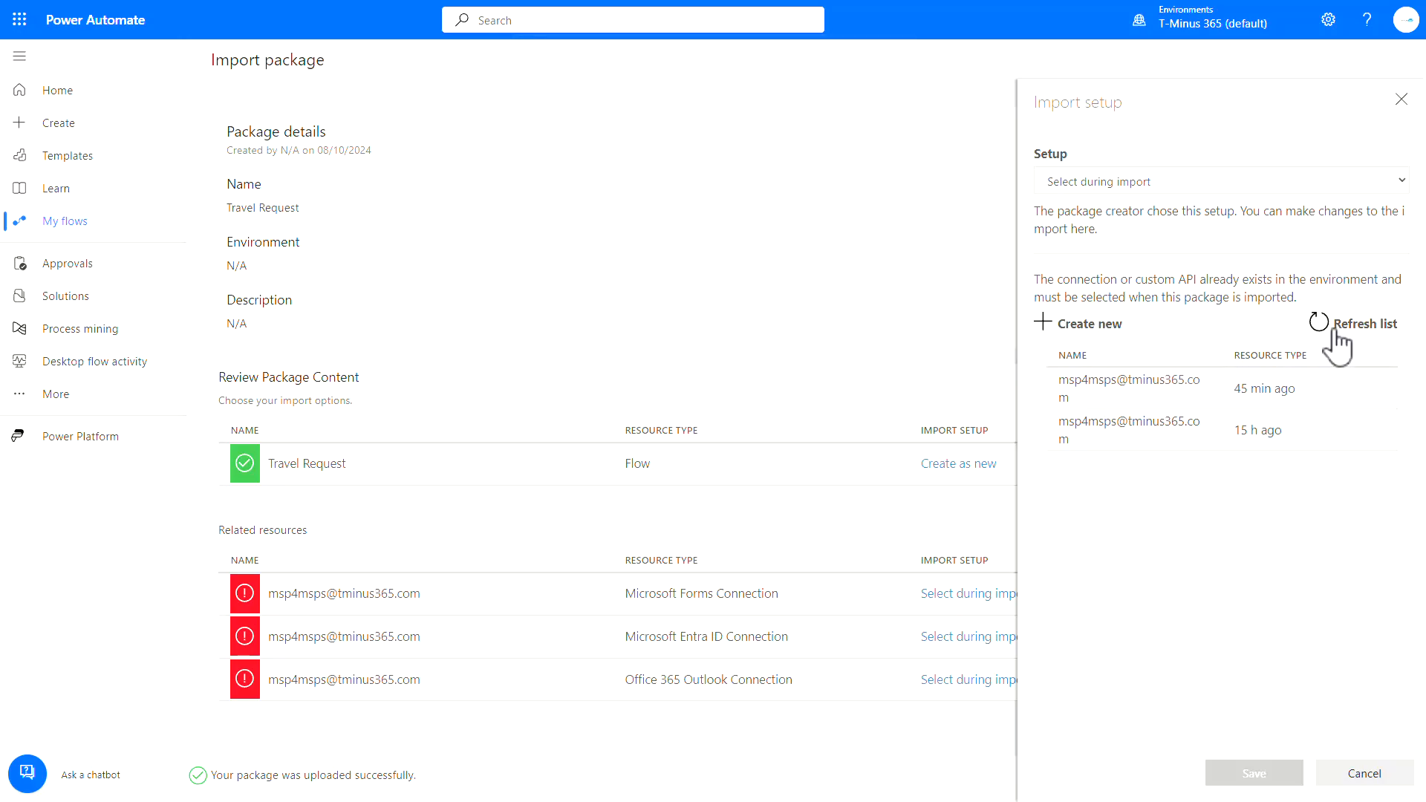
Assign the most recent existing connection to the Microsoft Forms resource and save the import setup
{"action": "left_click", "coordinate": [1155, 394]}
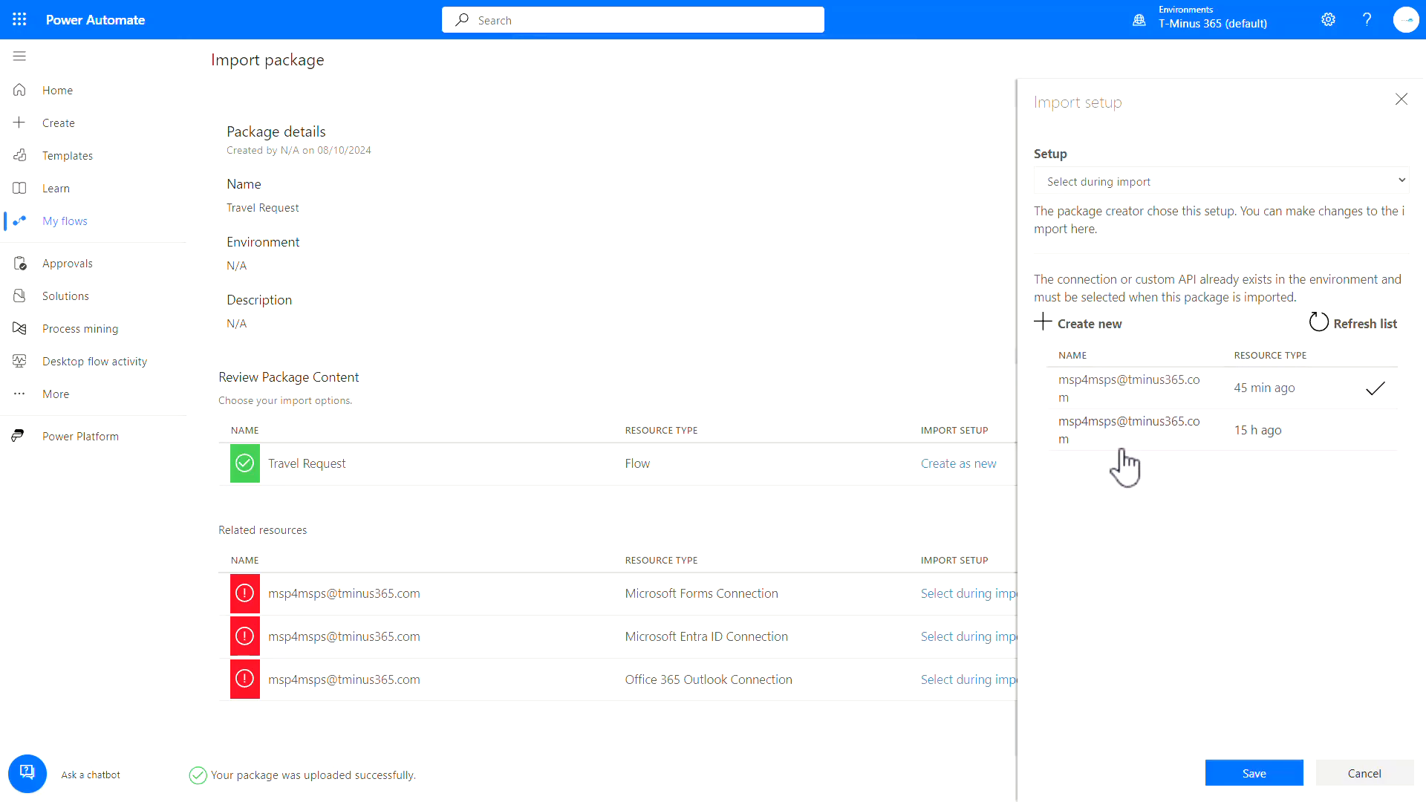
{"action": "left_click", "coordinate": [1265, 773]}
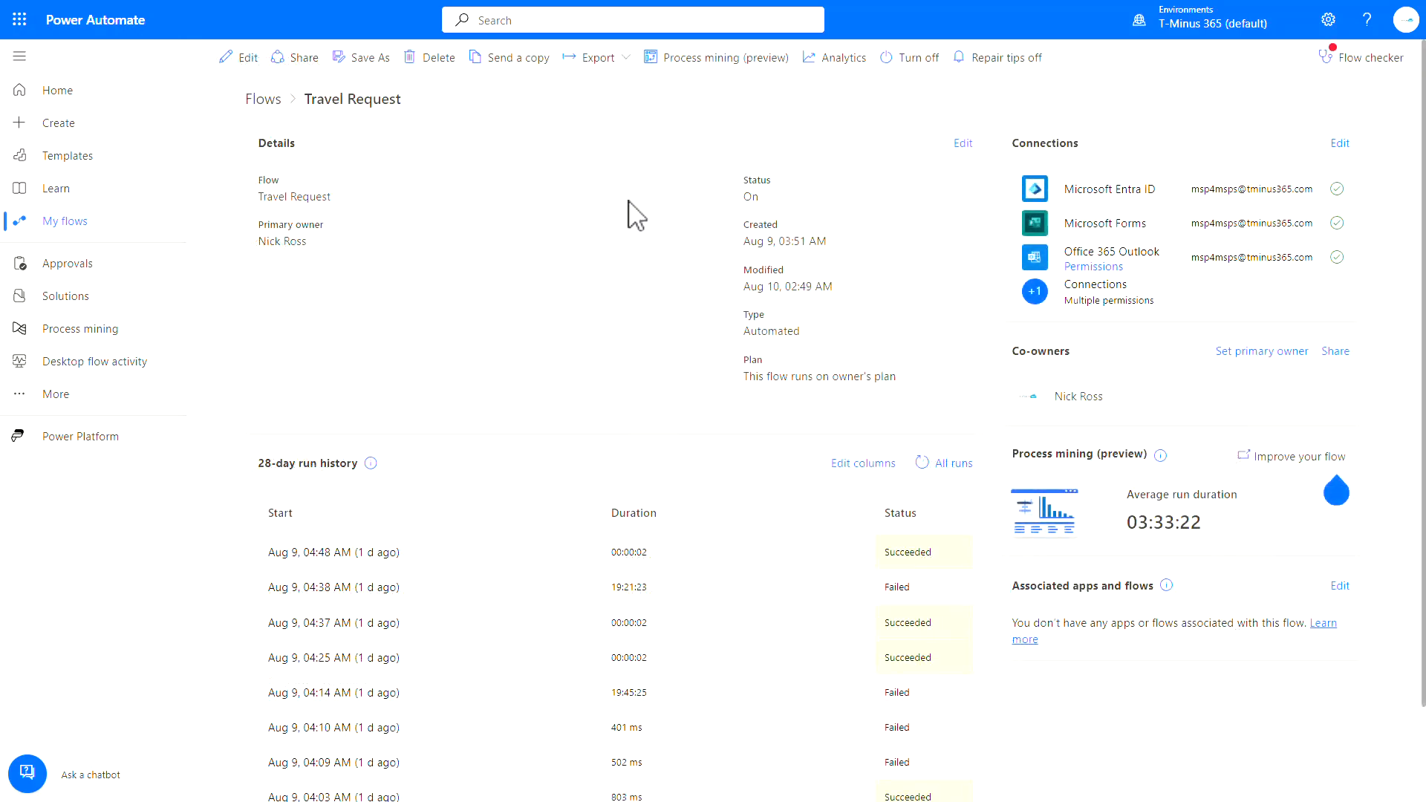
Edit the Travel Request flow and set the form of the "When a new response is submitted" trigger to Travel Request Form
{"action": "left_click", "coordinate": [241, 58]}
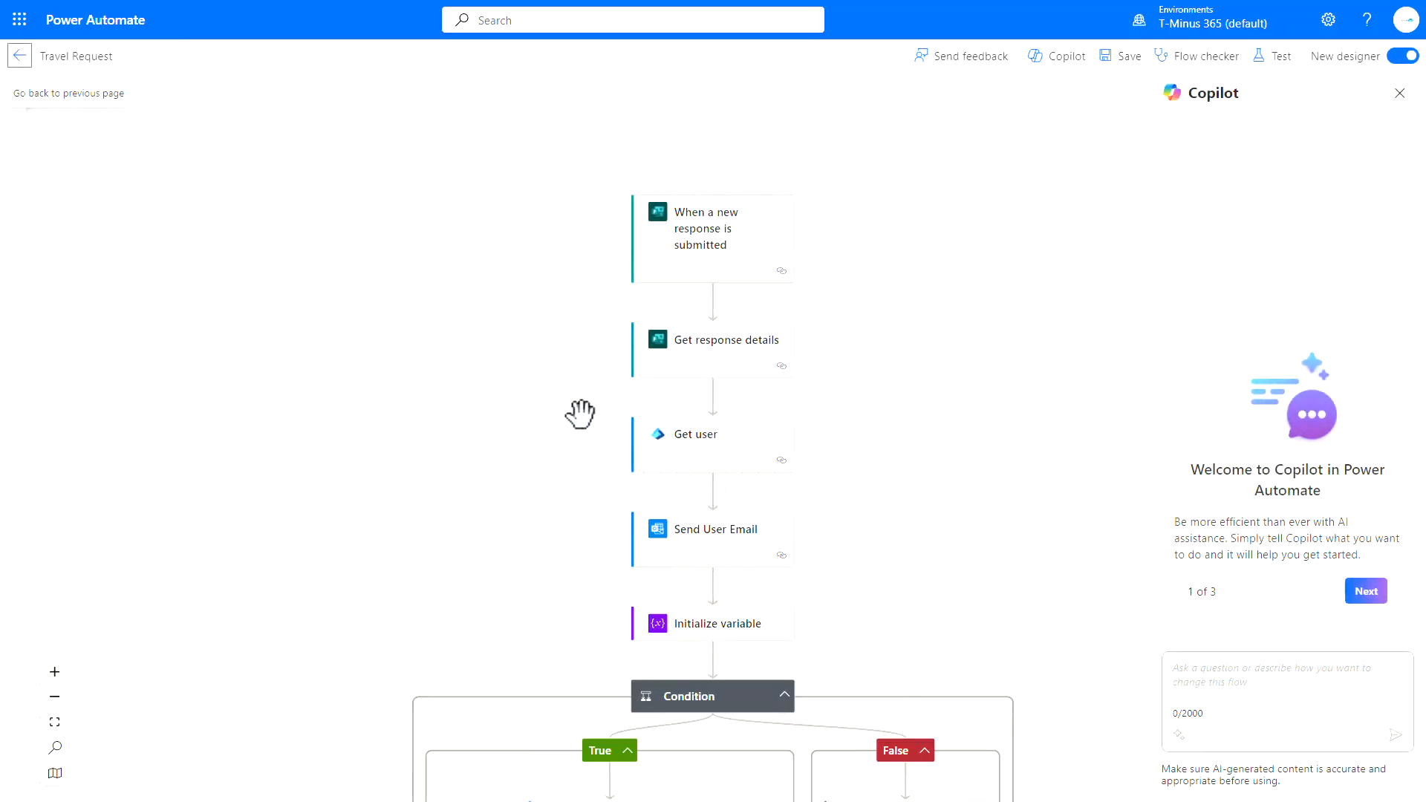
{"action": "left_click", "coordinate": [713, 217]}
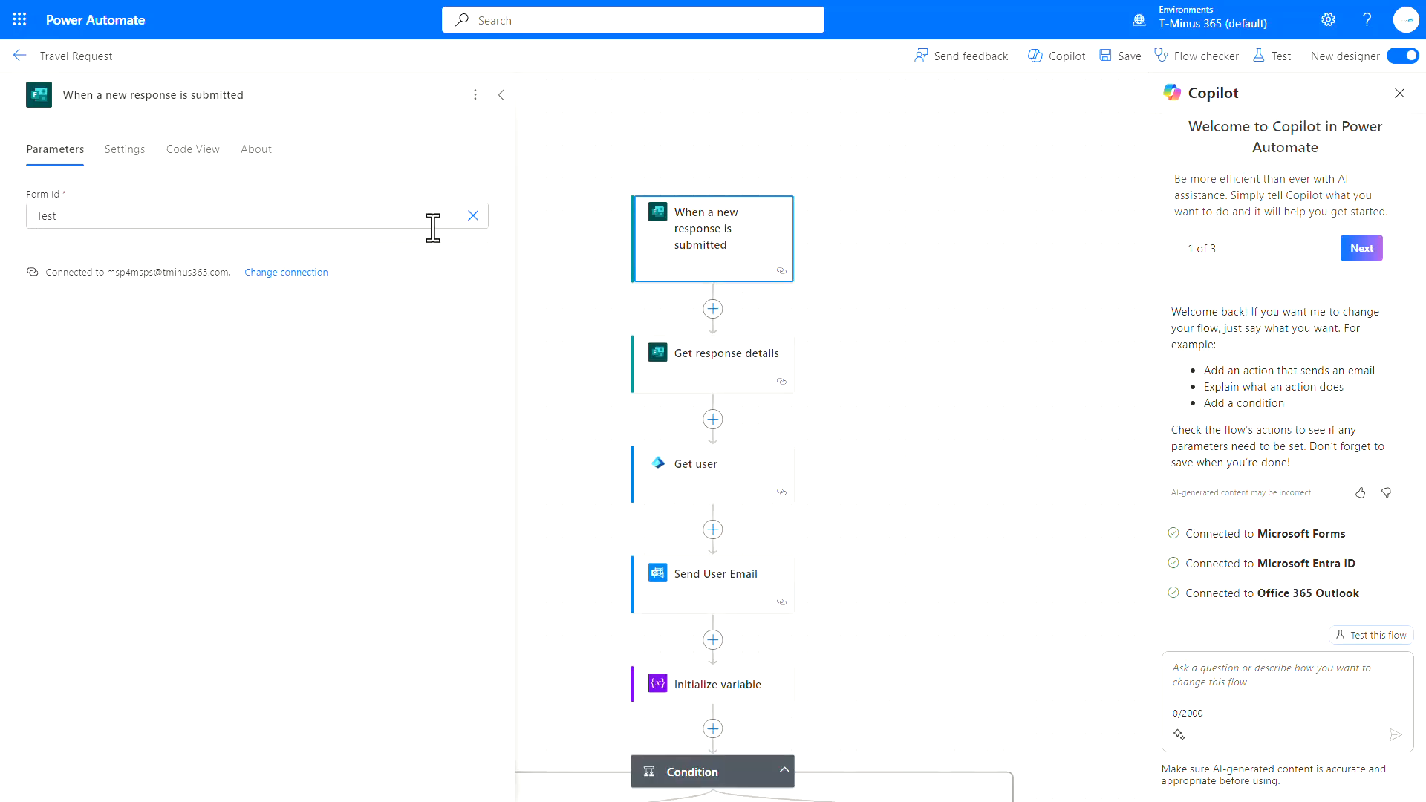
{"action": "left_click", "coordinate": [473, 215]}
{"action": "left_click", "coordinate": [473, 216]}
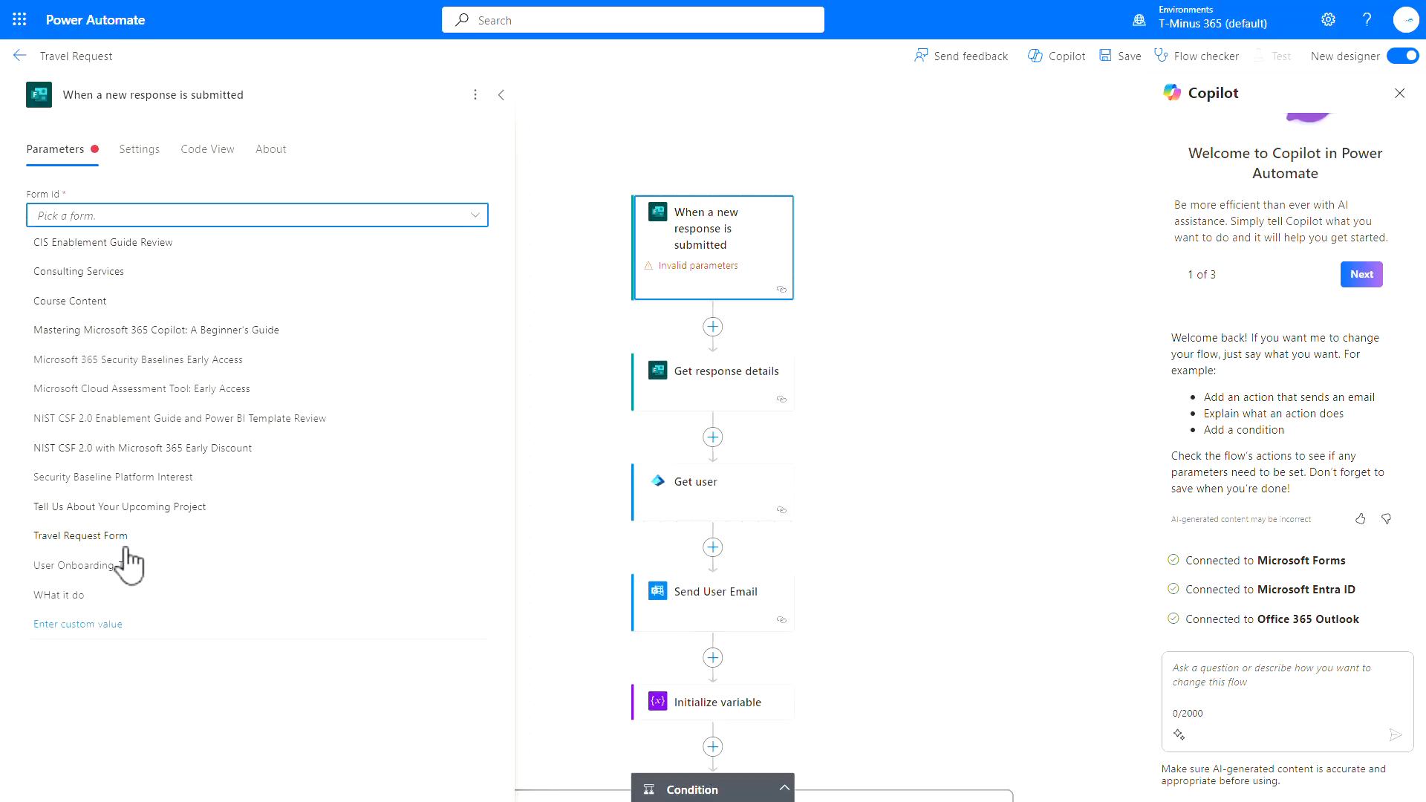
{"action": "left_click", "coordinate": [136, 535]}
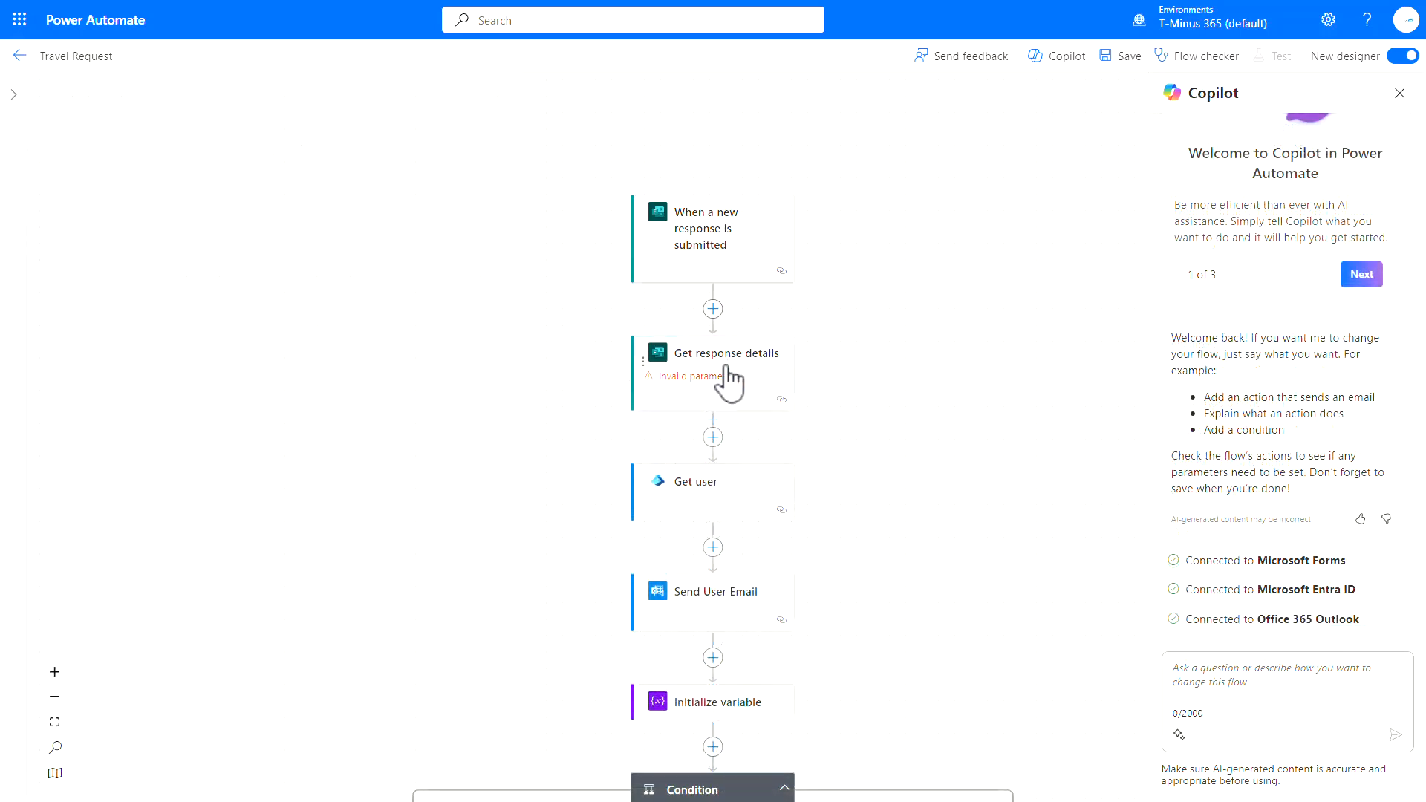
Set the Form Id of the "Get response details" action to Travel Request Form and check its Response Id expression
{"action": "left_click", "coordinate": [731, 383]}
{"action": "left_click", "coordinate": [185, 217]}
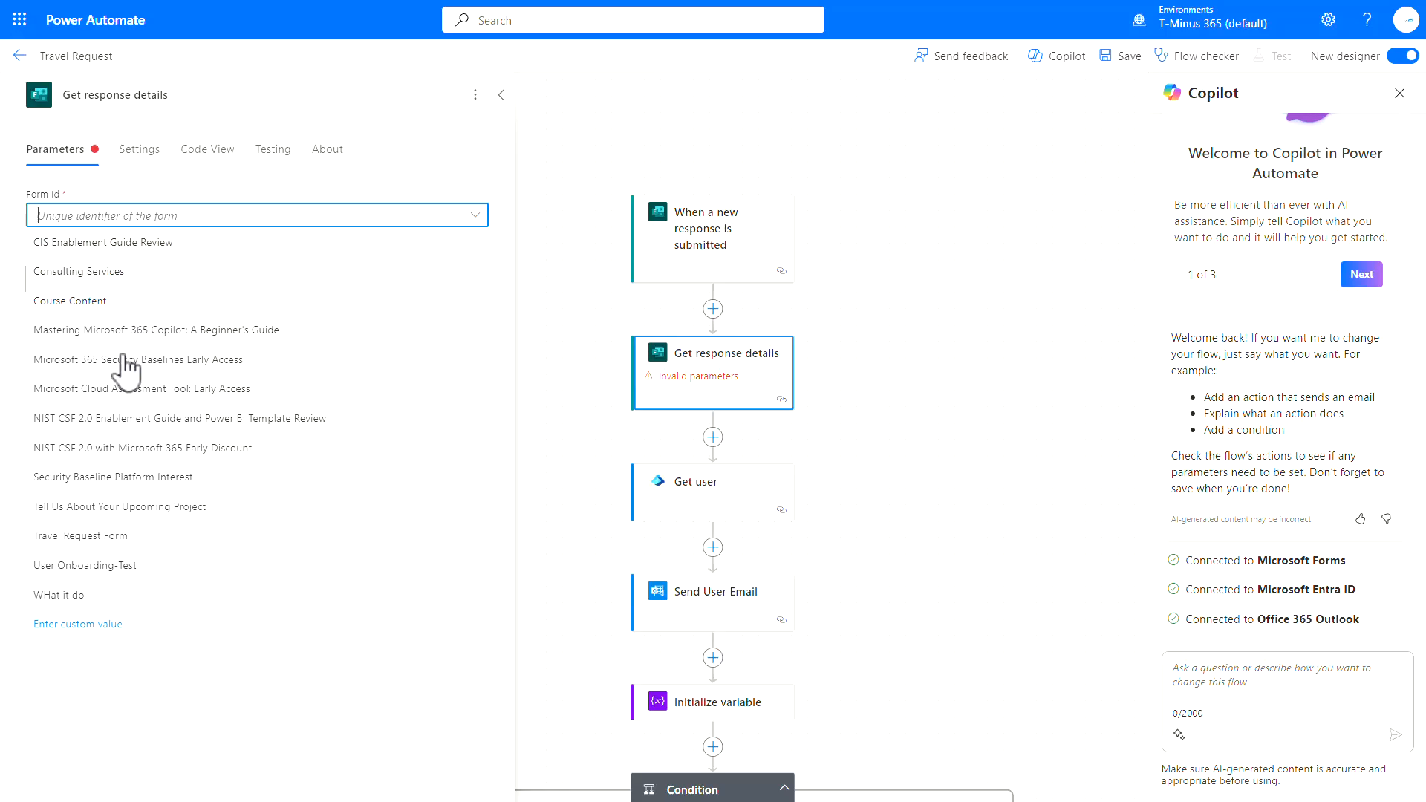
{"action": "left_click", "coordinate": [100, 539]}
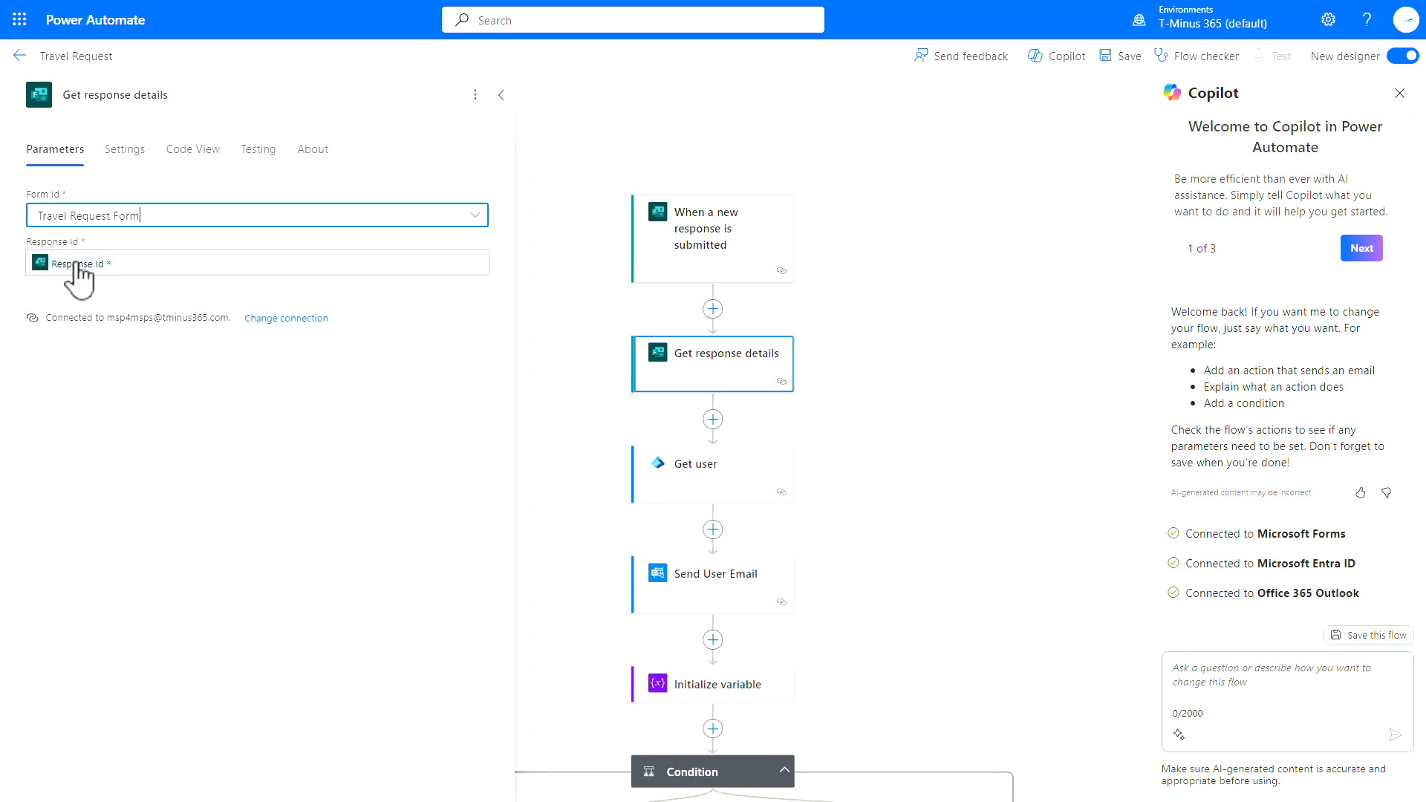
{"action": "mouse_move", "coordinate": [85, 266]}
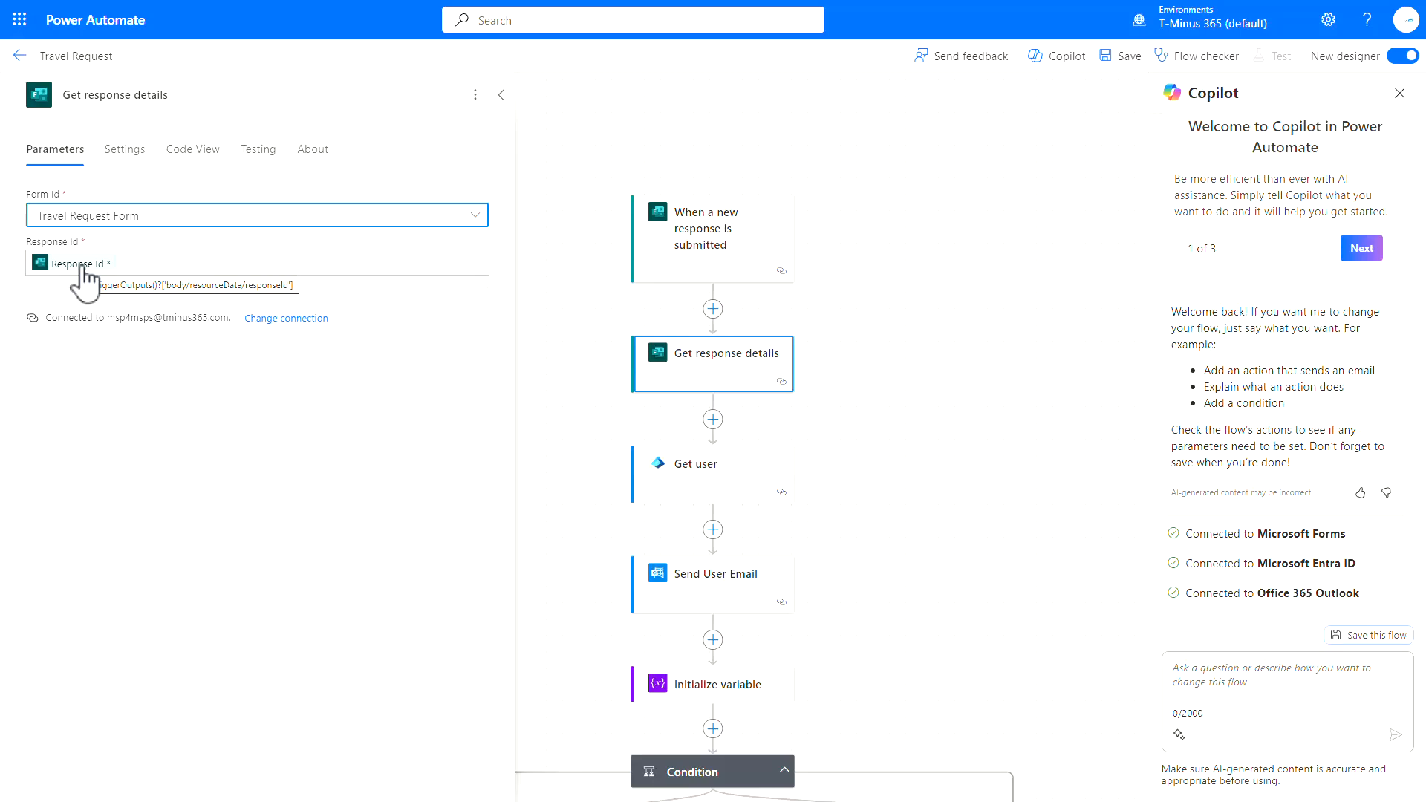
Open the "Get user" action and review its user ID parameter and the actions that follow it
{"action": "left_click", "coordinate": [717, 468]}
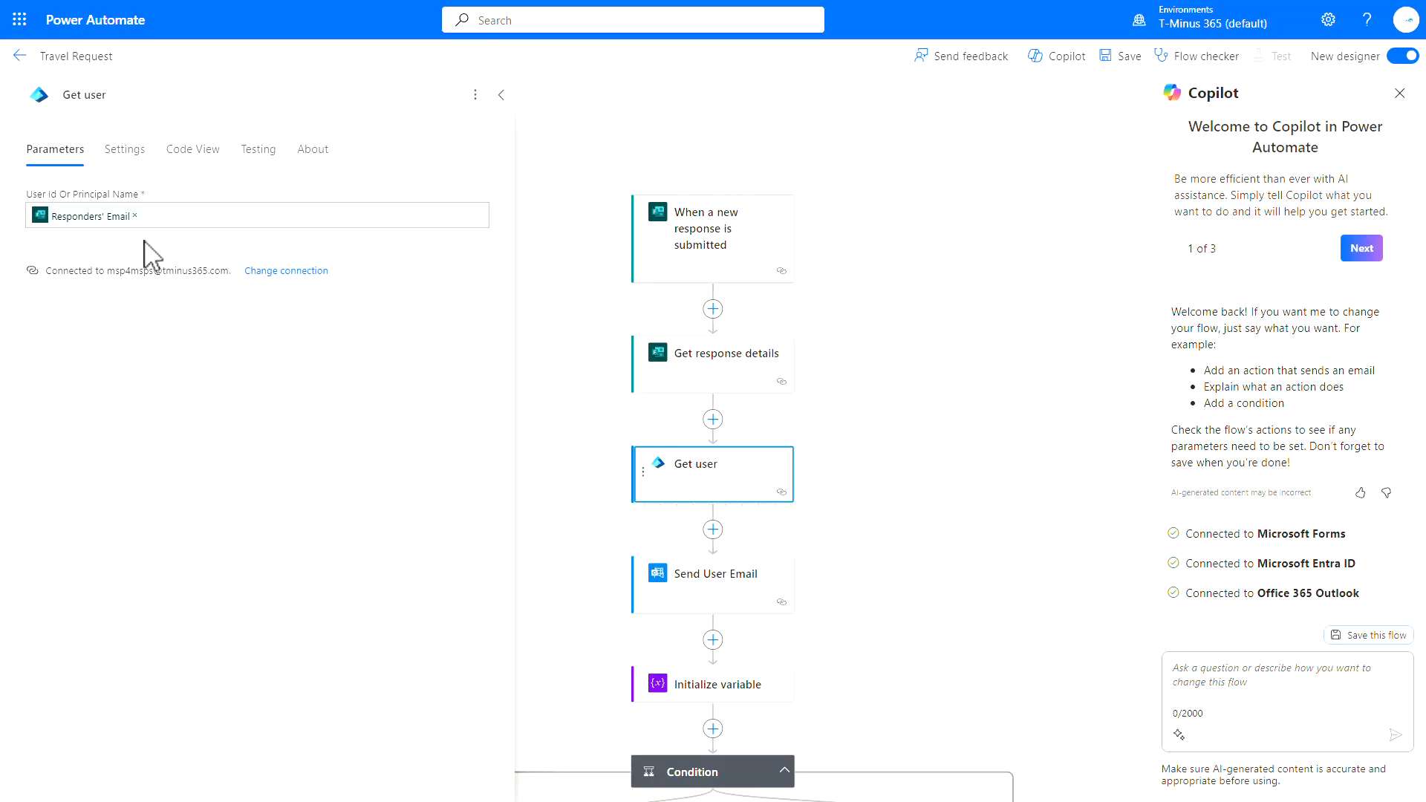
{"action": "scroll", "coordinate": [738, 419], "scroll_direction": "down", "scroll_amount": 2}
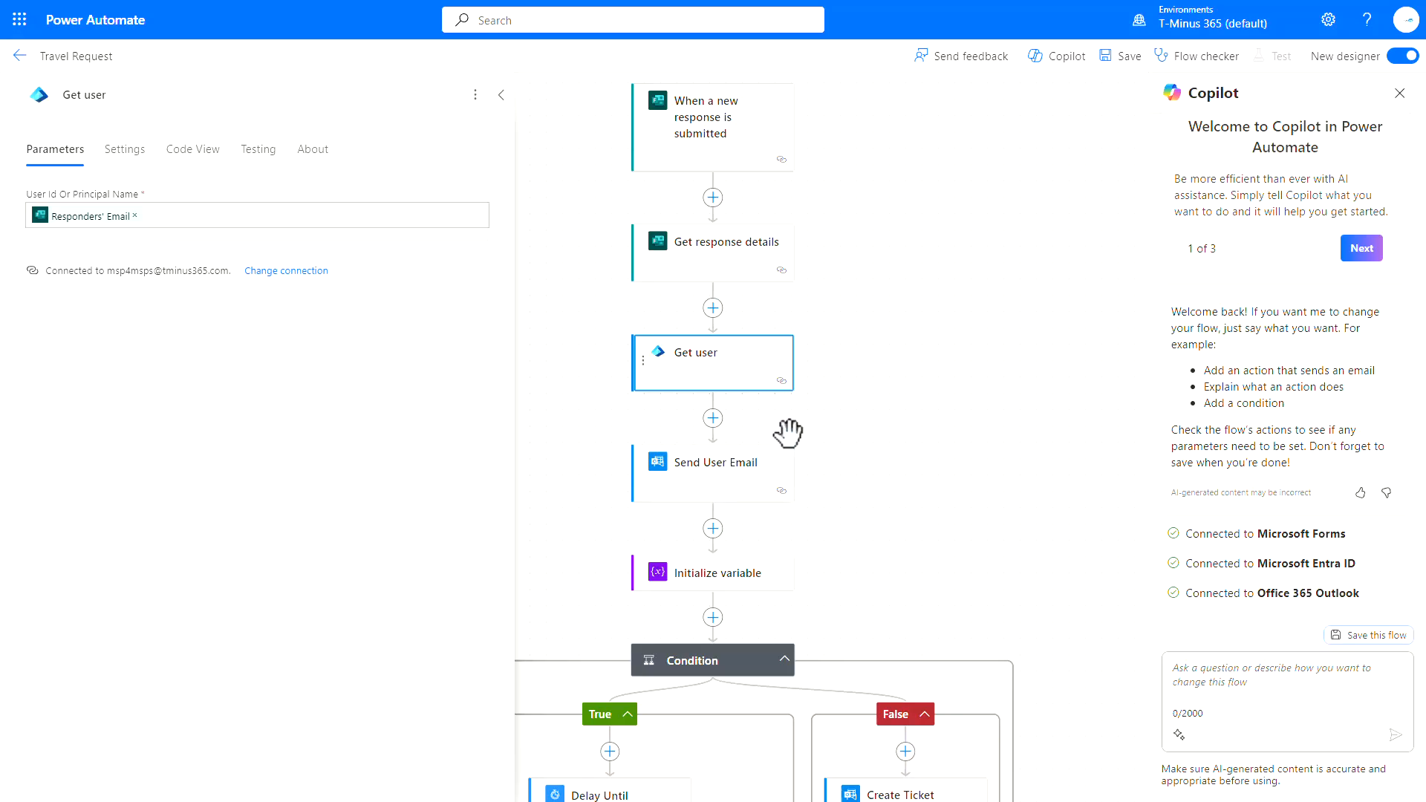
{"action": "scroll", "coordinate": [779, 344], "scroll_direction": "down", "scroll_amount": 1}
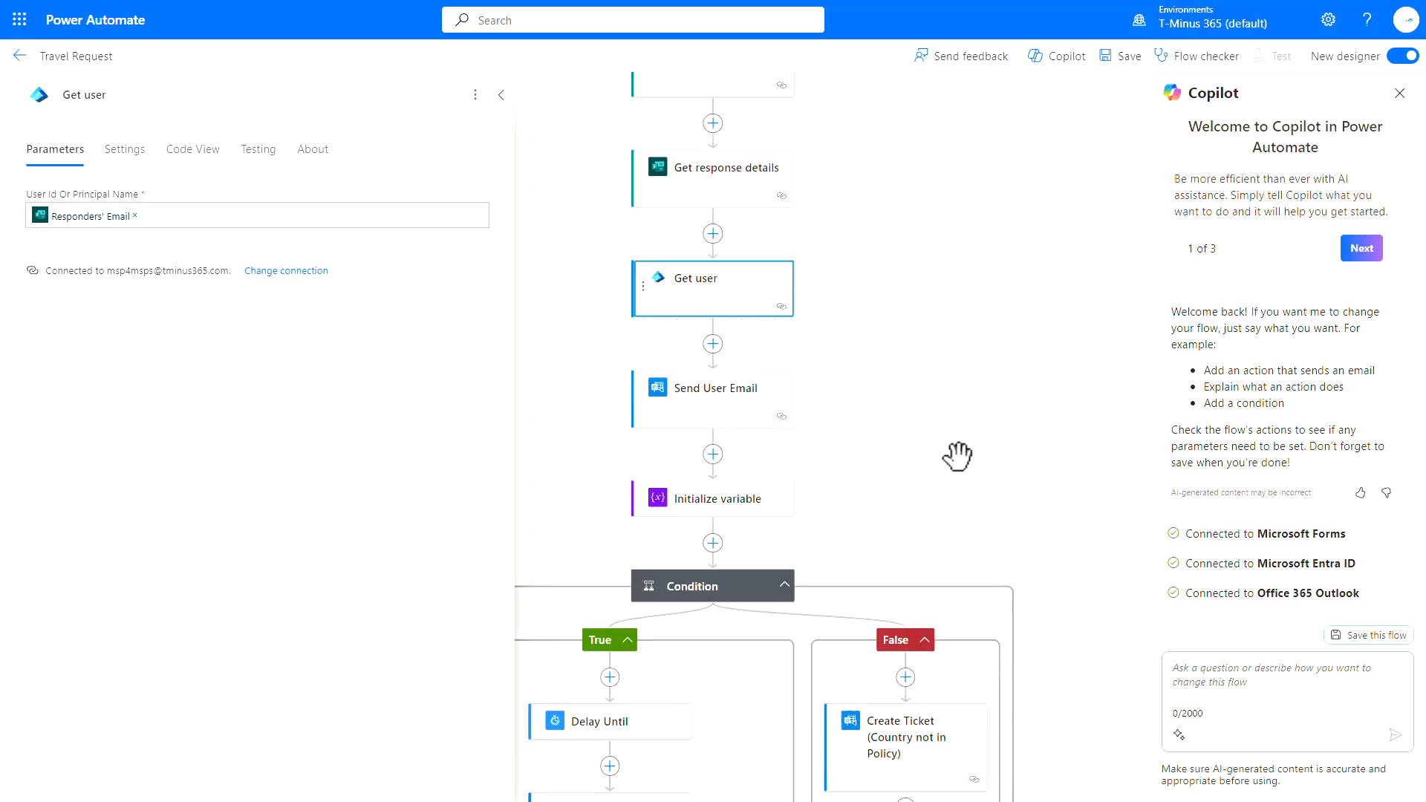
Close Copilot, then review the recipient, subject and body of the "Send User Email" action
{"action": "left_click", "coordinate": [1399, 93]}
{"action": "left_click", "coordinate": [728, 412]}
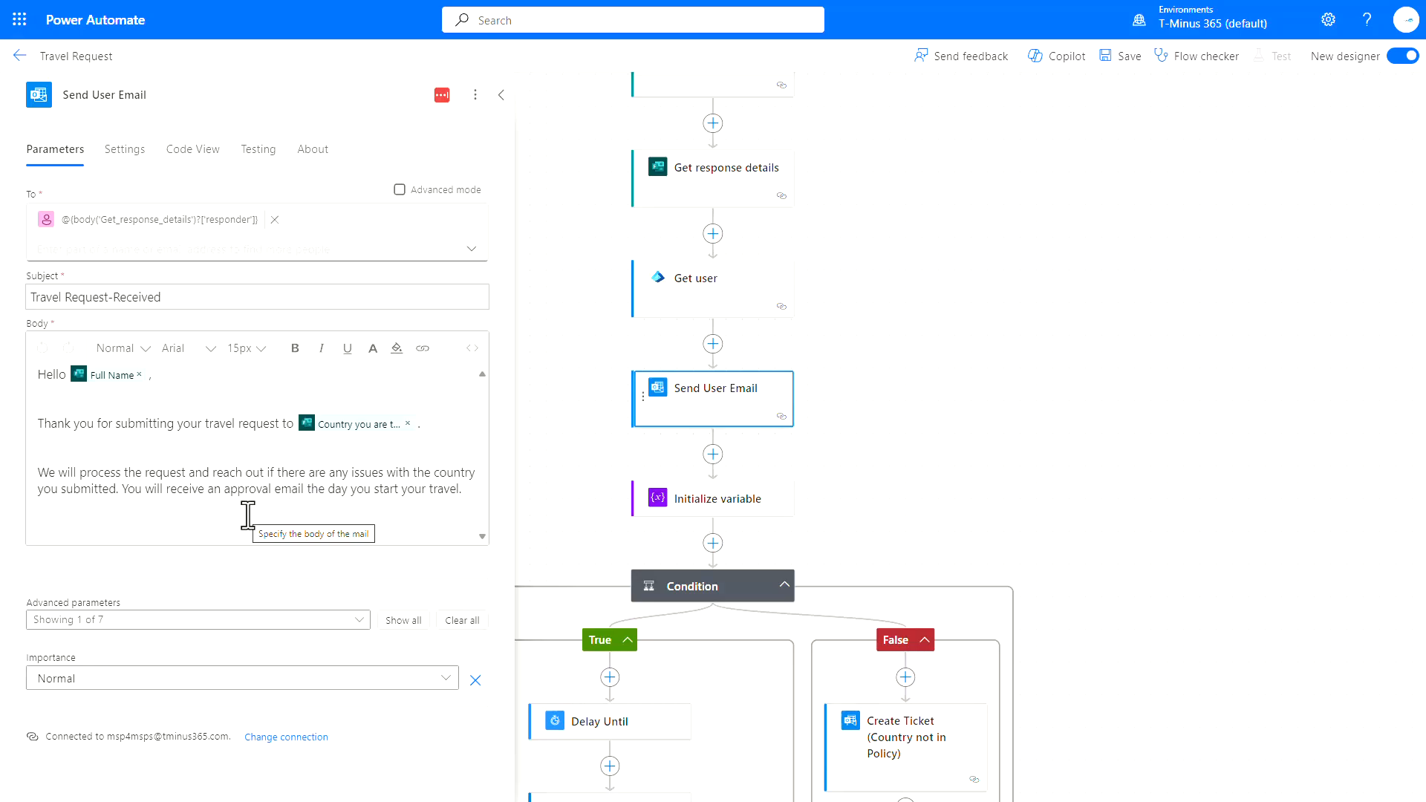
{"action": "left_click_drag", "start_coordinate": [913, 464], "coordinate": [1136, 310]}
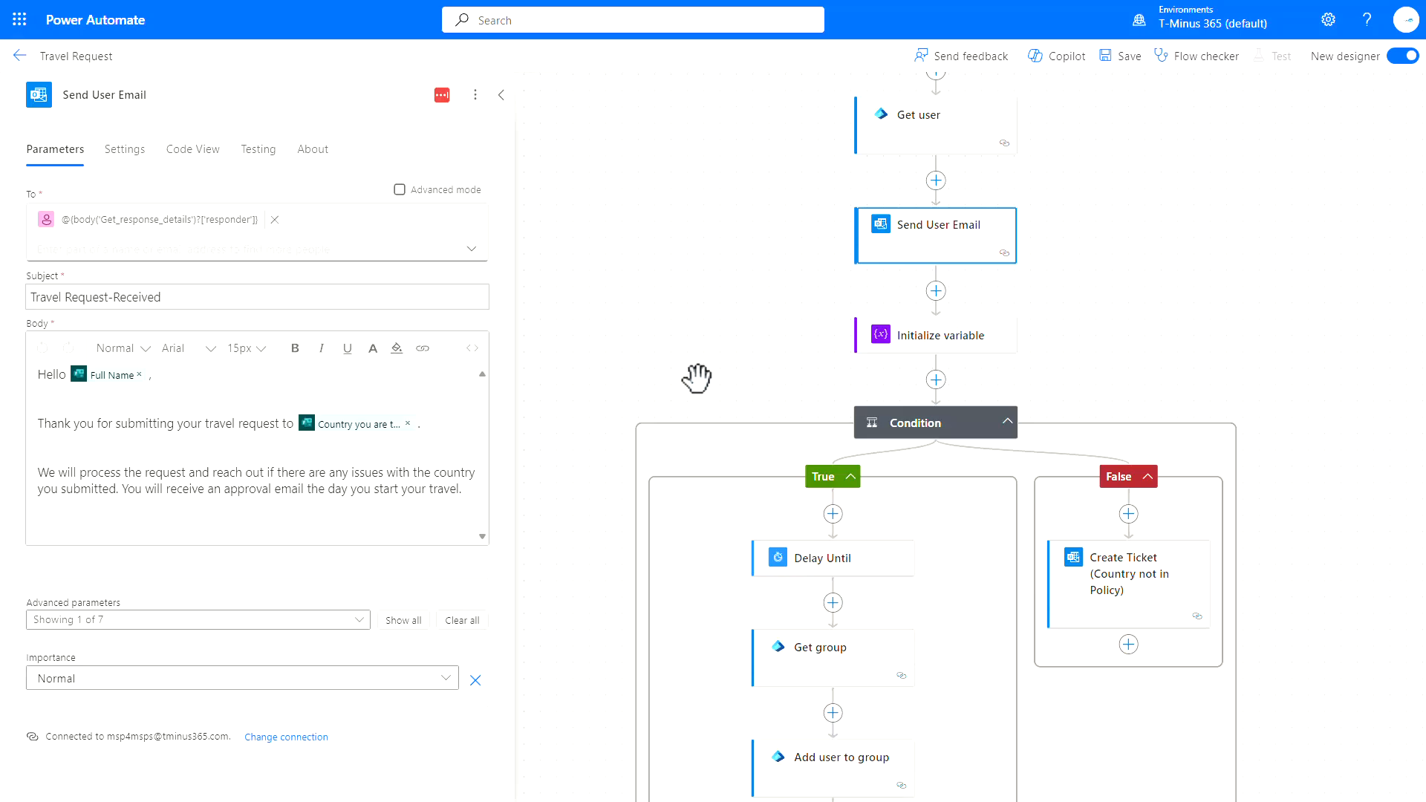
{"action": "left_click_drag", "start_coordinate": [694, 381], "coordinate": [733, 319]}
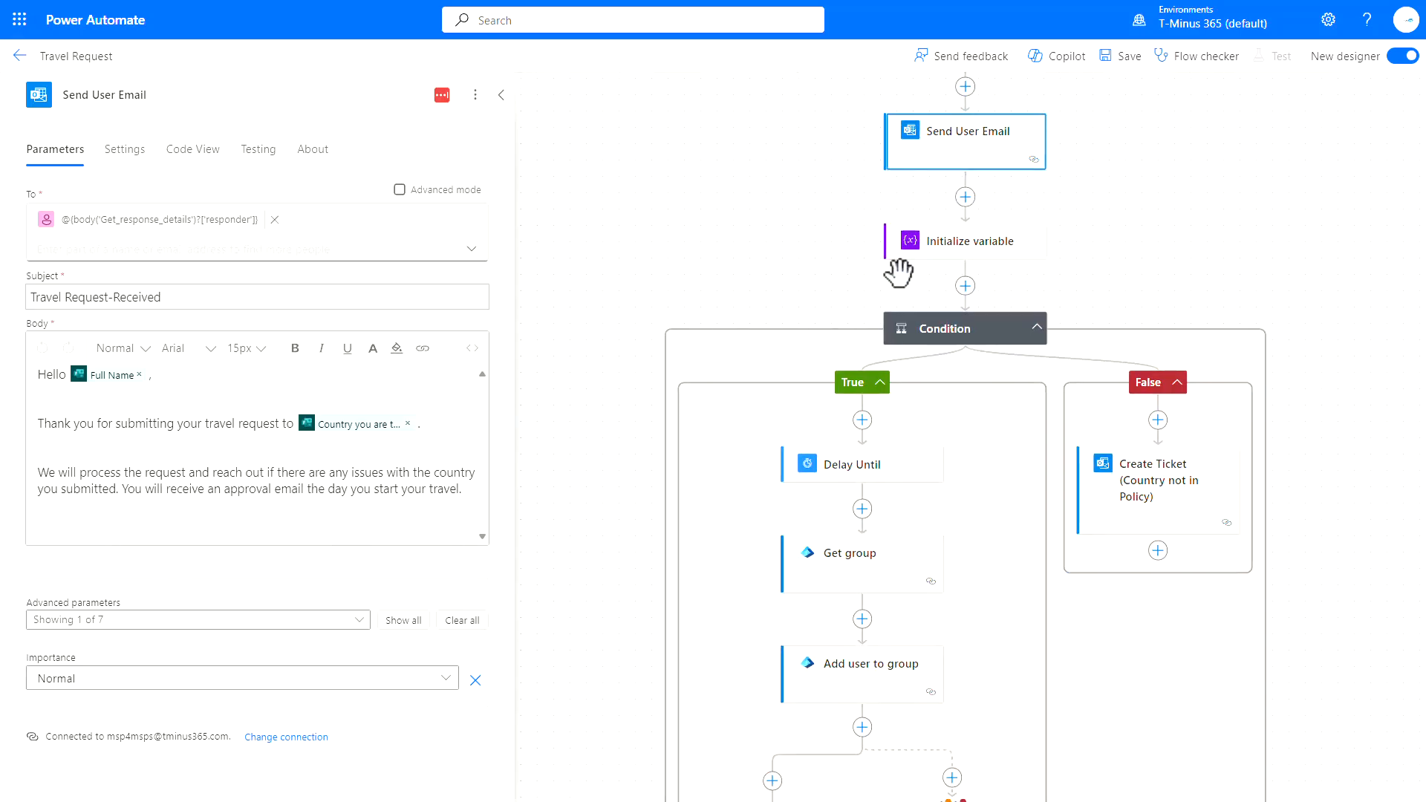
Open the "Initialize variable" action and review the country list in the ApprovedCountries array value
{"action": "left_click", "coordinate": [910, 249]}
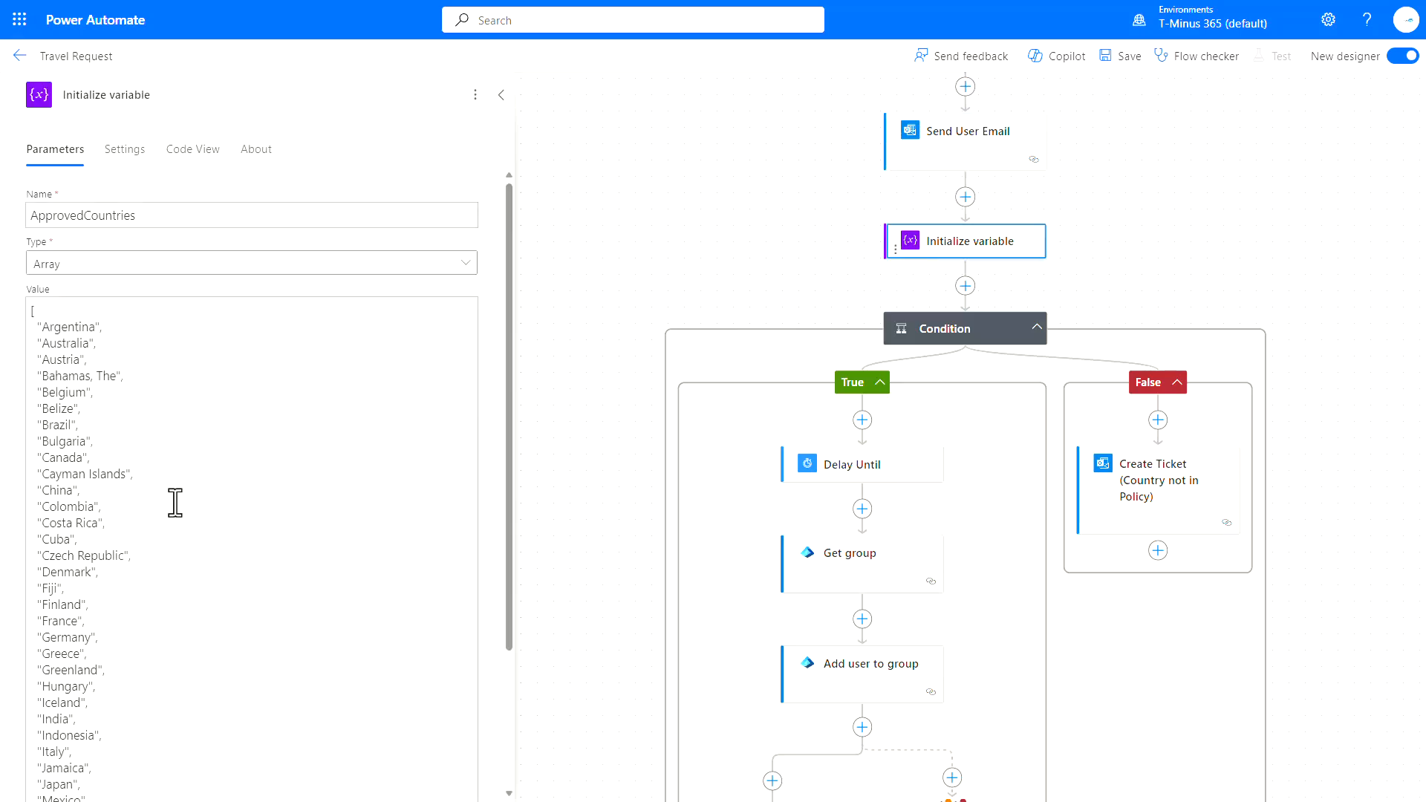
{"action": "scroll", "coordinate": [175, 503], "scroll_direction": "down", "scroll_amount": 3}
{"action": "scroll", "coordinate": [176, 504], "scroll_direction": "up", "scroll_amount": 3}
{"action": "scroll", "coordinate": [175, 505], "scroll_direction": "down", "scroll_amount": 3}
{"action": "left_click", "coordinate": [118, 572]}
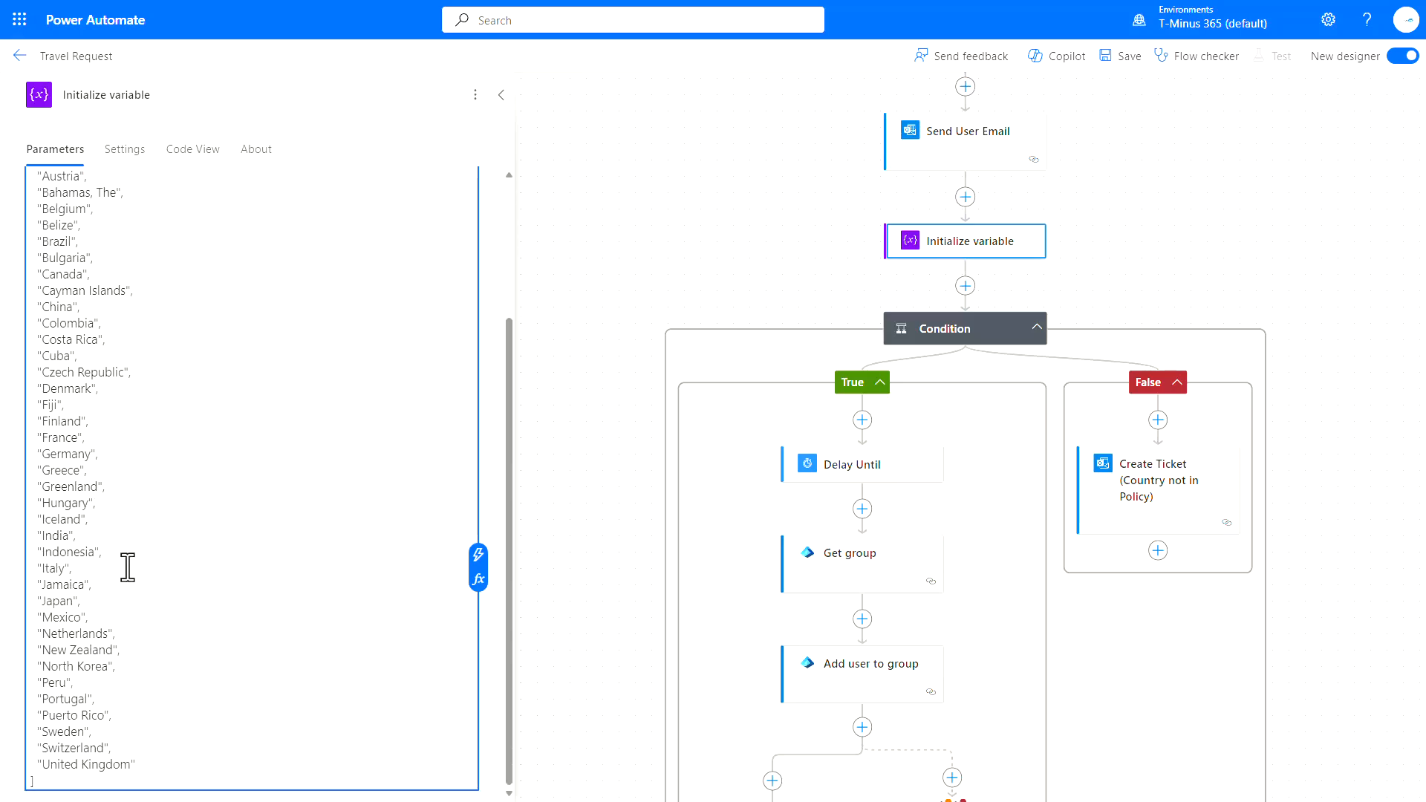
Look through the ApprovedCountries list, then check the time zone in the timestamp expression of the "Delay Until" action
{"action": "scroll", "coordinate": [128, 567], "scroll_direction": "up", "scroll_amount": 3}
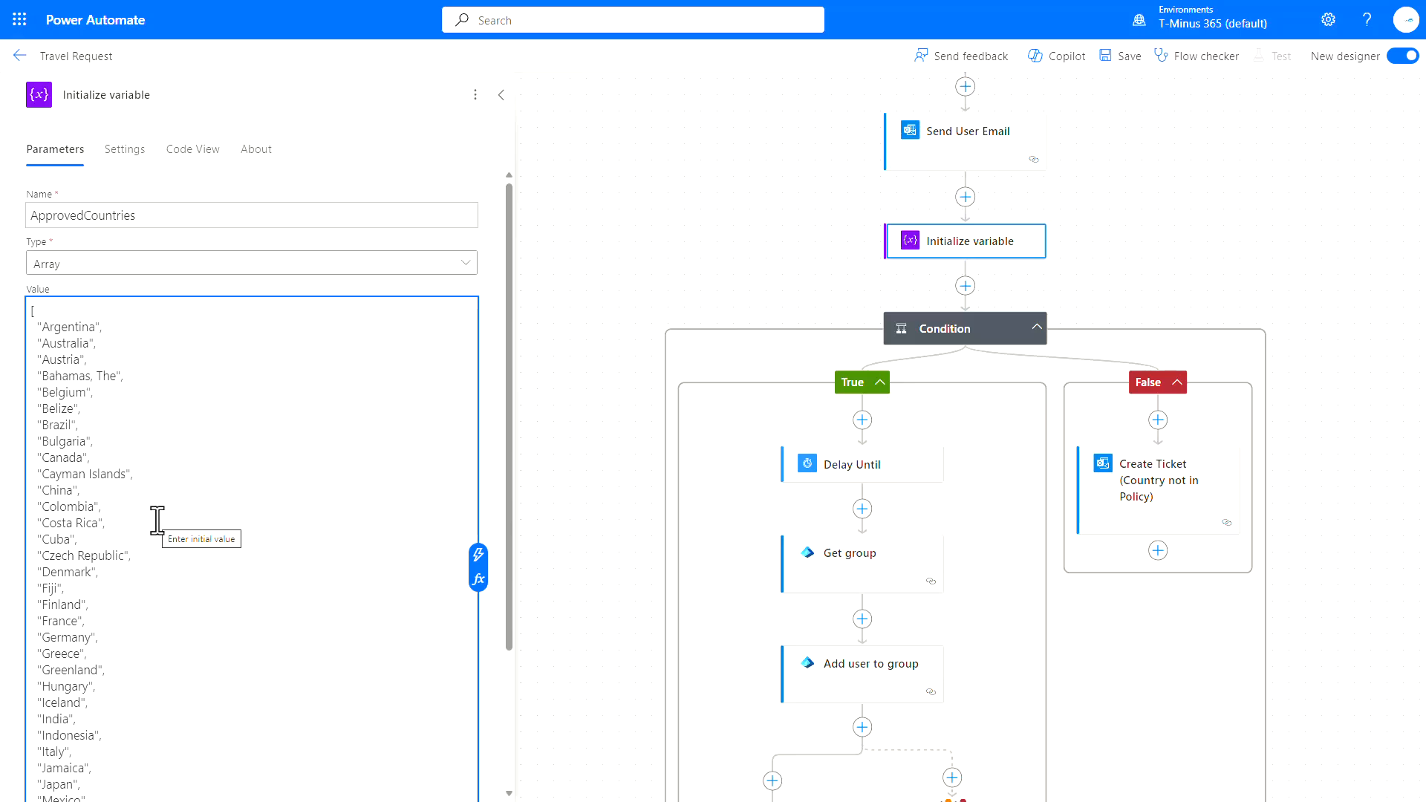
{"action": "scroll", "coordinate": [158, 520], "scroll_direction": "down", "scroll_amount": 3}
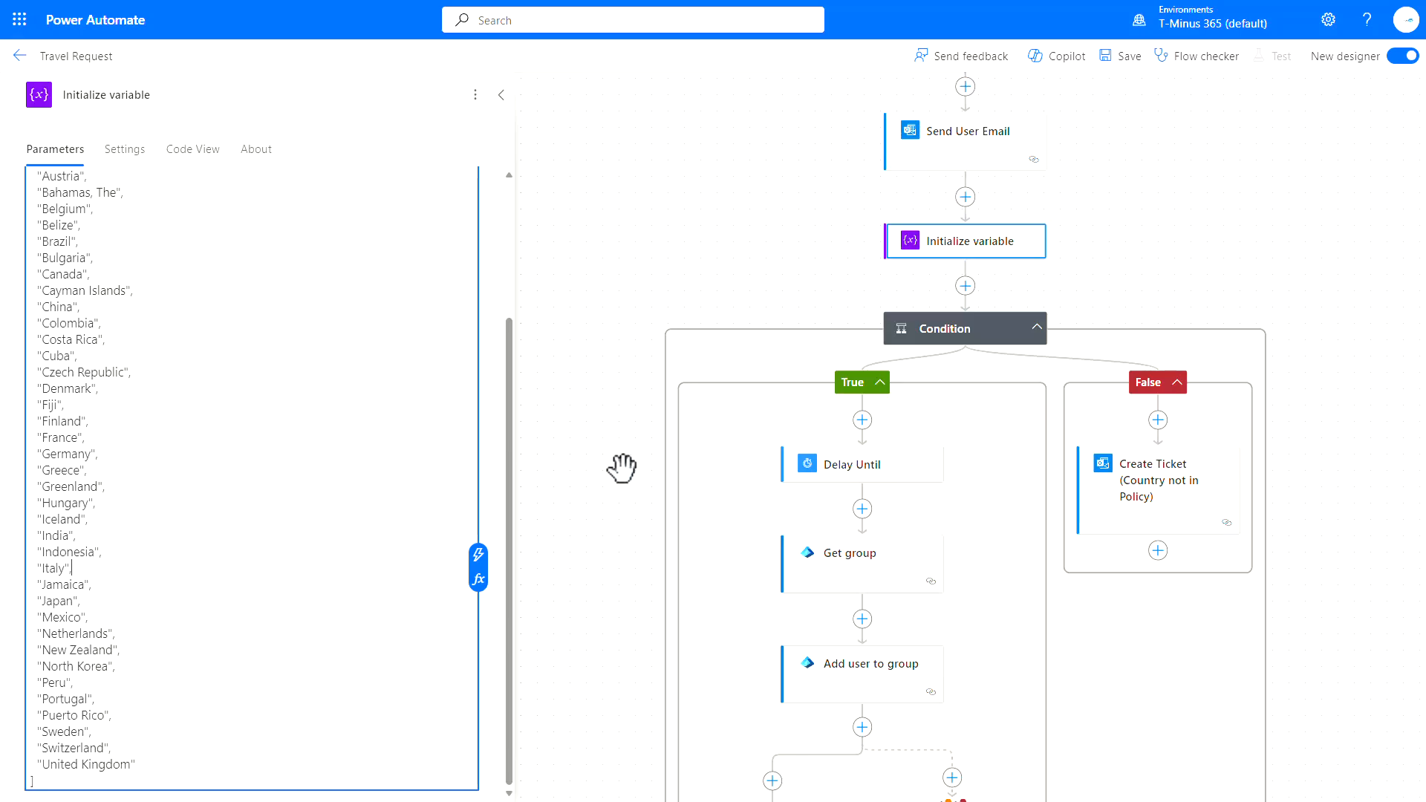
{"action": "left_click_drag", "start_coordinate": [1005, 468], "coordinate": [979, 414]}
{"action": "left_click", "coordinate": [876, 432]}
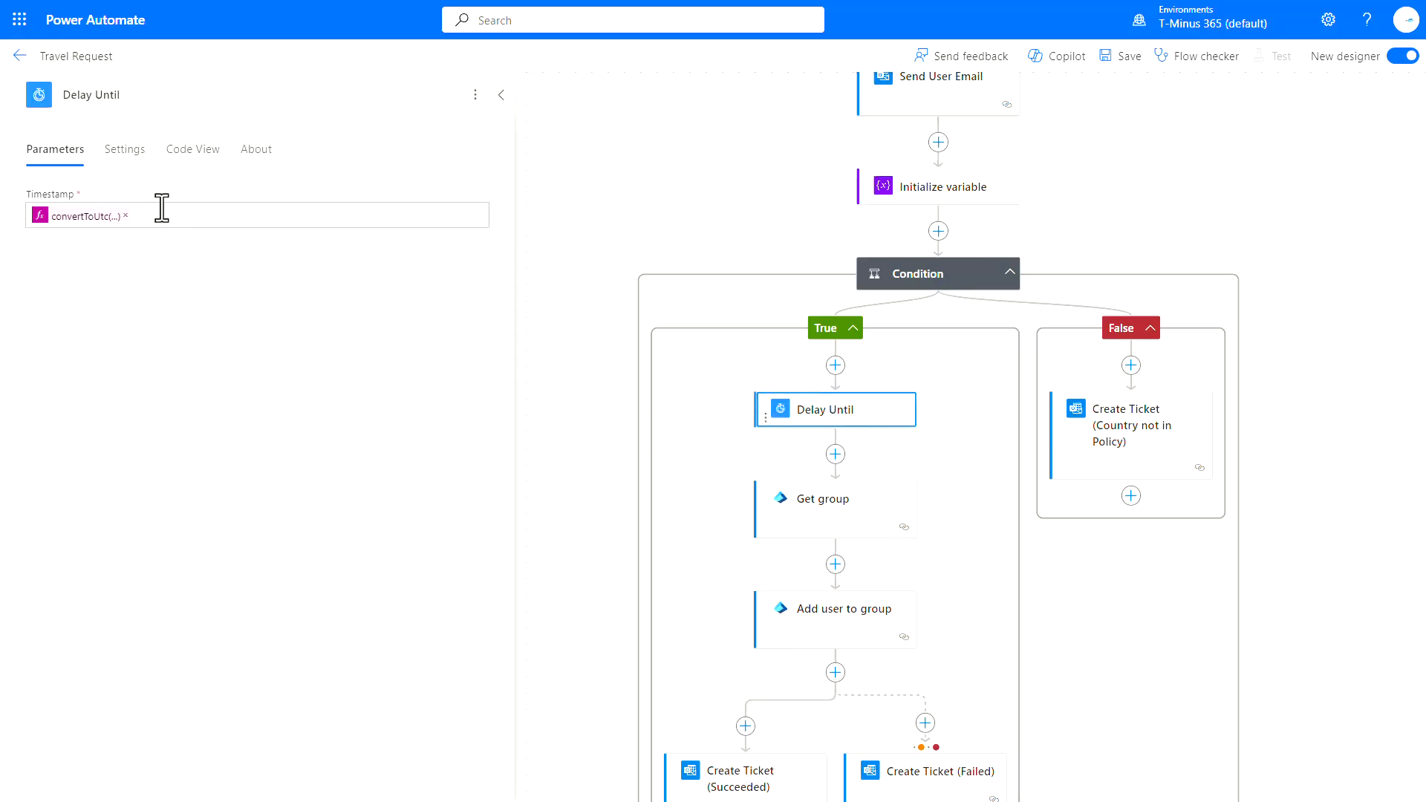
{"action": "left_click", "coordinate": [93, 216]}
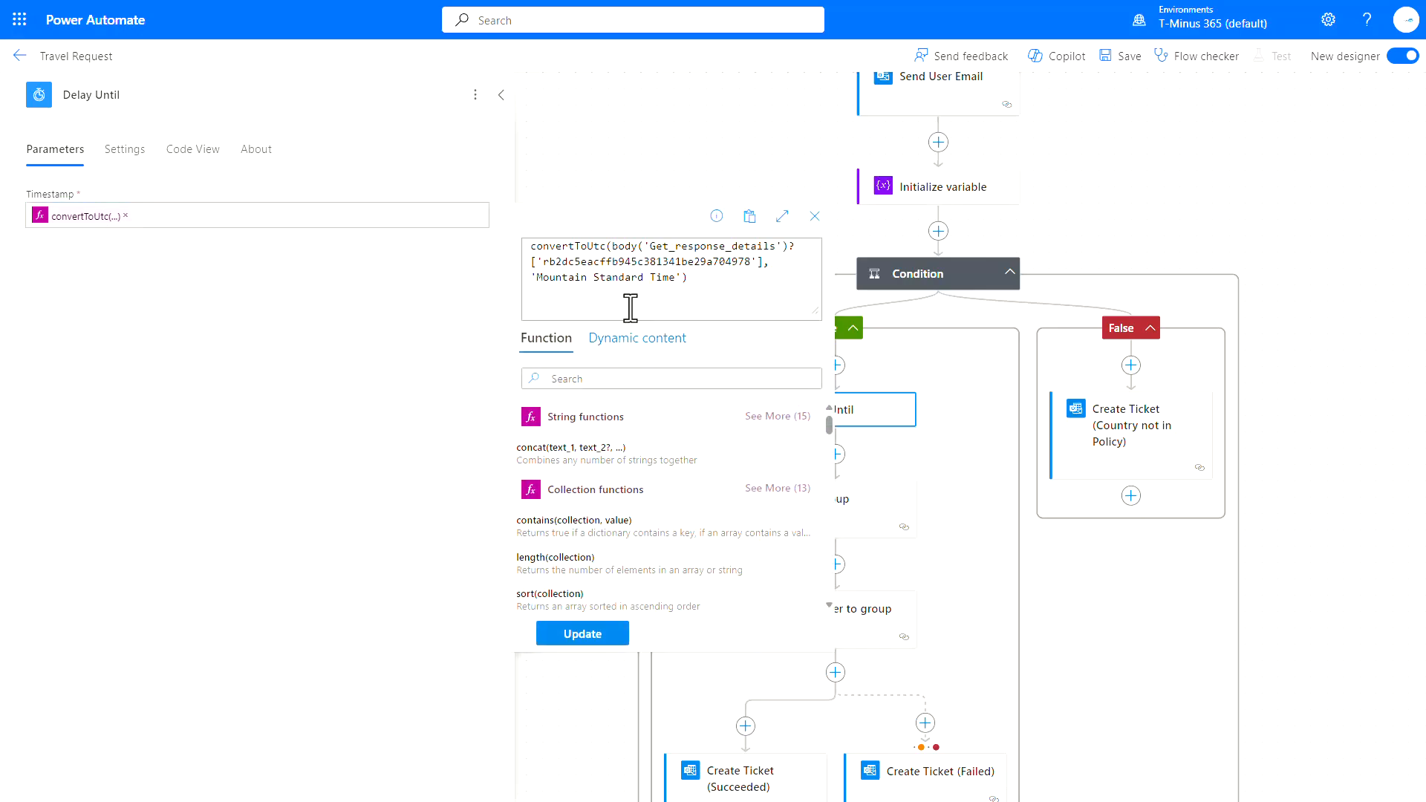
{"action": "left_click_drag", "start_coordinate": [538, 280], "coordinate": [677, 280]}
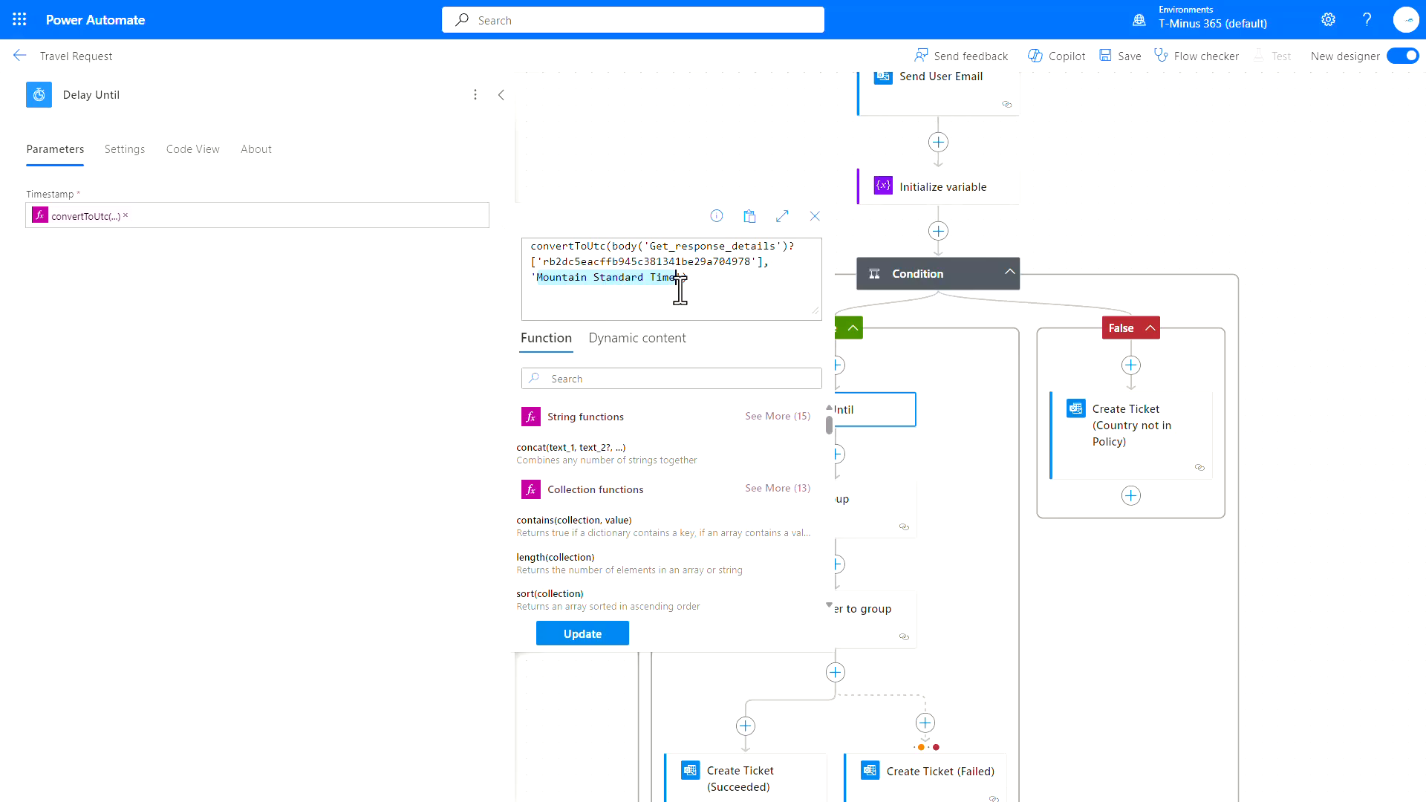
{"action": "left_click", "coordinate": [969, 412]}
Open the "Get group" action and select its Group Id value to check which group it targets
{"action": "left_click", "coordinate": [879, 520]}
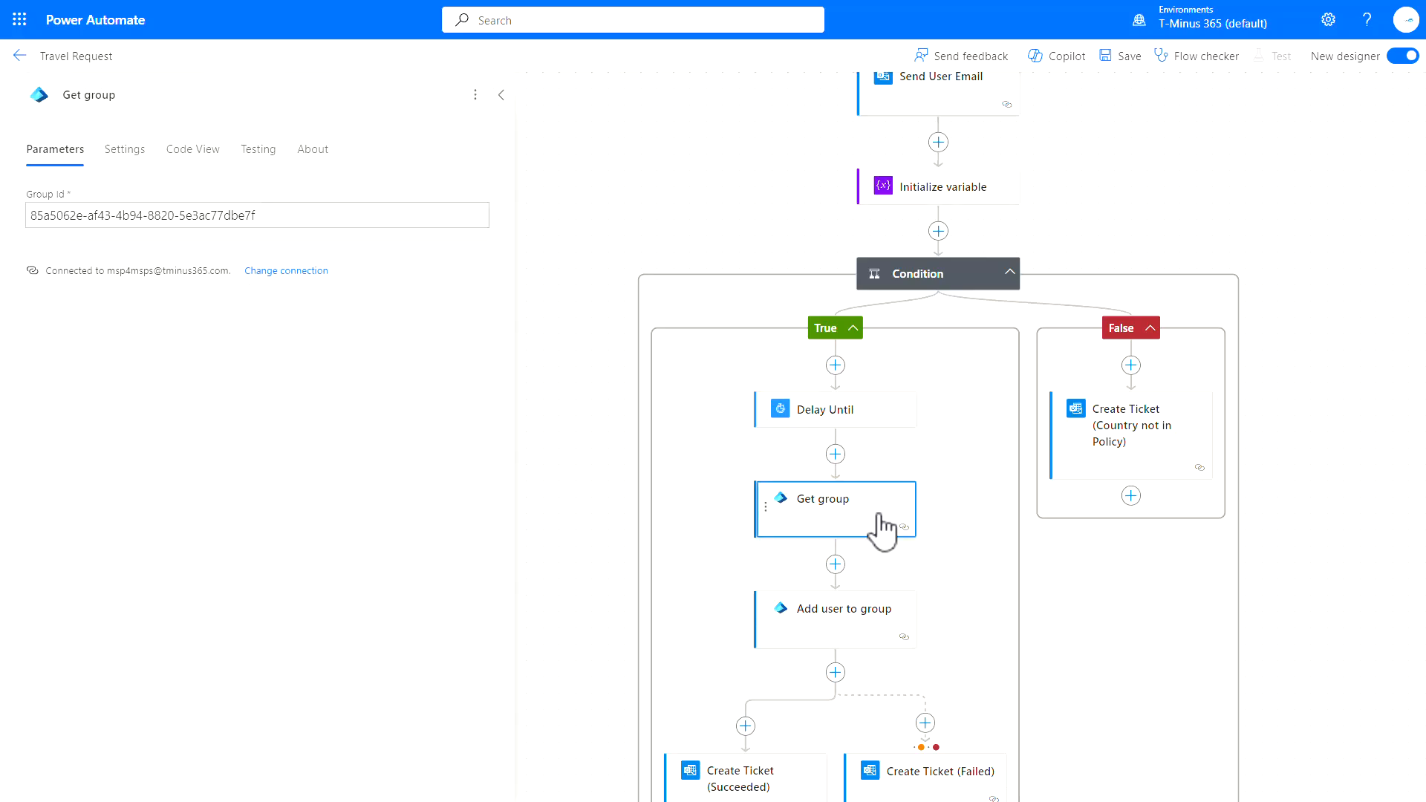
{"action": "left_click", "coordinate": [309, 215]}
{"action": "key", "text": "ctrl+a"}
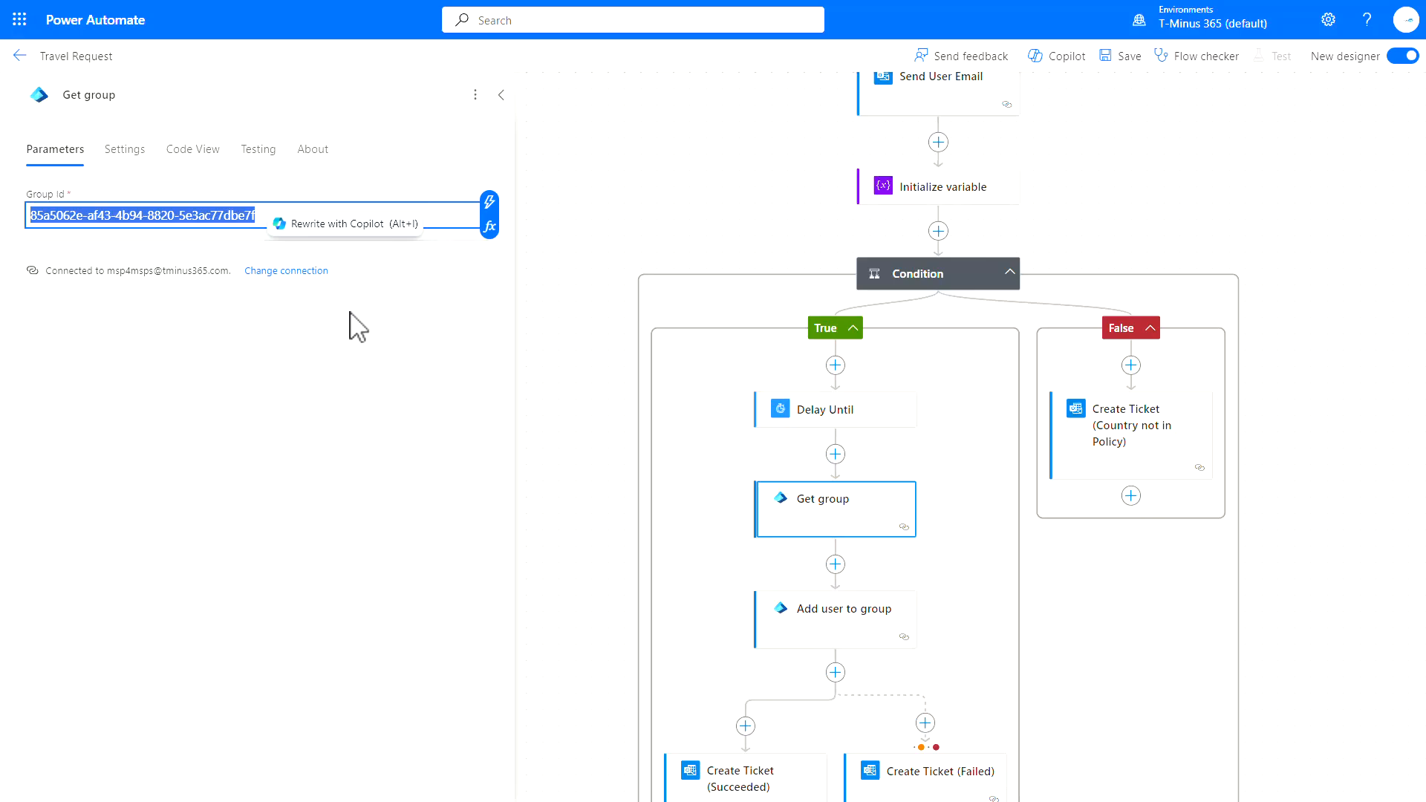
Review the User Id and Group Id parameters of the "Add user to group" action, then close its details
{"action": "left_click_drag", "start_coordinate": [604, 567], "coordinate": [614, 398]}
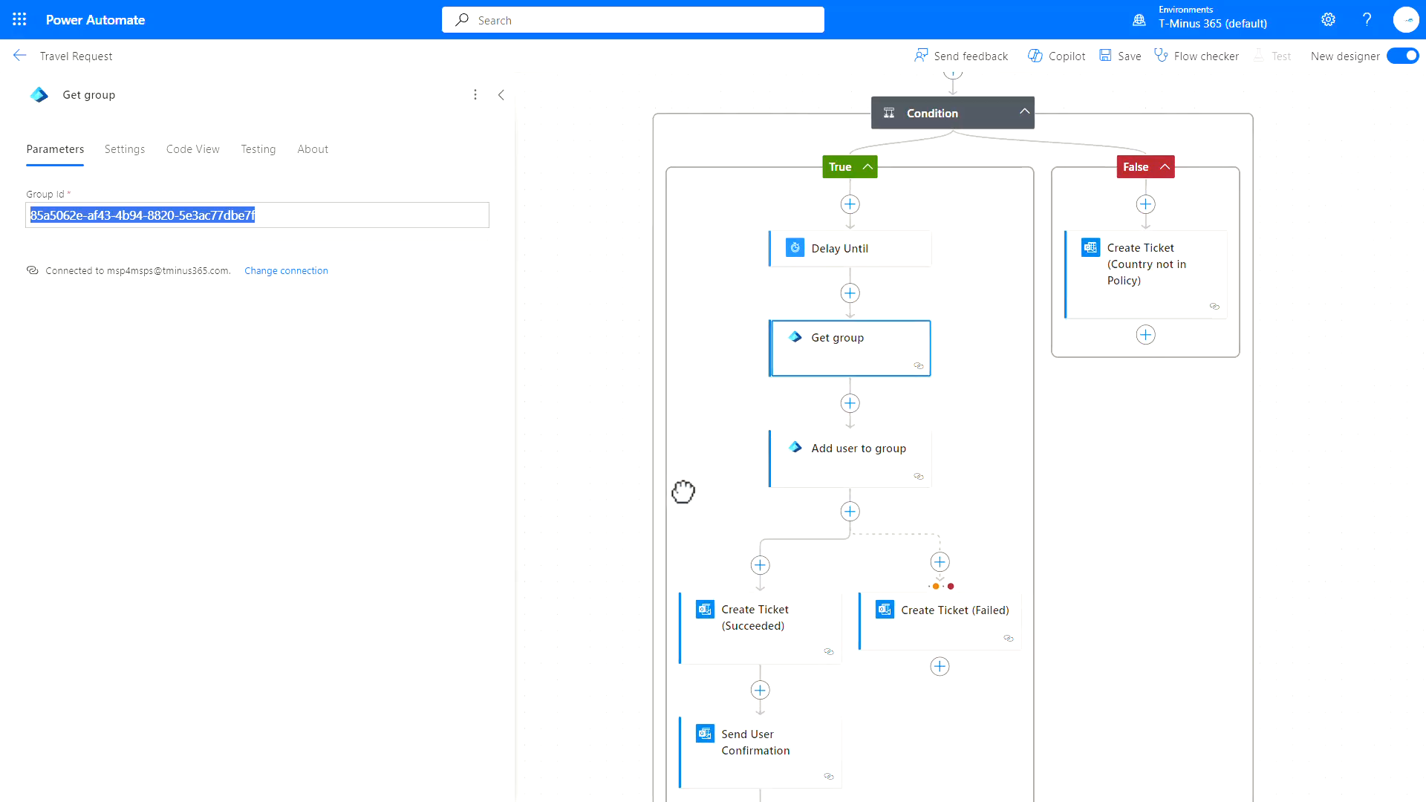
{"action": "left_click_drag", "start_coordinate": [683, 491], "coordinate": [669, 414]}
{"action": "left_click", "coordinate": [827, 392]}
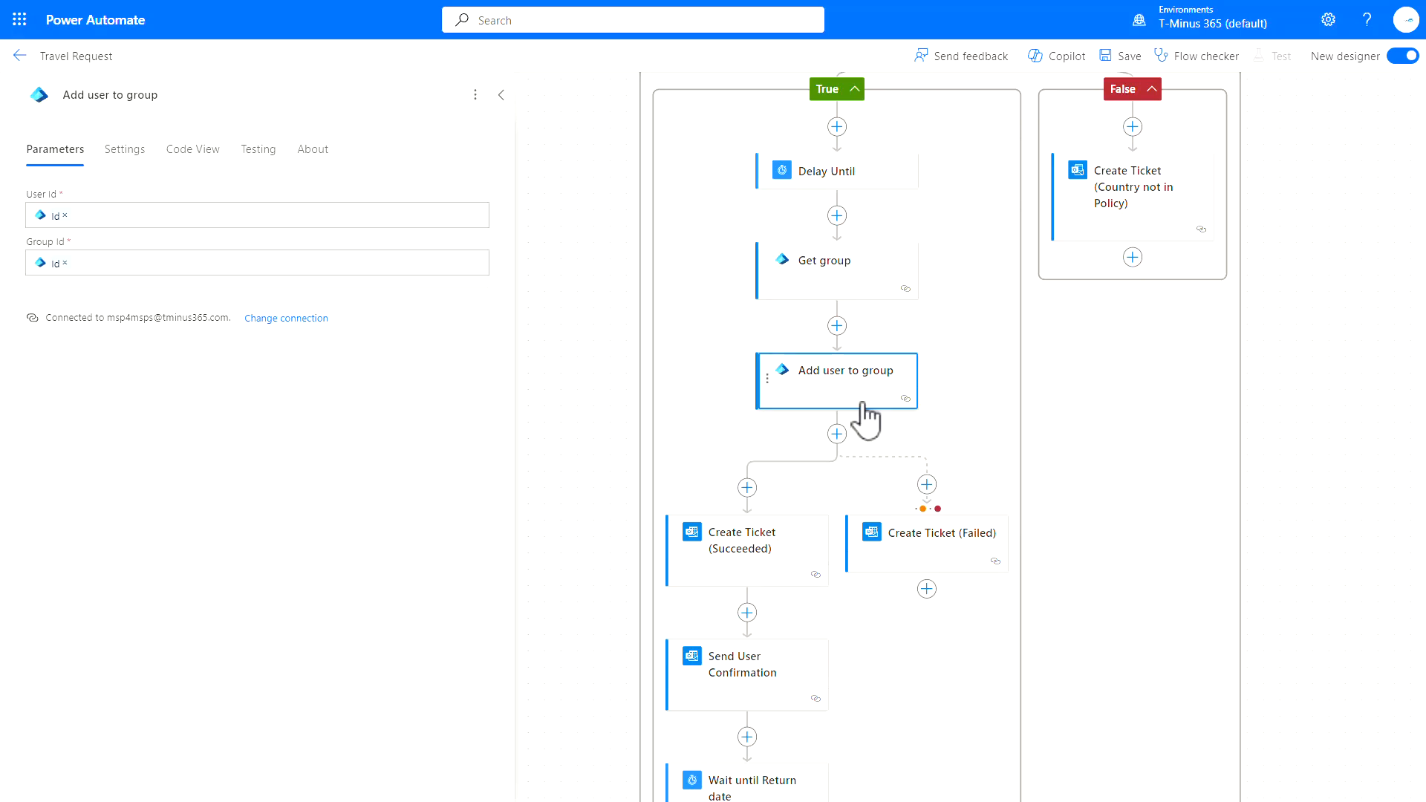
{"action": "left_click", "coordinate": [996, 398]}
{"action": "left_click_drag", "start_coordinate": [996, 398], "coordinate": [1020, 352]}
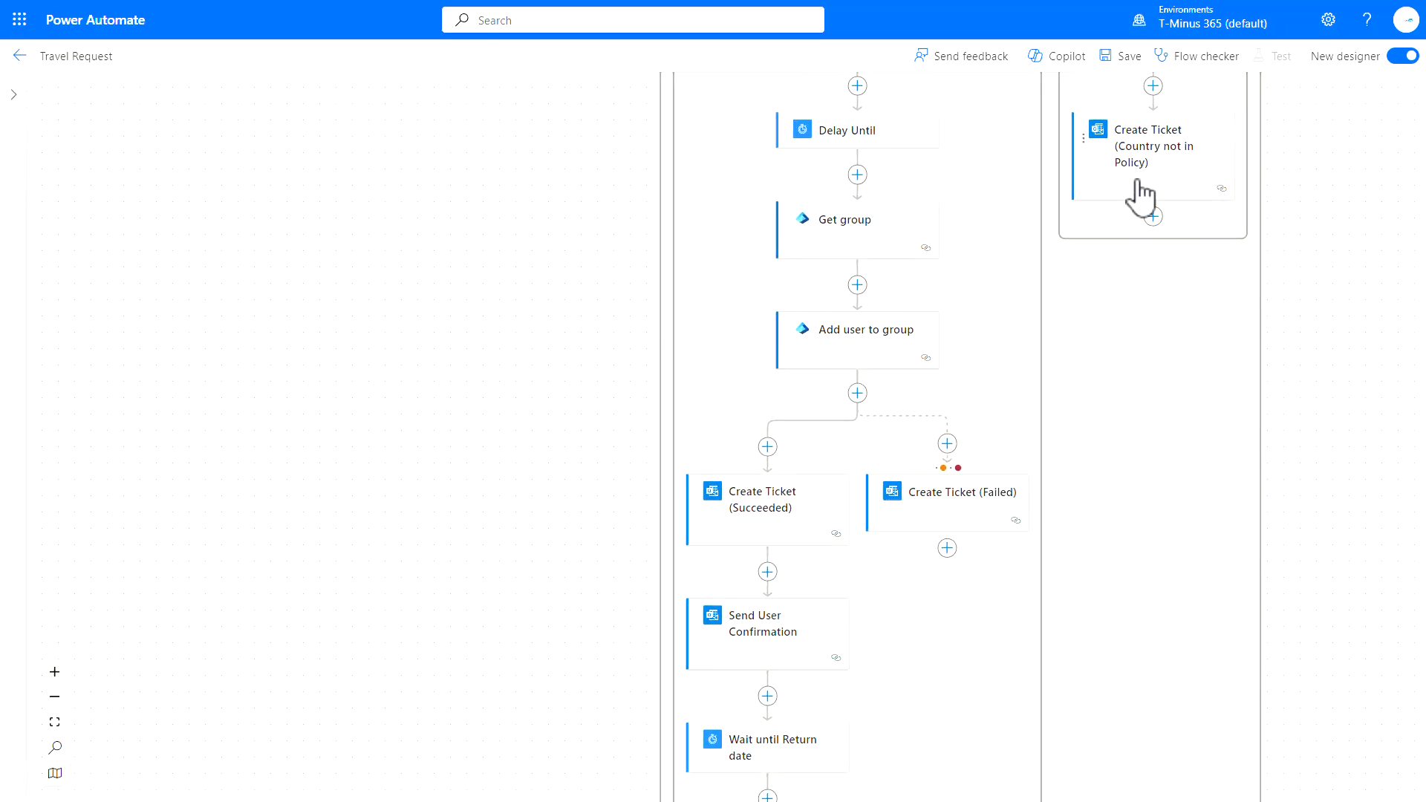
Open the "Create Ticket (Succeeded)" action and review the company name in its subject and body
{"action": "left_click", "coordinate": [753, 502]}
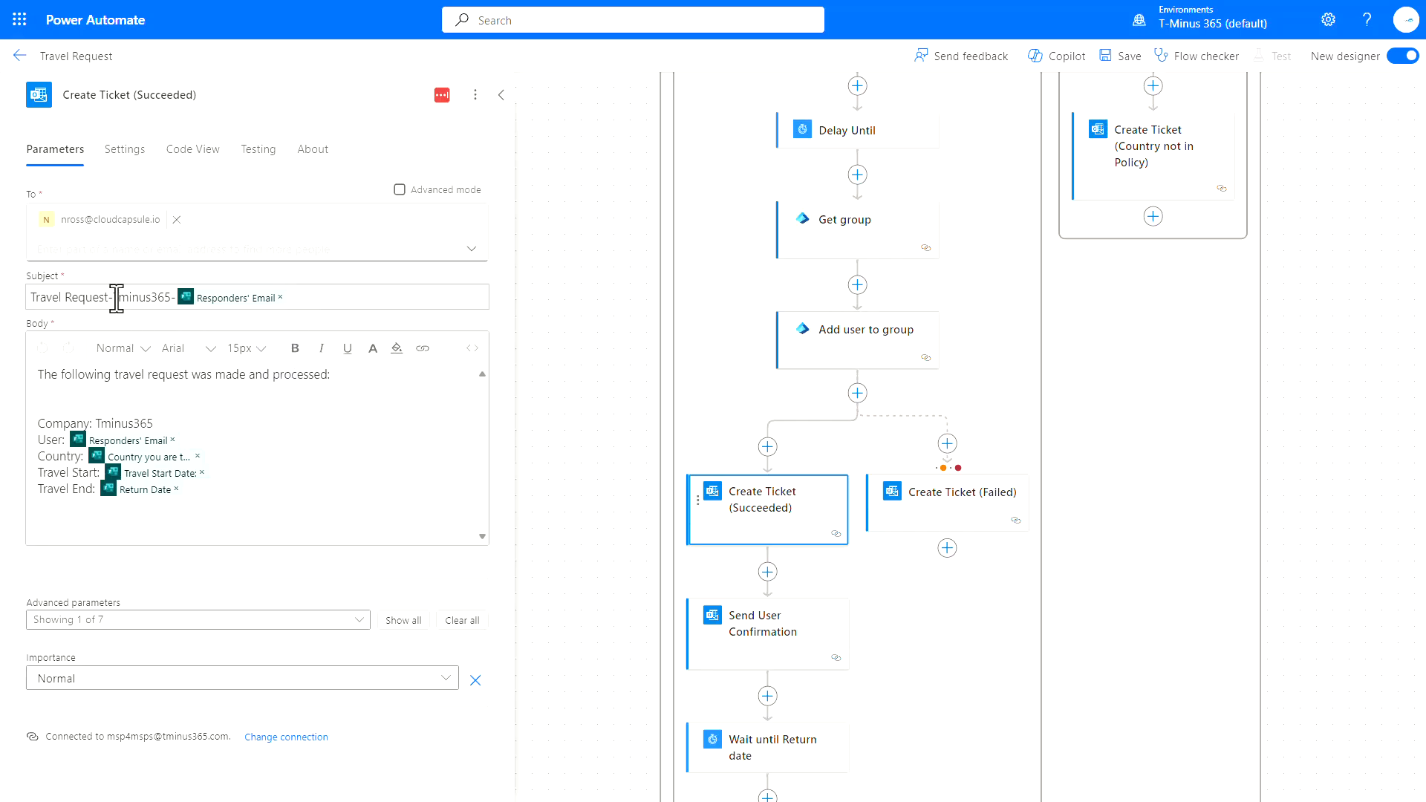
{"action": "left_click_drag", "start_coordinate": [116, 298], "coordinate": [172, 297]}
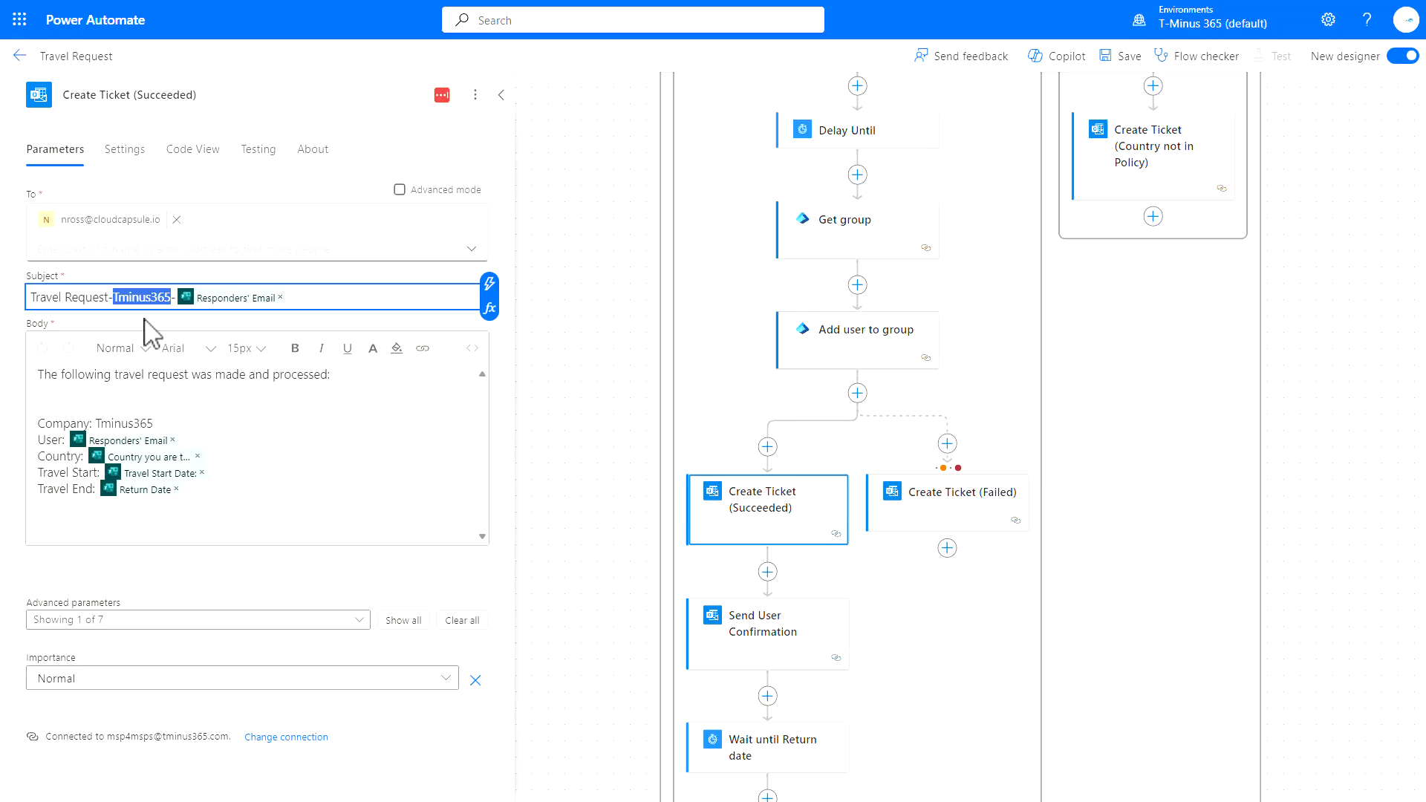
{"action": "left_click_drag", "start_coordinate": [177, 420], "coordinate": [101, 424]}
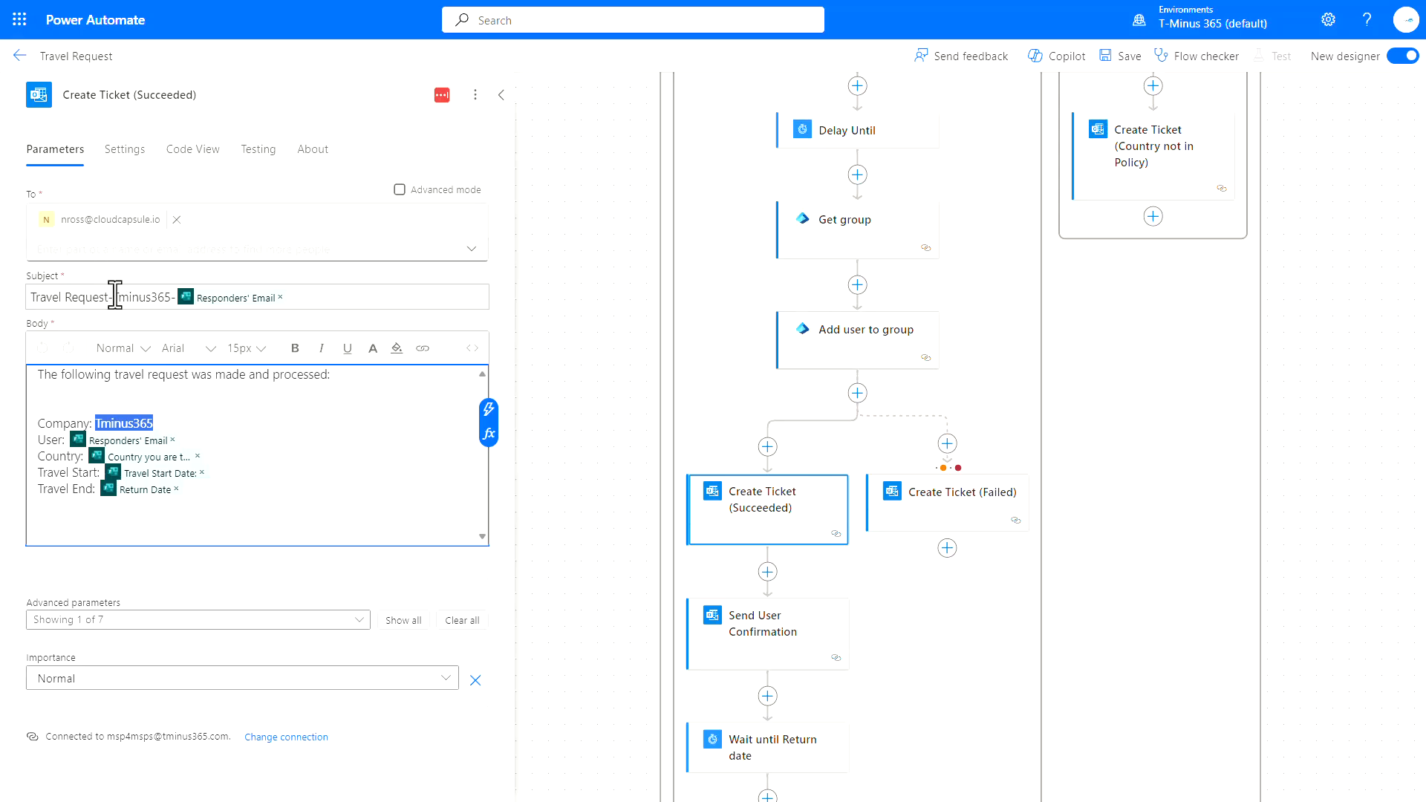
{"action": "left_click_drag", "start_coordinate": [111, 296], "coordinate": [156, 295]}
{"action": "left_click", "coordinate": [157, 294]}
{"action": "left_click", "coordinate": [178, 367]}
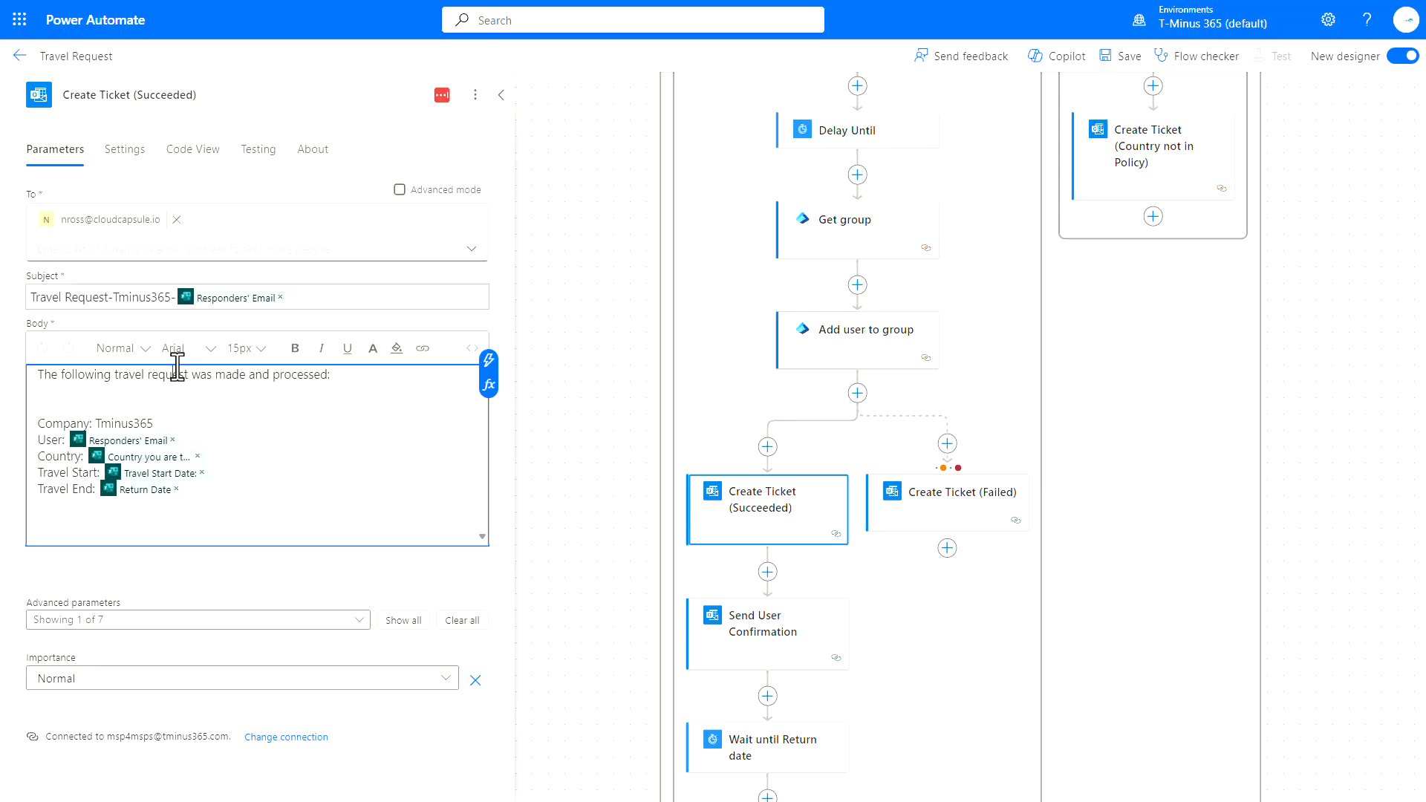
{"action": "left_click", "coordinate": [201, 395]}
Open the "Create Ticket (Failed)" action and review the travel request details in its email body
{"action": "left_click", "coordinate": [921, 516]}
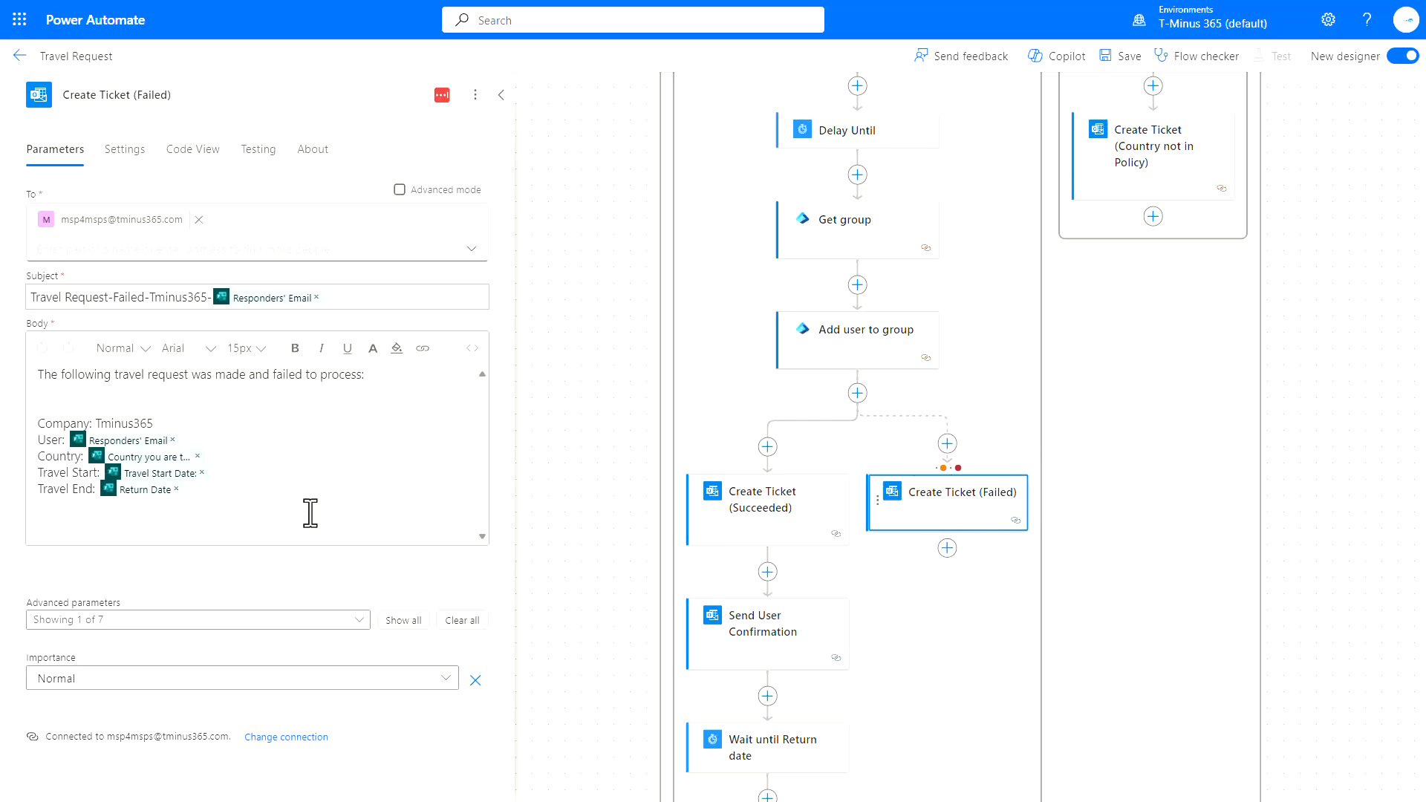
{"action": "left_click_drag", "start_coordinate": [134, 500], "coordinate": [11, 396]}
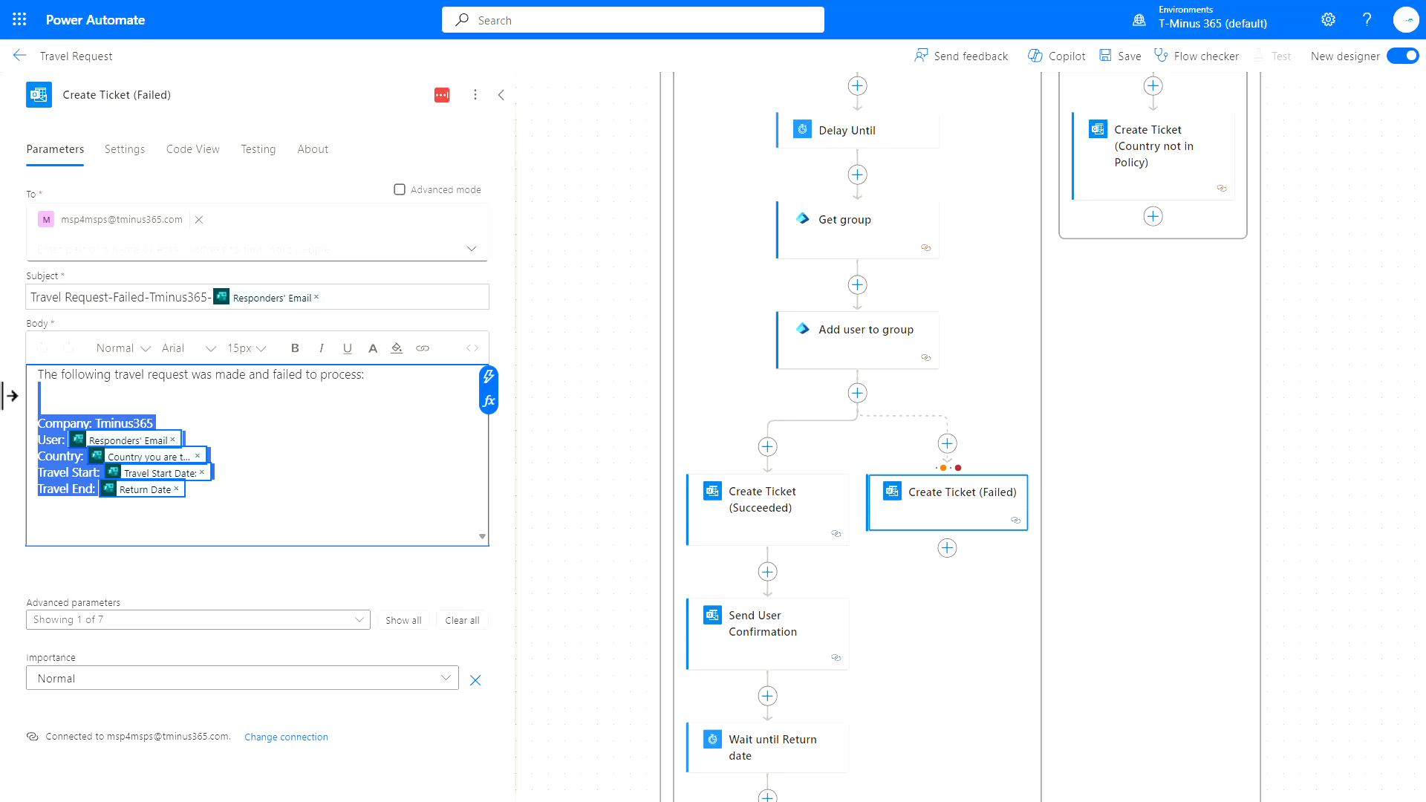
{"action": "left_click", "coordinate": [374, 446]}
Open the "Send User Confirmation" action and review its approval email and the actions that follow it
{"action": "scroll", "coordinate": [773, 523], "scroll_direction": "down", "scroll_amount": 2}
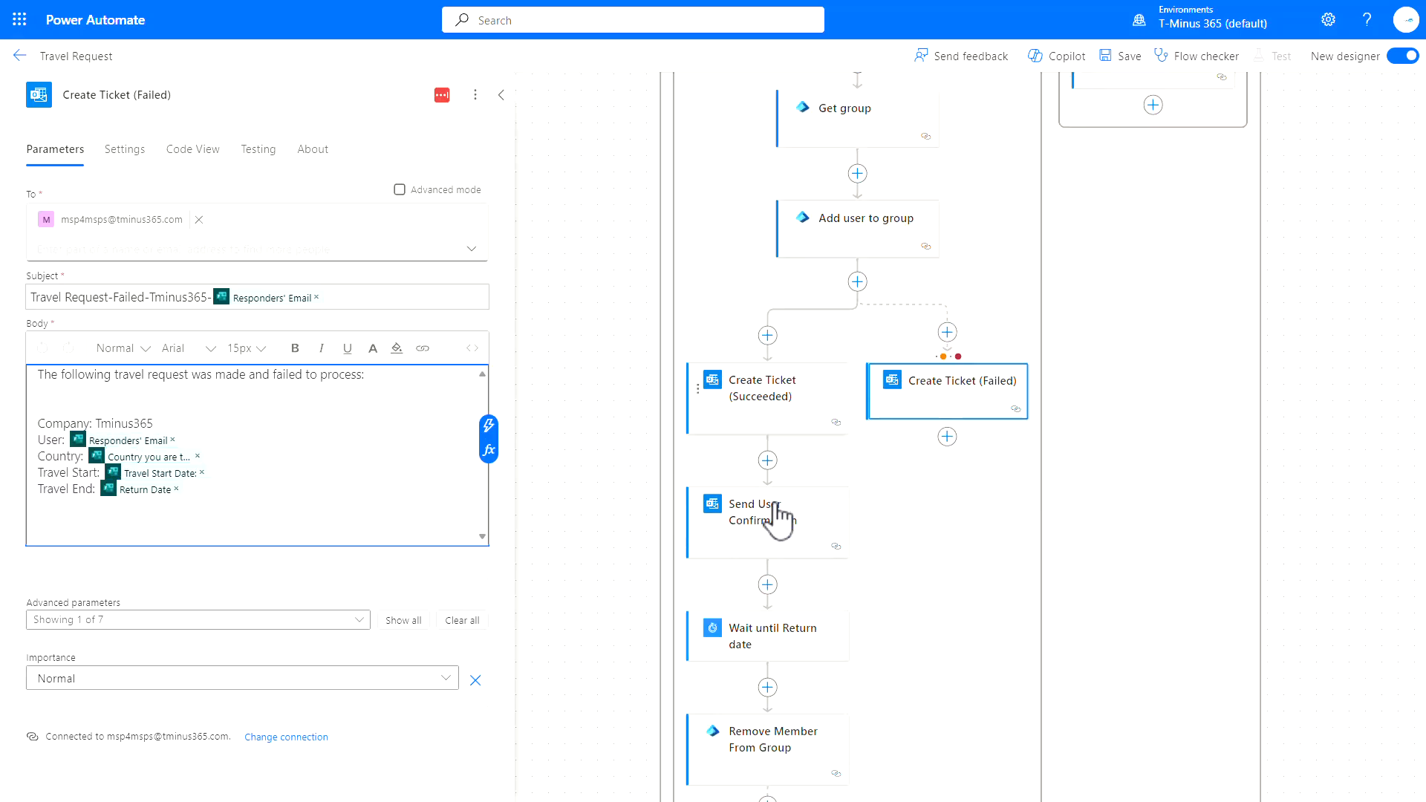
{"action": "left_click", "coordinate": [776, 516]}
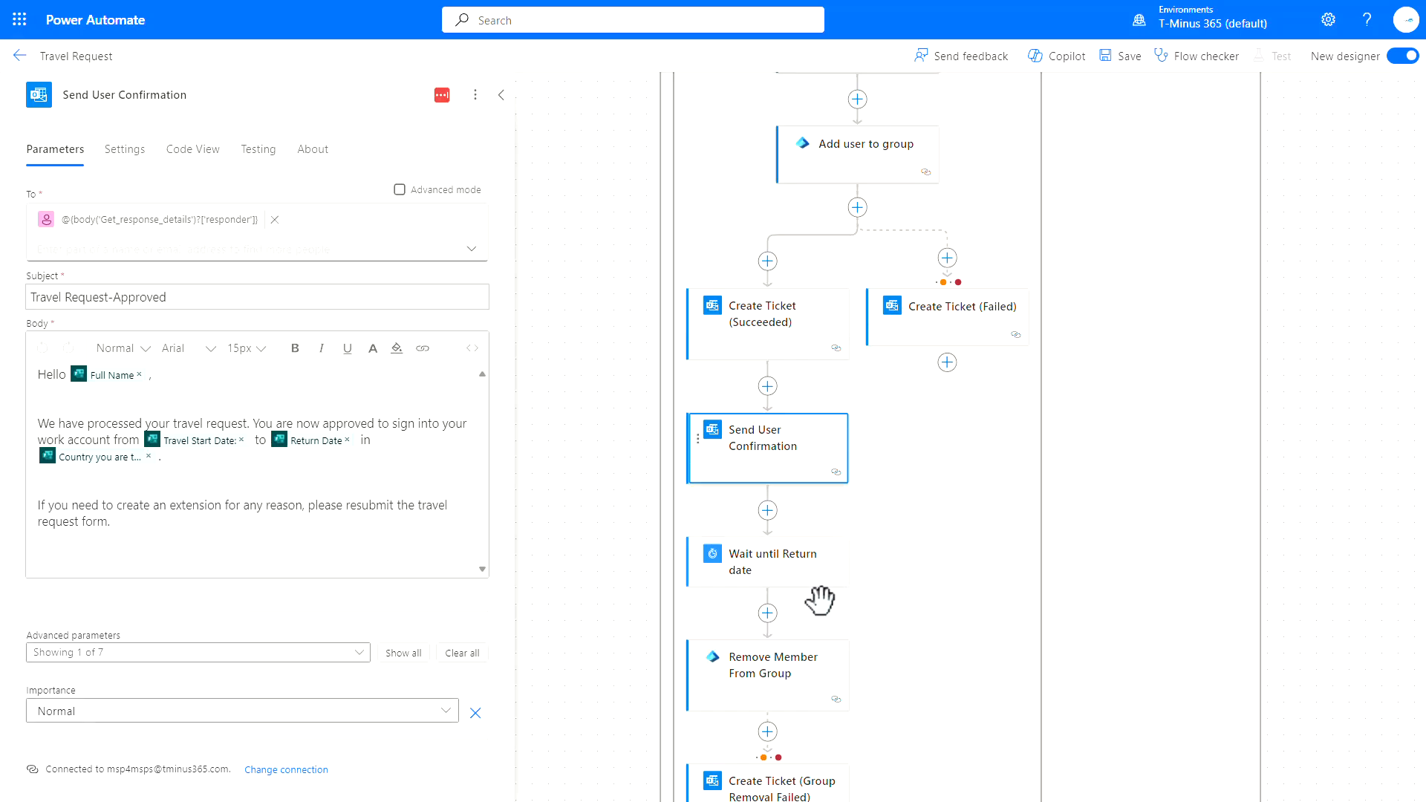
{"action": "scroll", "coordinate": [777, 598], "scroll_direction": "down", "scroll_amount": 1}
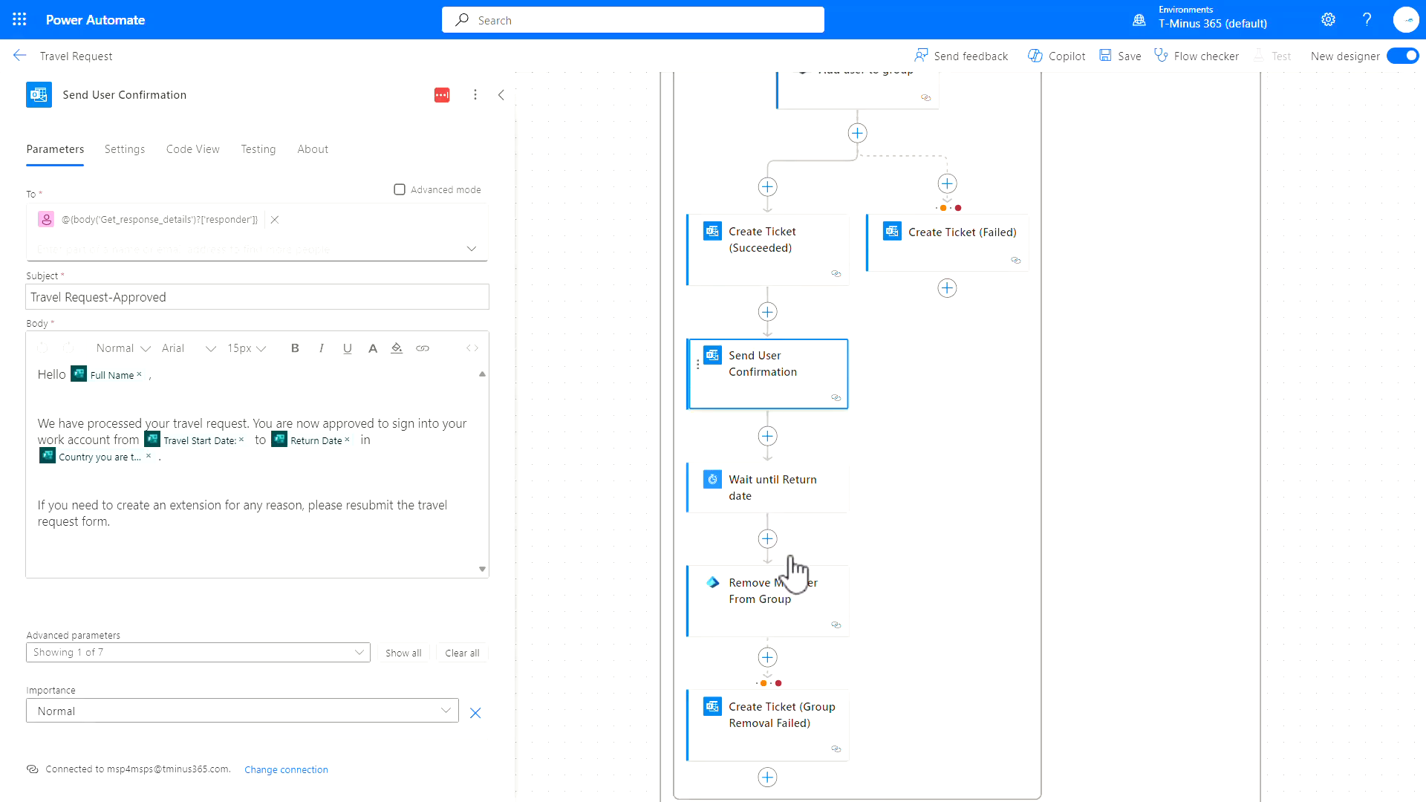
Open the "Wait until Return date" action, inspect its timestamp conversion expression and close the expression editor
{"action": "left_click", "coordinate": [787, 496]}
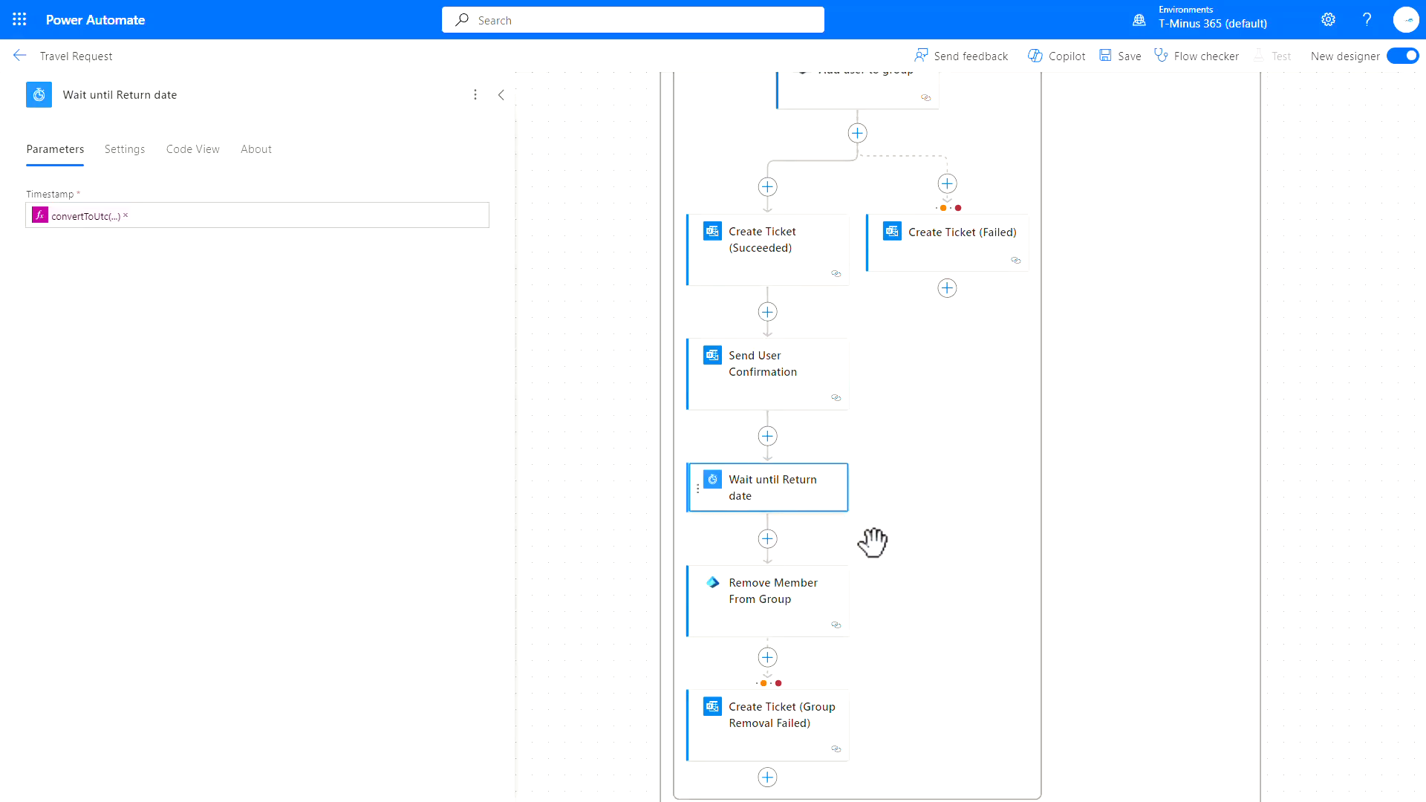
{"action": "scroll", "coordinate": [763, 636], "scroll_direction": "up", "scroll_amount": 3}
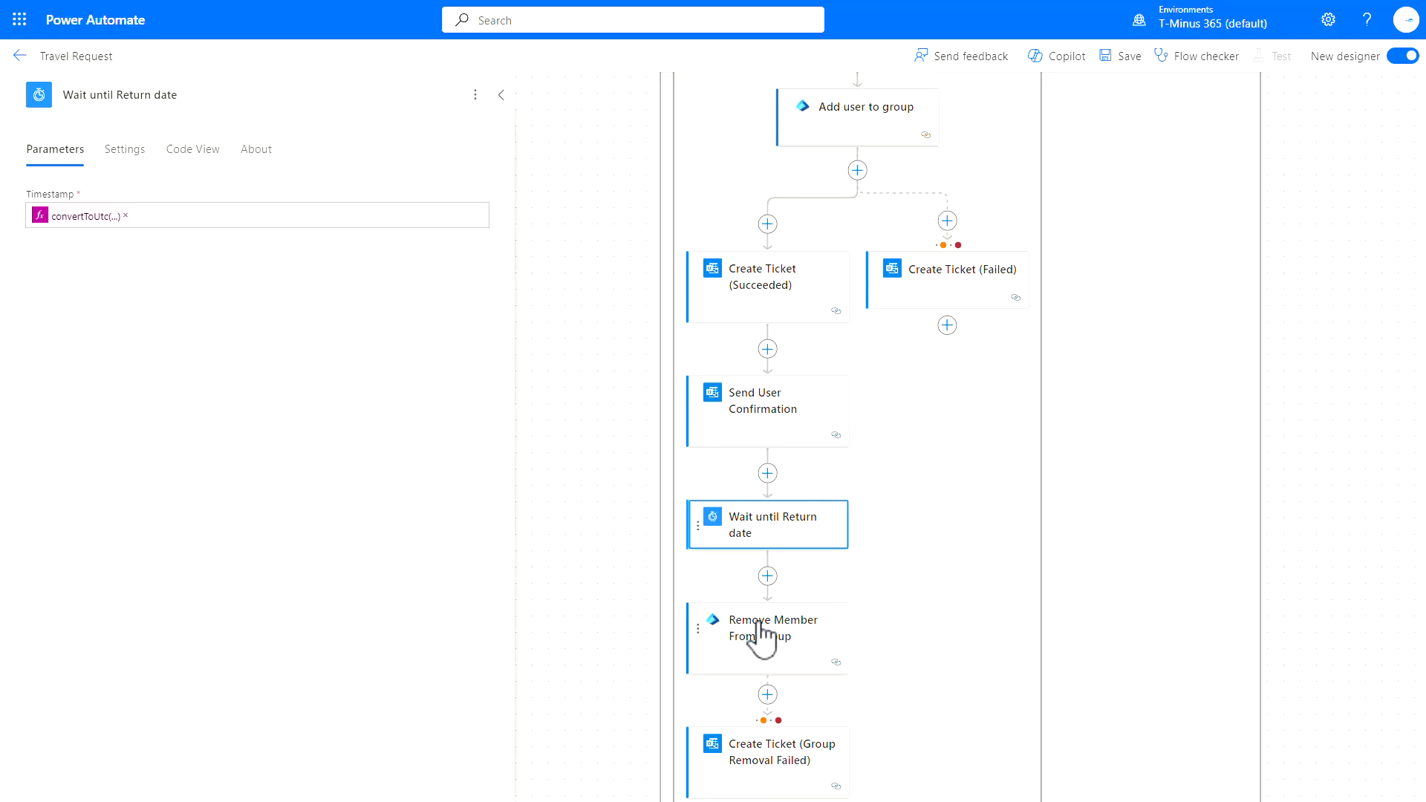
{"action": "left_click", "coordinate": [72, 217]}
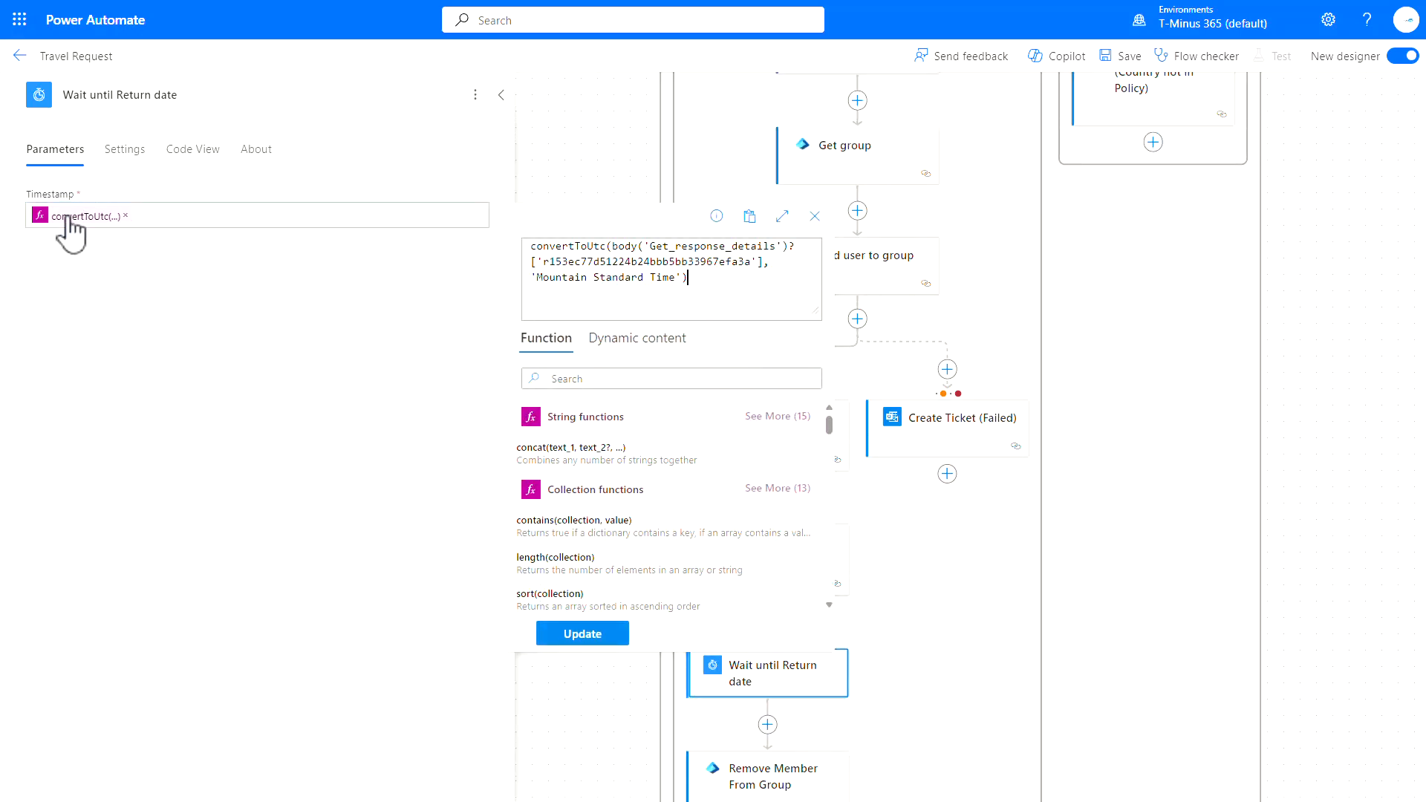
{"action": "left_click", "coordinate": [342, 424]}
Review the IDs in "Remove Member From Group" and the email in "Create Ticket (Group Removal Failed)"
{"action": "scroll", "coordinate": [801, 542], "scroll_direction": "down", "scroll_amount": 4}
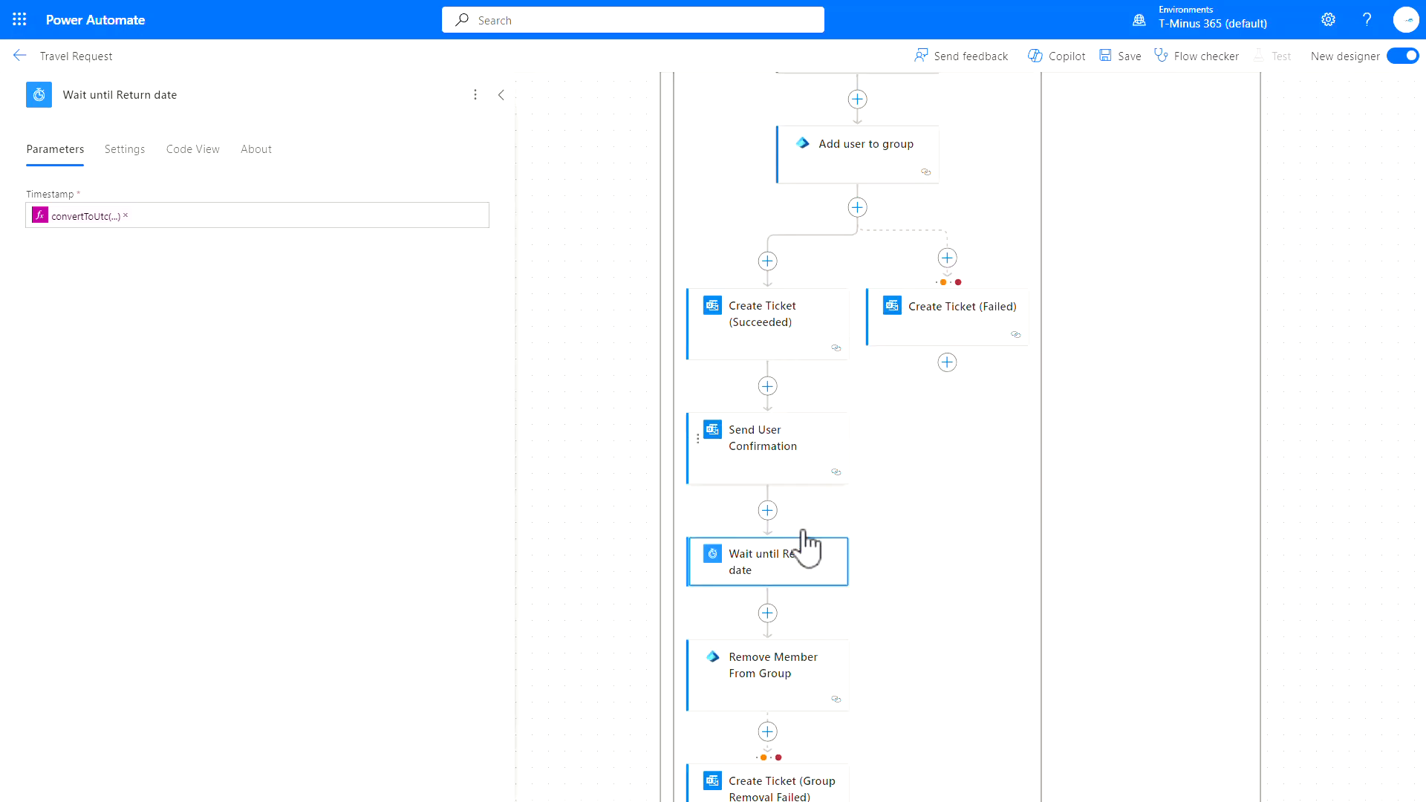
{"action": "left_click", "coordinate": [810, 555]}
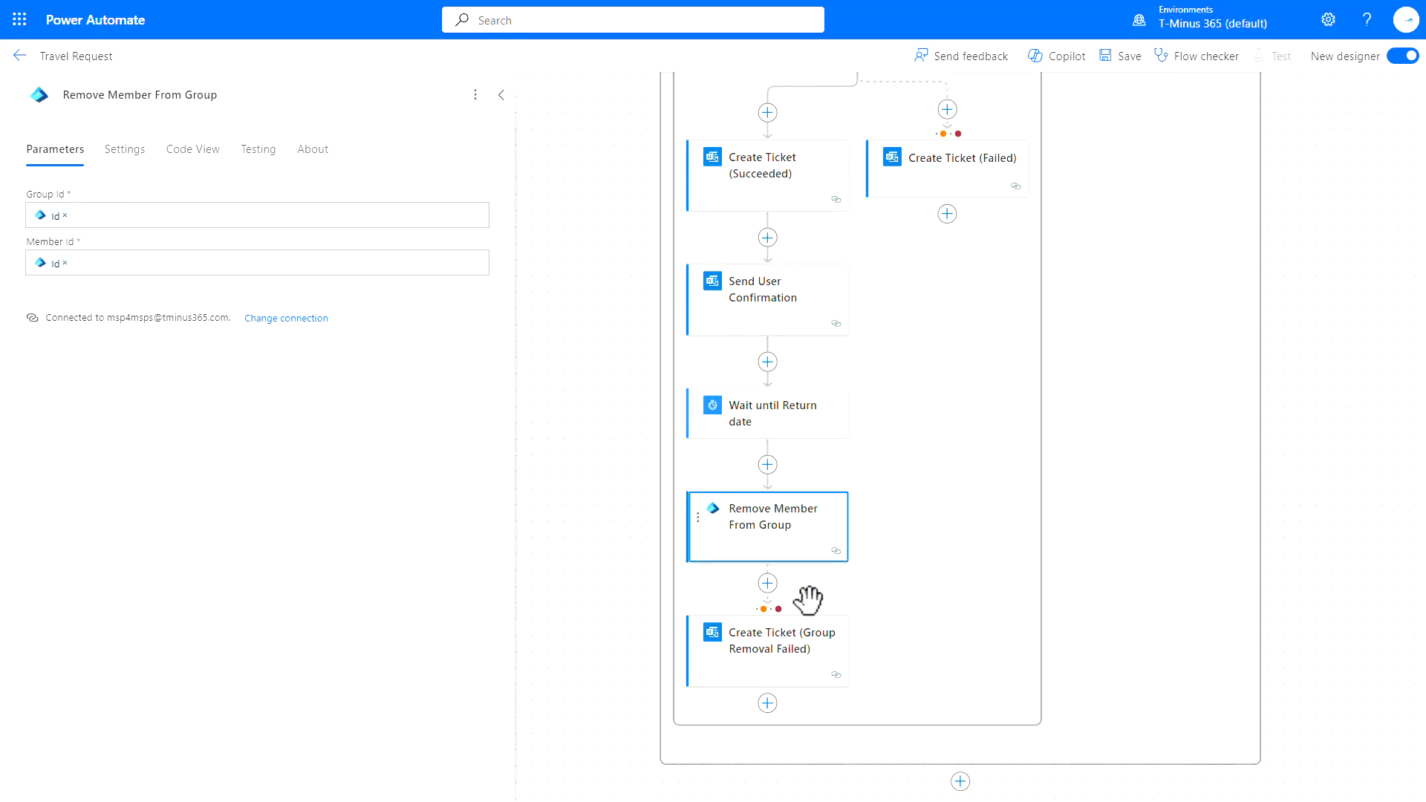
{"action": "left_click", "coordinate": [814, 644]}
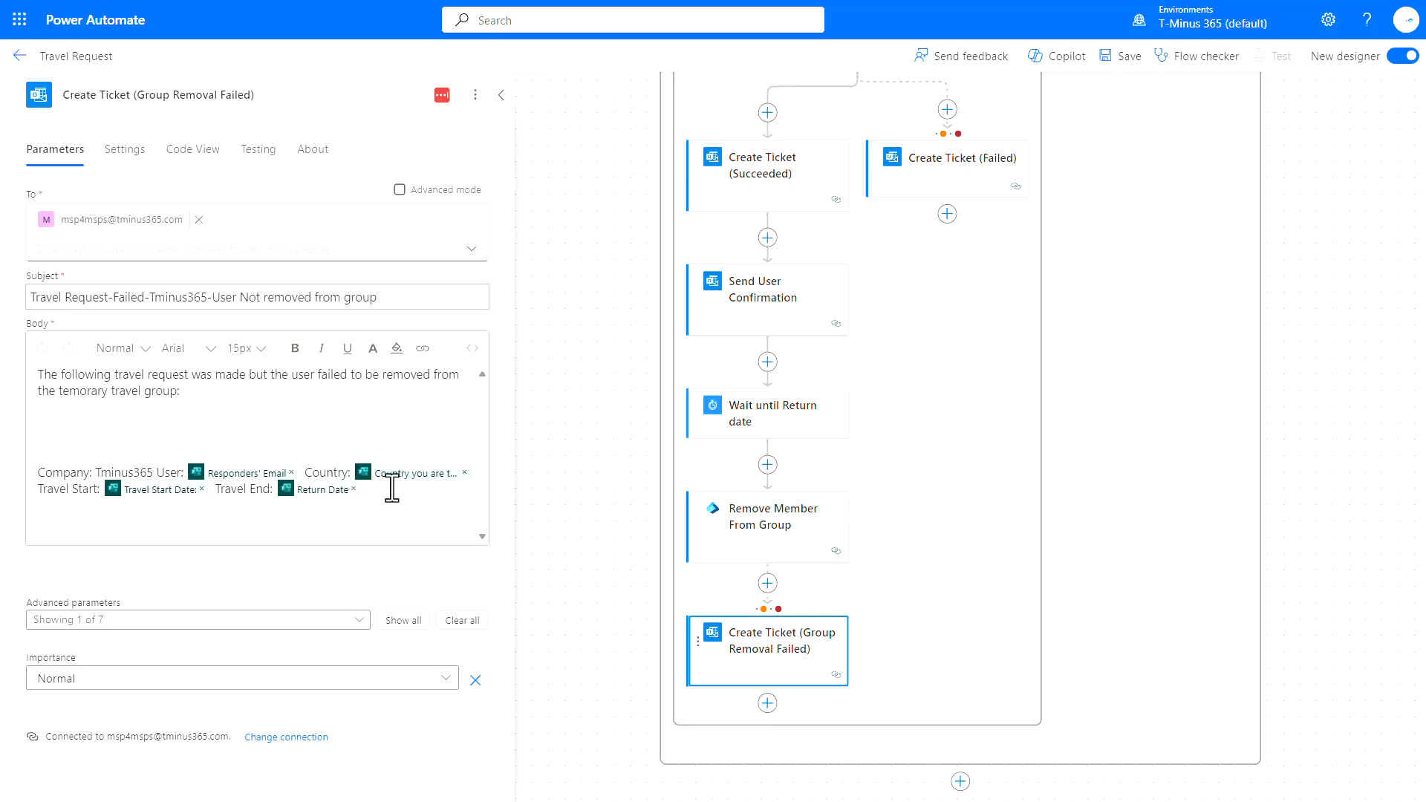
Recheck the "Create Ticket (Failed)" email, then review the missing-country message in "Create Ticket (Country not in Policy)"
{"action": "scroll", "coordinate": [804, 580], "scroll_direction": "up", "scroll_amount": 2}
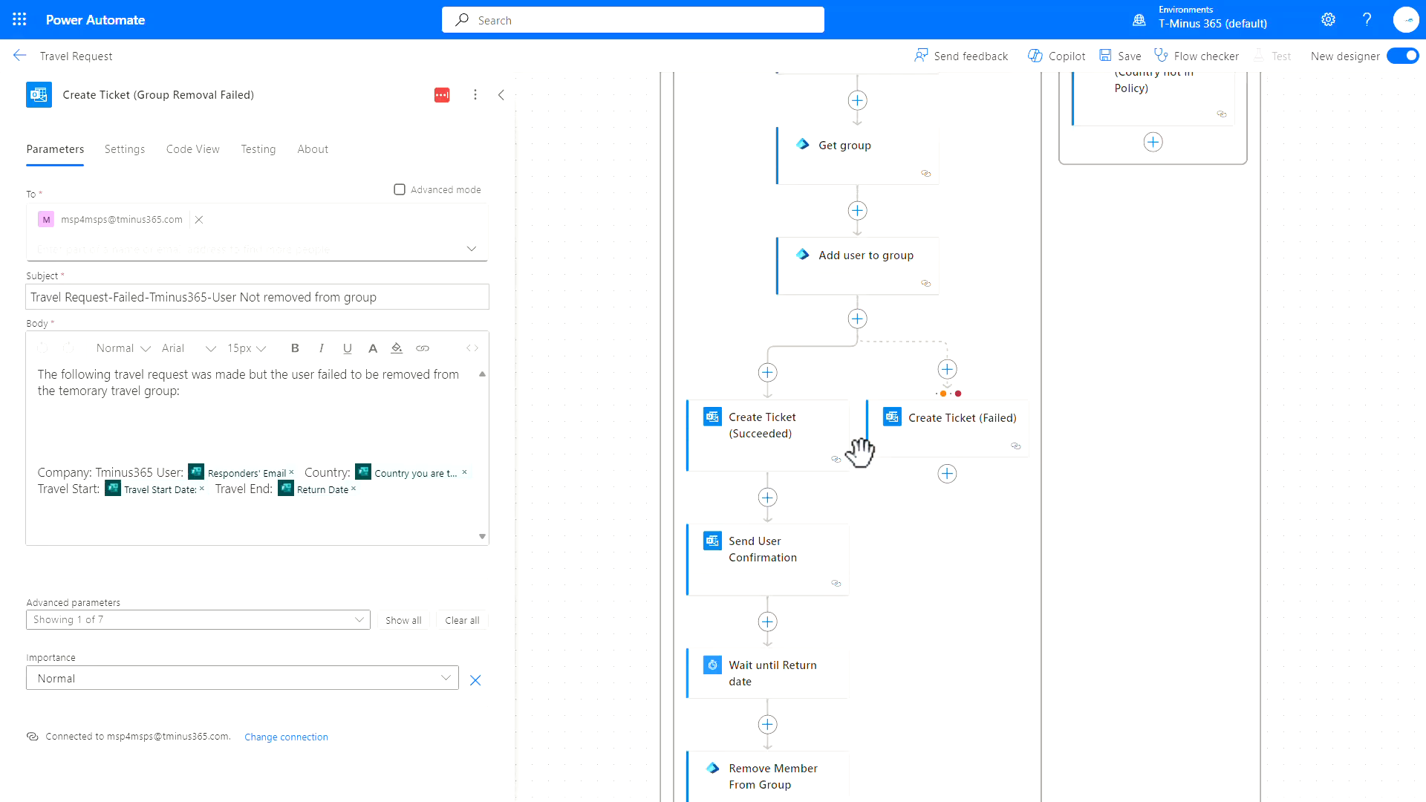
{"action": "left_click", "coordinate": [913, 436]}
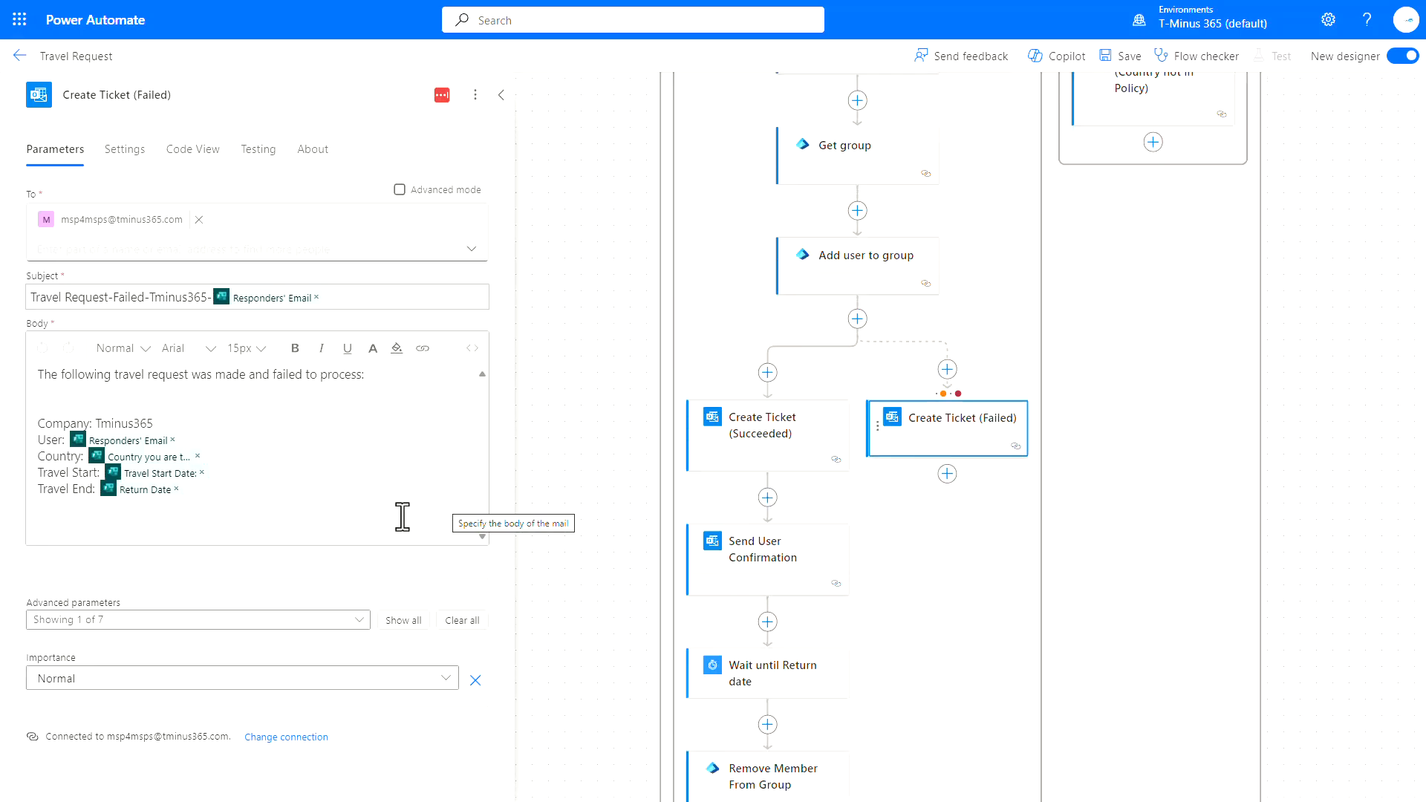
{"action": "scroll", "coordinate": [1050, 445], "scroll_direction": "up", "scroll_amount": 3}
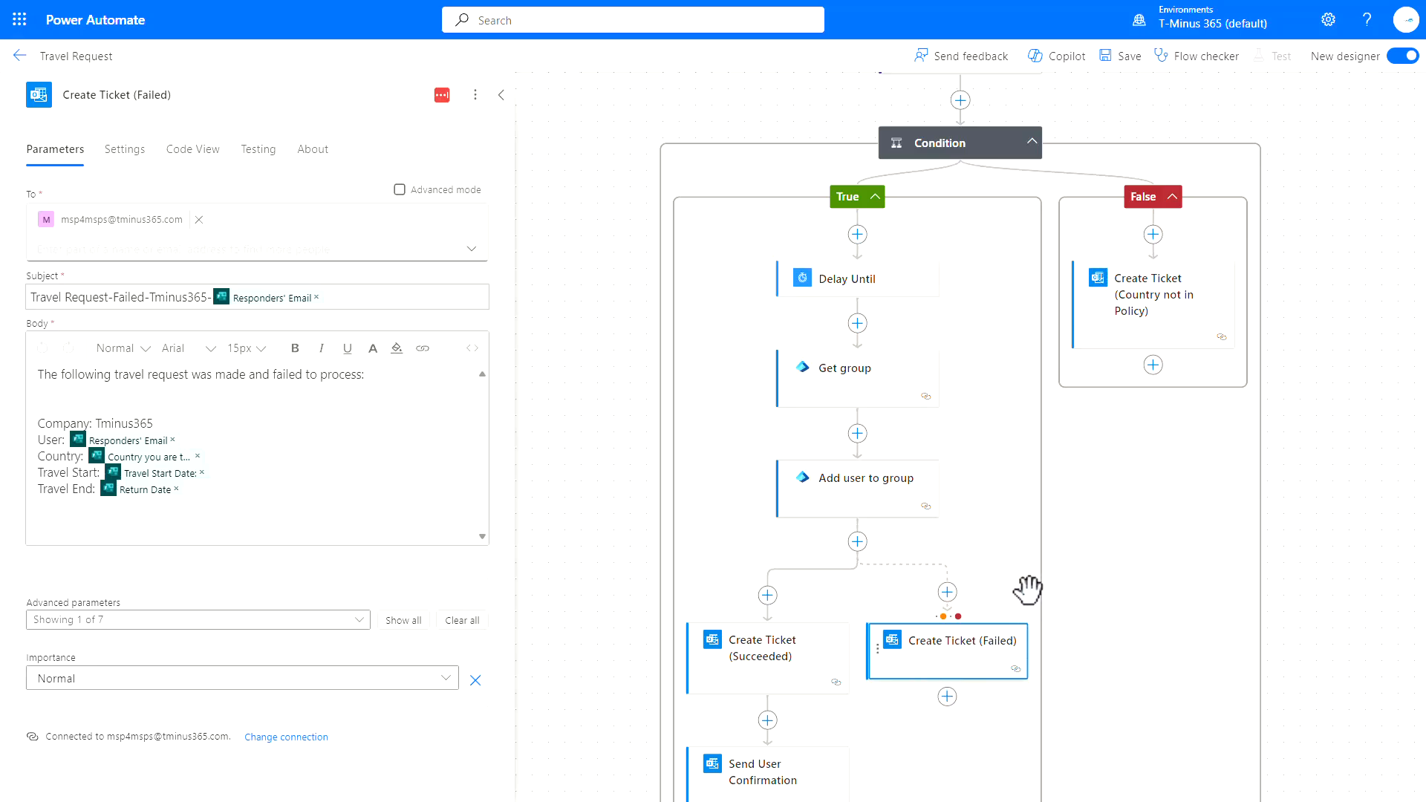
{"action": "left_click", "coordinate": [1186, 299]}
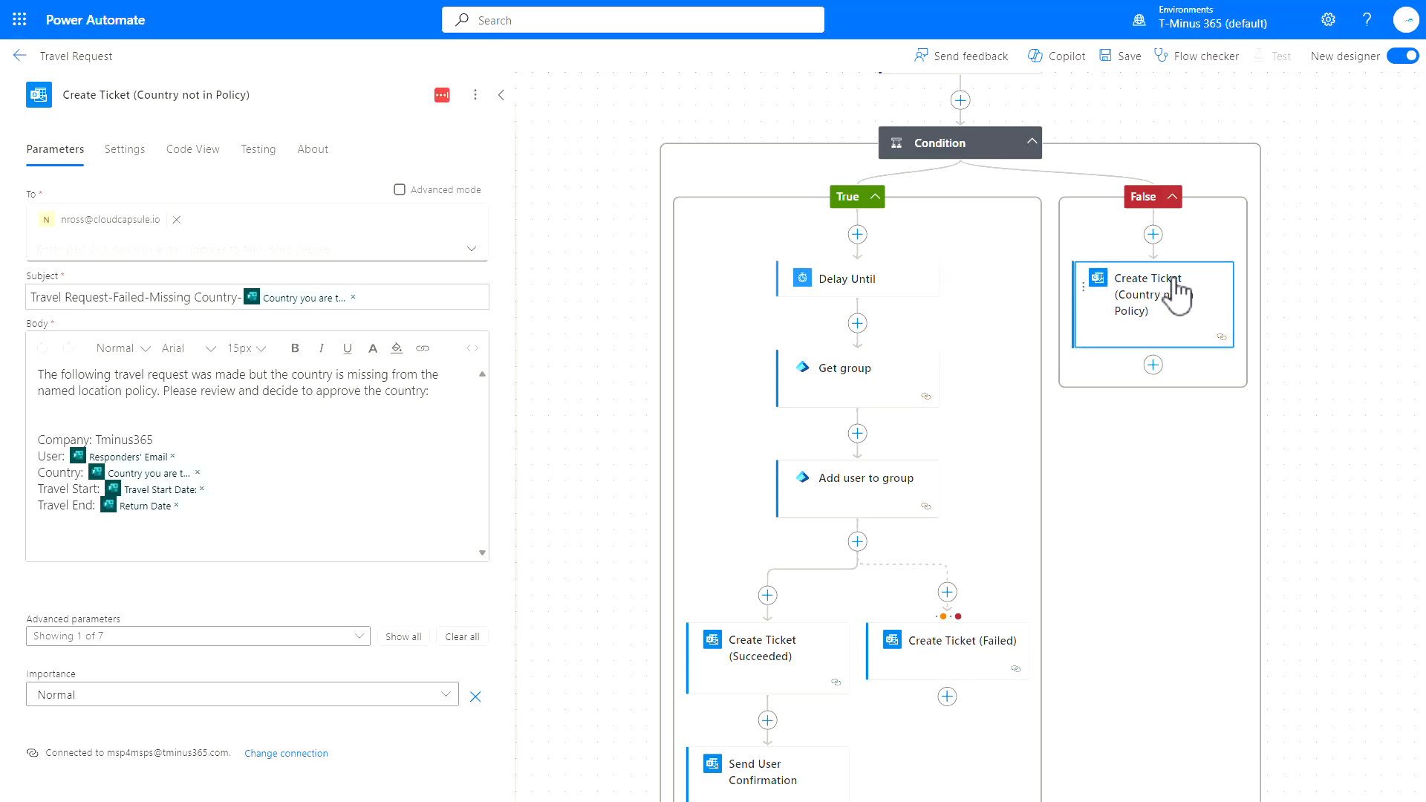
{"action": "left_click_drag", "start_coordinate": [159, 394], "coordinate": [83, 379]}
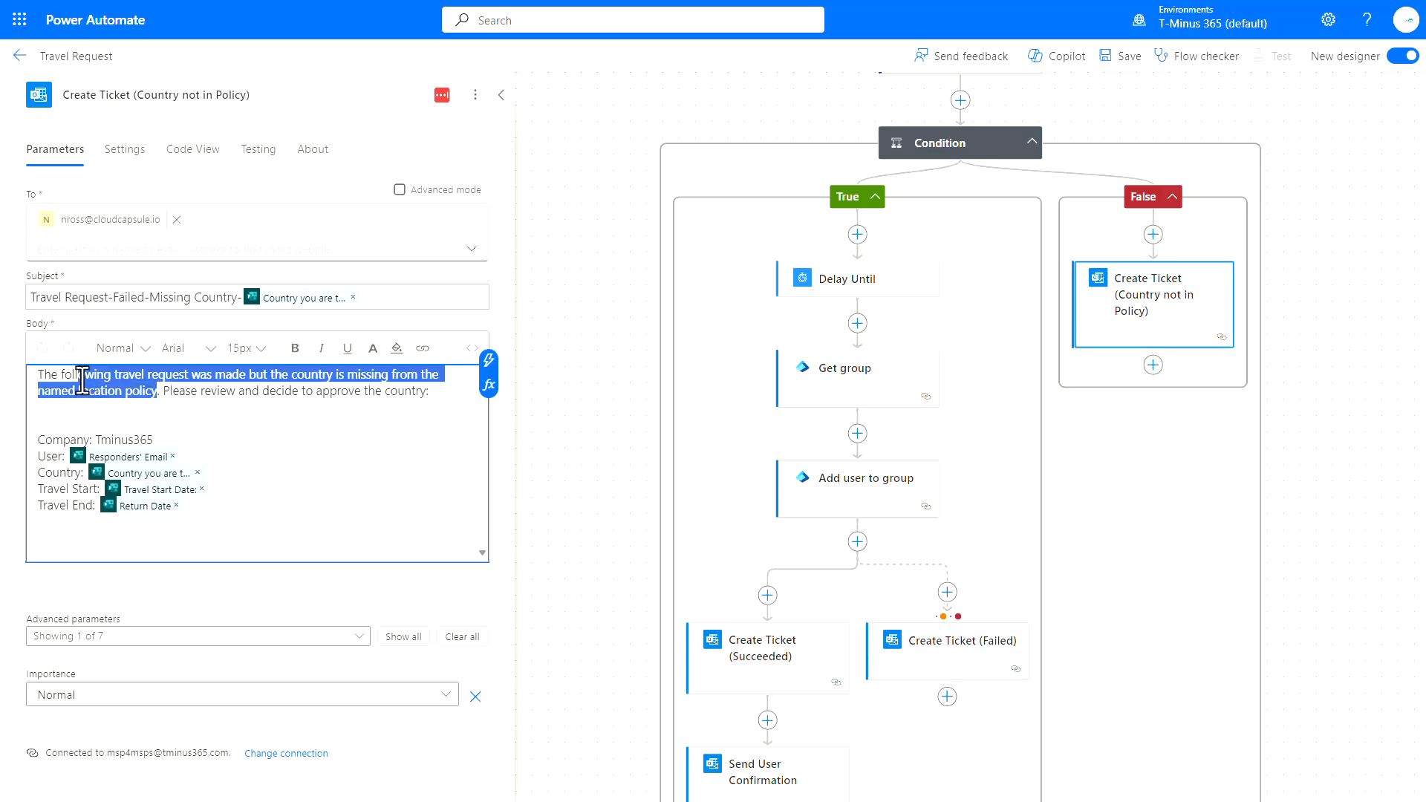
Compare the country list in "Initialize variable" with the "Create Ticket (Country not in Policy)" action
{"action": "scroll", "coordinate": [615, 408], "scroll_direction": "up", "scroll_amount": 4}
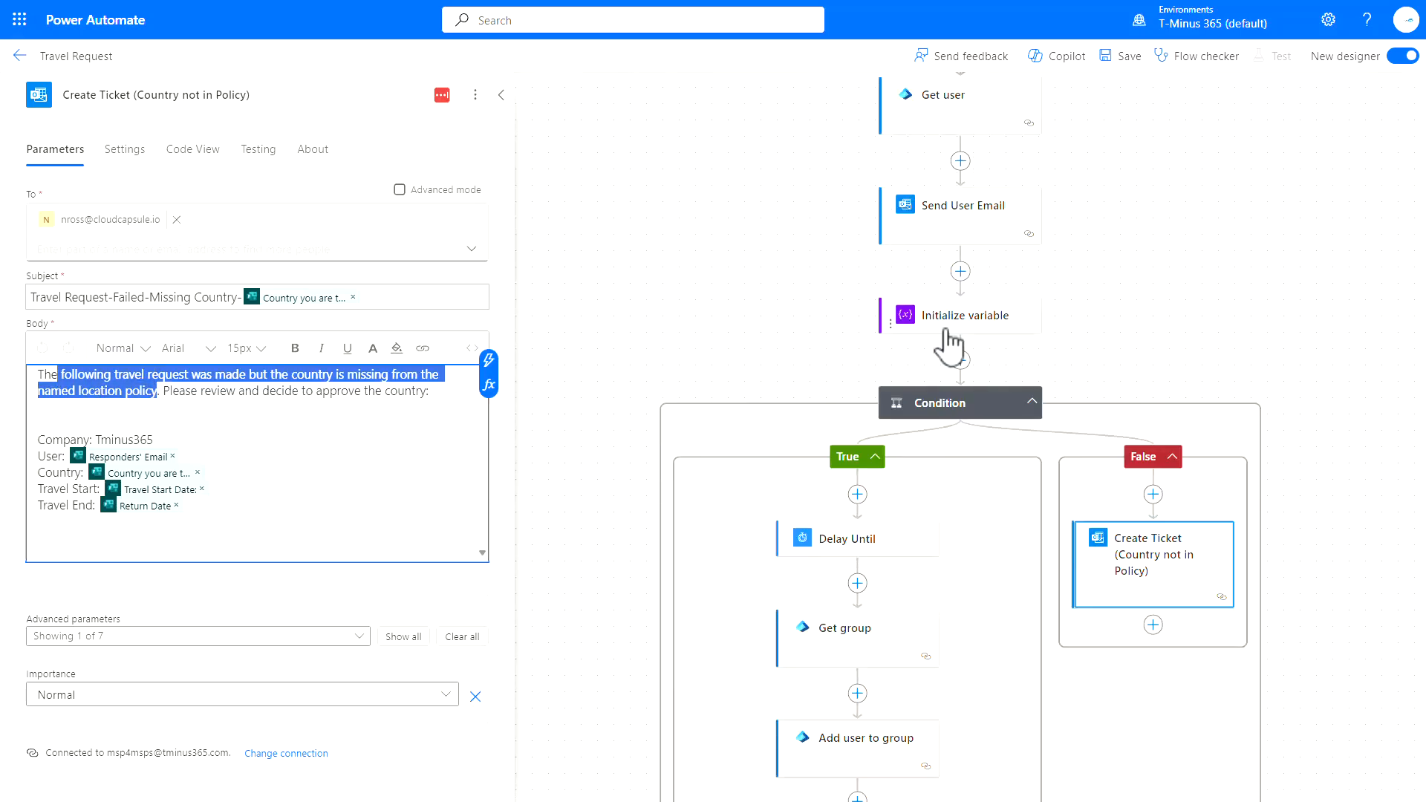
{"action": "left_click", "coordinate": [948, 329]}
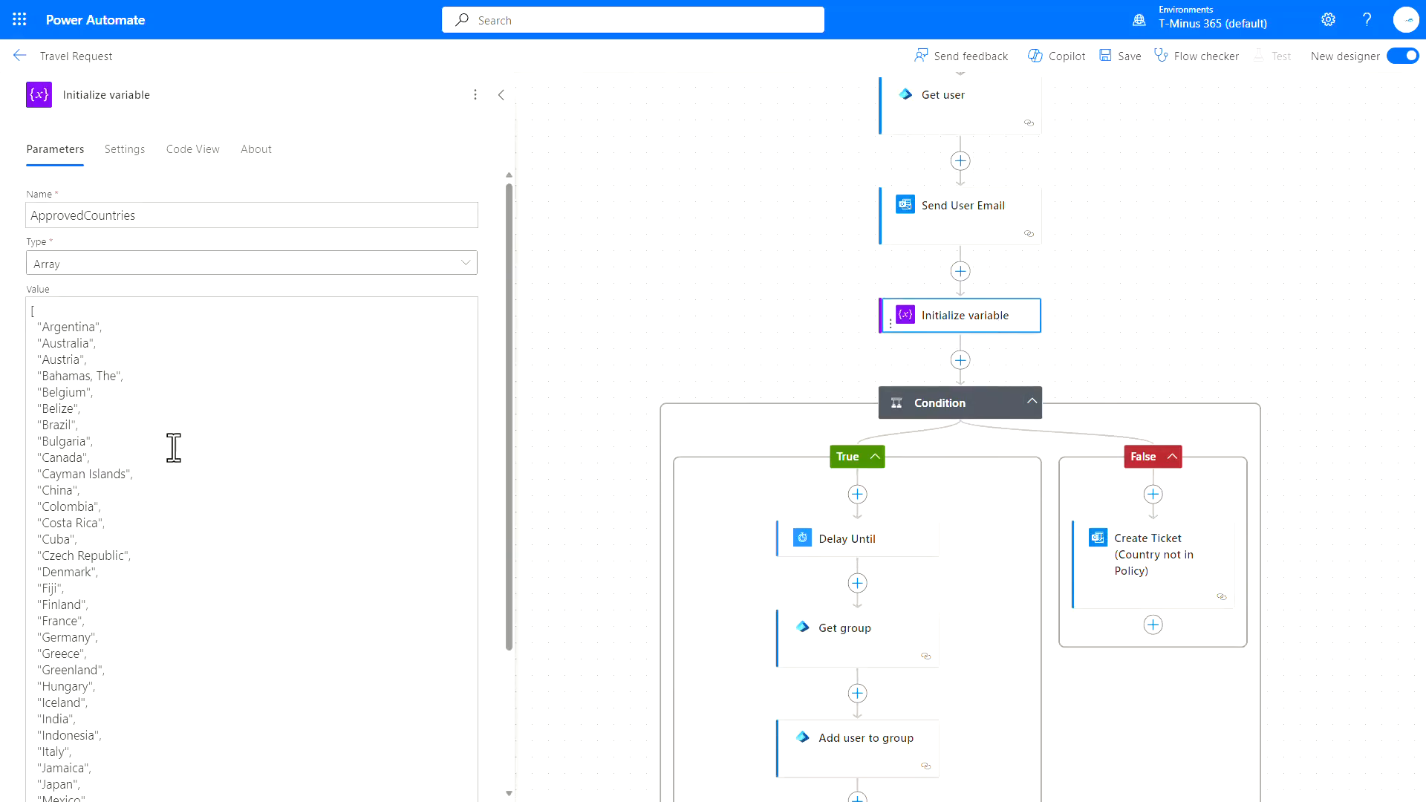
{"action": "left_click", "coordinate": [1192, 586]}
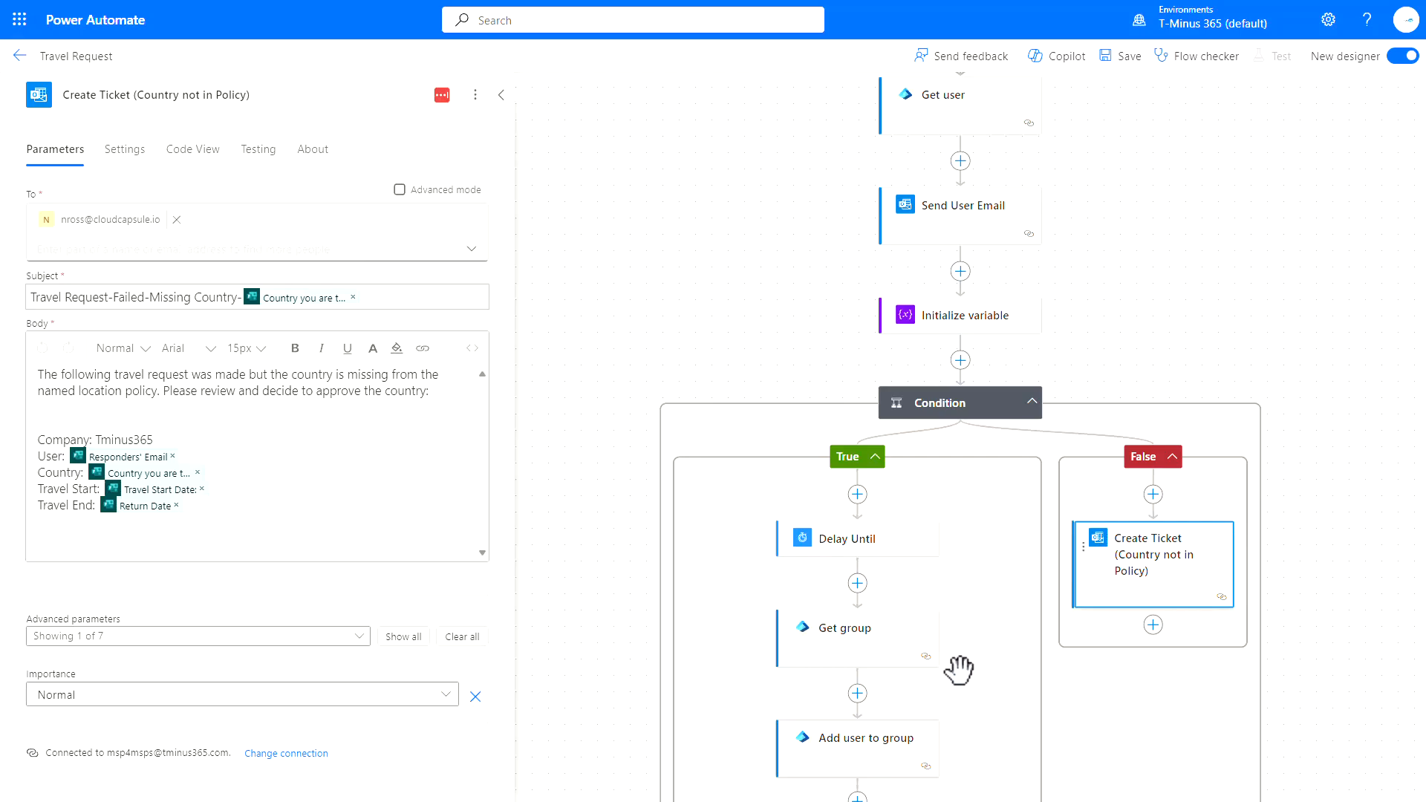
{"action": "scroll", "coordinate": [960, 672], "scroll_direction": "up", "scroll_amount": 5}
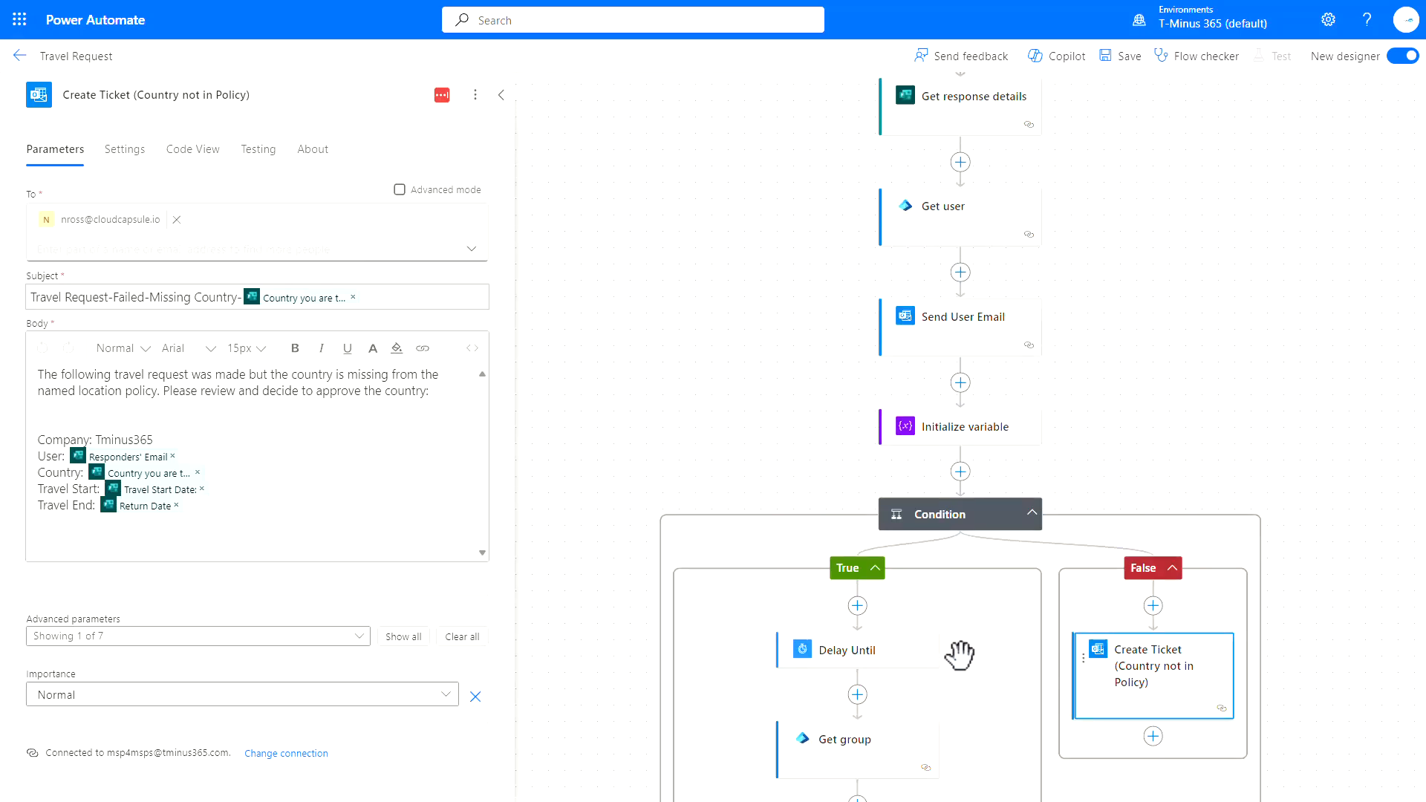
{"action": "scroll", "coordinate": [960, 655], "scroll_direction": "down", "scroll_amount": 5}
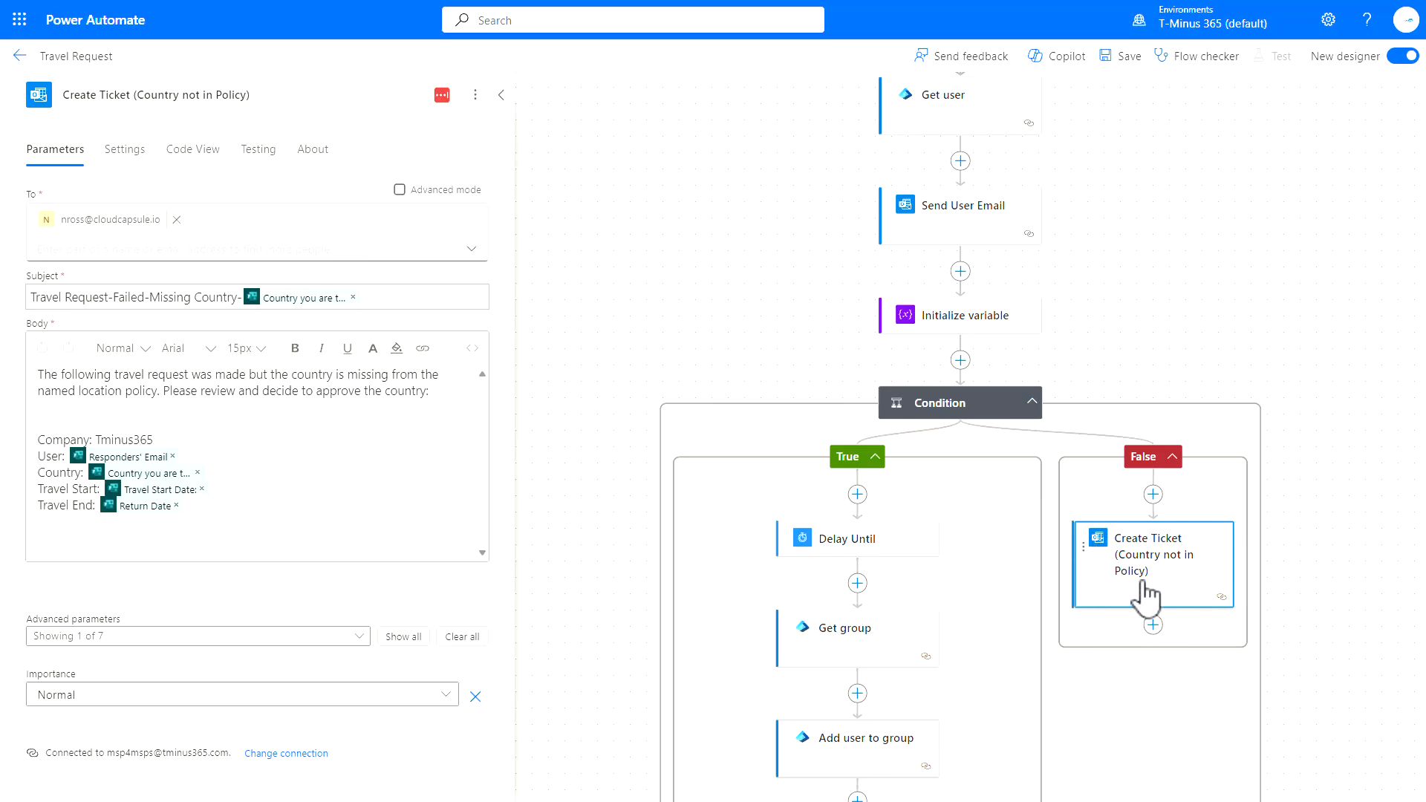
Review the flow's Condition with its True and False branches, together with the user and email actions before it
{"action": "scroll", "coordinate": [1114, 636], "scroll_direction": "down", "scroll_amount": 2}
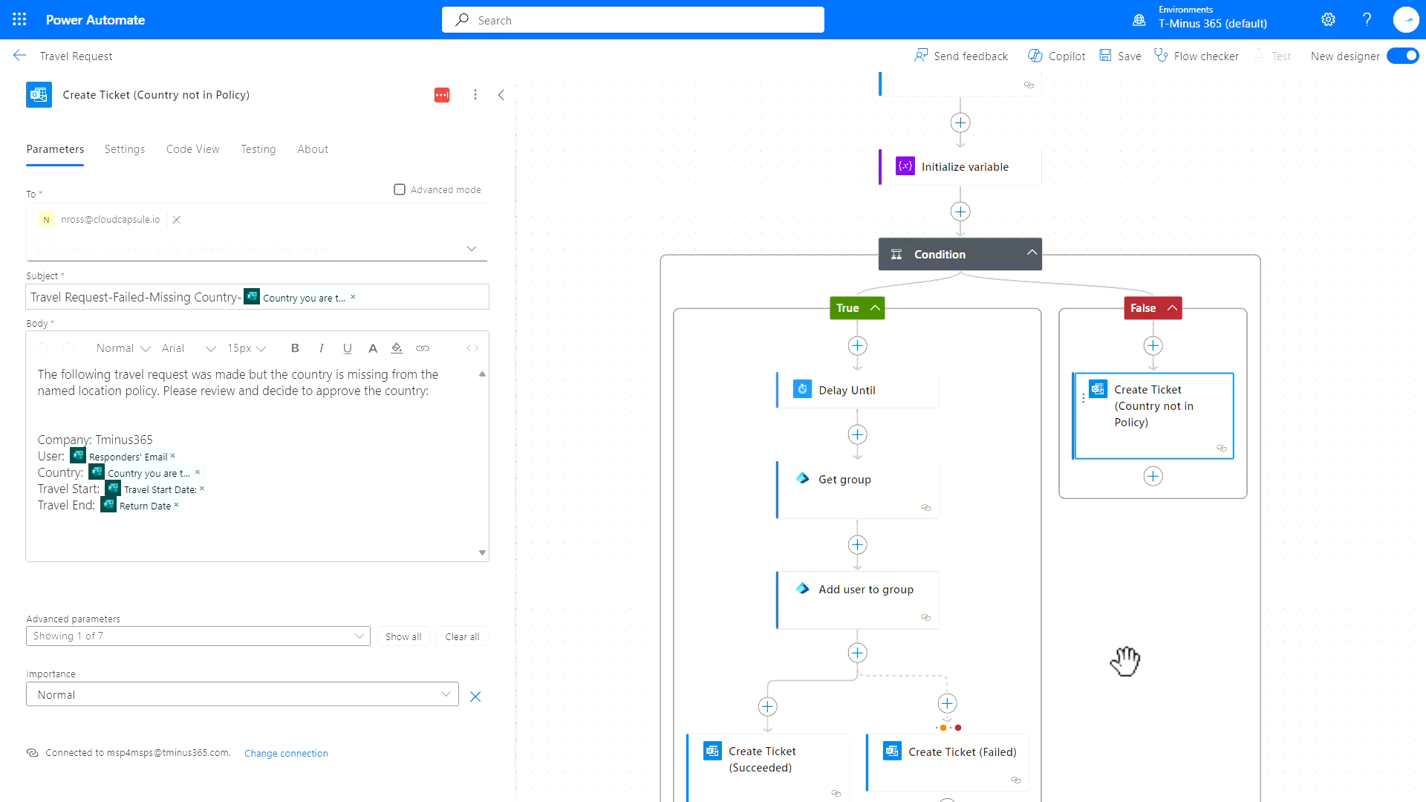
{"action": "scroll", "coordinate": [1125, 659], "scroll_direction": "up", "scroll_amount": 1}
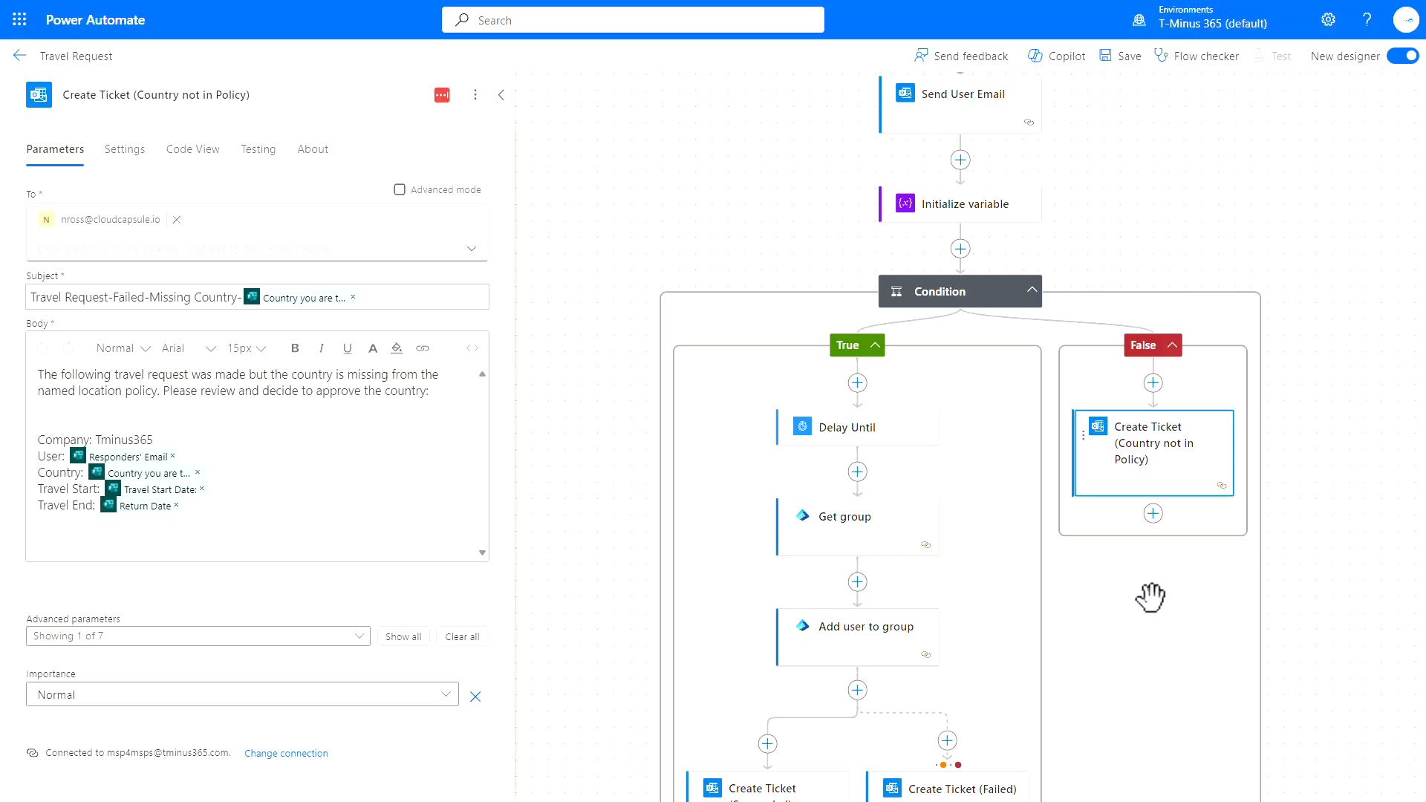
{"action": "scroll", "coordinate": [829, 646], "scroll_direction": "down", "scroll_amount": 2}
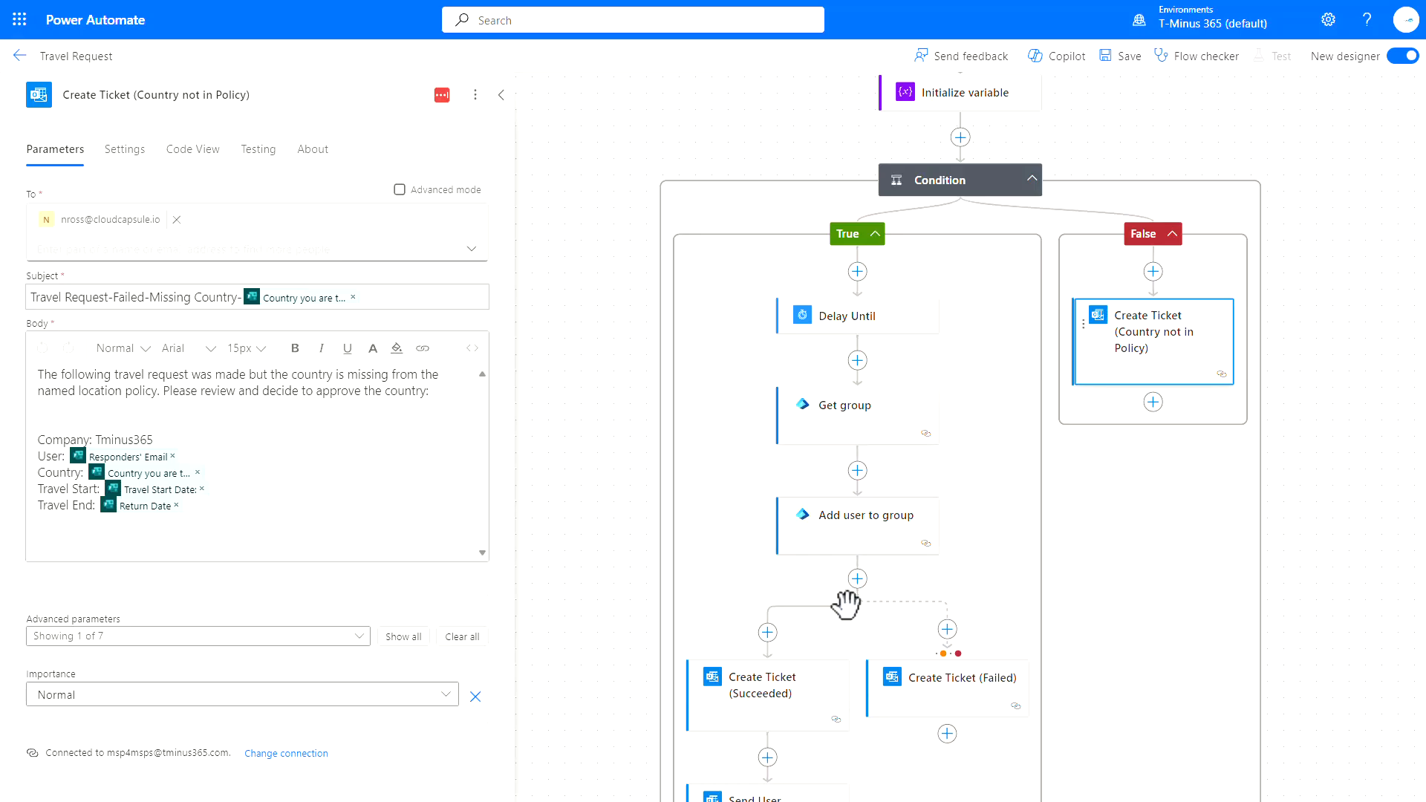
{"action": "scroll", "coordinate": [757, 566], "scroll_direction": "up", "scroll_amount": 10}
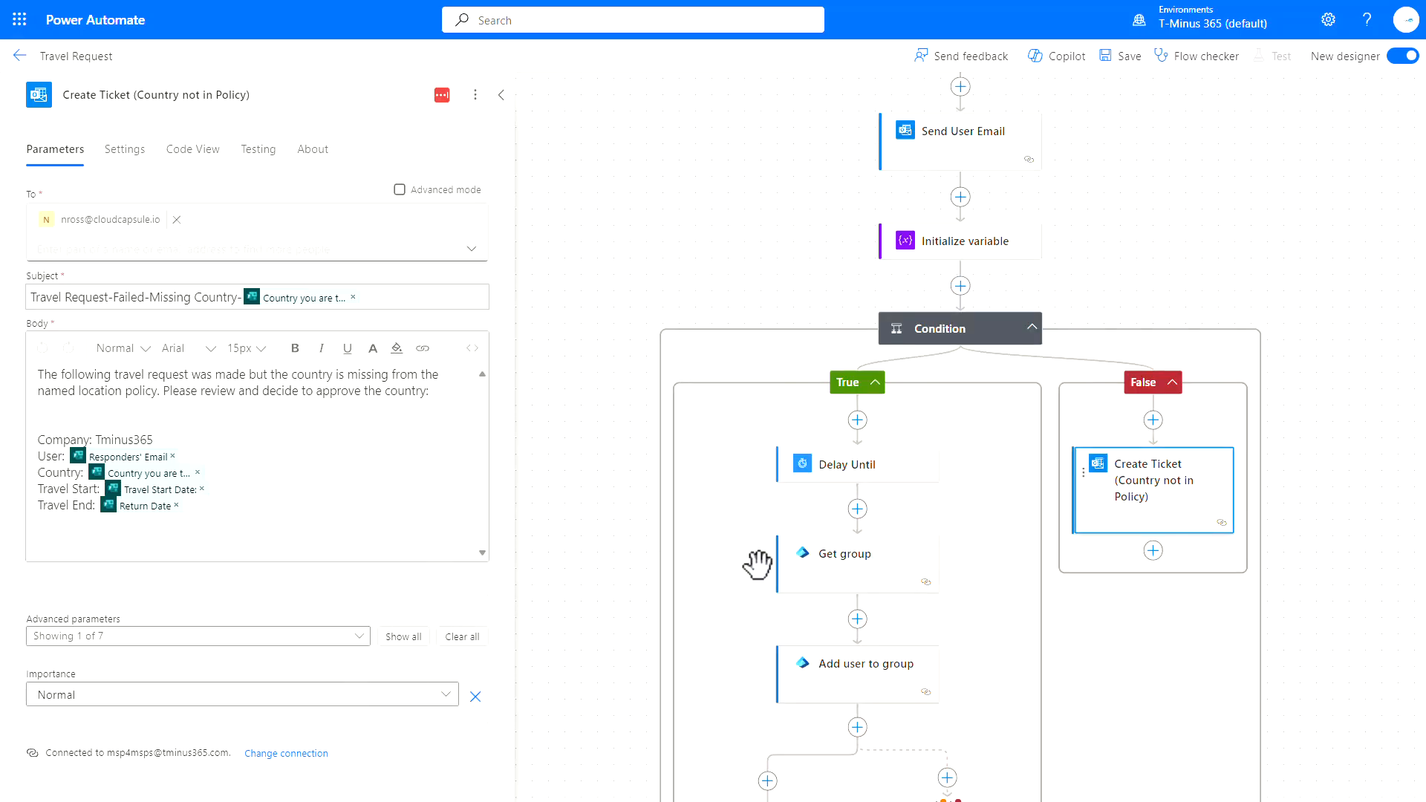
{"action": "scroll", "coordinate": [757, 567], "scroll_direction": "down", "scroll_amount": 7}
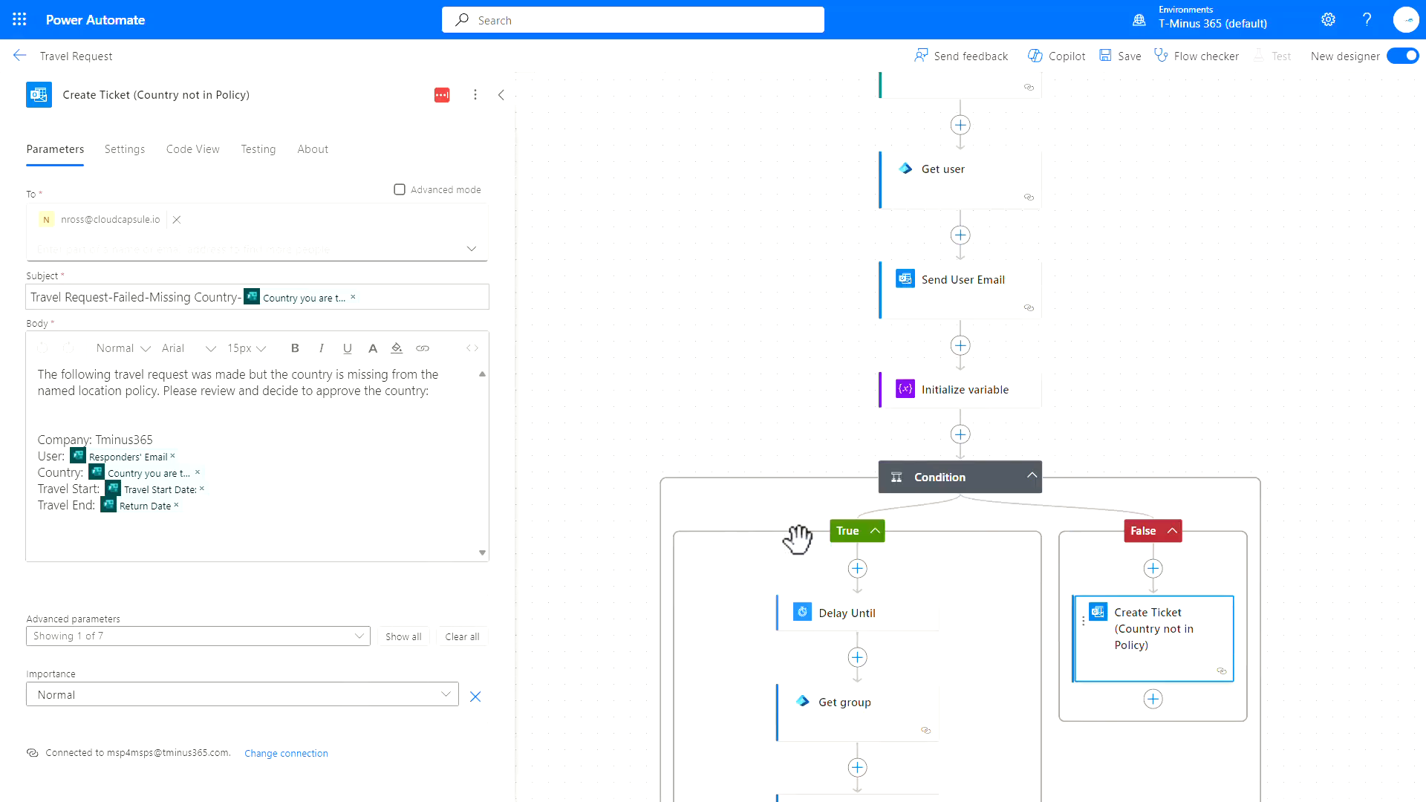
{"action": "scroll", "coordinate": [1089, 573], "scroll_direction": "down", "scroll_amount": 2}
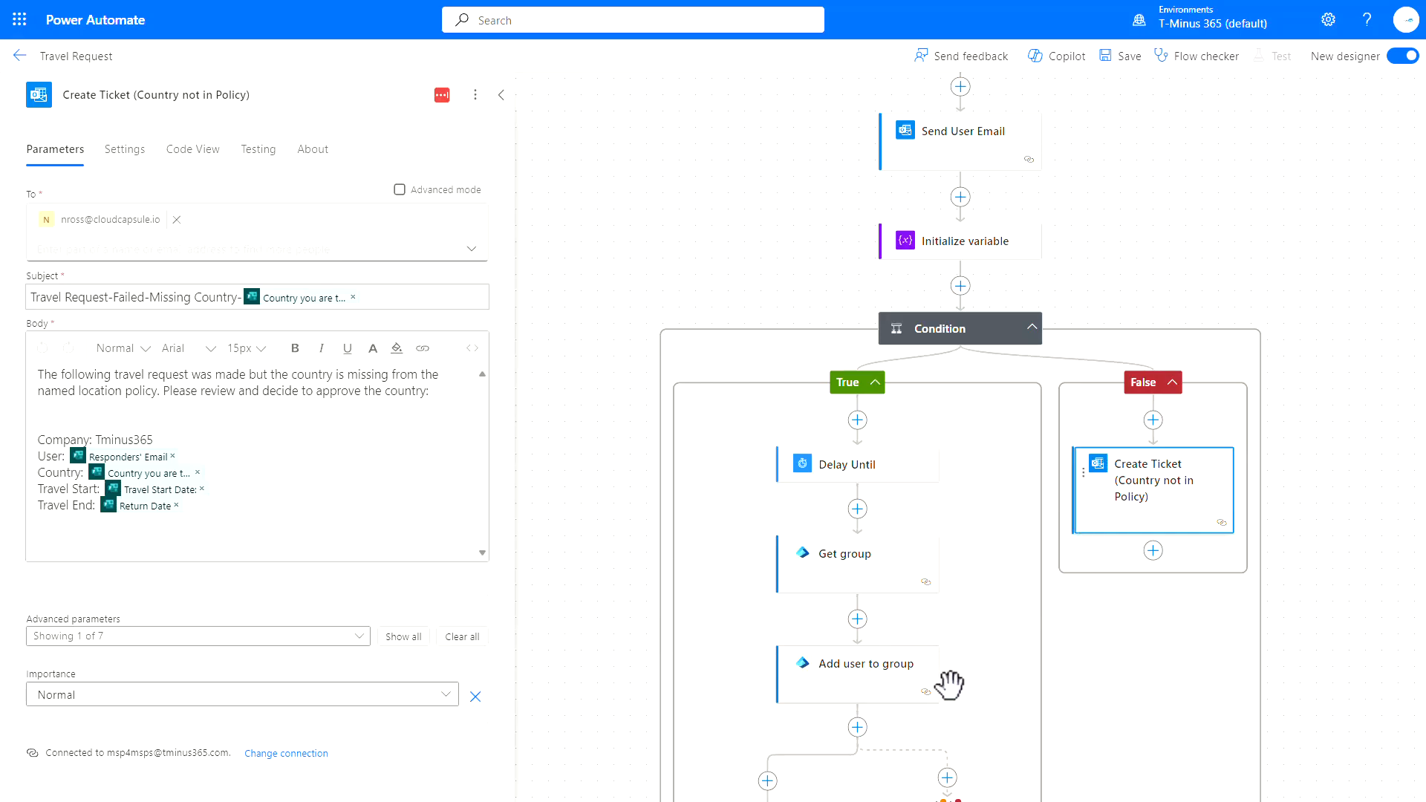
{"action": "scroll", "coordinate": [999, 537], "scroll_direction": "down", "scroll_amount": 5}
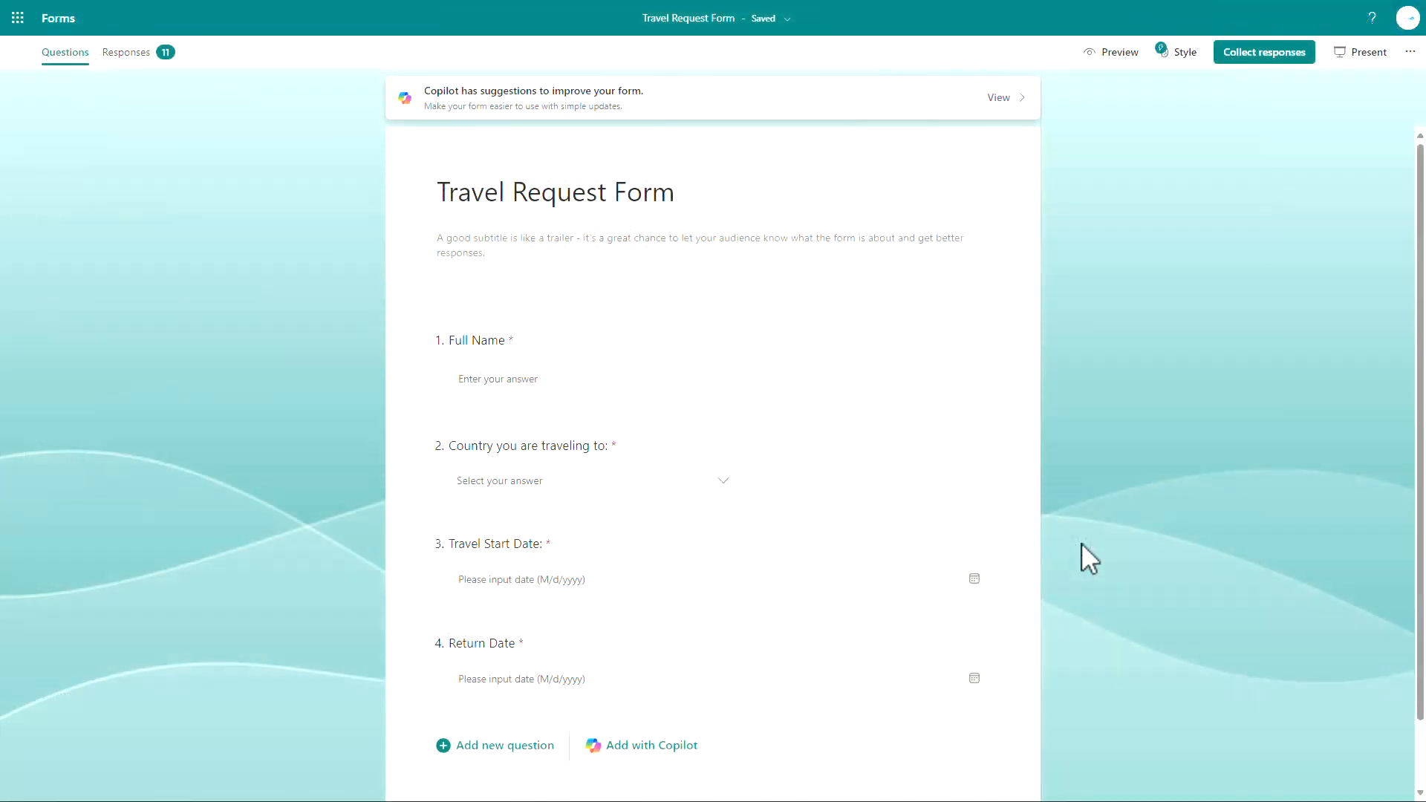
Switch to Microsoft Forms and copy the Travel Request Form's response link for people in T-Minus 365
{"action": "left_click", "coordinate": [1255, 52]}
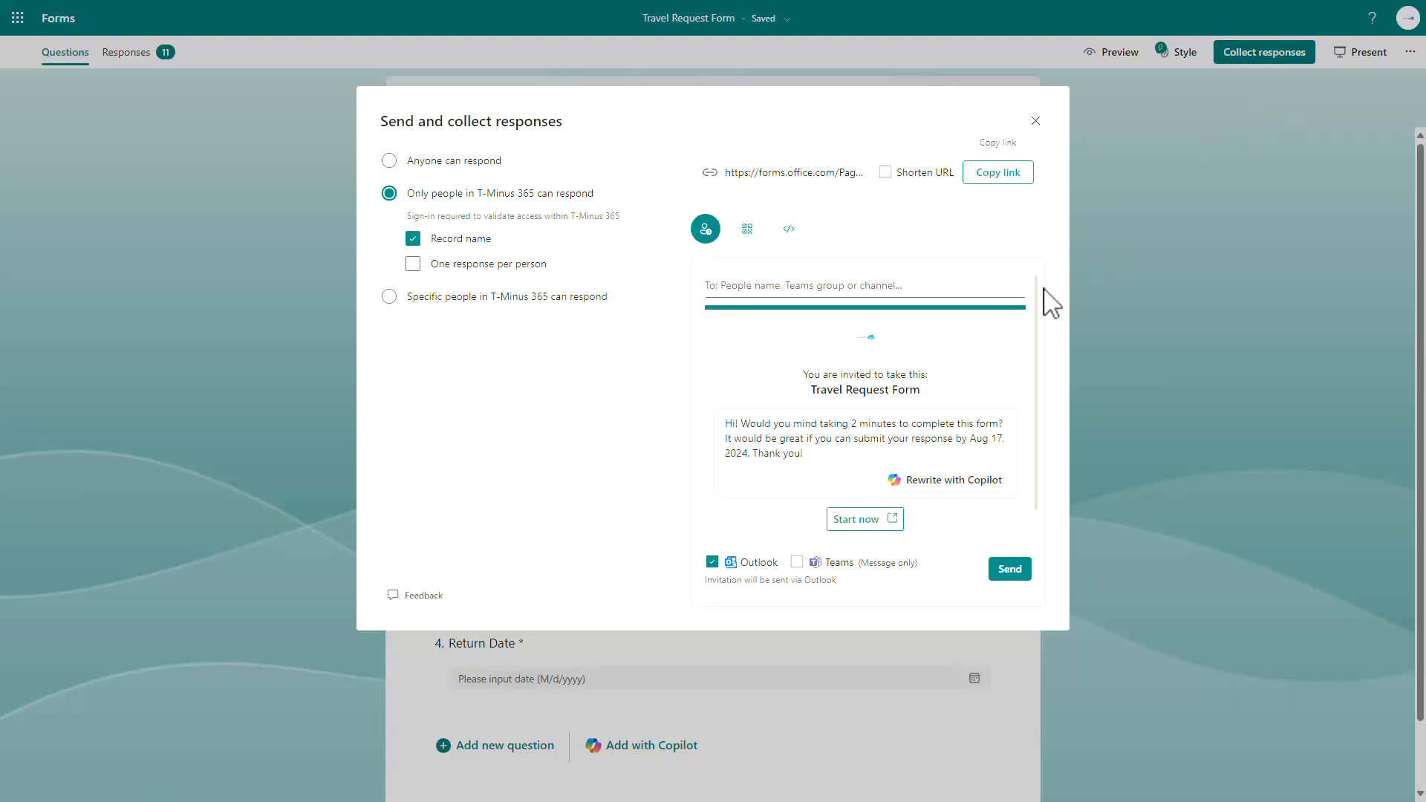
{"action": "left_click", "coordinate": [1003, 177]}
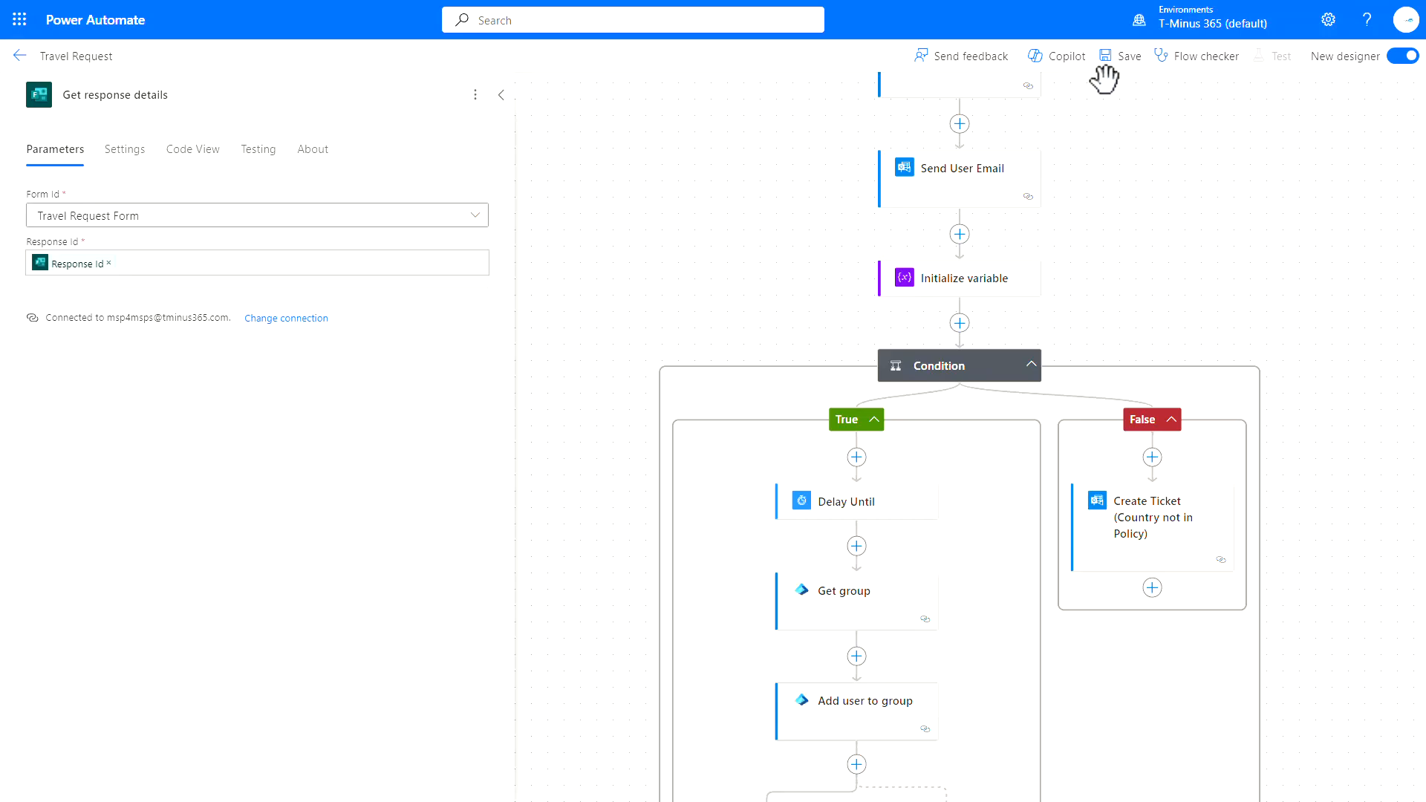
Switch back to Power Automate, save the Travel Request flow and start a manual test
{"action": "left_click", "coordinate": [1111, 59]}
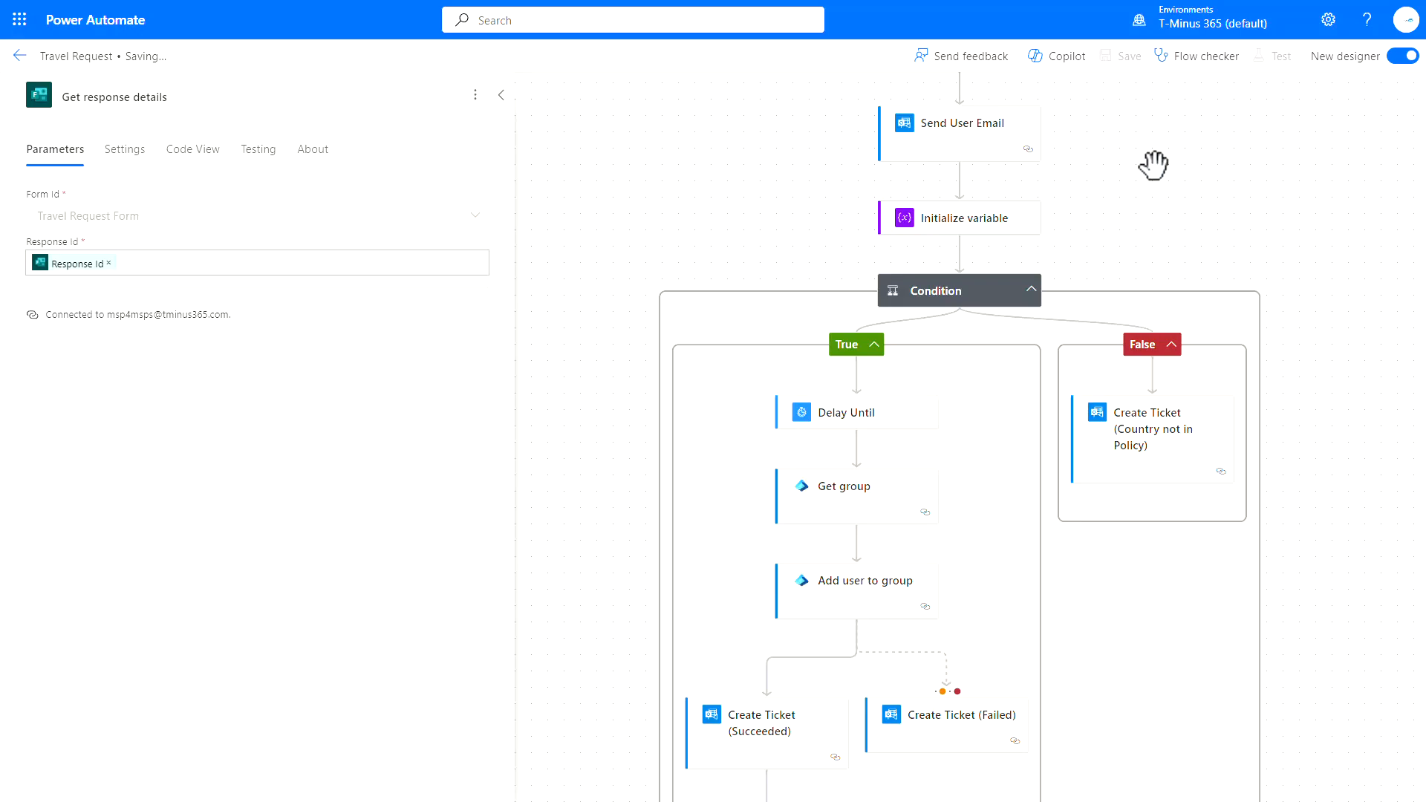
{"action": "left_click", "coordinate": [1275, 57]}
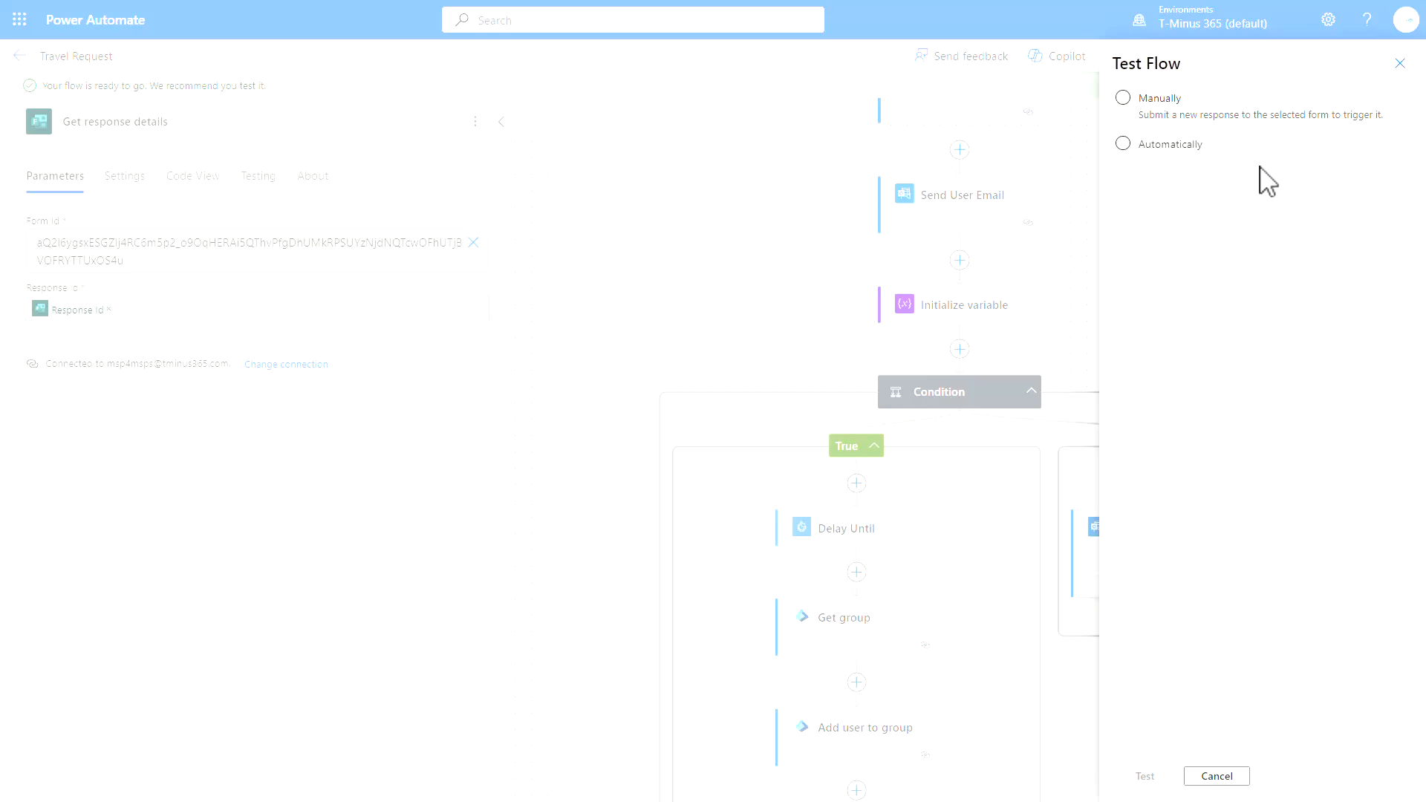
{"action": "left_click", "coordinate": [1160, 101]}
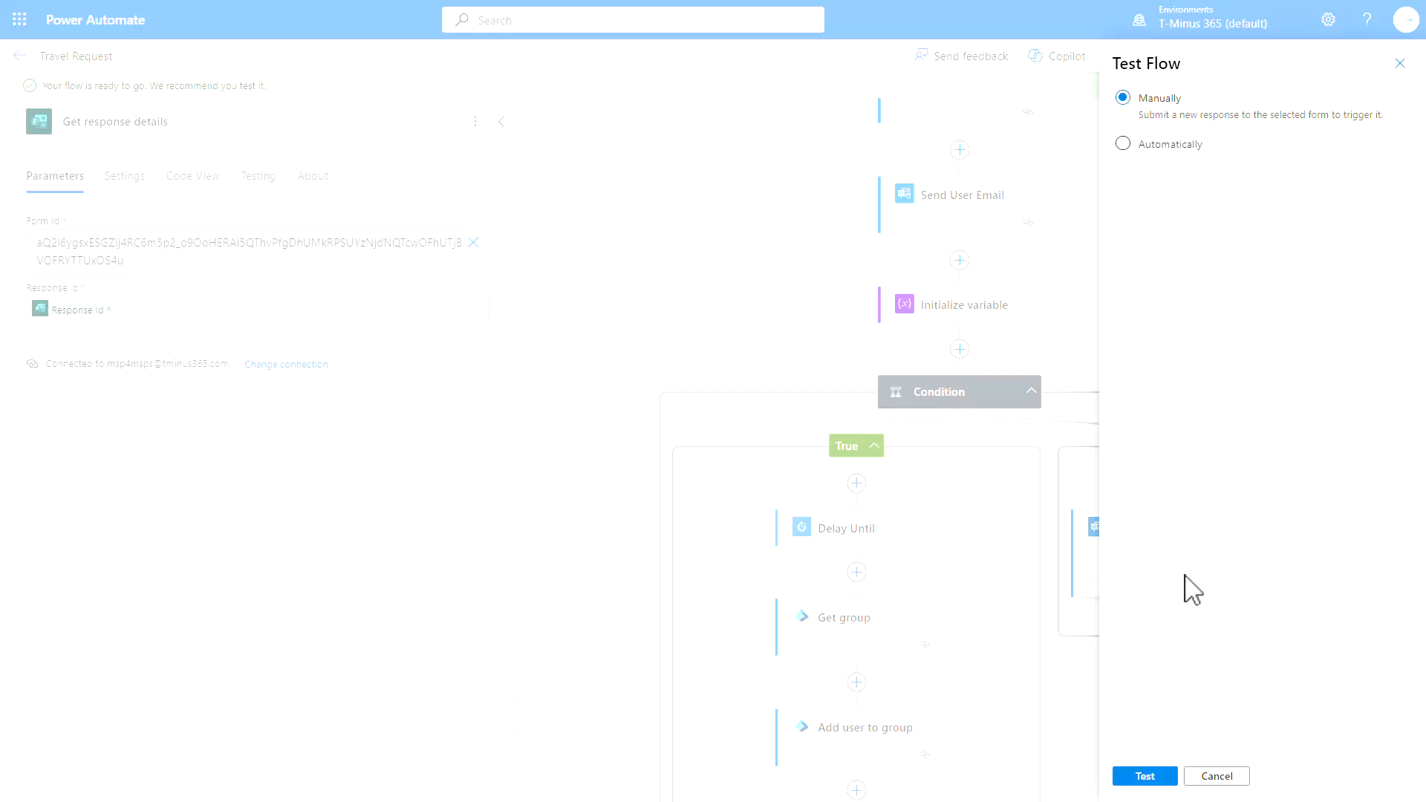
{"action": "left_click", "coordinate": [1146, 776]}
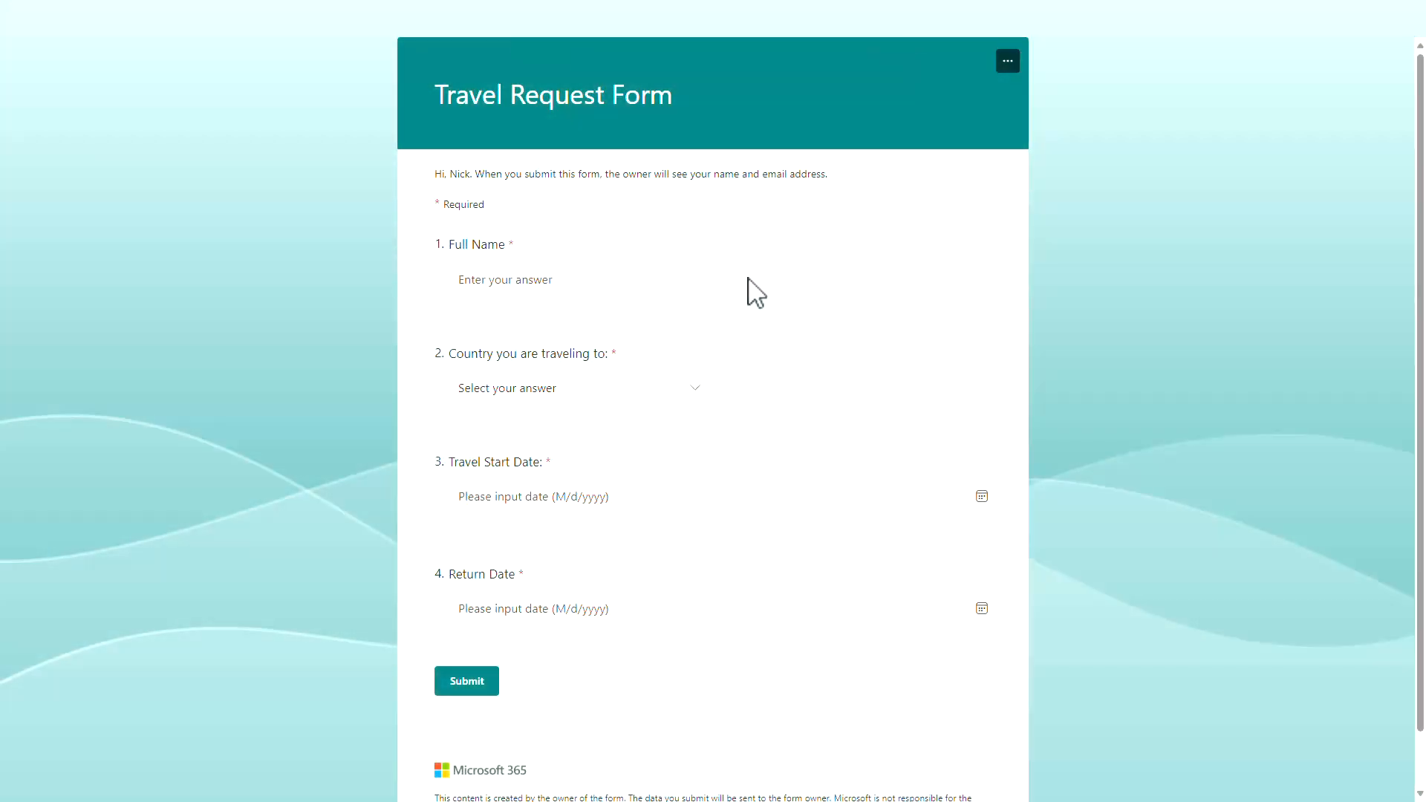
In the live Travel Request Form, enter the traveler's full name and choose Italy as the destination country
{"action": "left_click", "coordinate": [752, 282]}
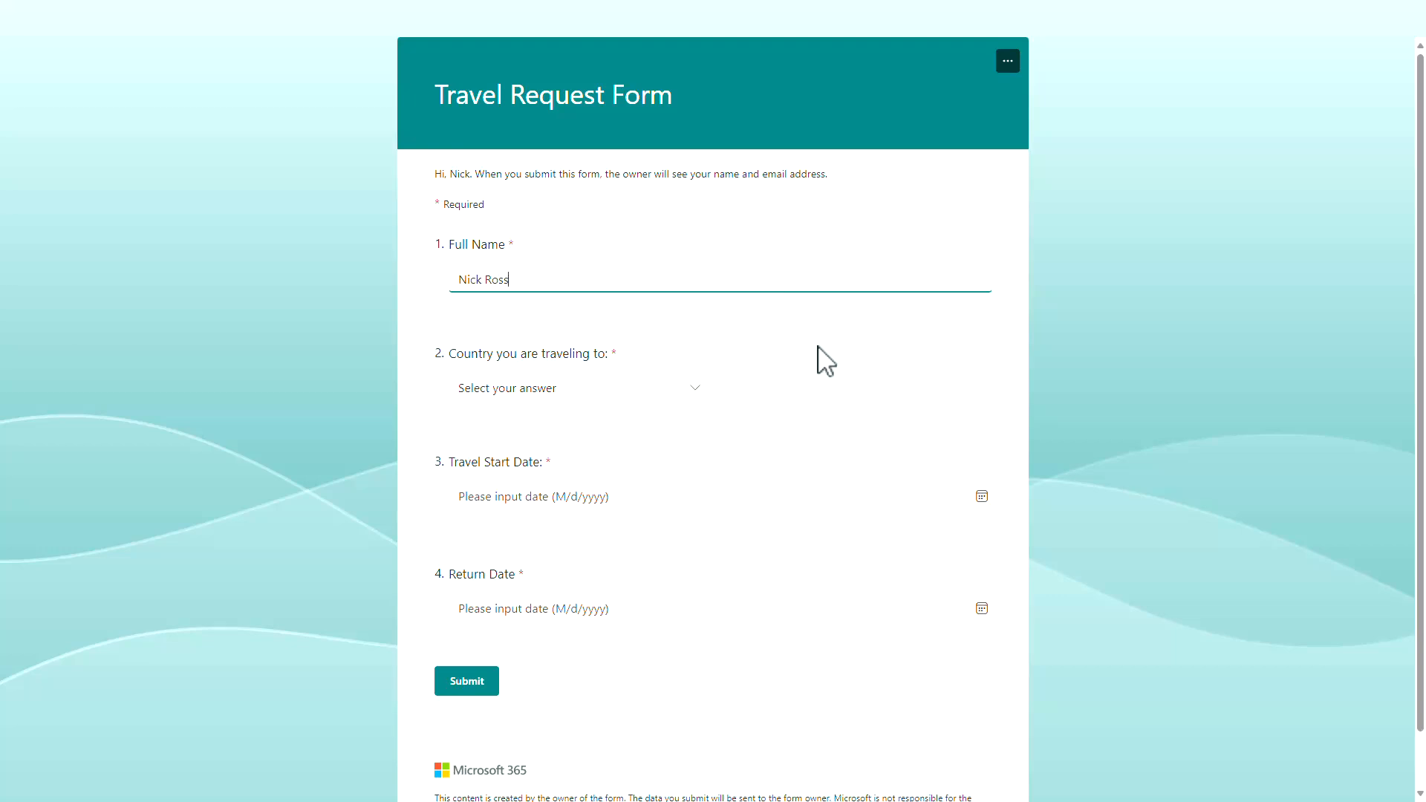
{"action": "left_click", "coordinate": [684, 397]}
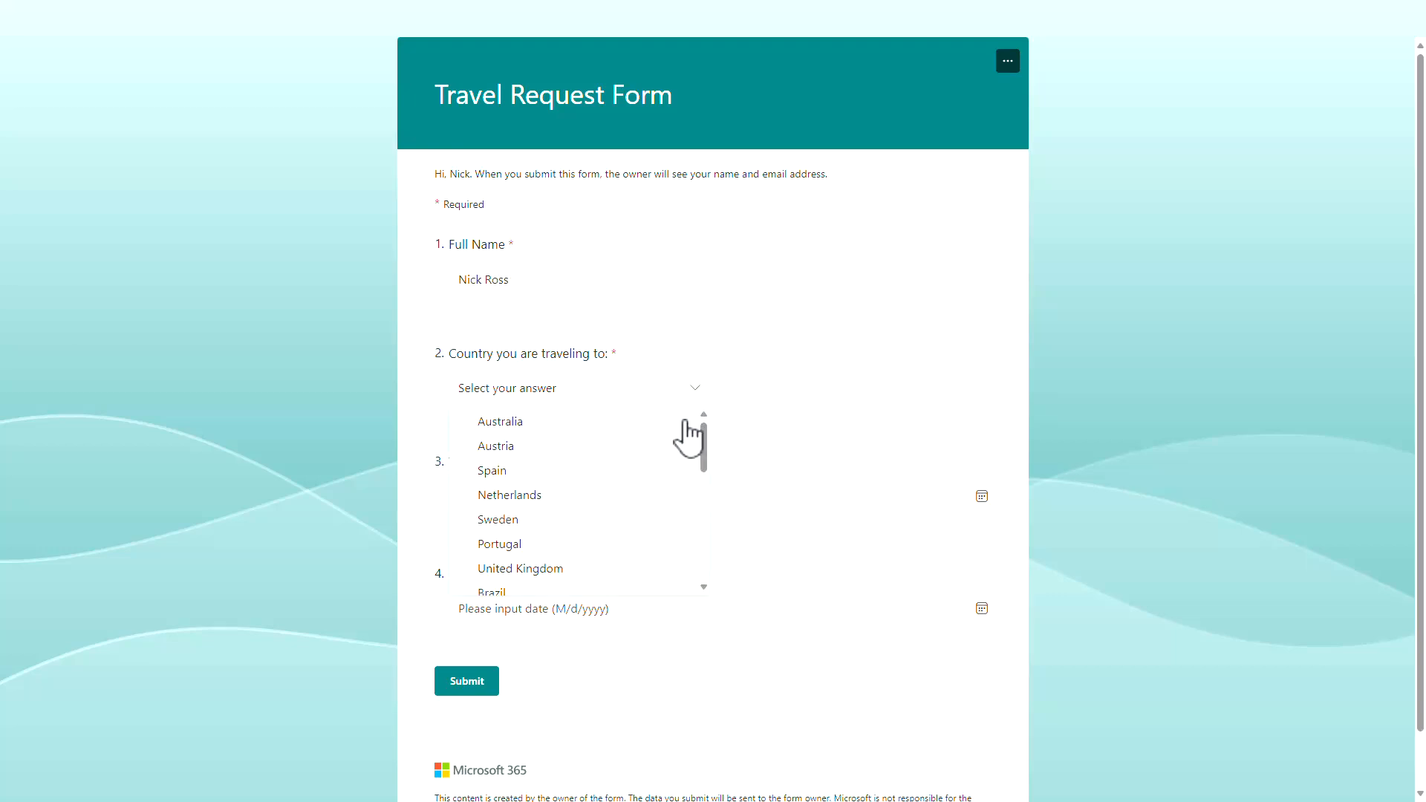
{"action": "scroll", "coordinate": [620, 516], "scroll_direction": "down", "scroll_amount": 2}
{"action": "scroll", "coordinate": [616, 565], "scroll_direction": "up", "scroll_amount": 1}
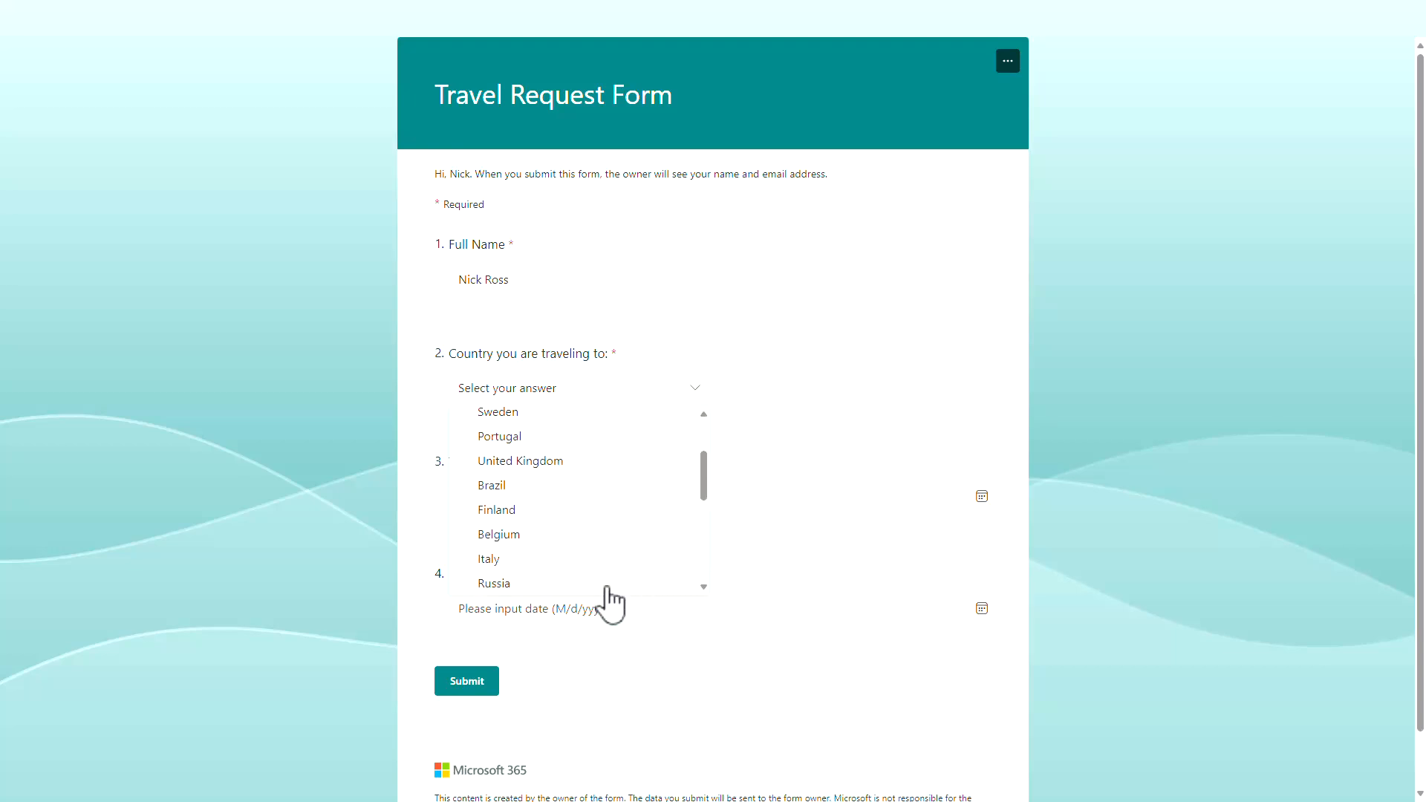
{"action": "left_click", "coordinate": [532, 563]}
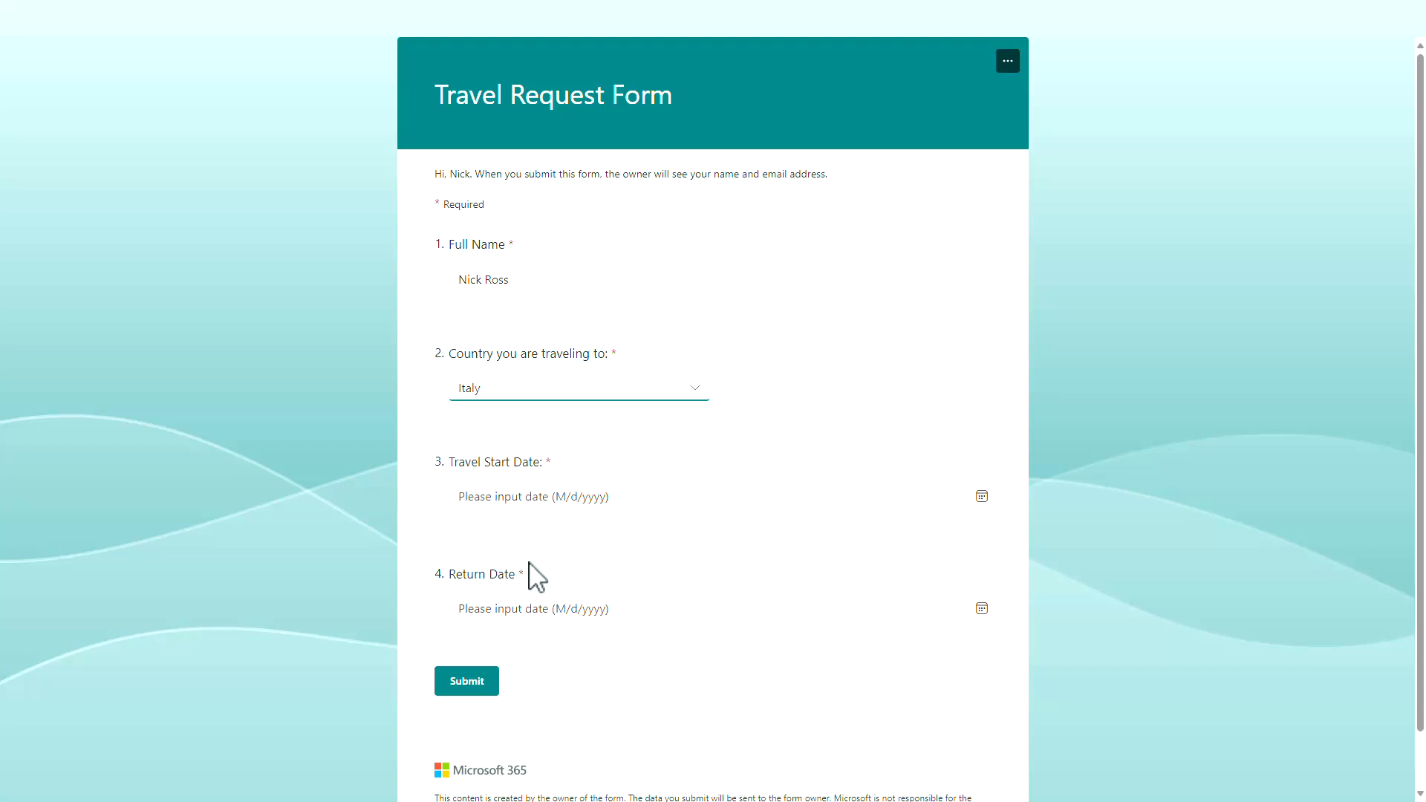
Set the travel start date to 8/10/2024 and the return date to 8/14/2024, and submit the form
{"action": "left_click", "coordinate": [573, 493]}
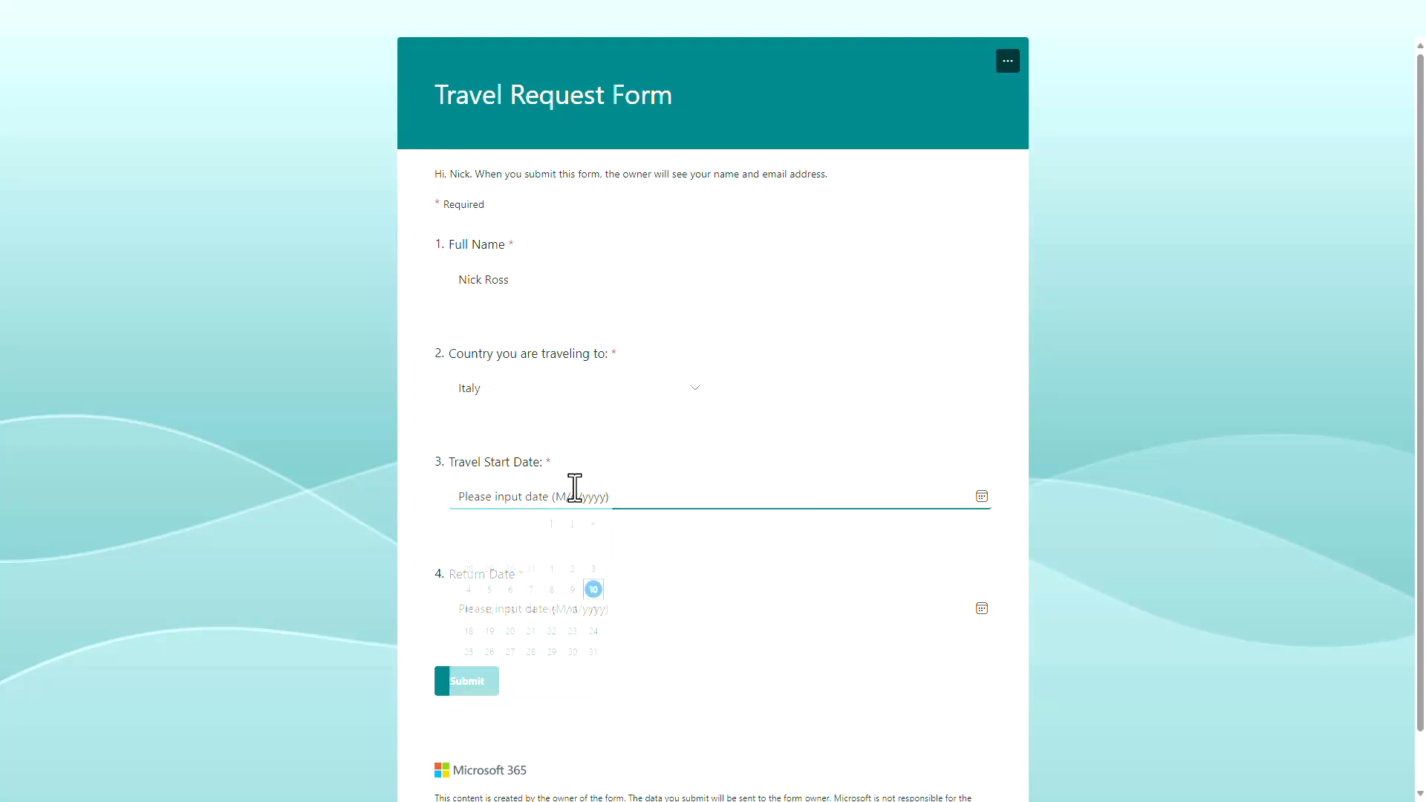
{"action": "left_click", "coordinate": [594, 594]}
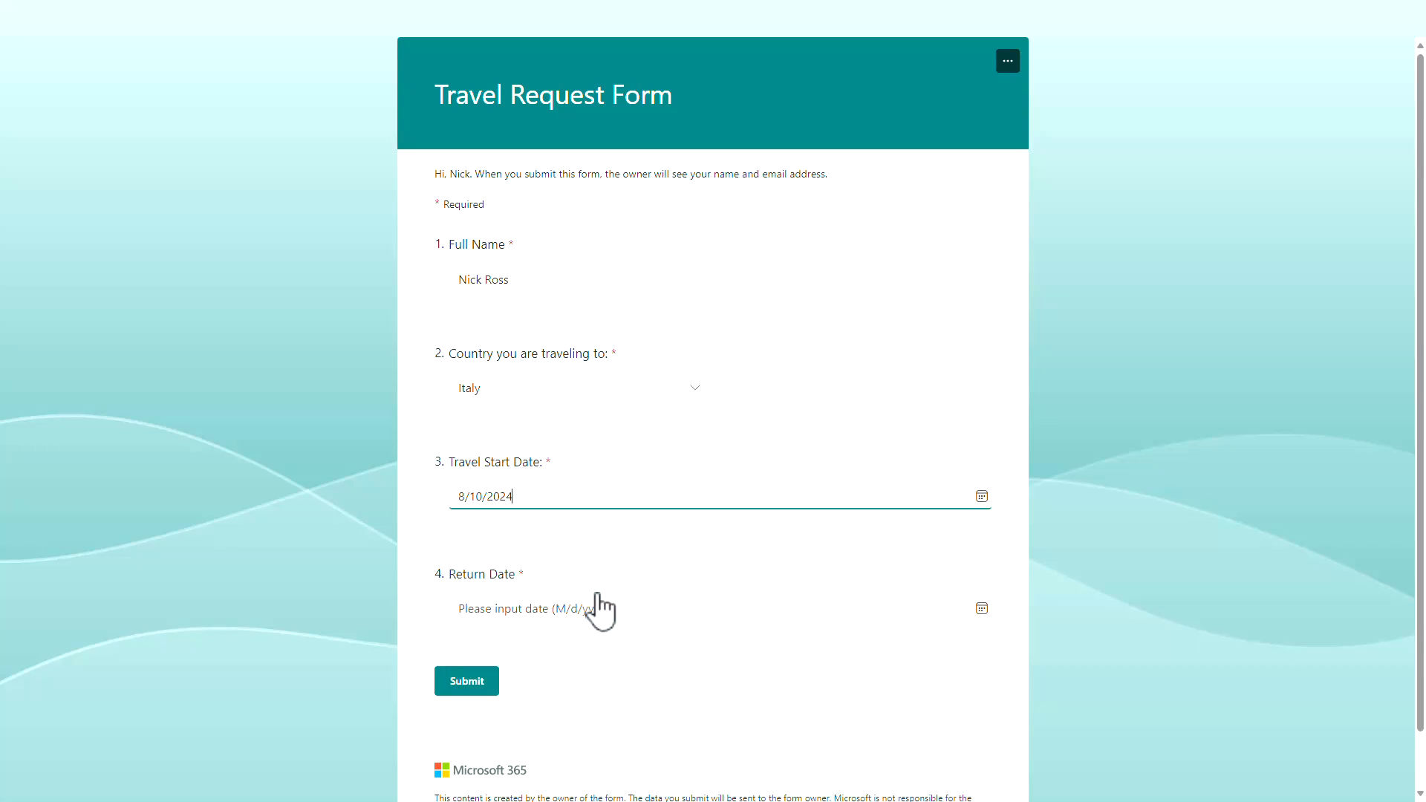
{"action": "left_click", "coordinate": [576, 603]}
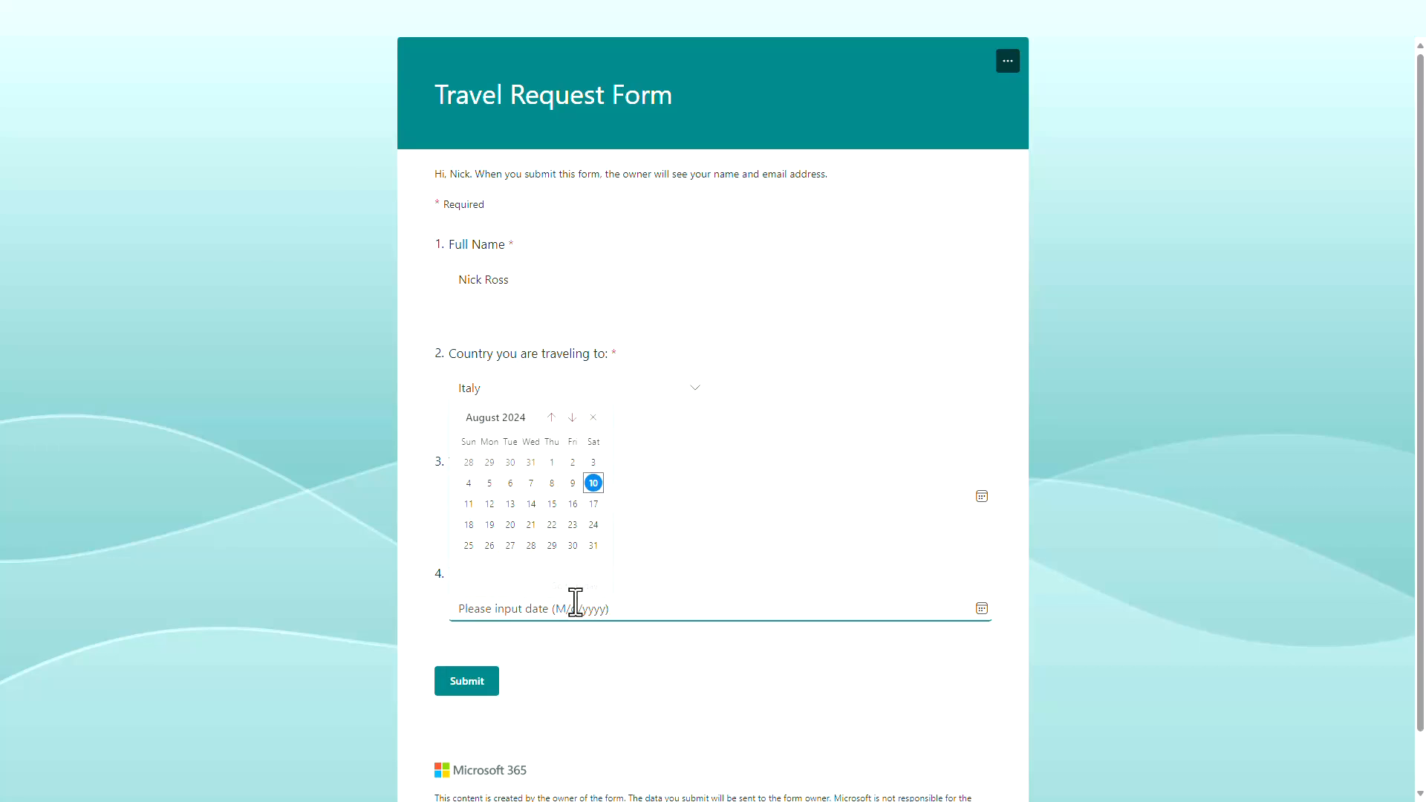
{"action": "left_click", "coordinate": [532, 508]}
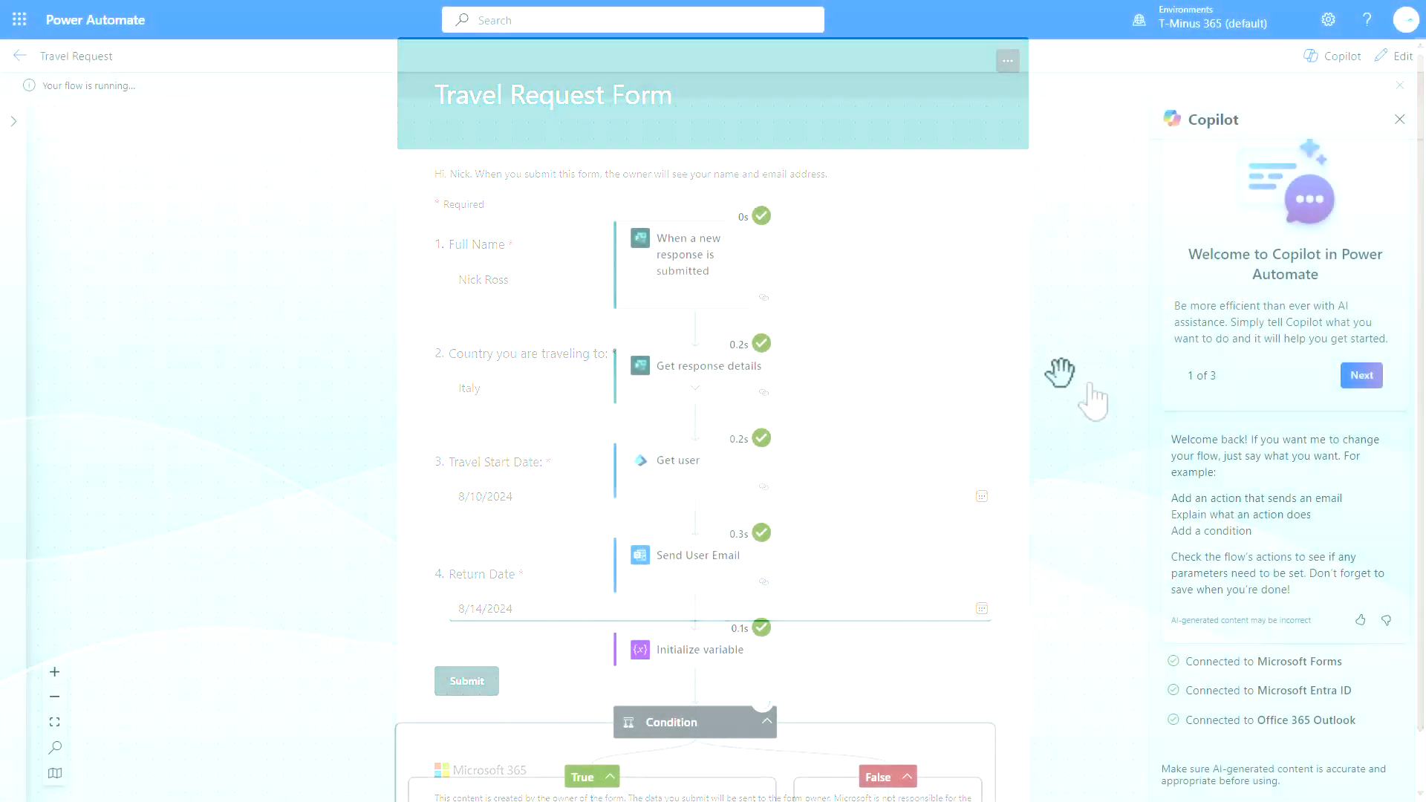
Inspect the test run's status for each flow action, from the response trigger down to the group removal actions
{"action": "scroll", "coordinate": [821, 361], "scroll_direction": "down", "scroll_amount": 5}
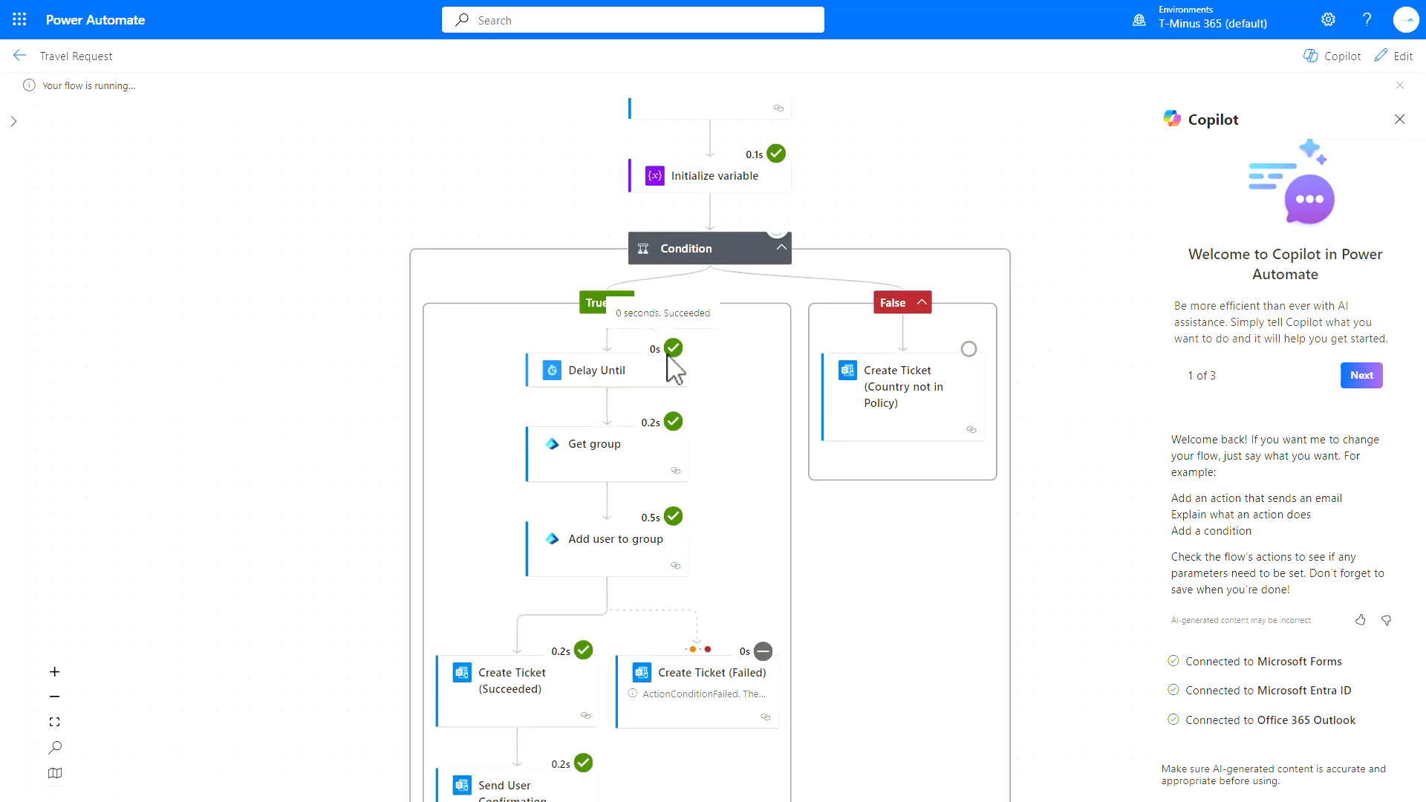
{"action": "scroll", "coordinate": [900, 486], "scroll_direction": "down", "scroll_amount": 2}
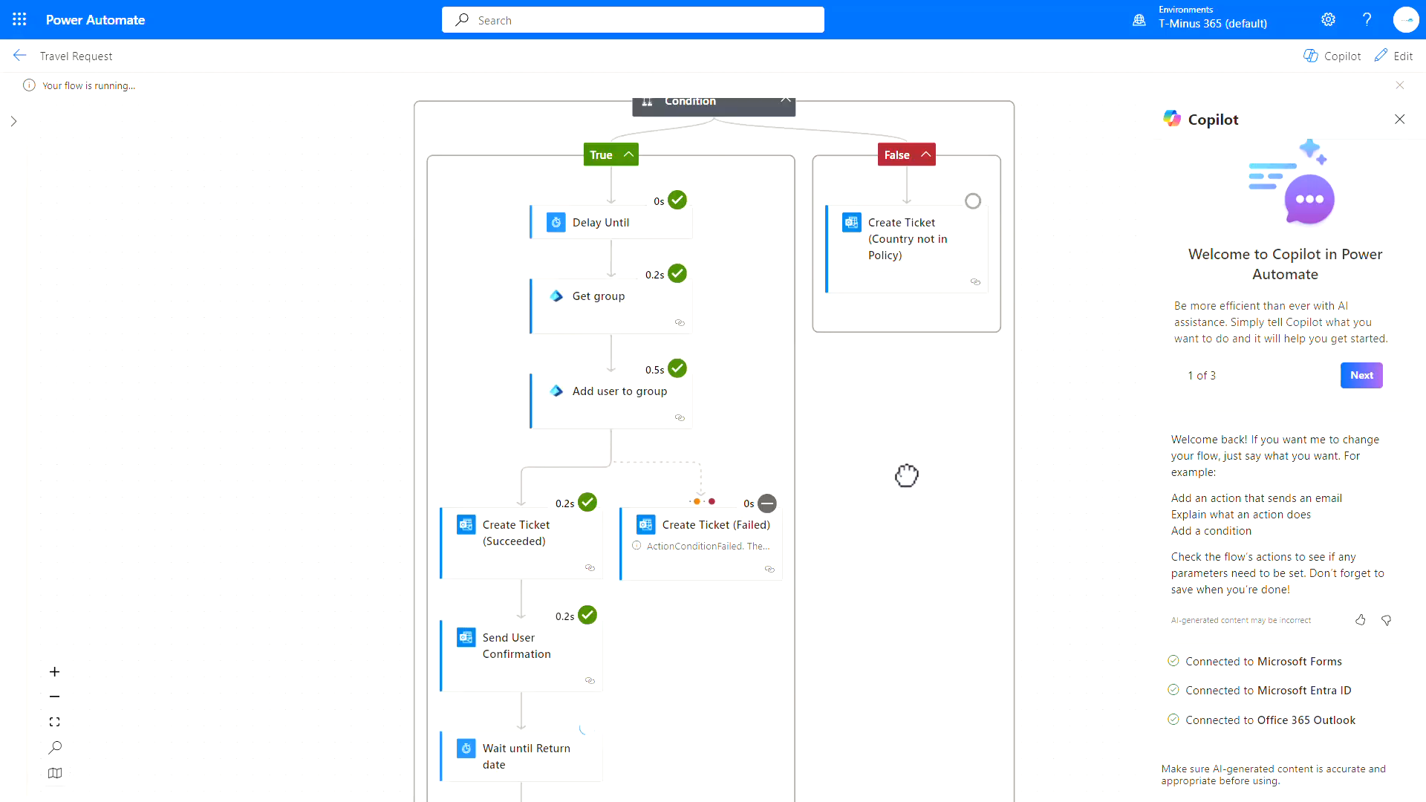
{"action": "scroll", "coordinate": [669, 494], "scroll_direction": "down", "scroll_amount": 3}
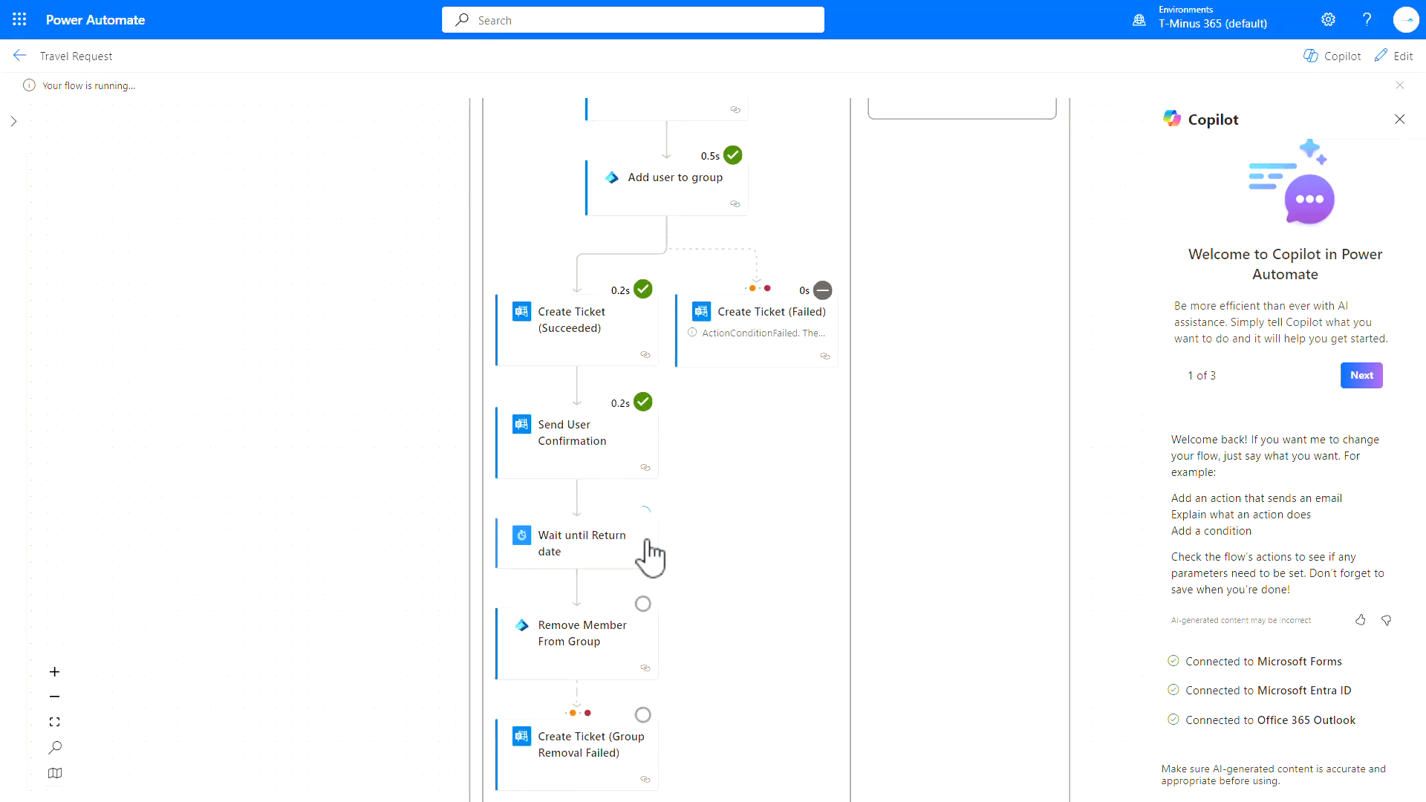
{"action": "scroll", "coordinate": [630, 570], "scroll_direction": "up", "scroll_amount": 5}
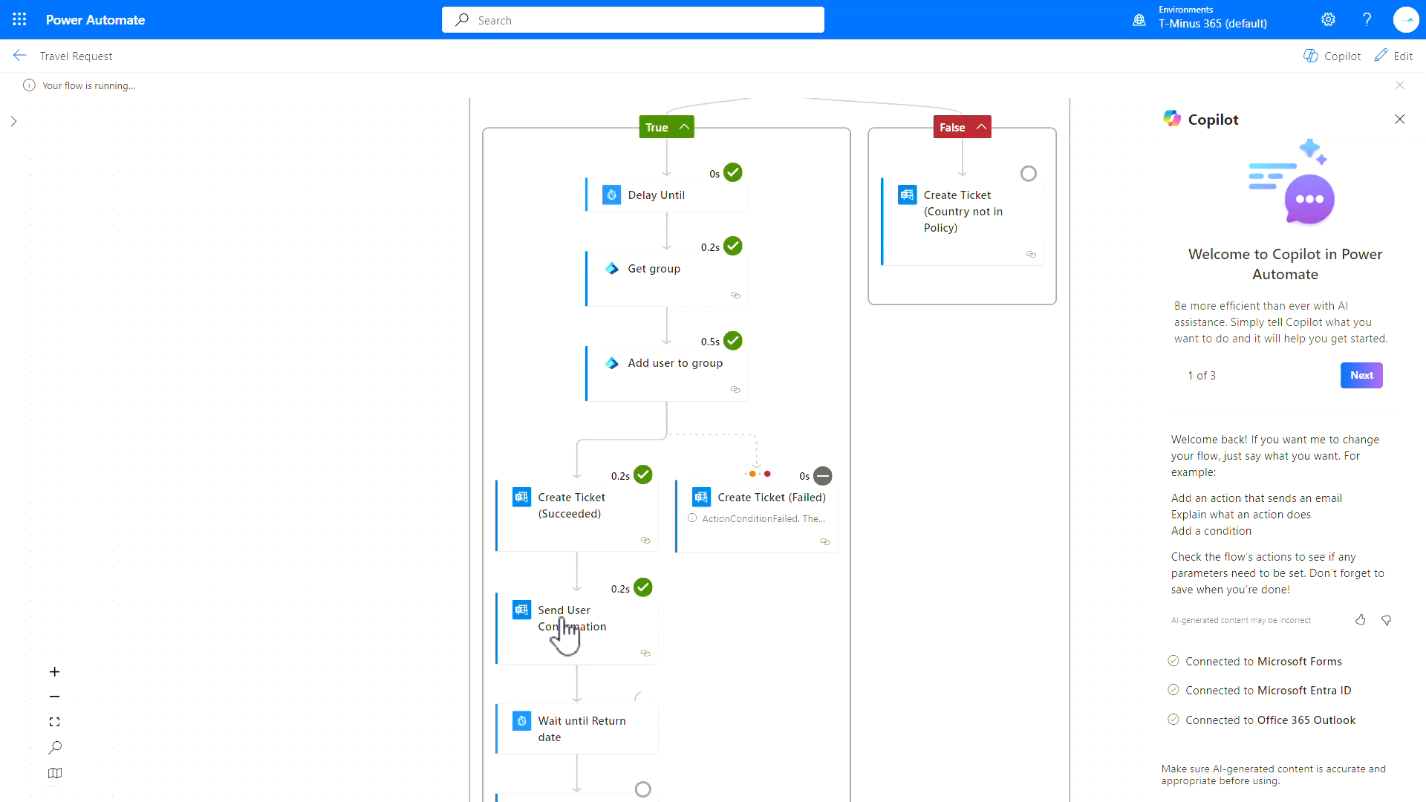
{"action": "scroll", "coordinate": [693, 519], "scroll_direction": "up", "scroll_amount": 10}
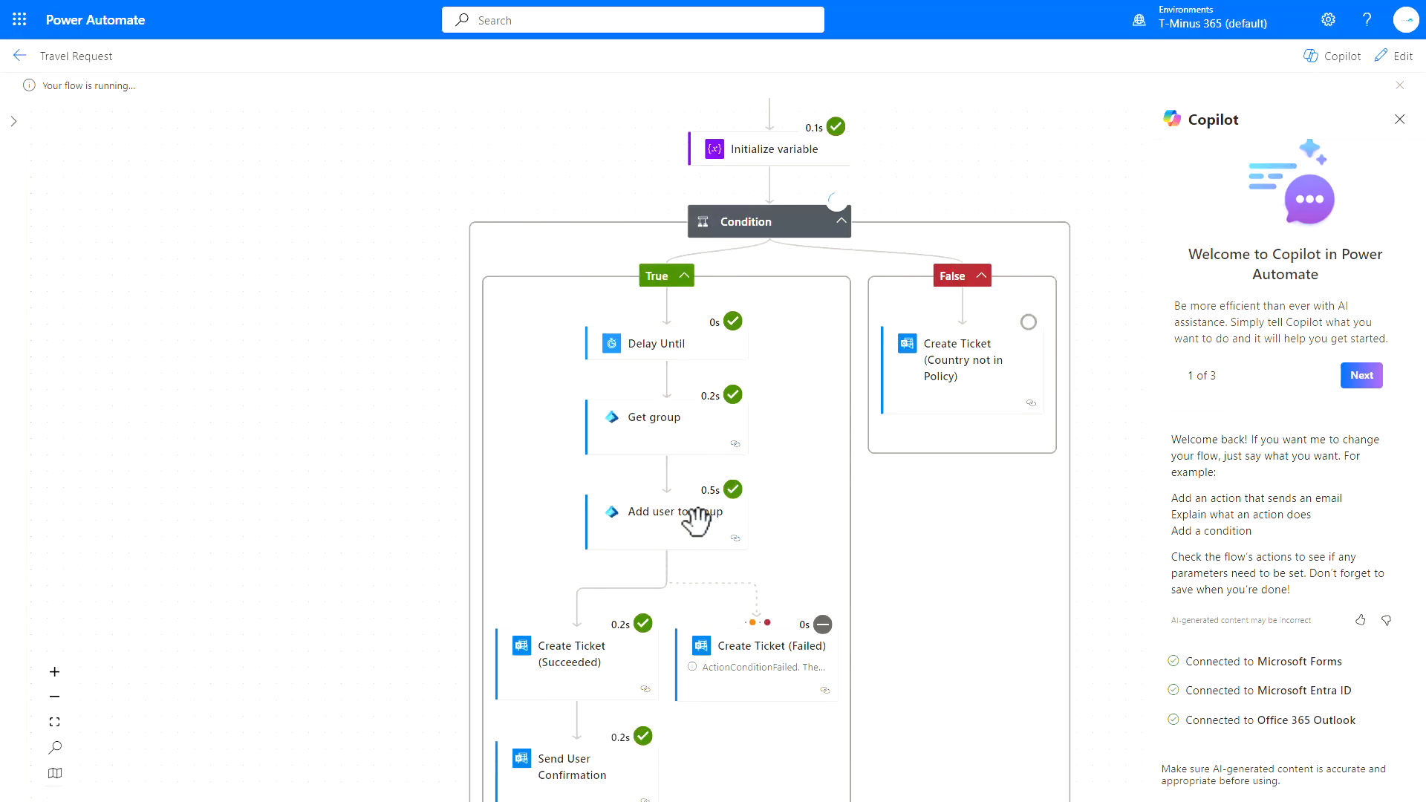
{"action": "scroll", "coordinate": [696, 520], "scroll_direction": "up", "scroll_amount": 1}
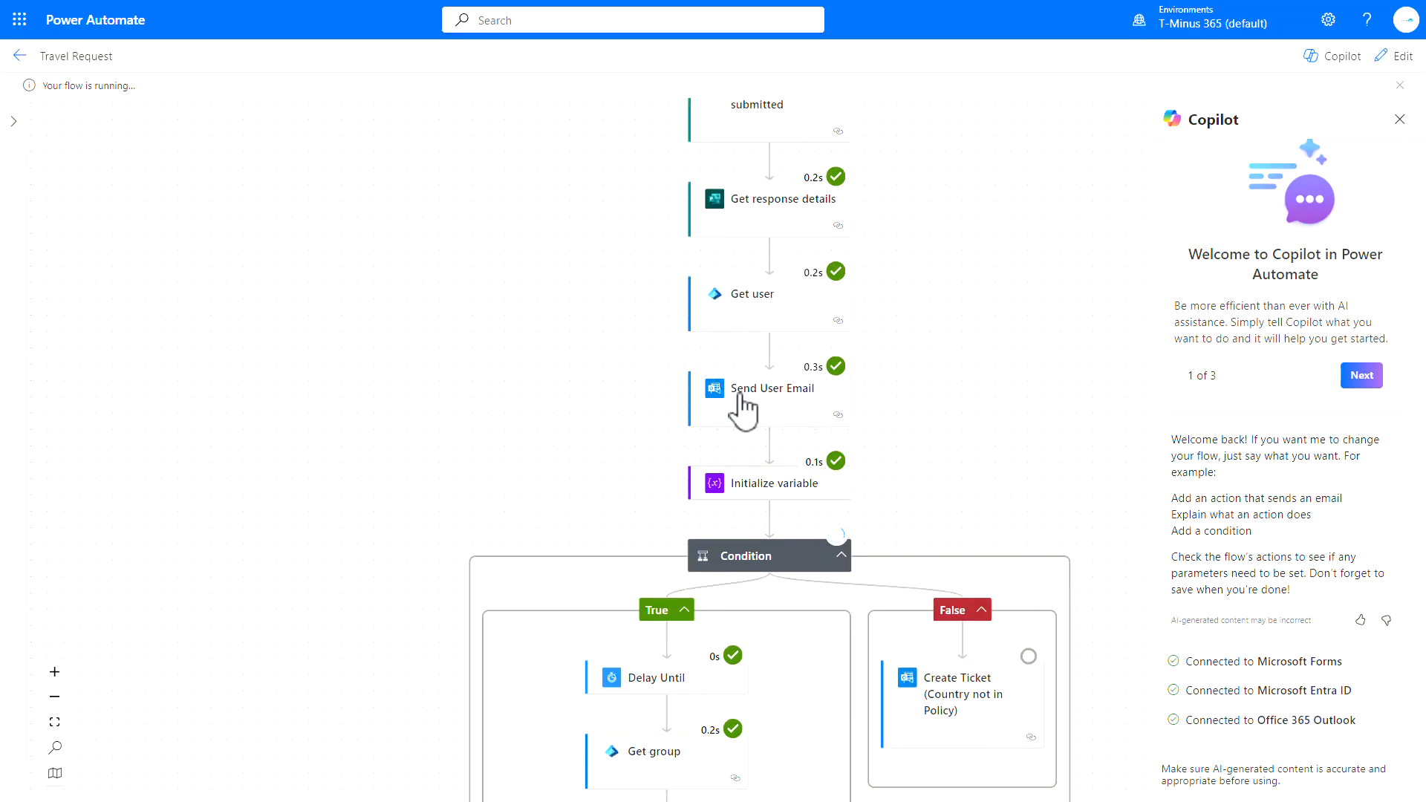
{"action": "left_click_drag", "start_coordinate": [559, 505], "coordinate": [557, 191]}
{"action": "left_click_drag", "start_coordinate": [866, 648], "coordinate": [939, 560]}
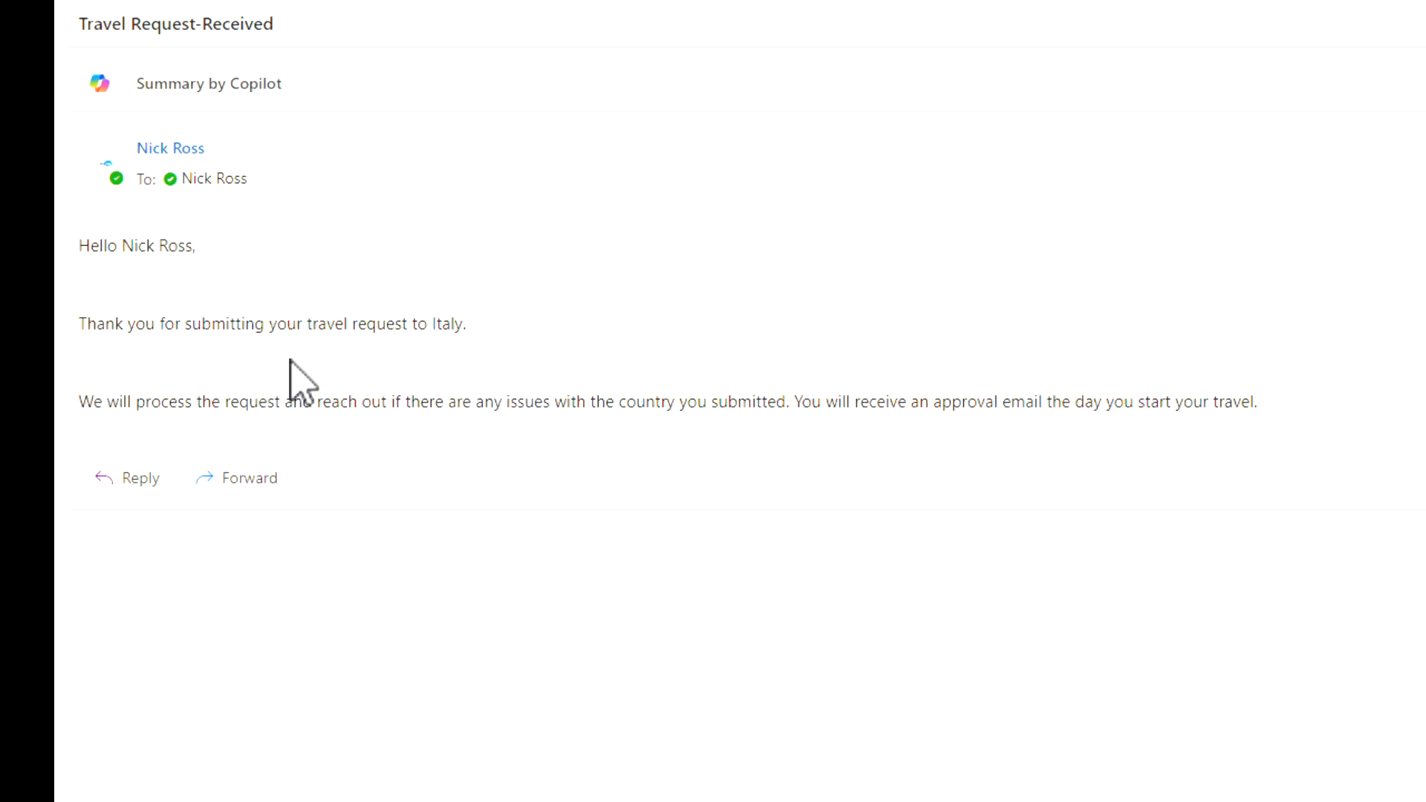
Read the "Travel Request-Received" email's thank-you line and its note about request processing
{"action": "left_click_drag", "start_coordinate": [129, 324], "coordinate": [408, 326]}
{"action": "left_click", "coordinate": [132, 401]}
{"action": "left_click_drag", "start_coordinate": [132, 401], "coordinate": [1311, 407]}
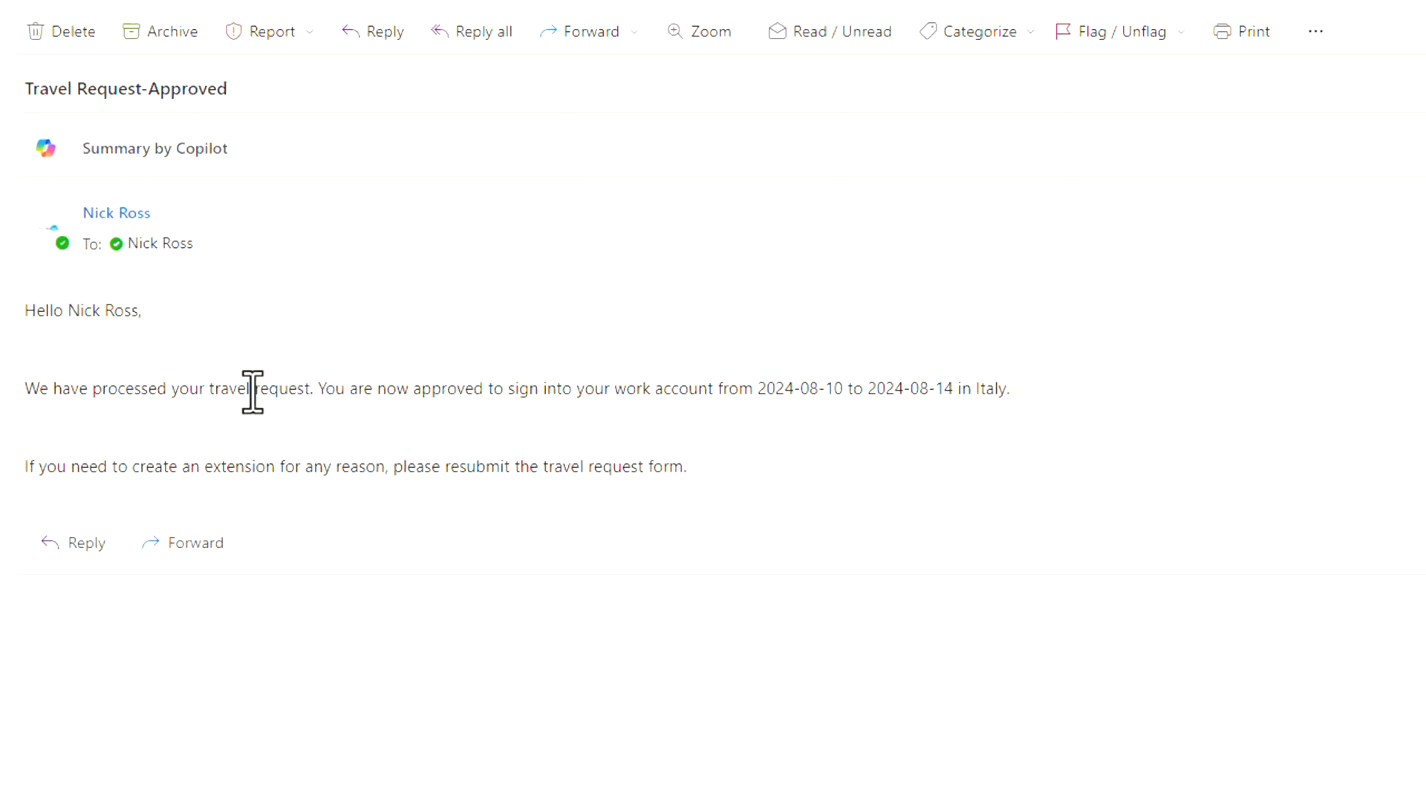
Read the "Travel Request-Approved" email, checking the approved dates, the country and the extension instructions
{"action": "left_click_drag", "start_coordinate": [365, 389], "coordinate": [945, 388]}
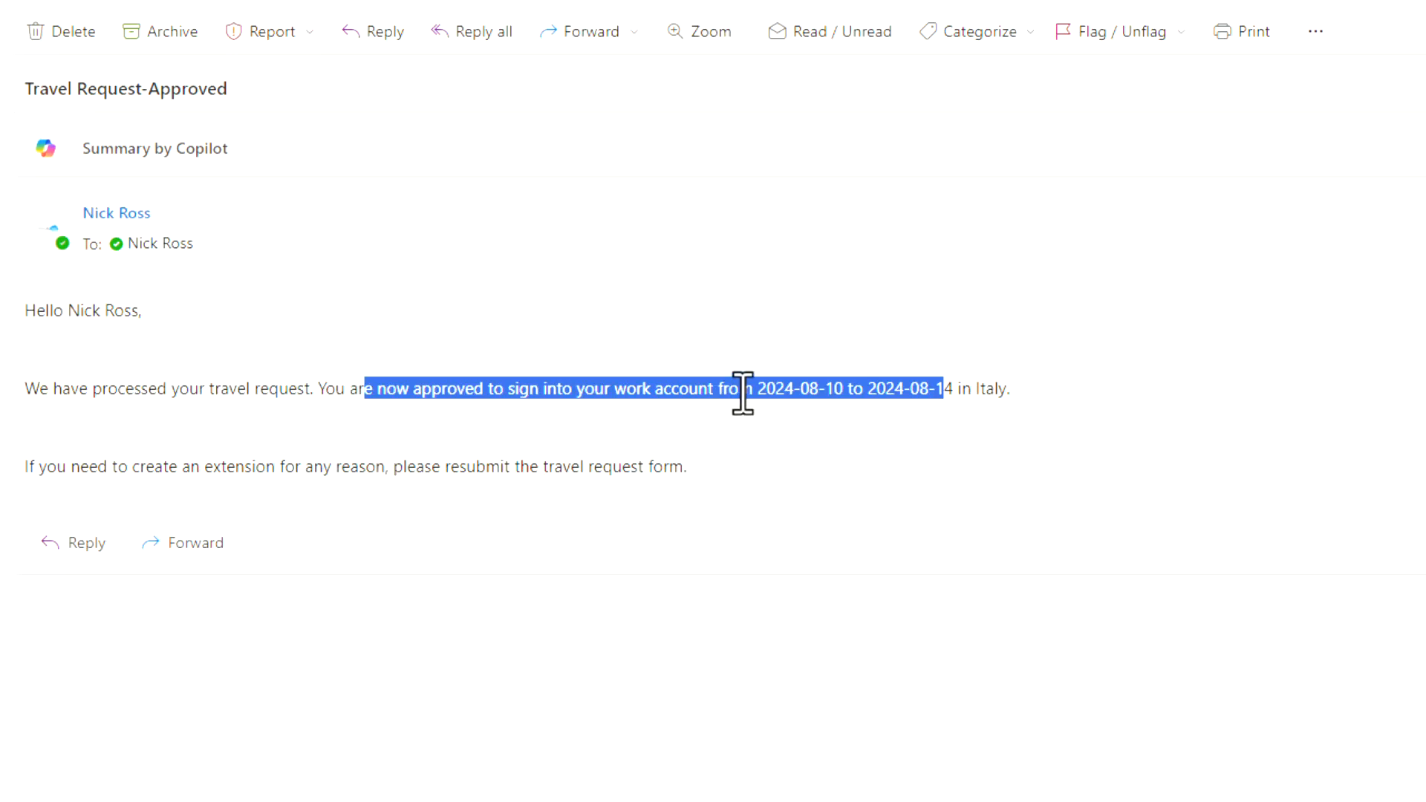
{"action": "left_click_drag", "start_coordinate": [767, 388], "coordinate": [1011, 389]}
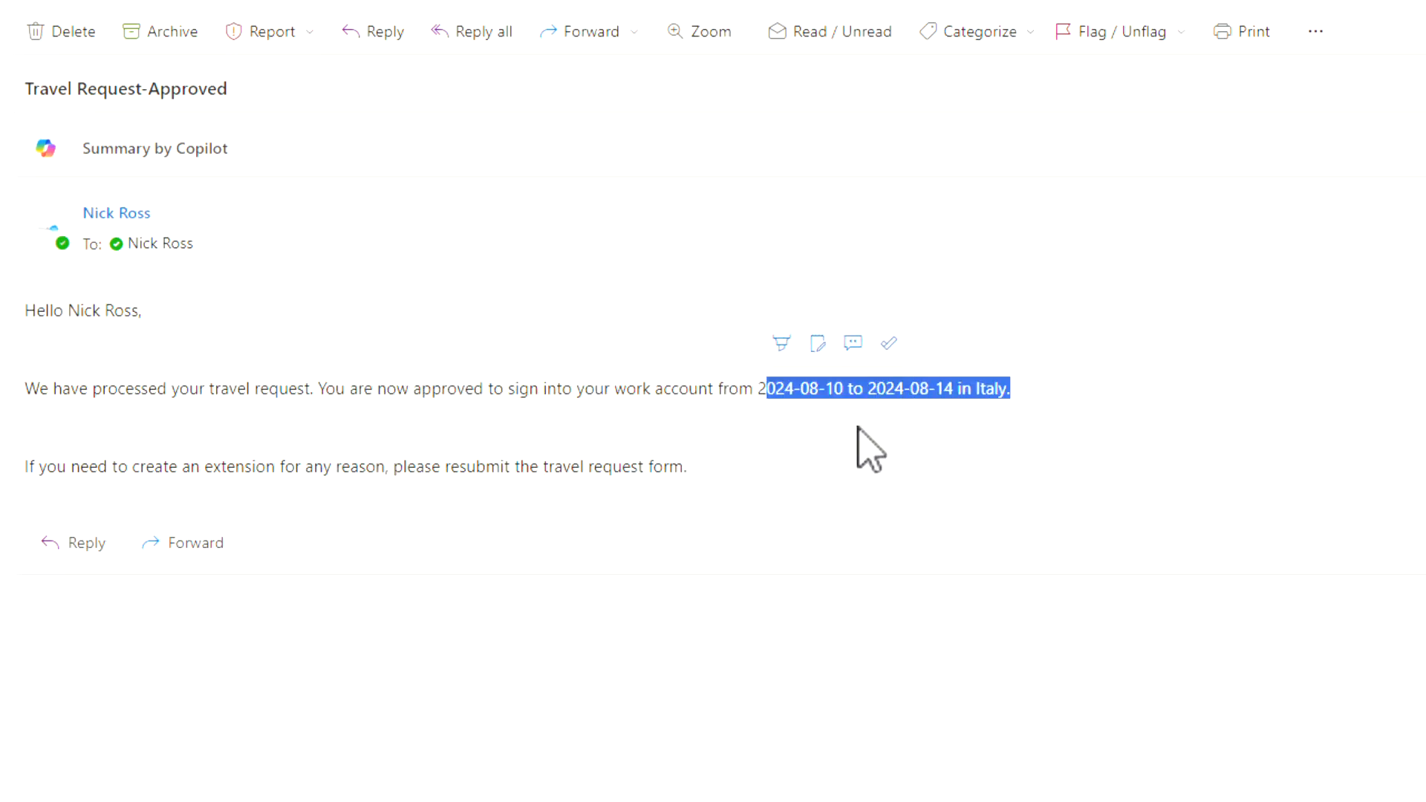
{"action": "left_click", "coordinate": [607, 466]}
{"action": "left_click_drag", "start_coordinate": [234, 467], "coordinate": [457, 468]}
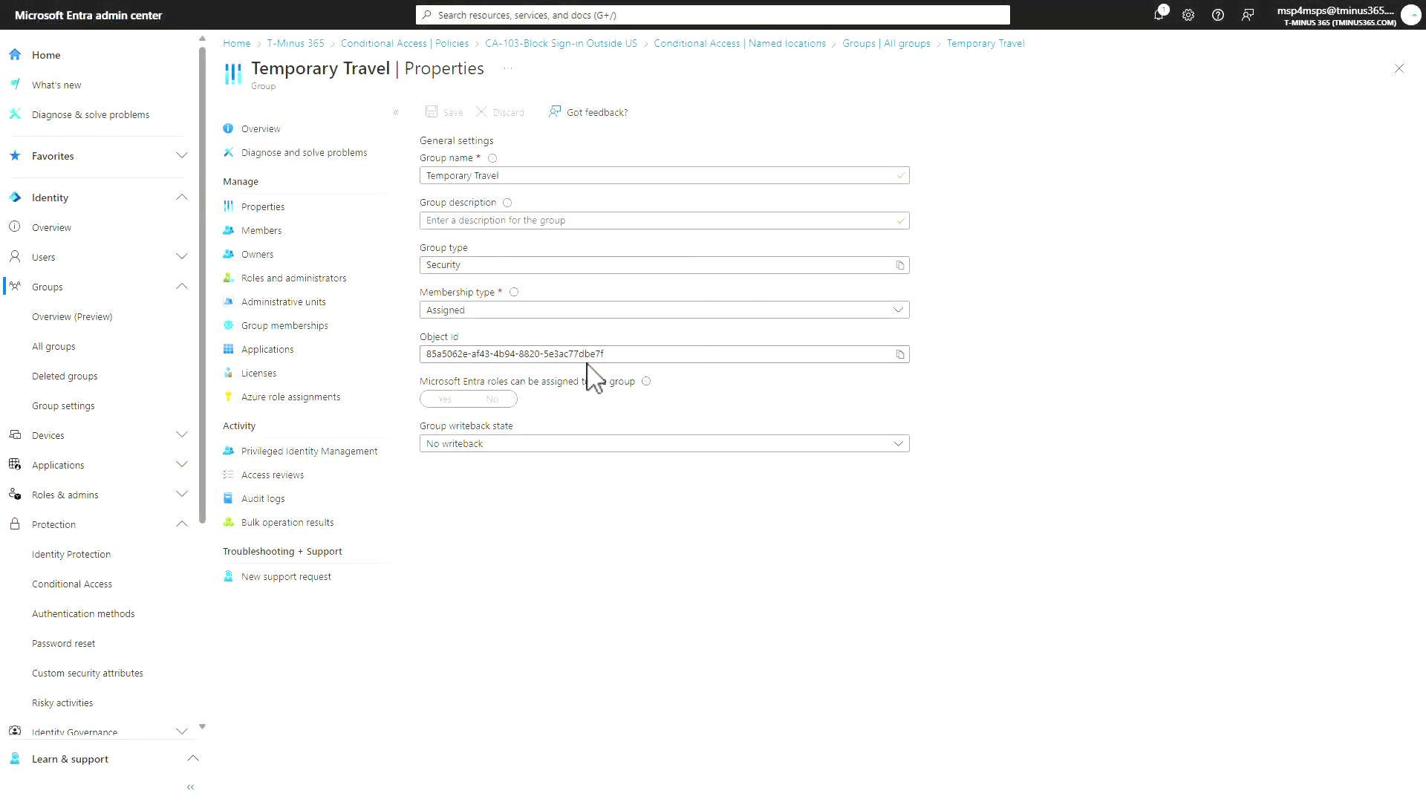
Check the members of the Temporary Travel group in Entra, then open the list of Conditional Access policies
{"action": "left_click", "coordinate": [271, 232]}
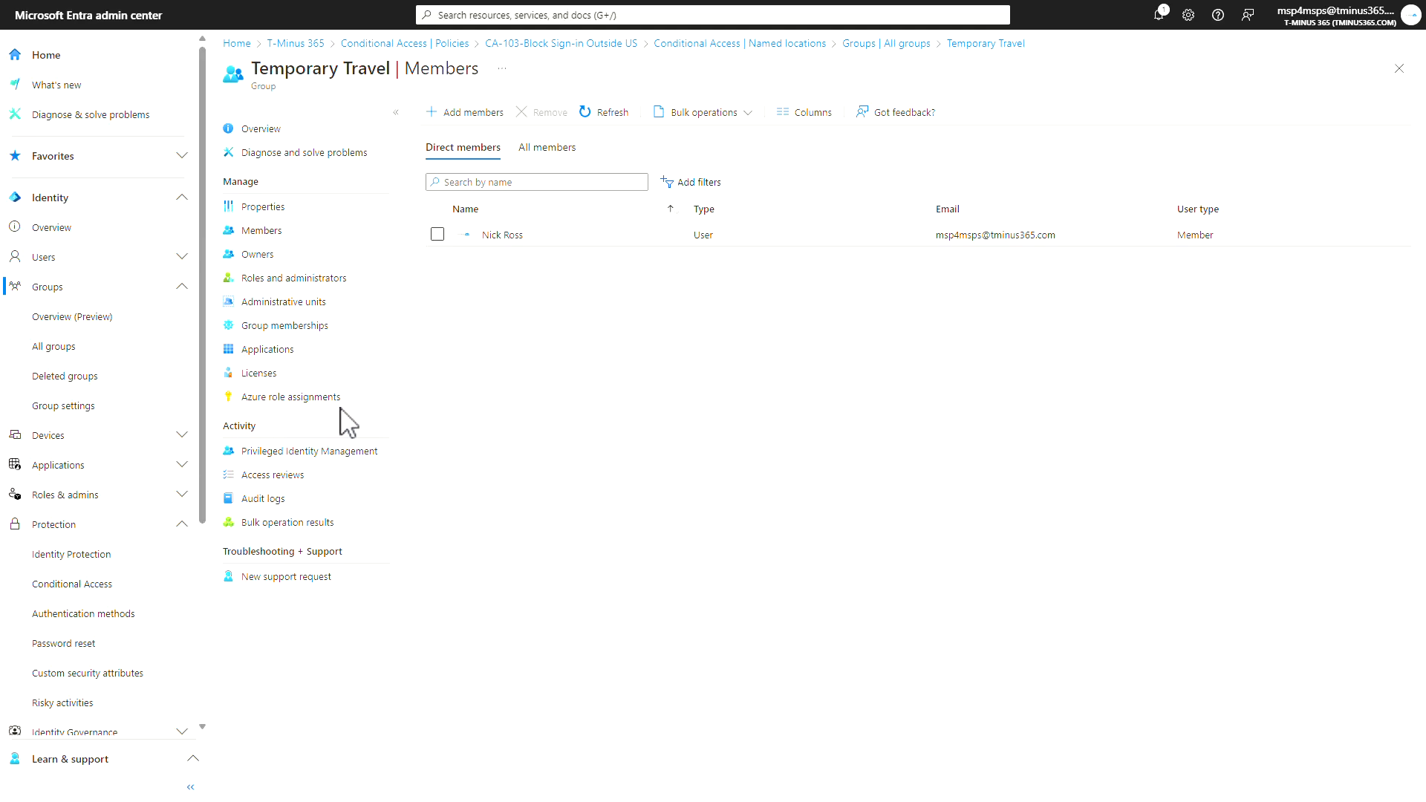
{"action": "left_click", "coordinate": [80, 585]}
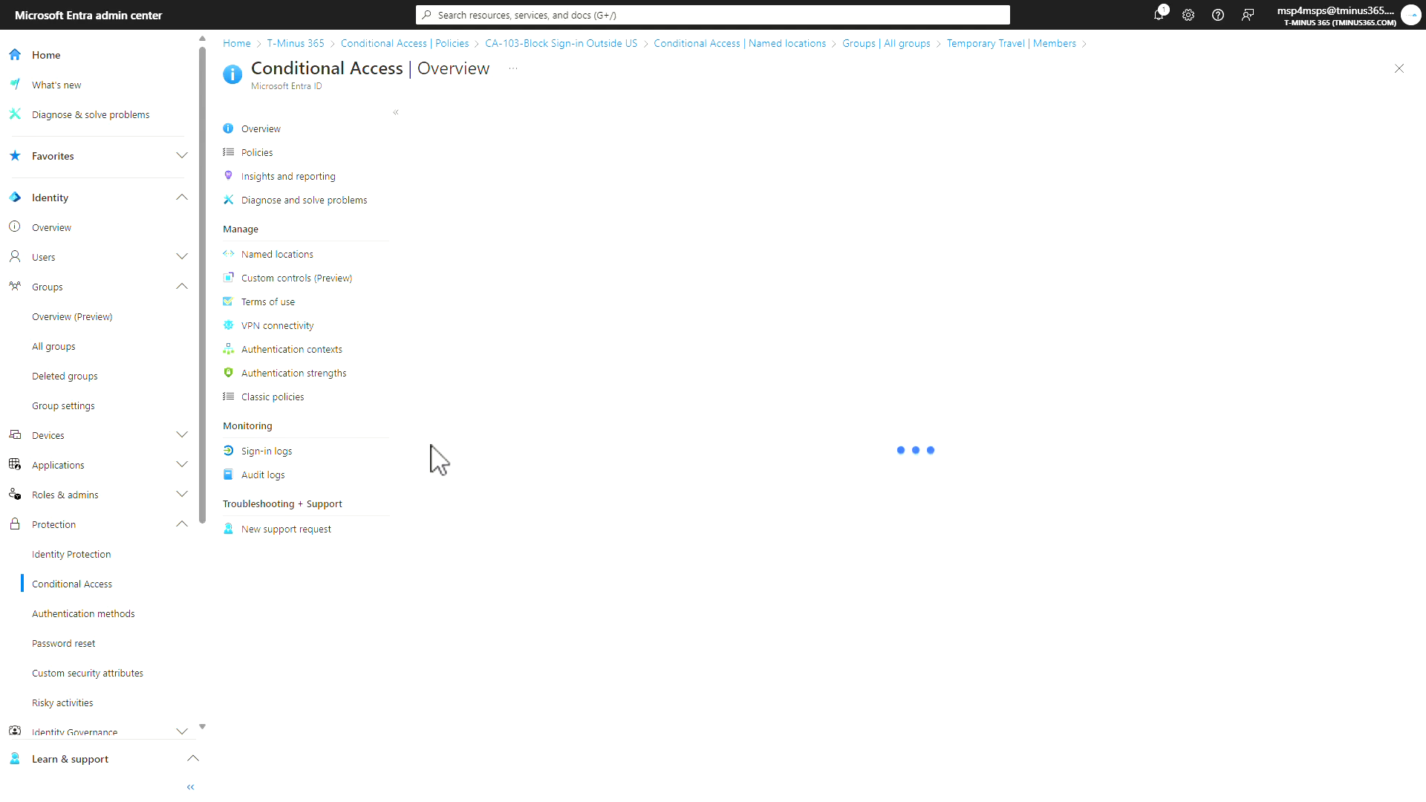
{"action": "left_click", "coordinate": [353, 160]}
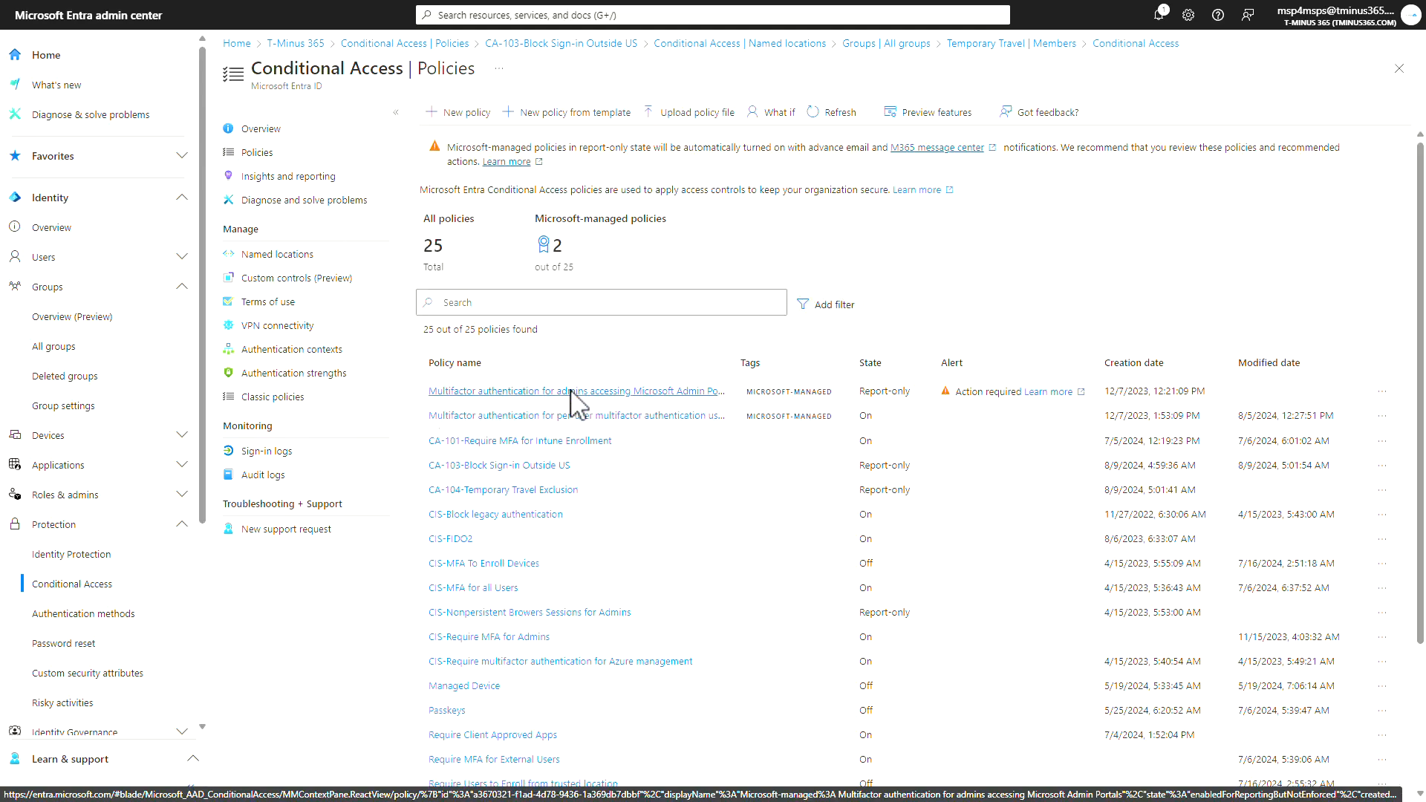
Open the CA-103-Block Sign-in Outside US policy, check its excluded users and groups, and return to the policies list
{"action": "left_click", "coordinate": [473, 490]}
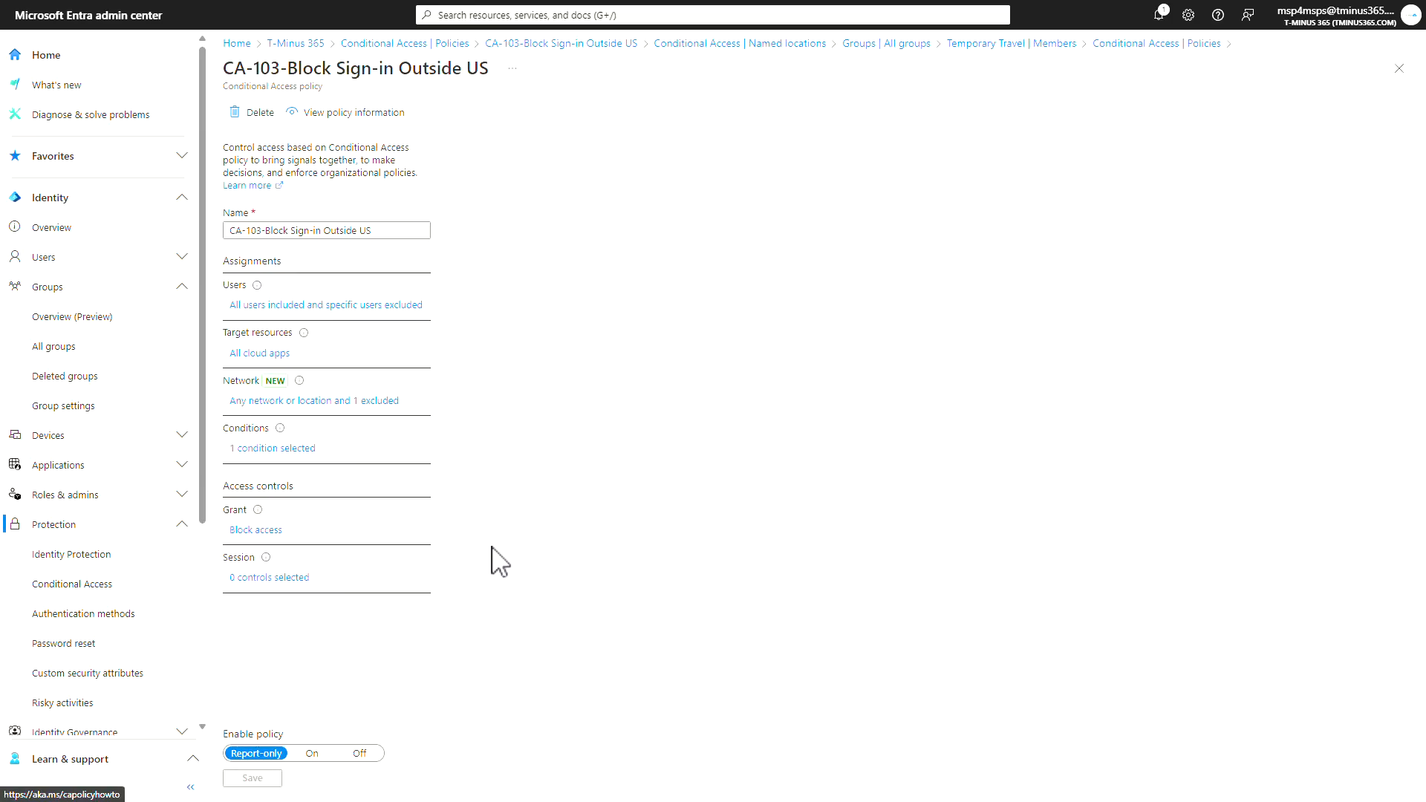
{"action": "left_click", "coordinate": [319, 306]}
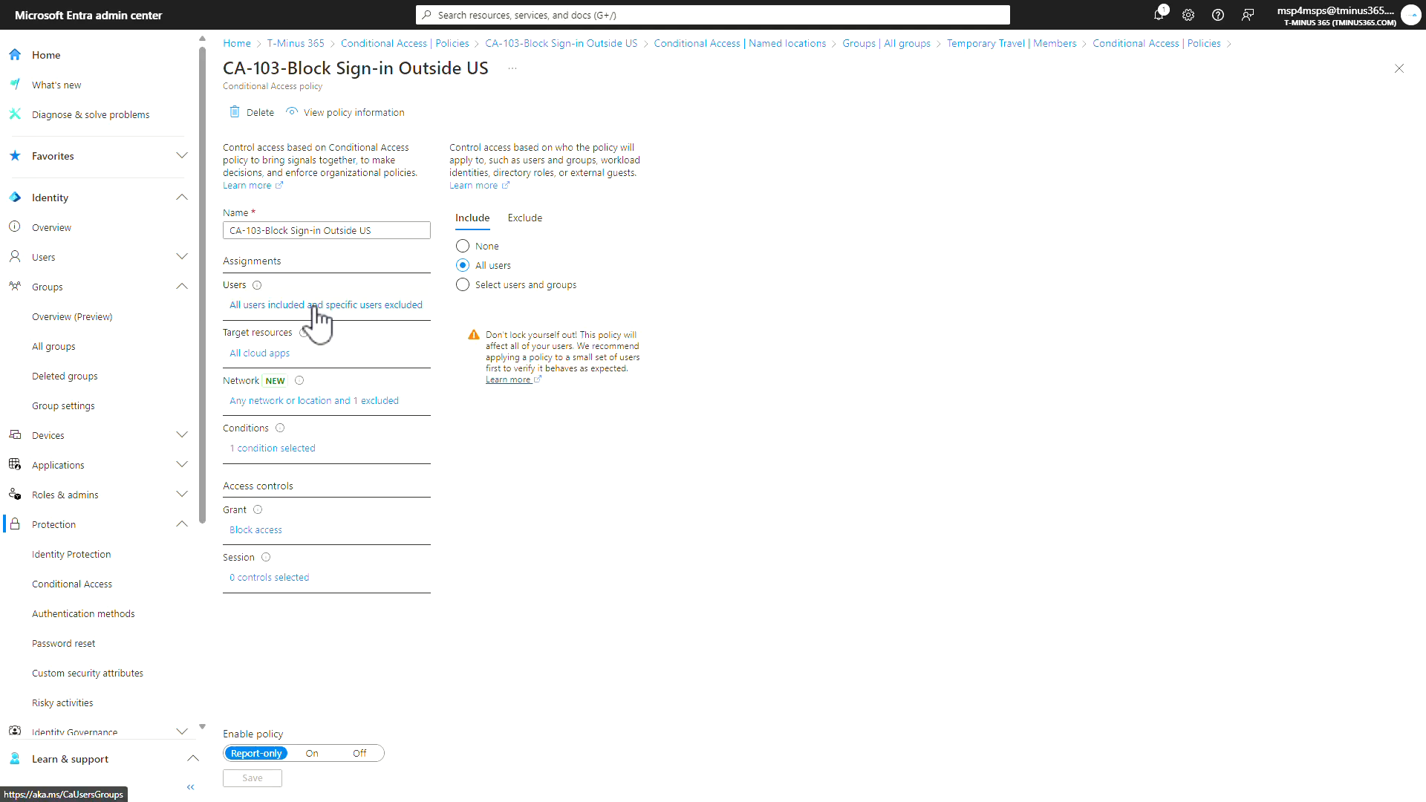
{"action": "left_click", "coordinate": [523, 223]}
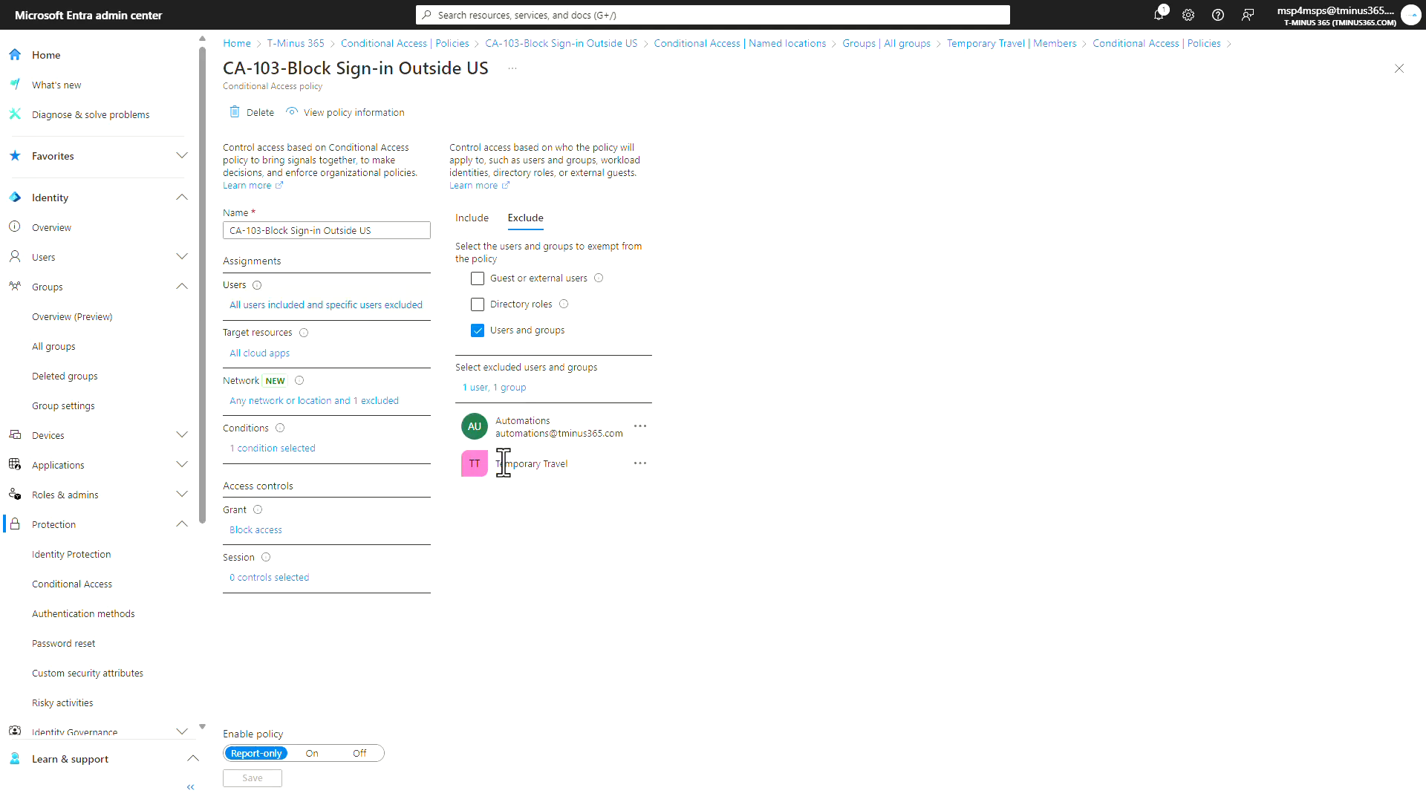
{"action": "triple_click", "coordinate": [520, 468]}
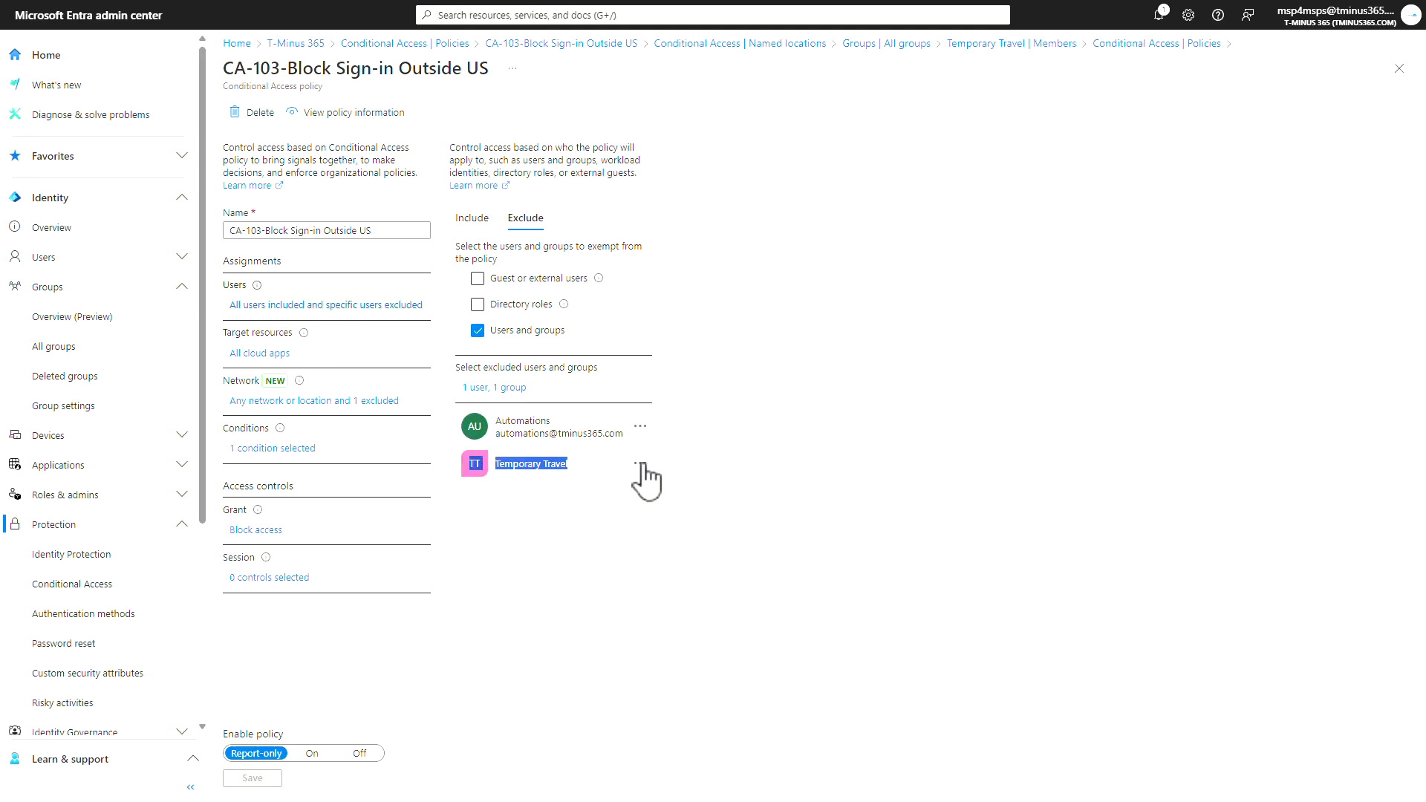
{"action": "left_click", "coordinate": [628, 522]}
{"action": "left_click", "coordinate": [1136, 45]}
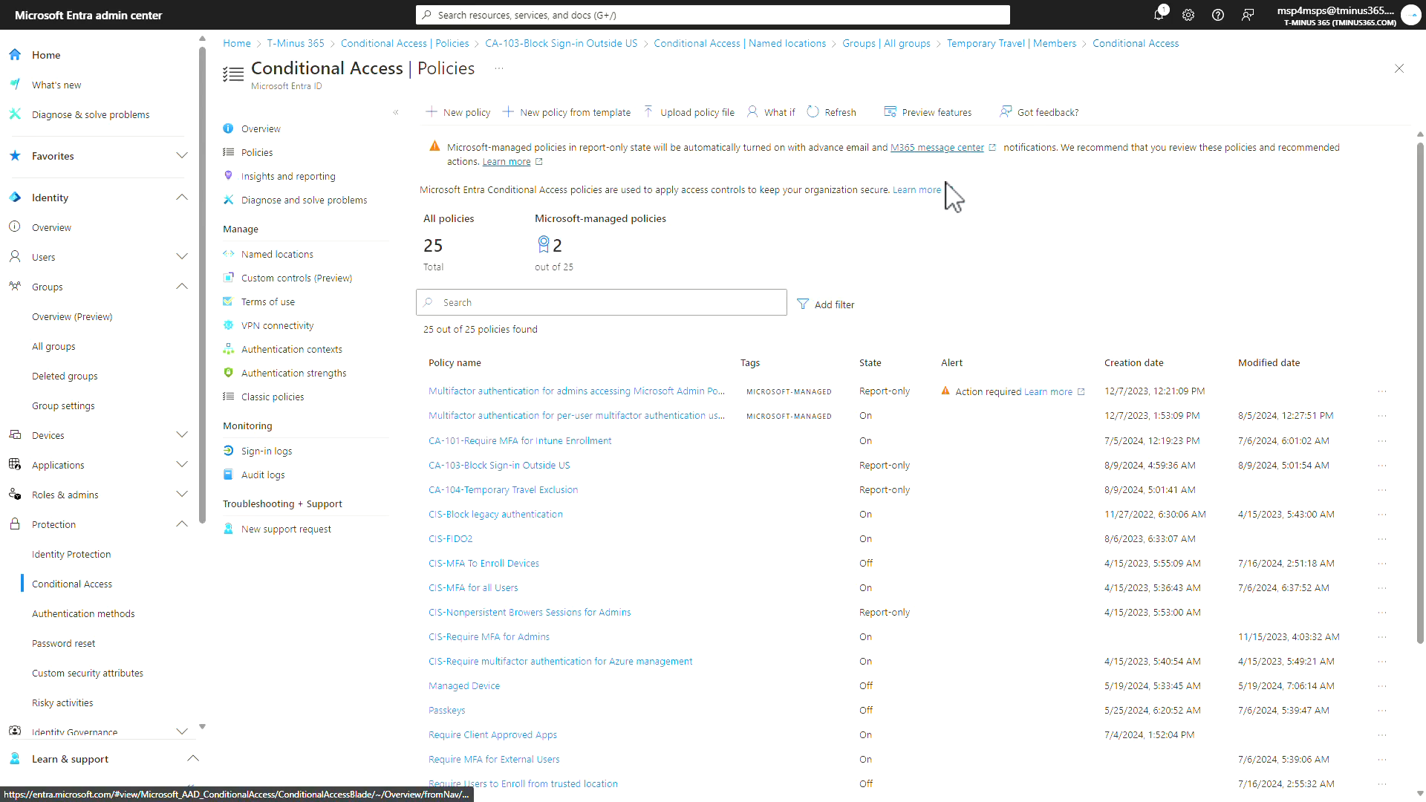
Open the CA-104-Temporary Travel Exclusion policy and check which users and groups it includes
{"action": "left_click", "coordinate": [504, 492]}
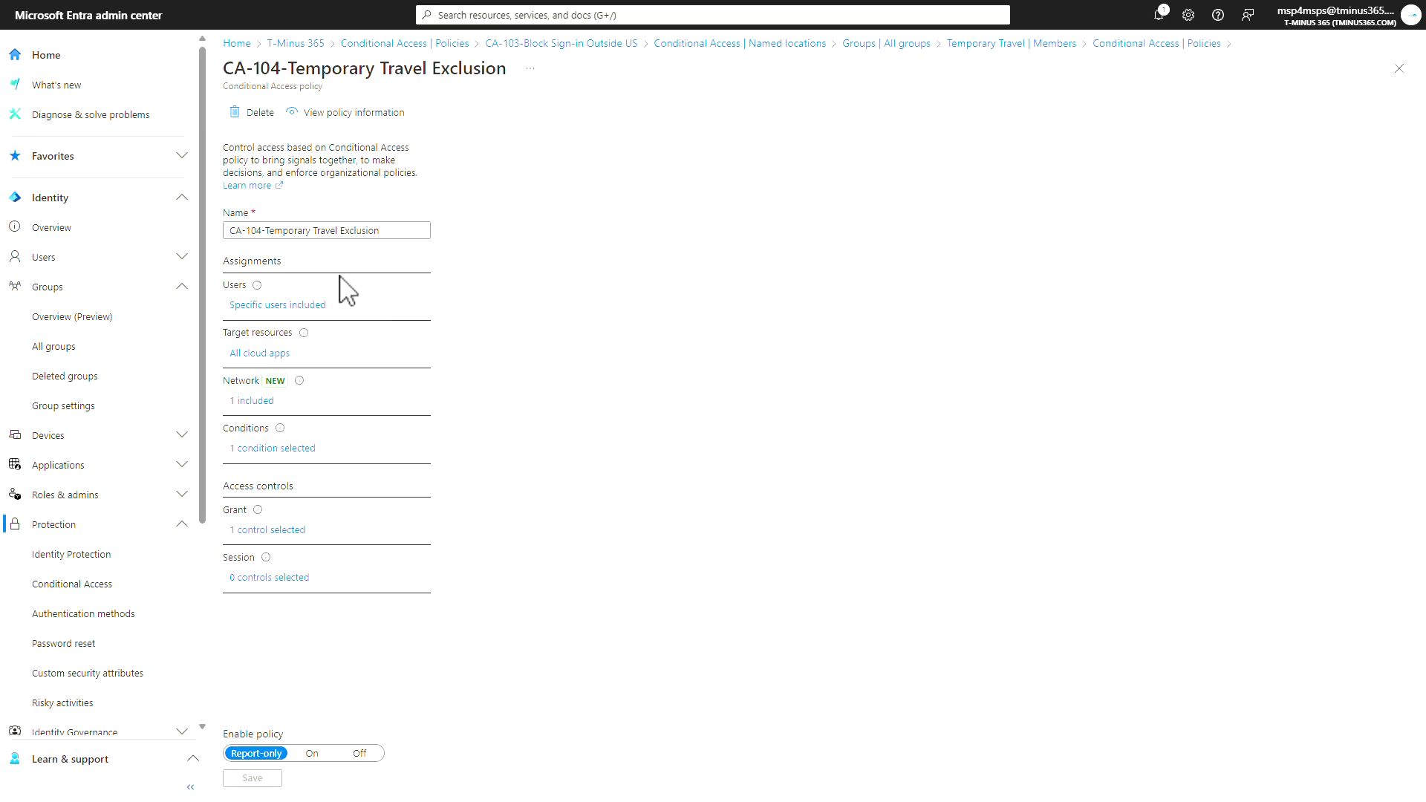
{"action": "left_click", "coordinate": [265, 231]}
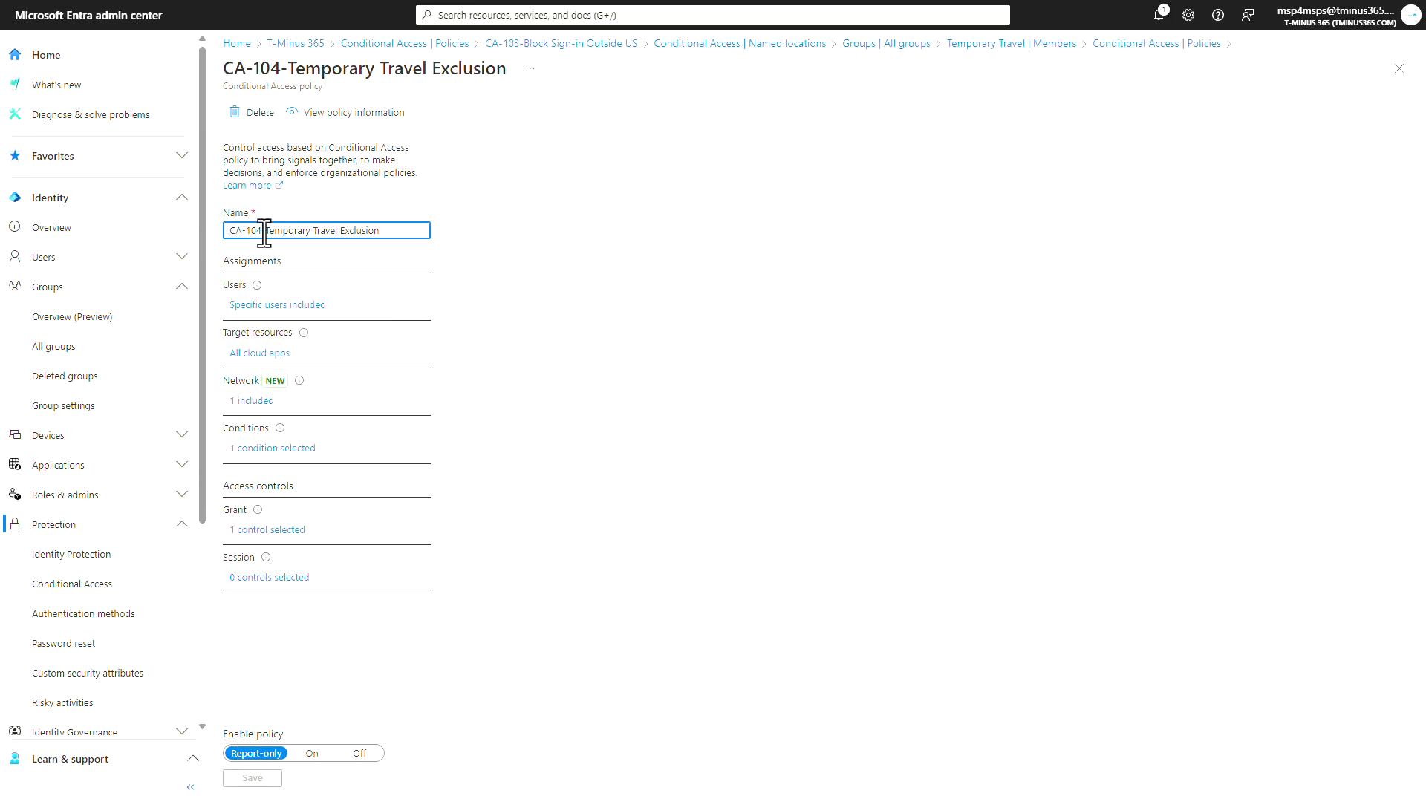
{"action": "left_click", "coordinate": [585, 300]}
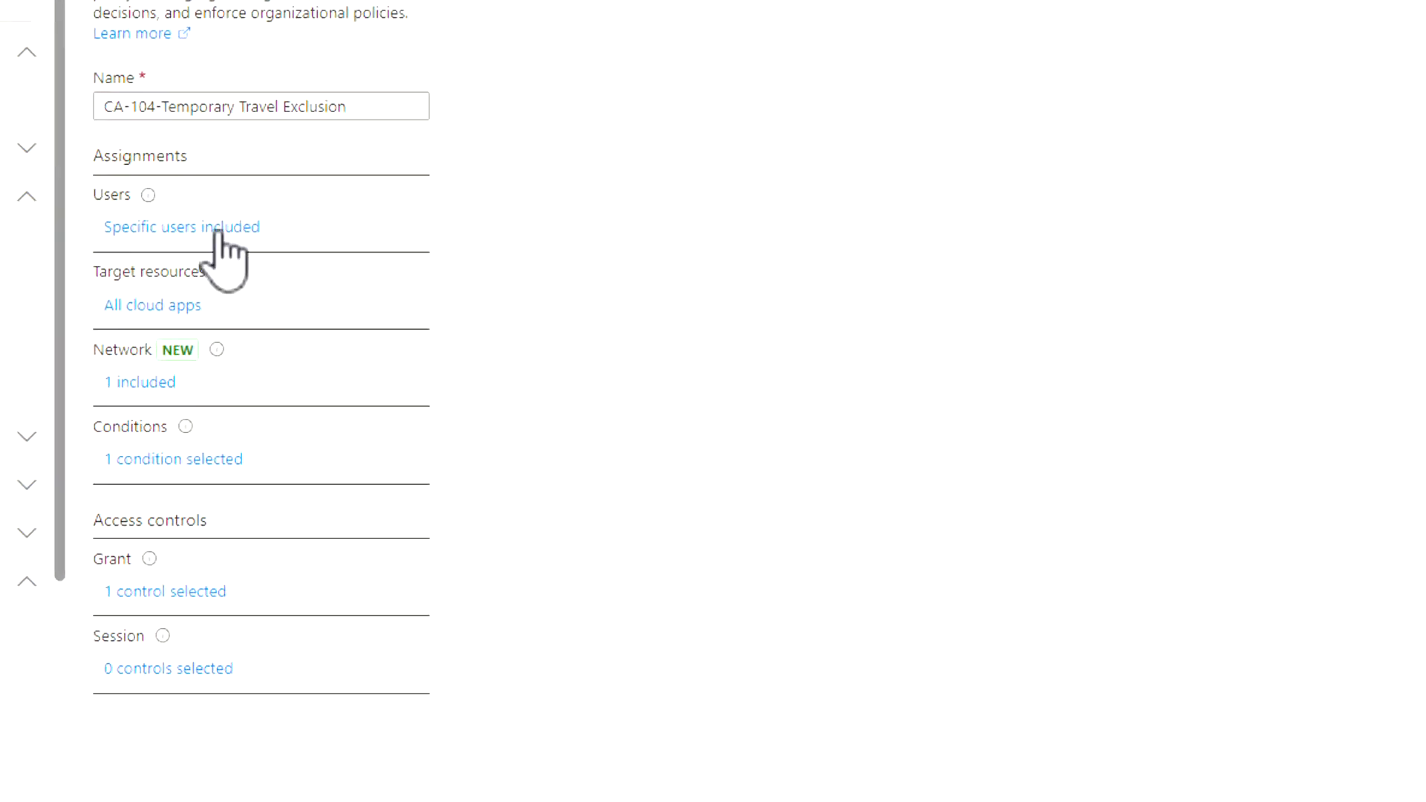
{"action": "left_click", "coordinate": [218, 231]}
{"action": "triple_click", "coordinate": [494, 471]}
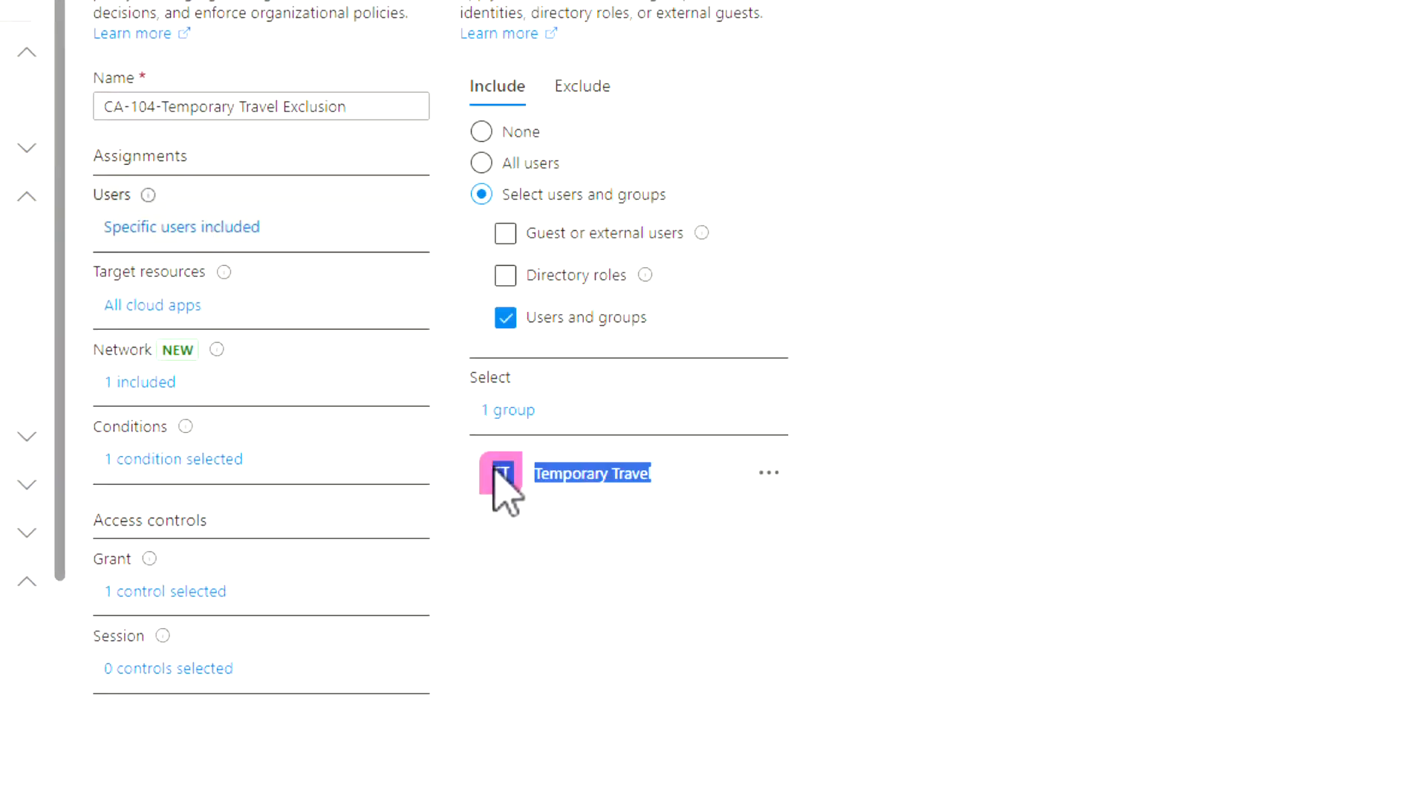
{"action": "left_click", "coordinate": [633, 604]}
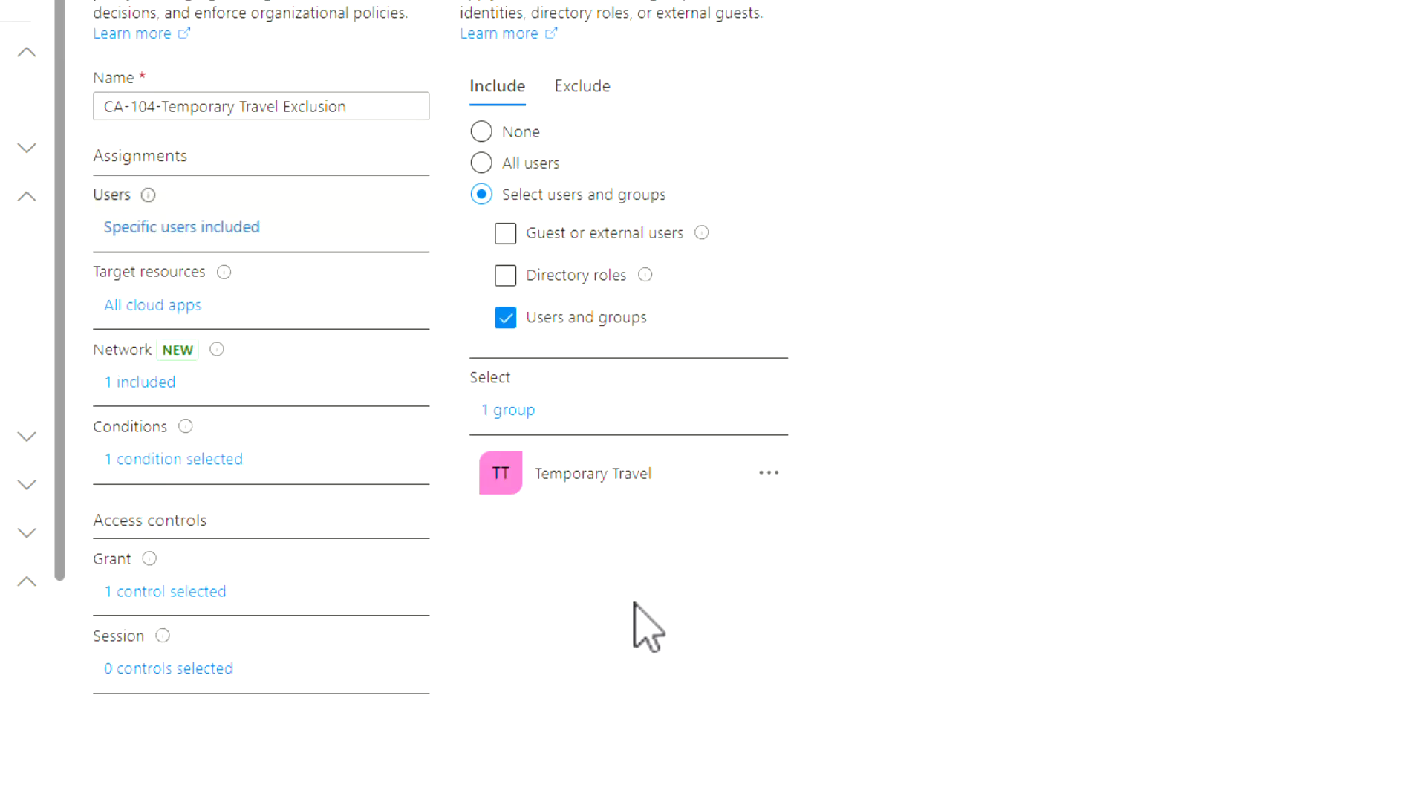
Review the CA-104 policy's target resources, included network location and grant control
{"action": "left_click", "coordinate": [167, 305]}
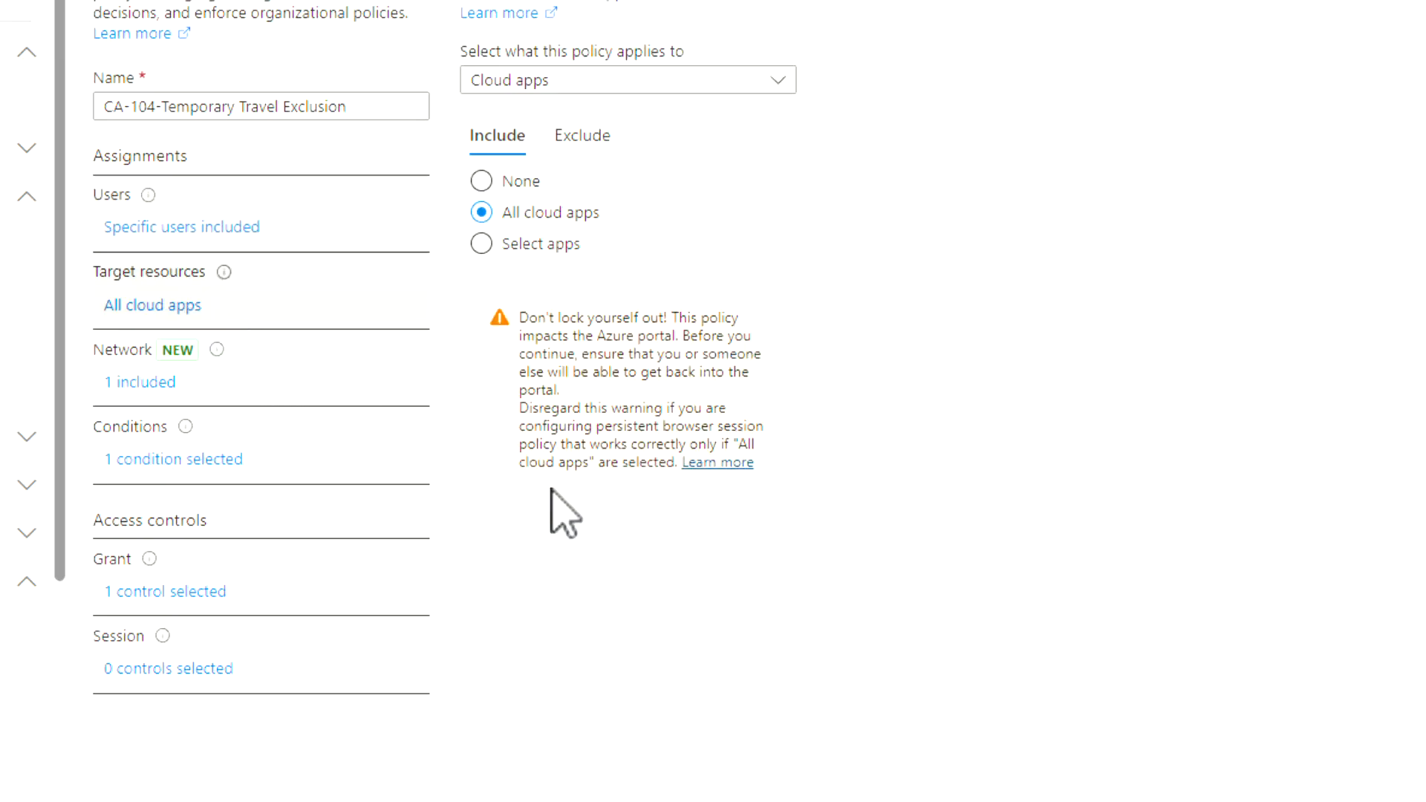
{"action": "left_click", "coordinate": [173, 386]}
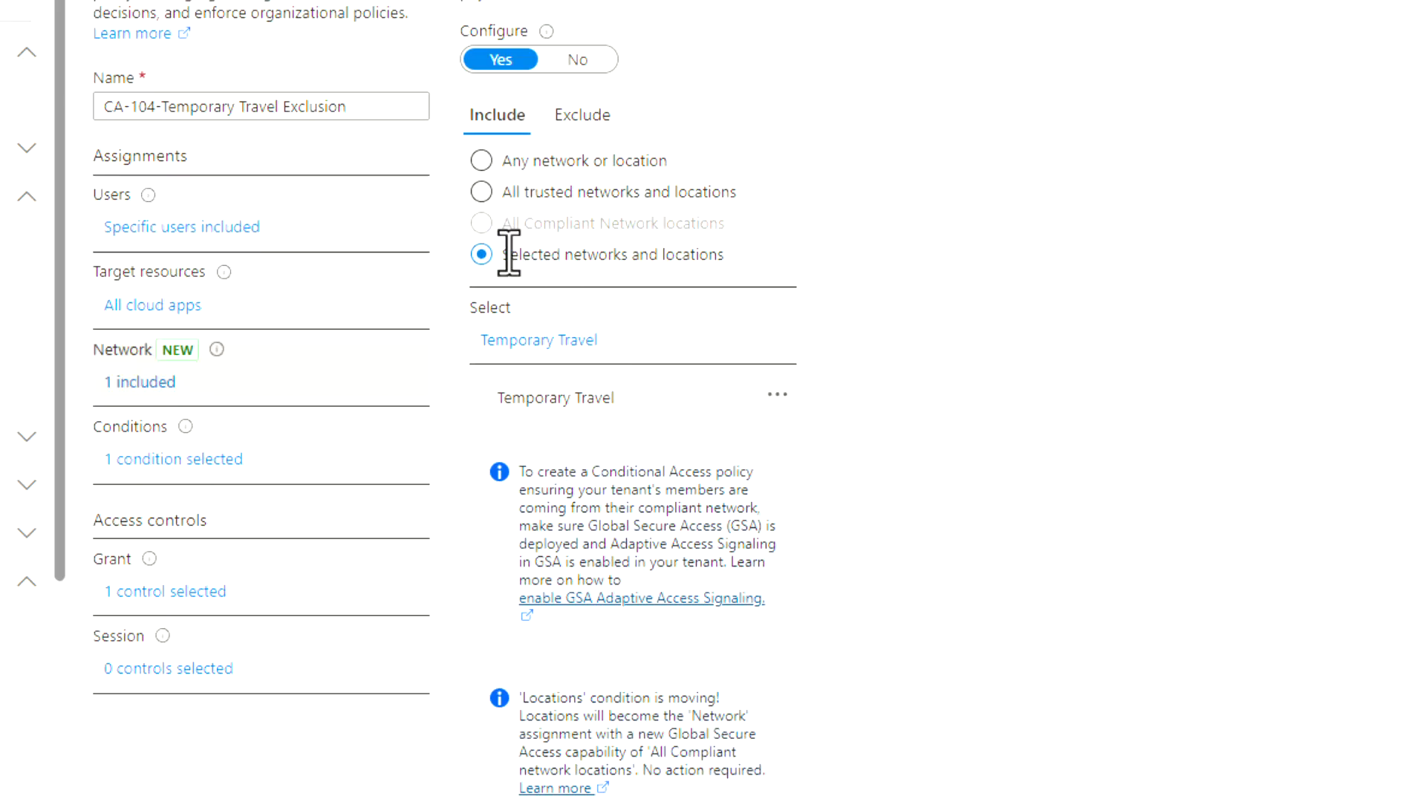
{"action": "left_click_drag", "start_coordinate": [511, 254], "coordinate": [728, 257]}
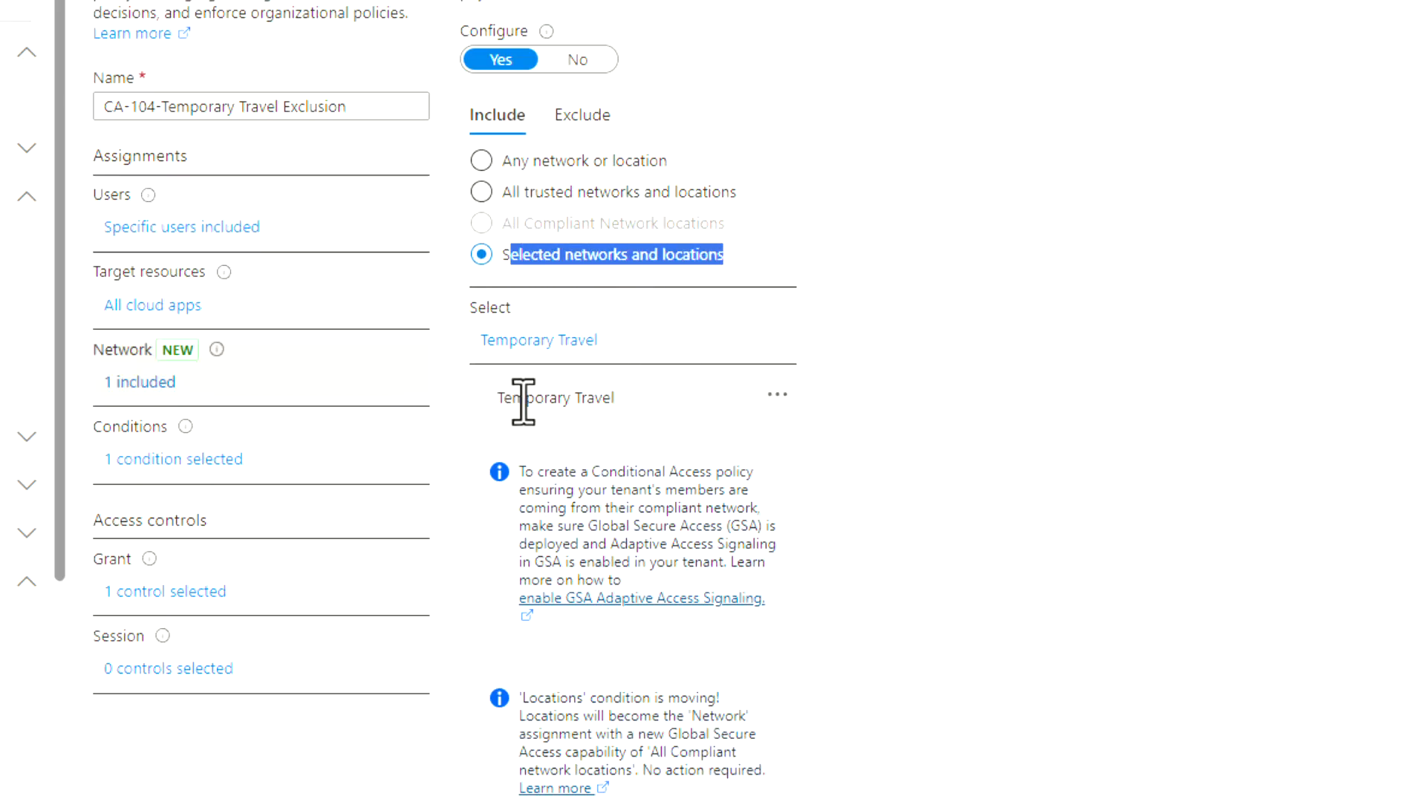
{"action": "left_click_drag", "start_coordinate": [619, 400], "coordinate": [474, 396]}
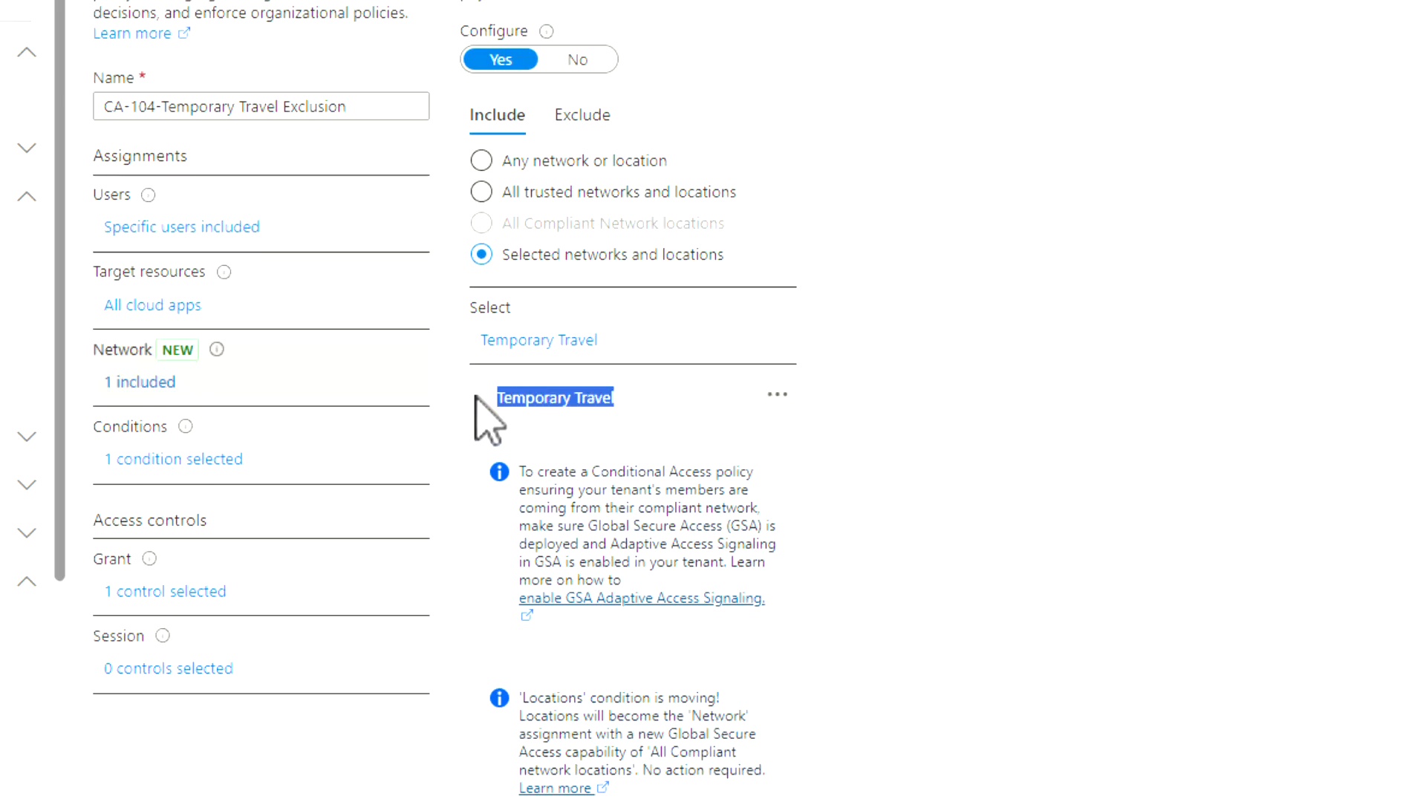
{"action": "left_click", "coordinate": [959, 392]}
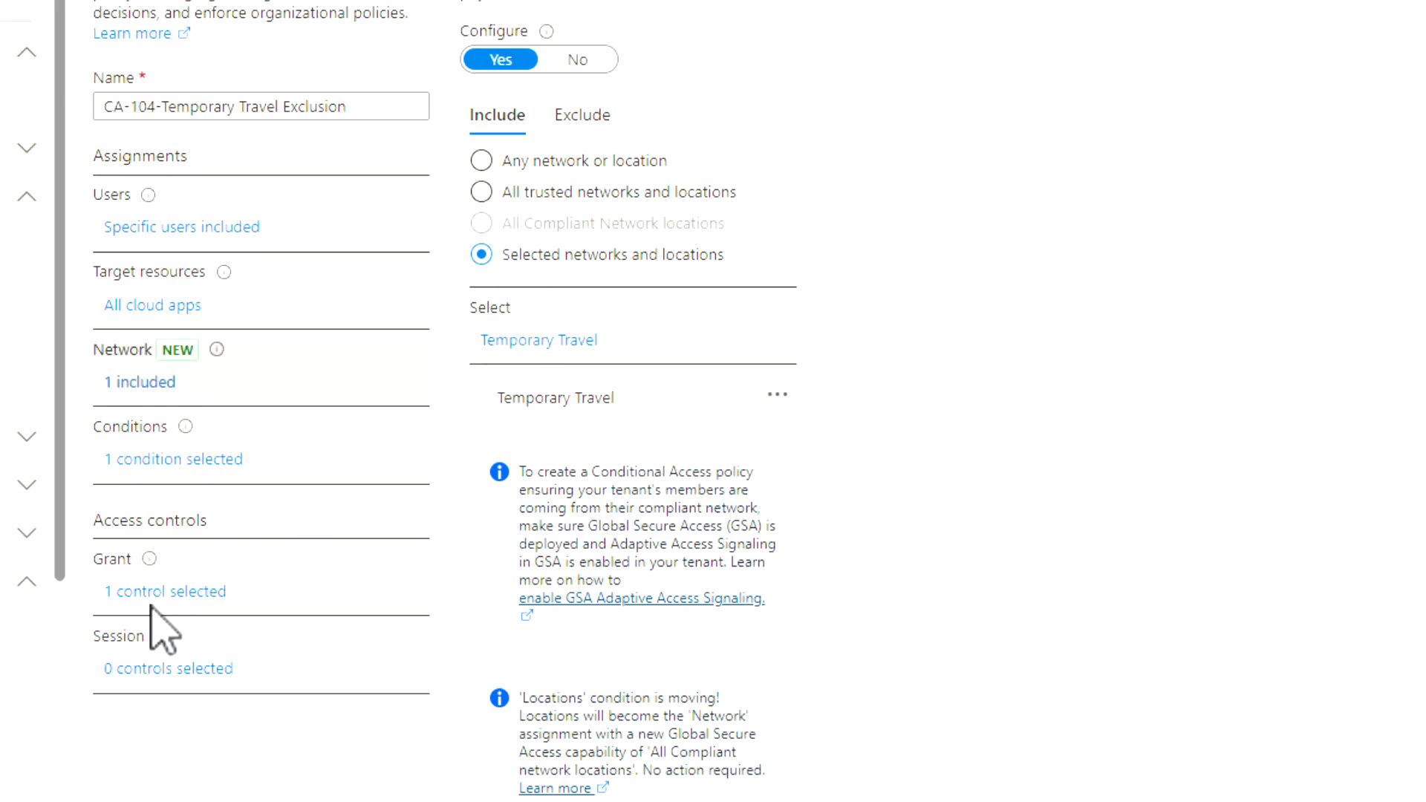
{"action": "left_click", "coordinate": [183, 591]}
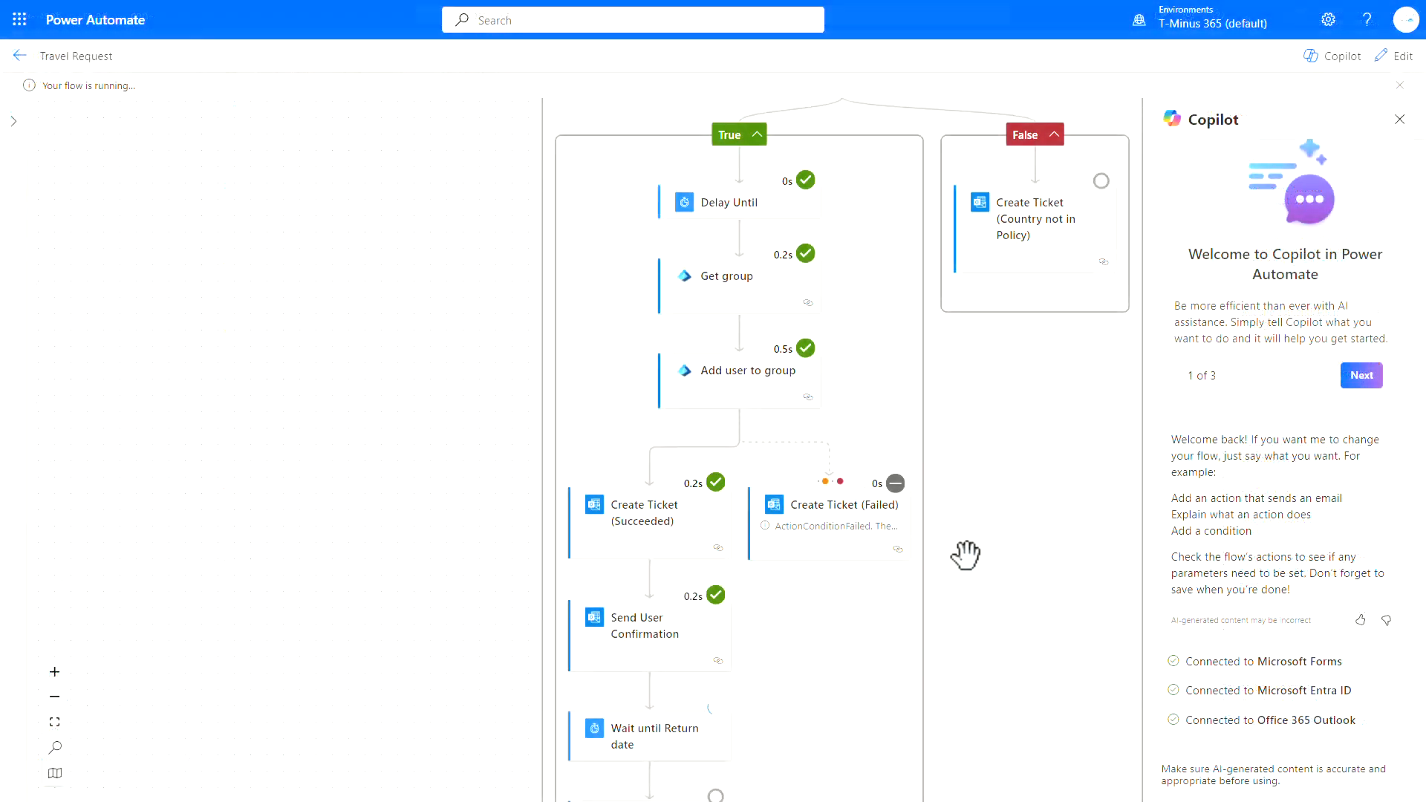
In Power Automate, check the test run's return-date wait, then review the Travel Request flow's run history statuses and durations
{"action": "scroll", "coordinate": [971, 561], "scroll_direction": "down", "scroll_amount": 3}
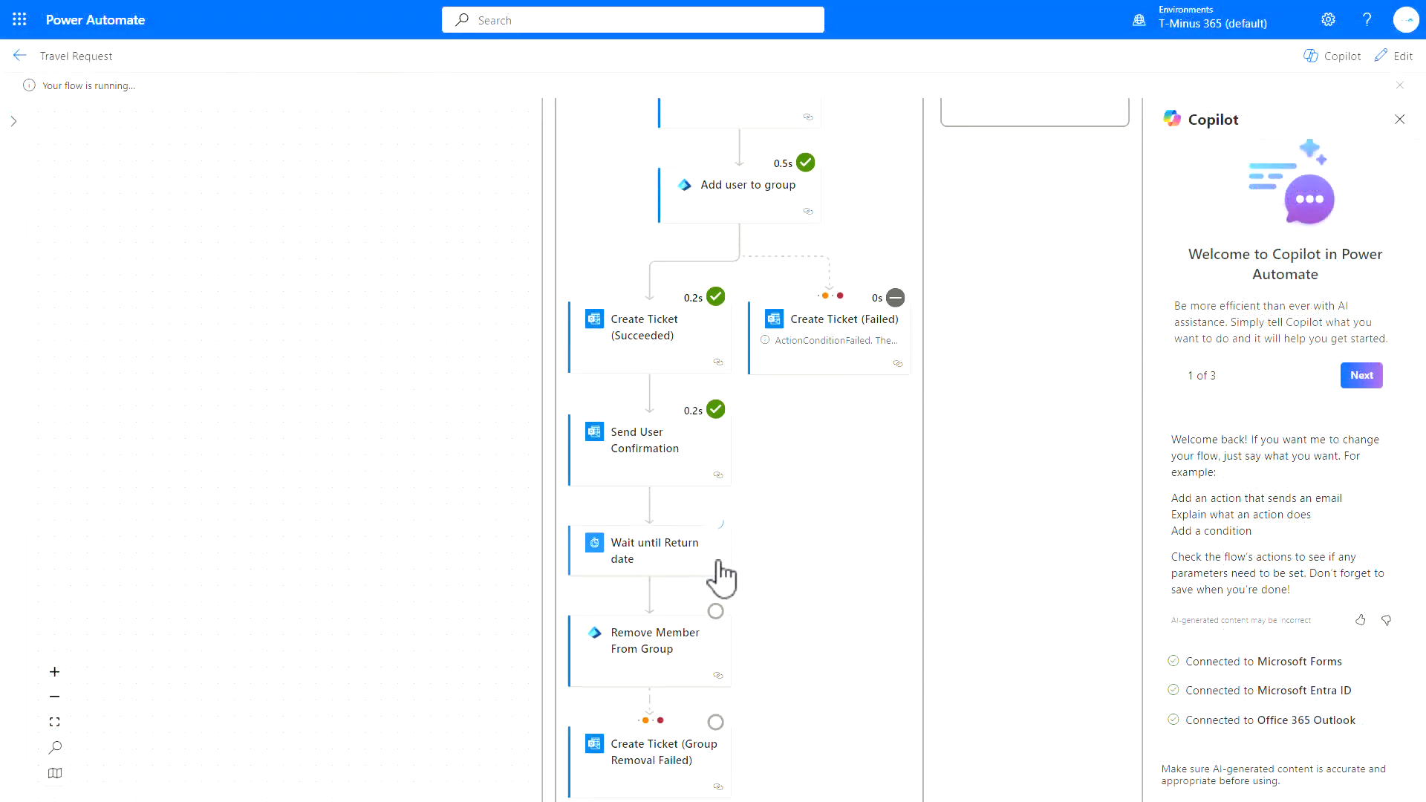
{"action": "left_click", "coordinate": [19, 55]}
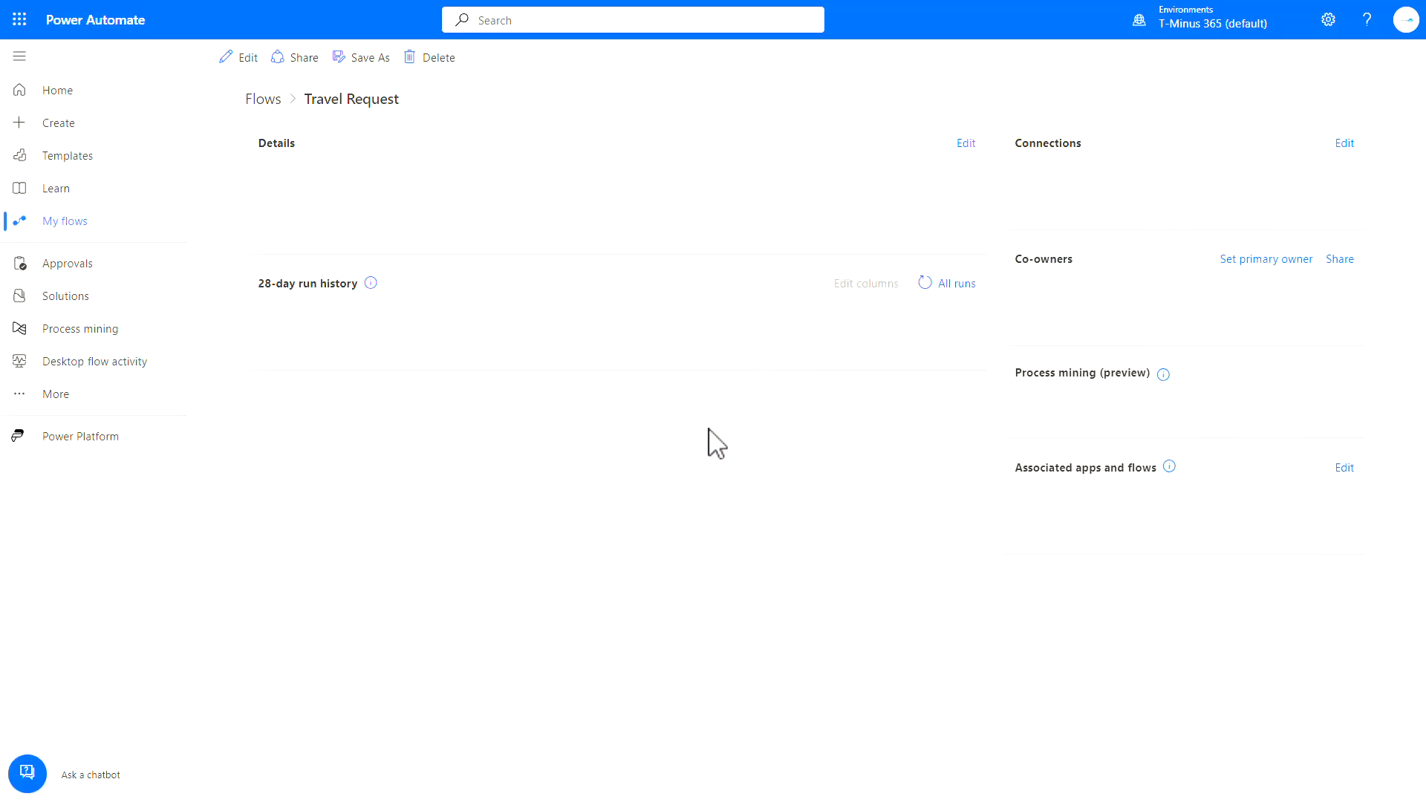
{"action": "scroll", "coordinate": [716, 439], "scroll_direction": "down", "scroll_amount": 1}
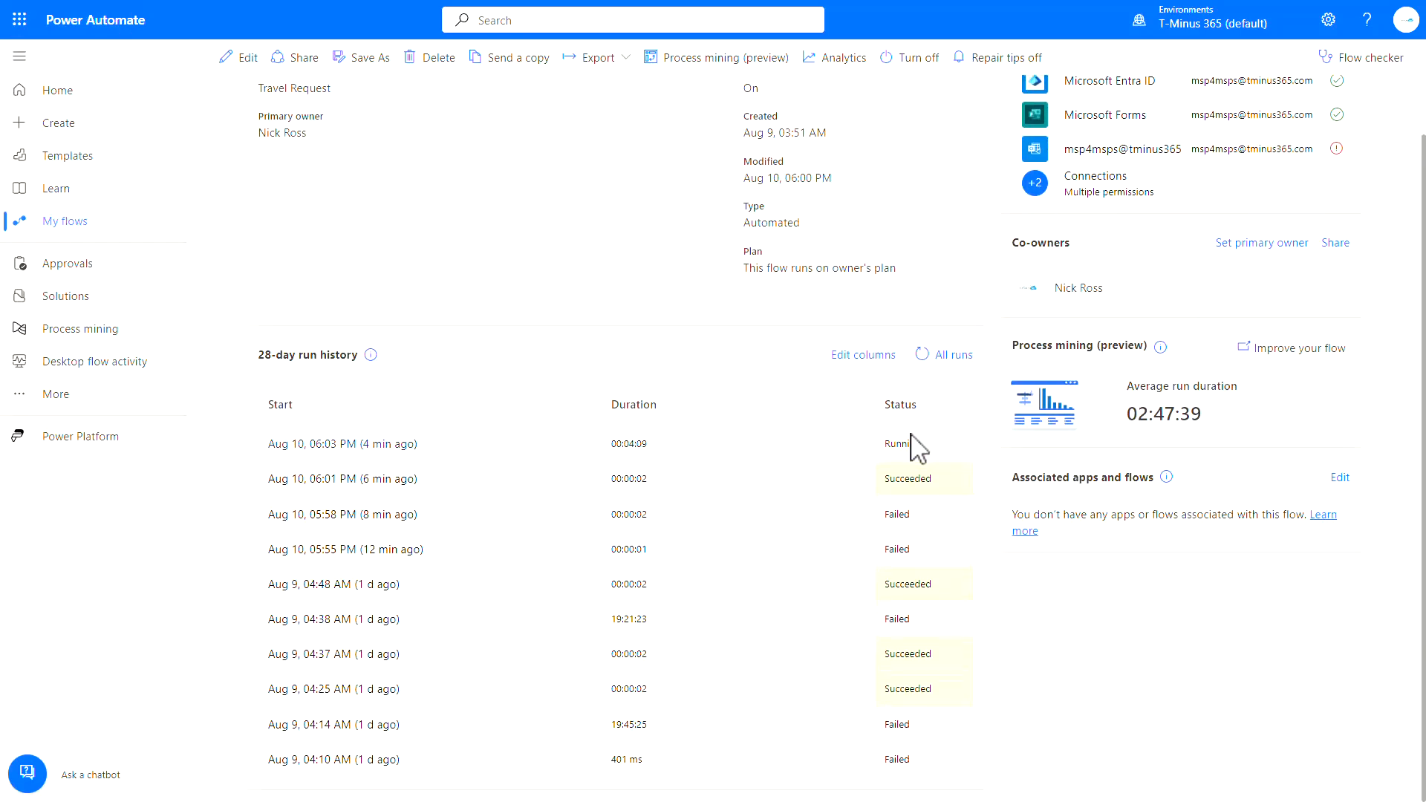
{"action": "left_click_drag", "start_coordinate": [928, 444], "coordinate": [869, 458]}
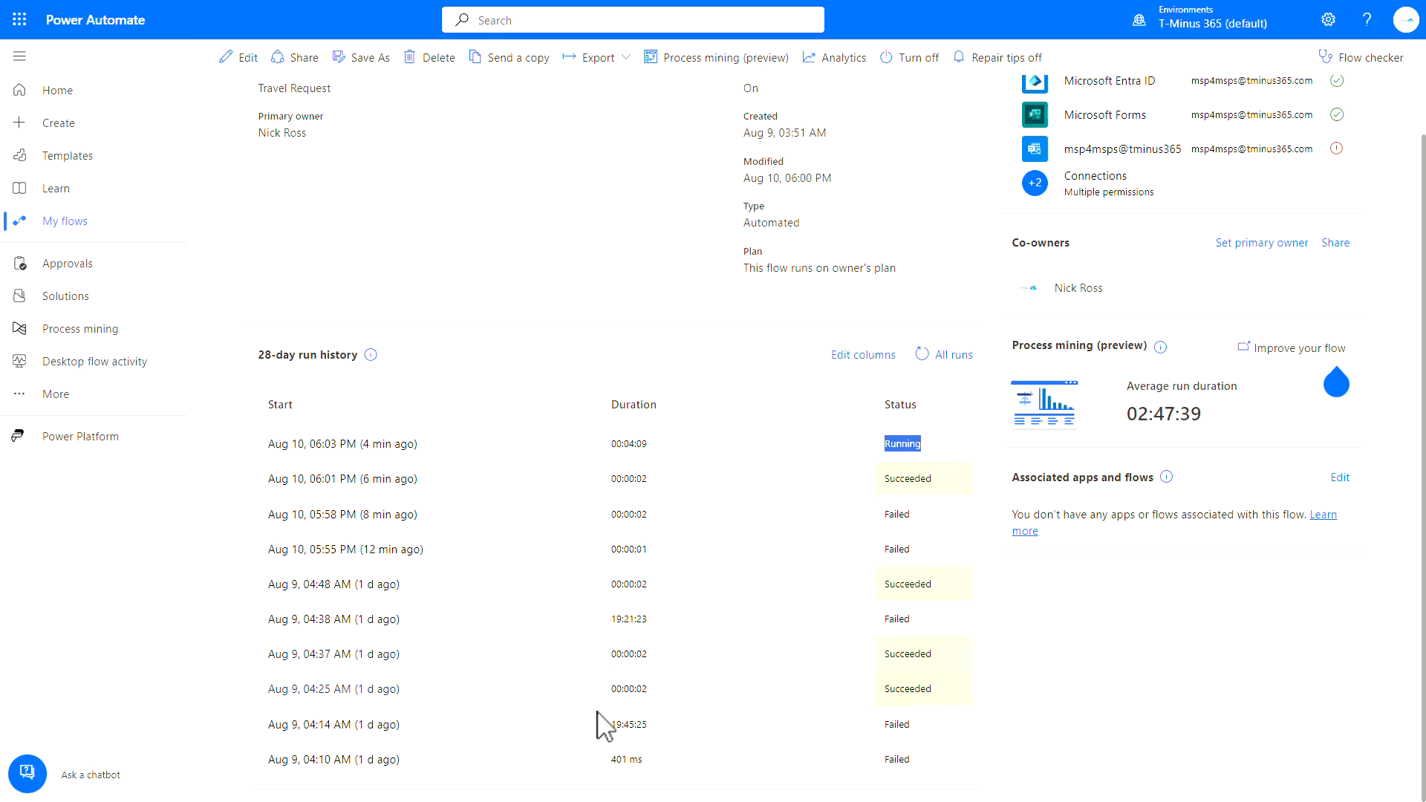
{"action": "left_click_drag", "start_coordinate": [633, 726], "coordinate": [595, 738]}
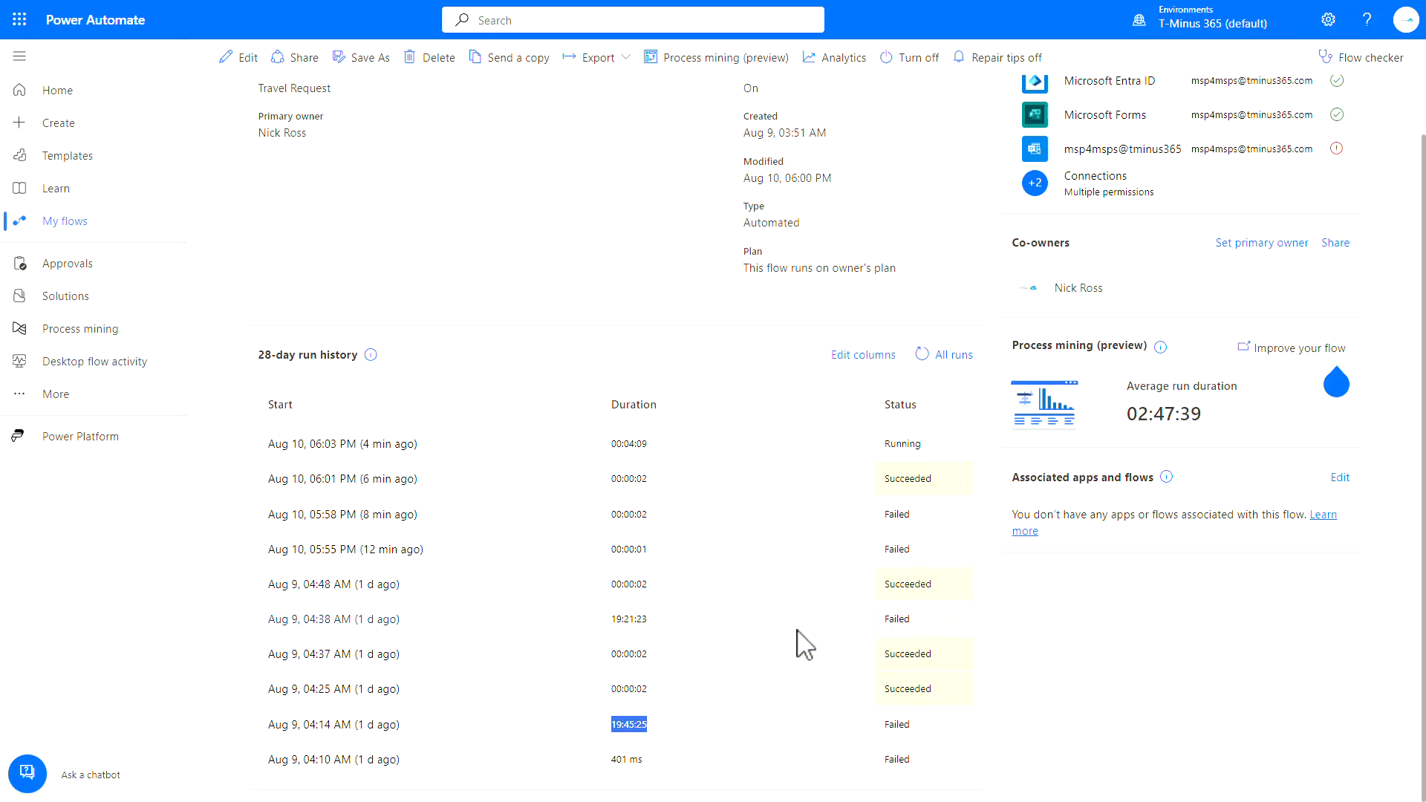
{"action": "scroll", "coordinate": [796, 643], "scroll_direction": "up", "scroll_amount": 3}
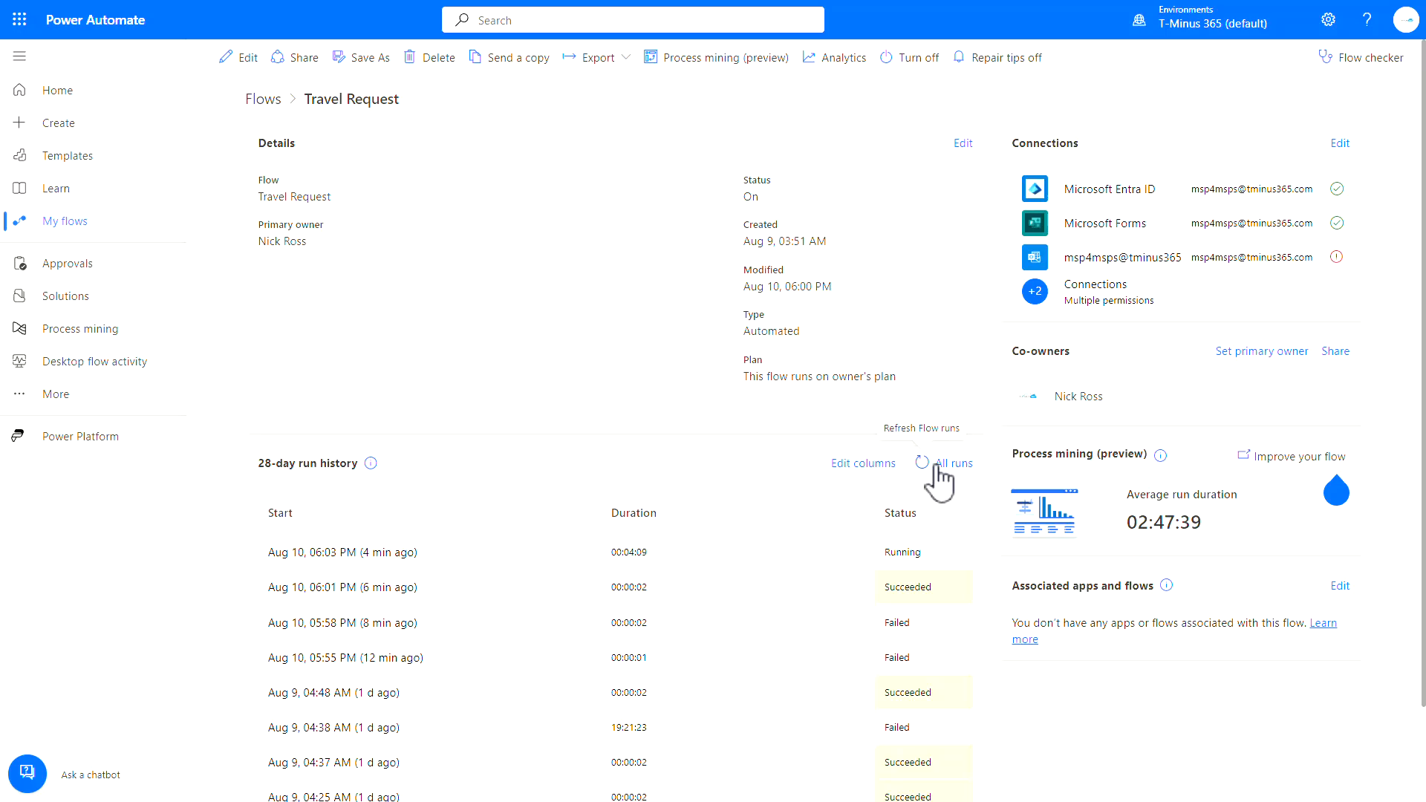
{"action": "scroll", "coordinate": [787, 576], "scroll_direction": "down", "scroll_amount": 2}
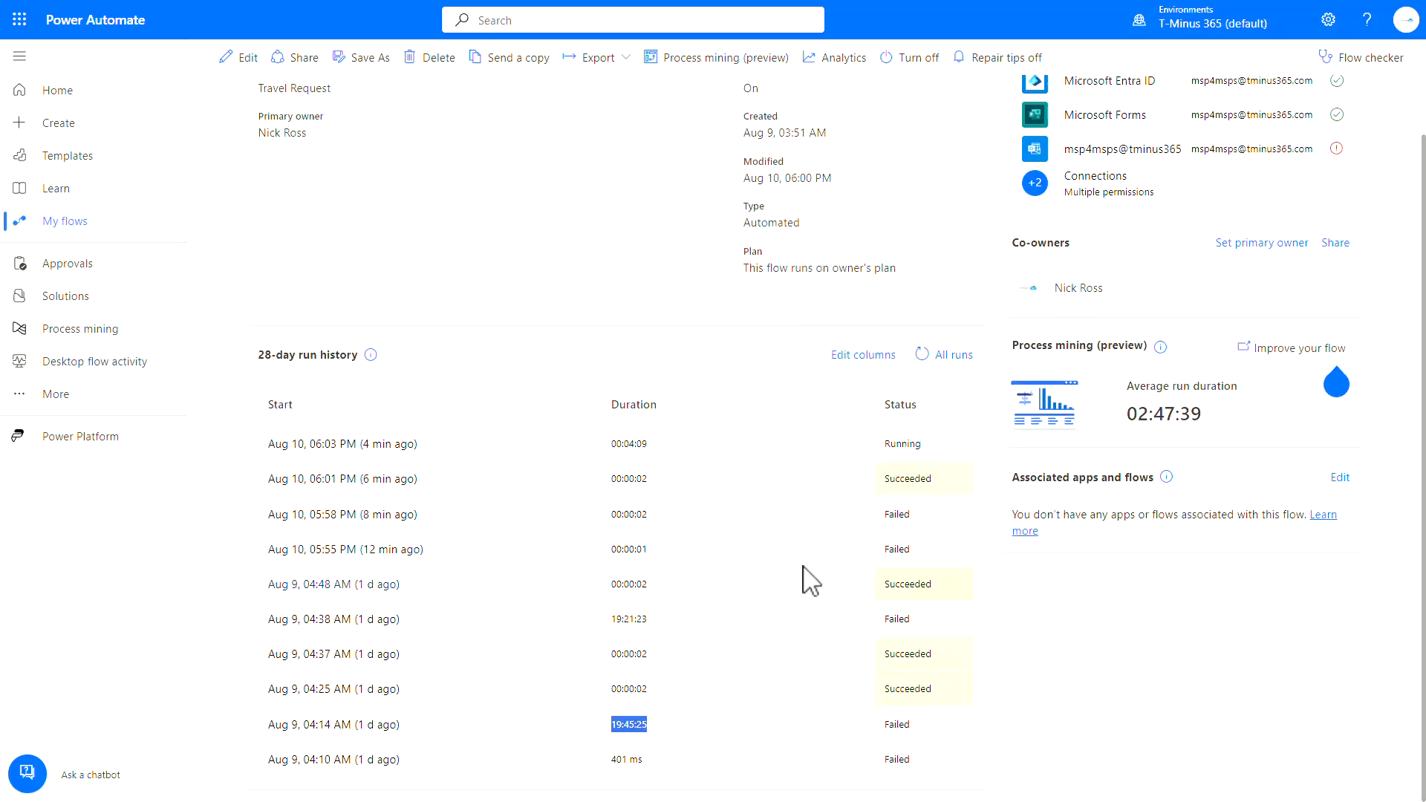